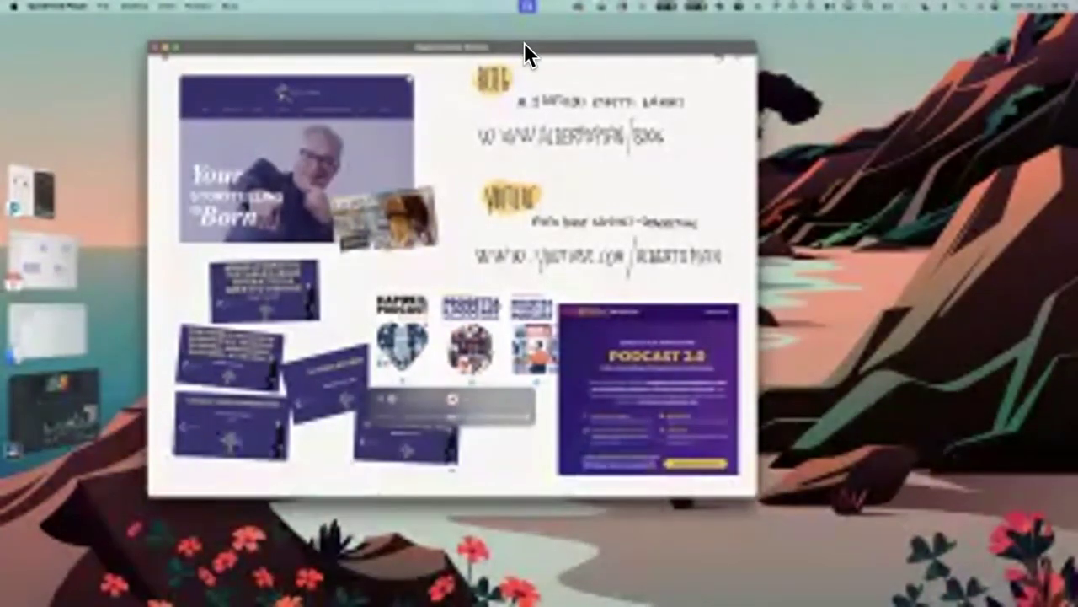
Move the QuickTime notes recording window up-left, enlarge it from the corner, and settle it into place
drag(518, 43, 501, 31)
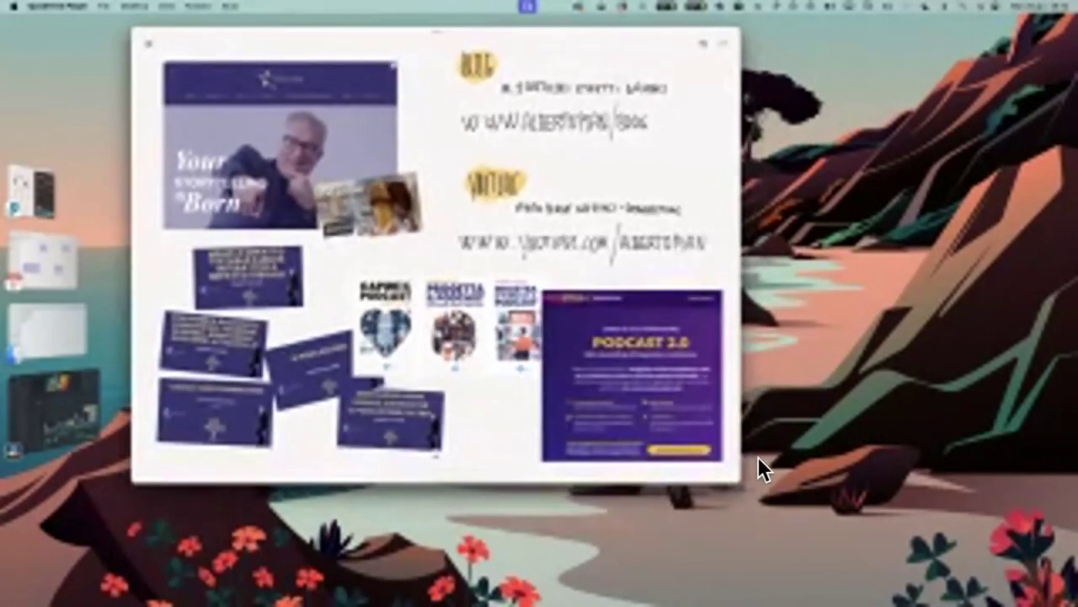
drag(738, 477, 810, 541)
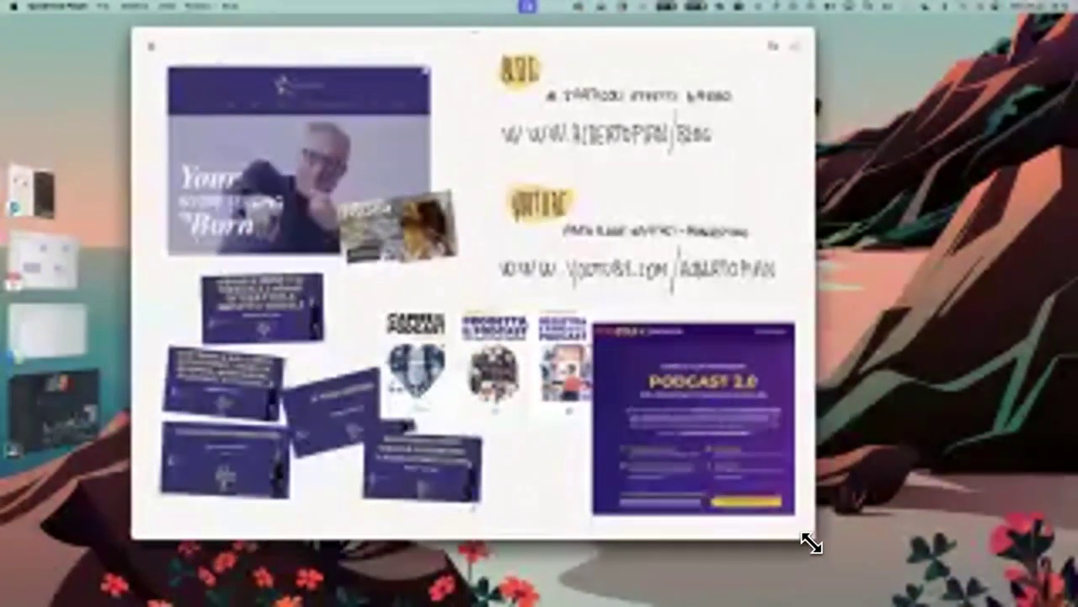
drag(394, 25, 381, 34)
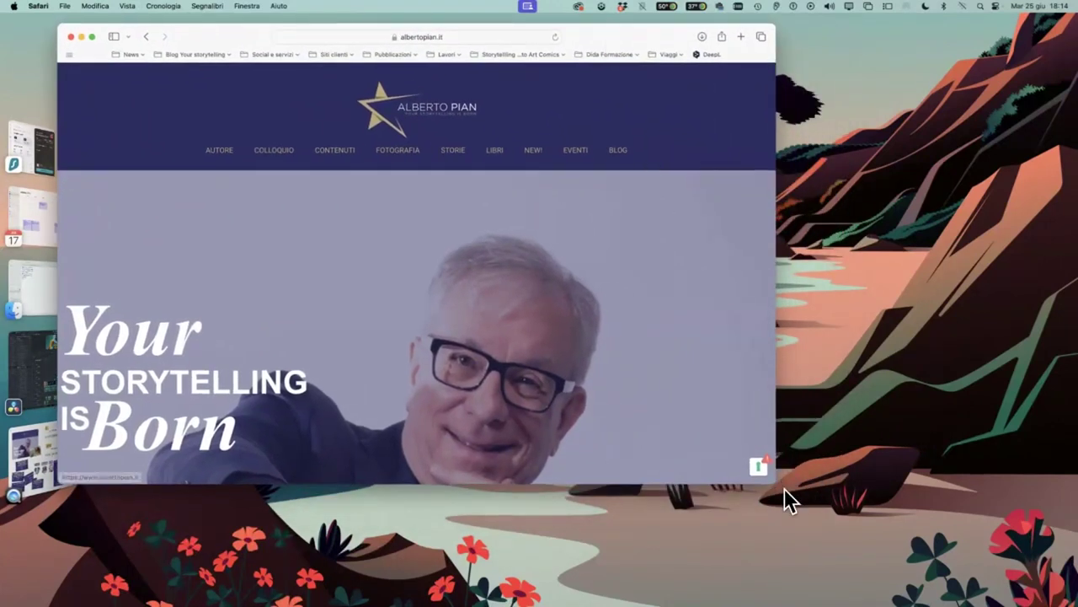
Enlarge the Safari window, browse the Vocal Channel article, and go back to the blog listing
drag(771, 480, 840, 576)
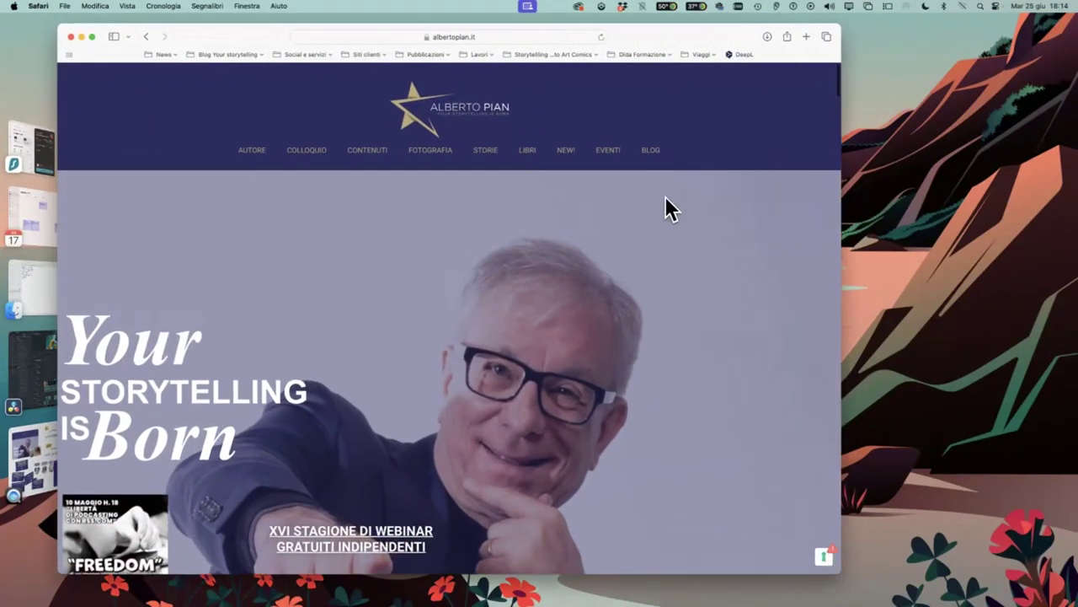
scroll(472, 287, down, 15)
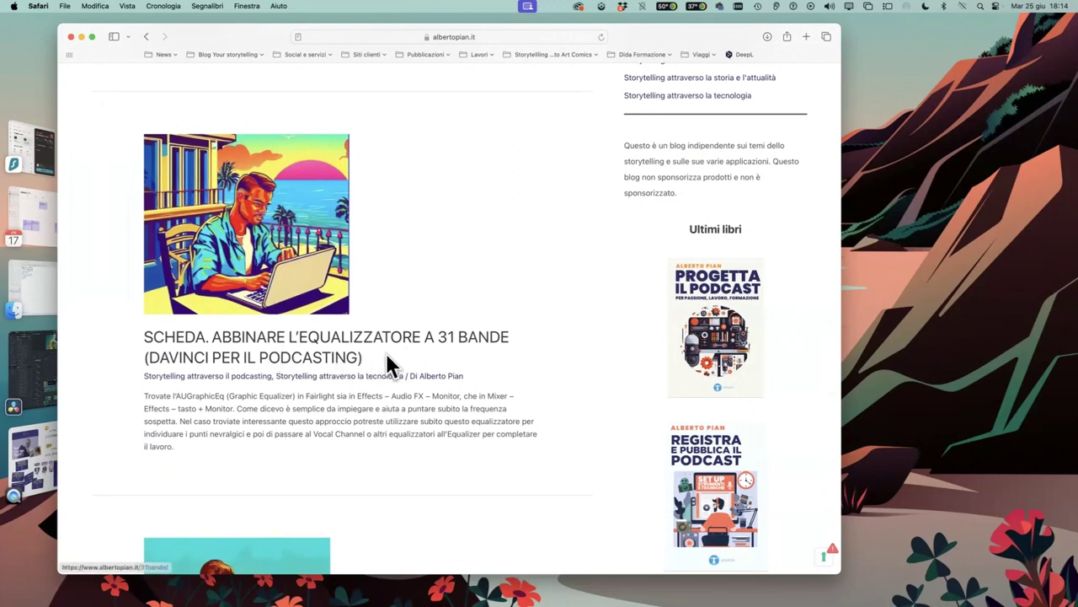
scroll(391, 366, down, 5)
scroll(265, 379, down, 4)
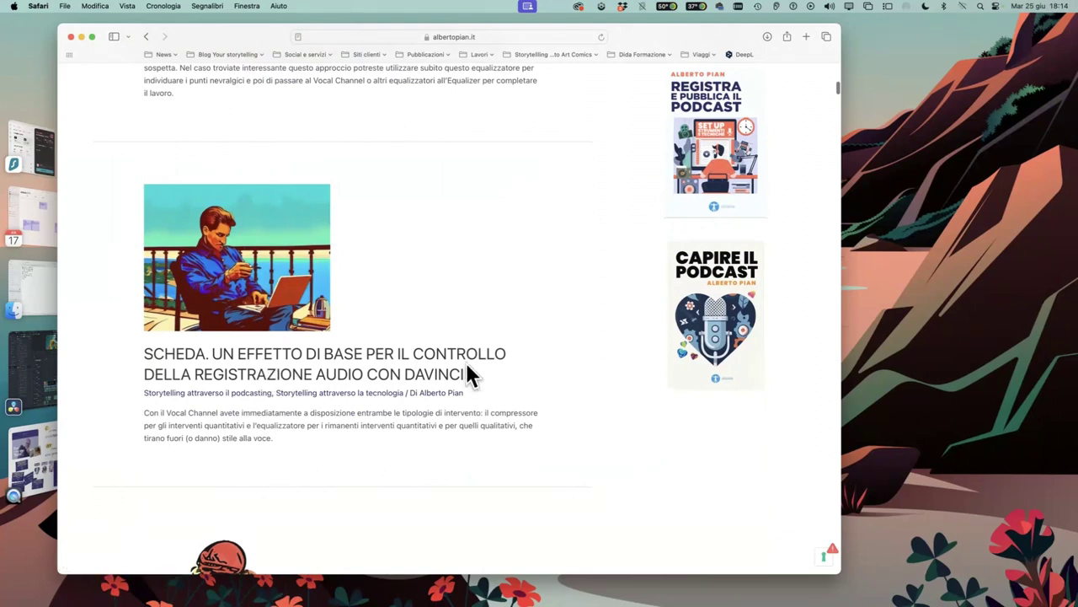
key(super+bracketleft)
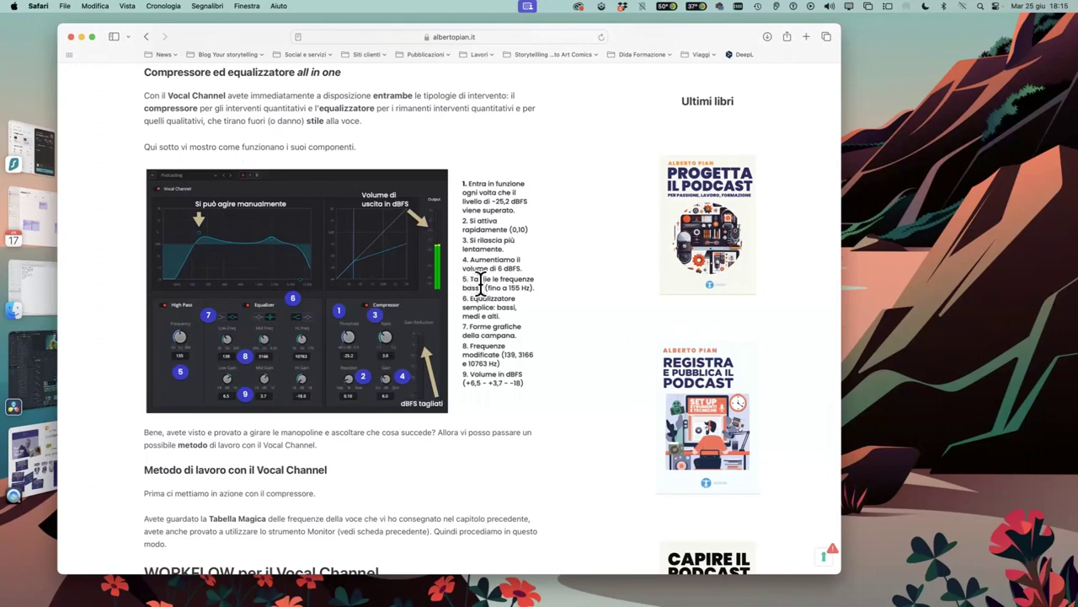
scroll(482, 286, up, 20)
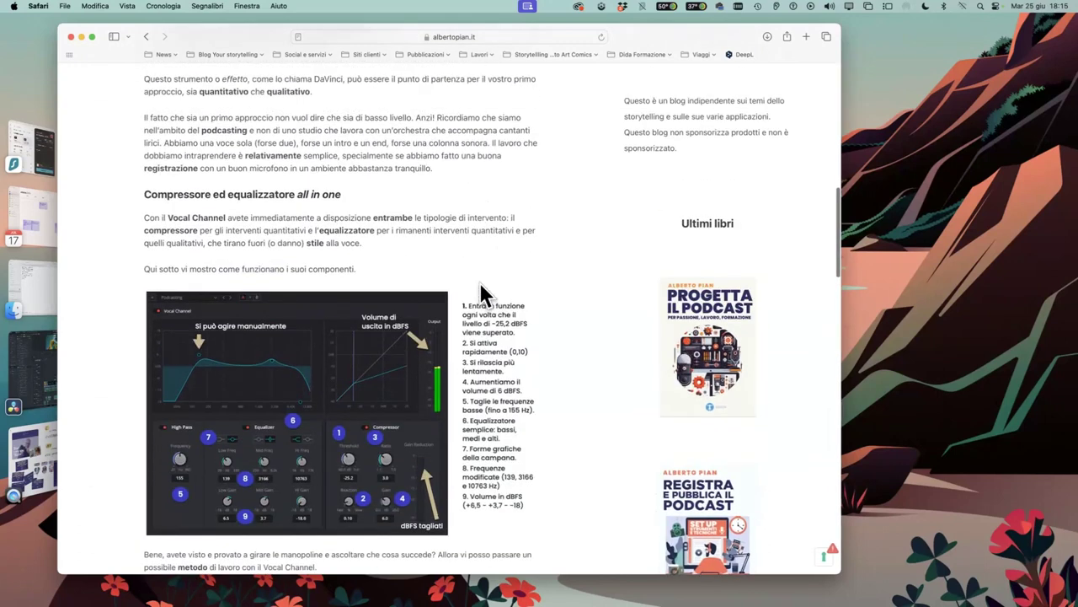
click(146, 38)
Read through the 31-band equalizer article, then return to the blog listing
click(289, 369)
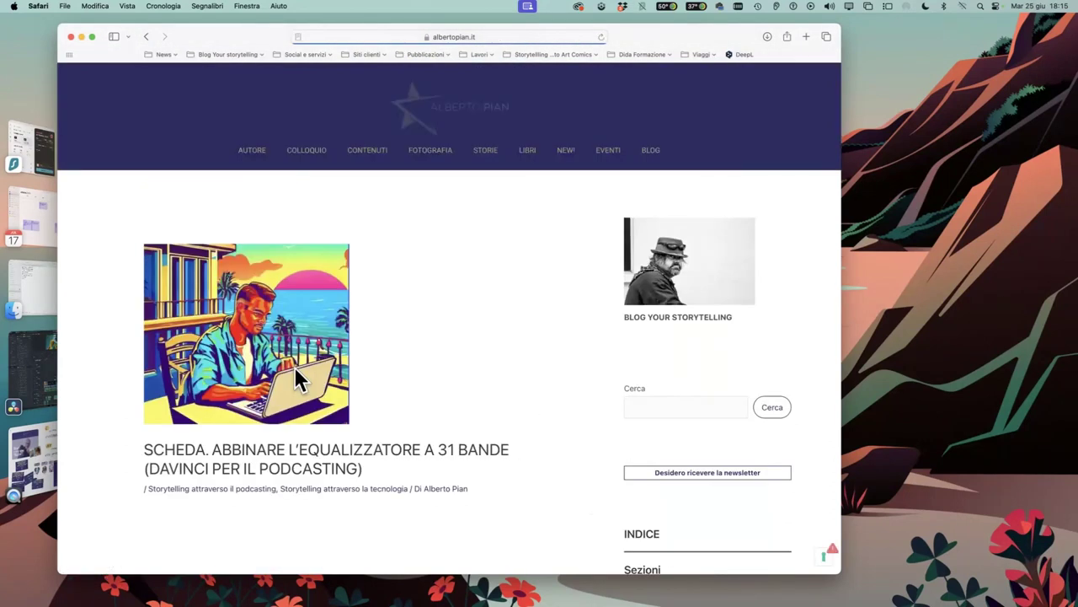
scroll(532, 328, down, 2)
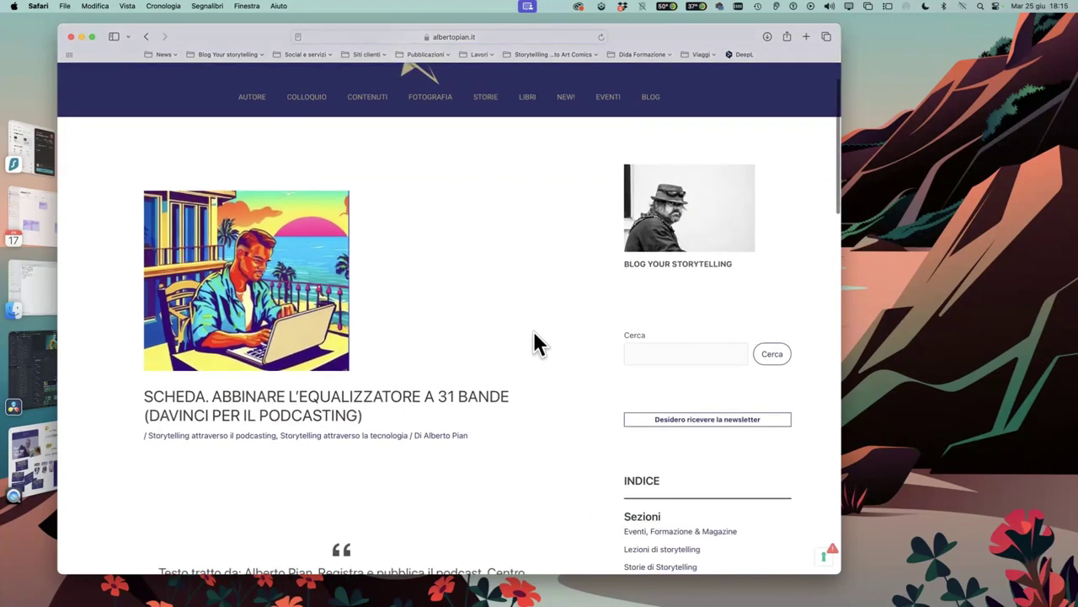
scroll(533, 329, down, 10)
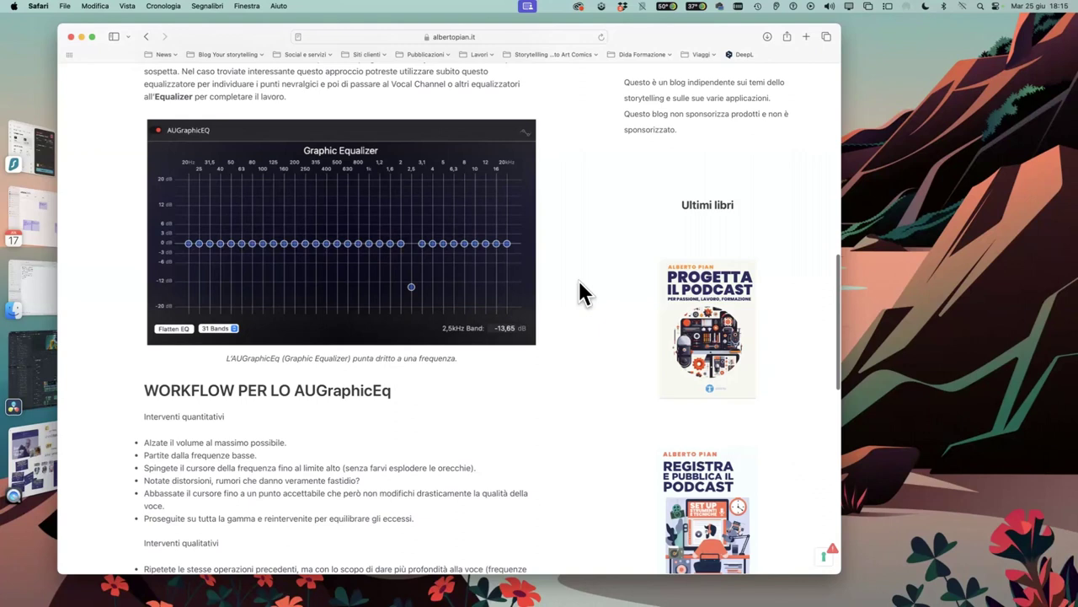
scroll(579, 284, up, 3)
scroll(579, 285, up, 2)
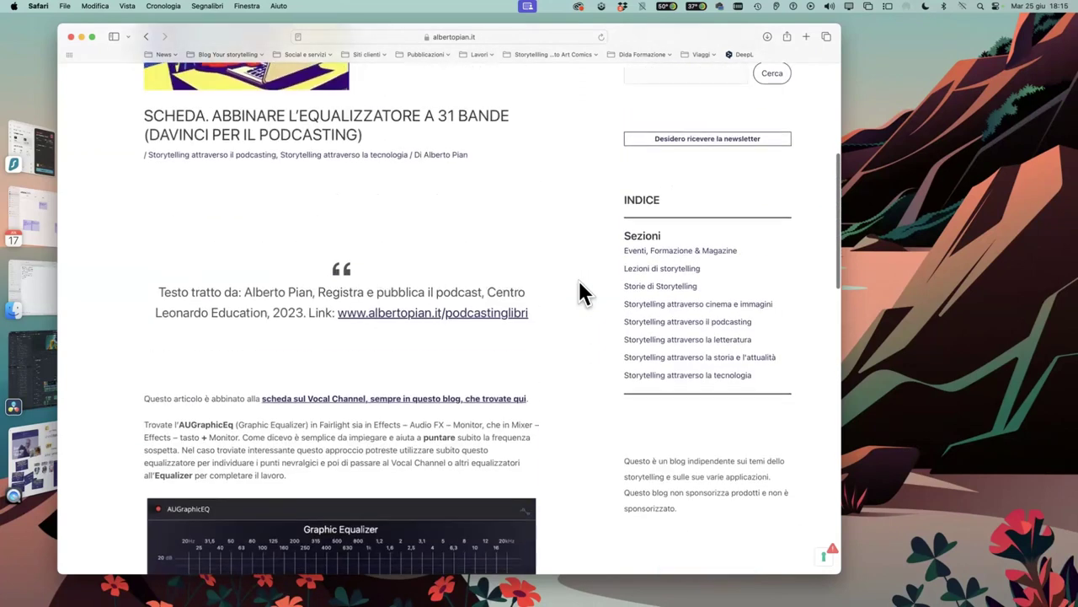
scroll(578, 285, up, 3)
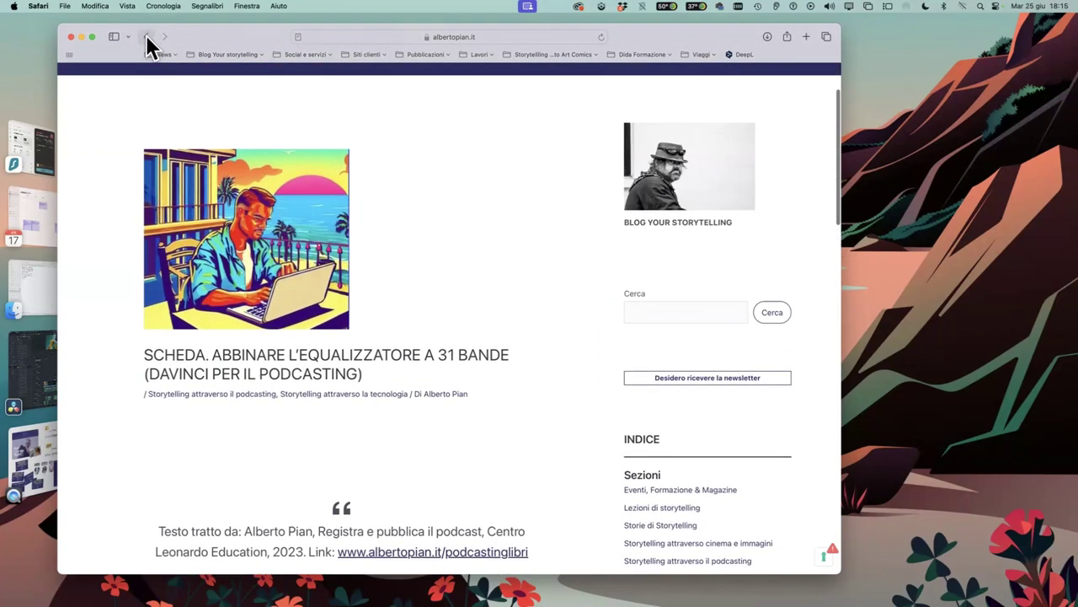
click(146, 37)
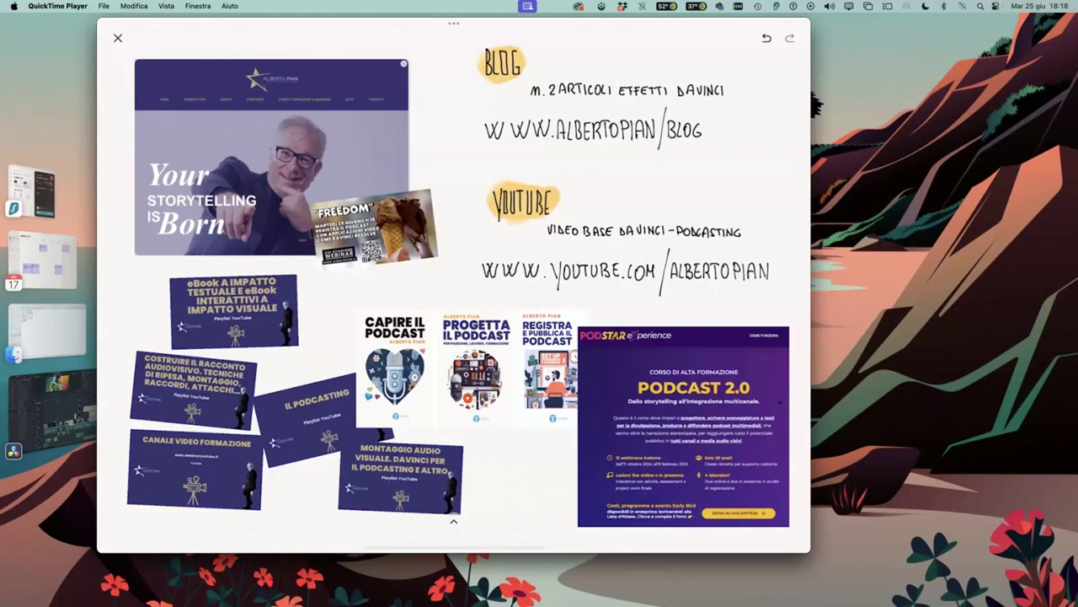
Switch the mirrored notes from the links board to the page 'Creare podcast con DaVinci e app di editing video'
mouse_move(638, 388)
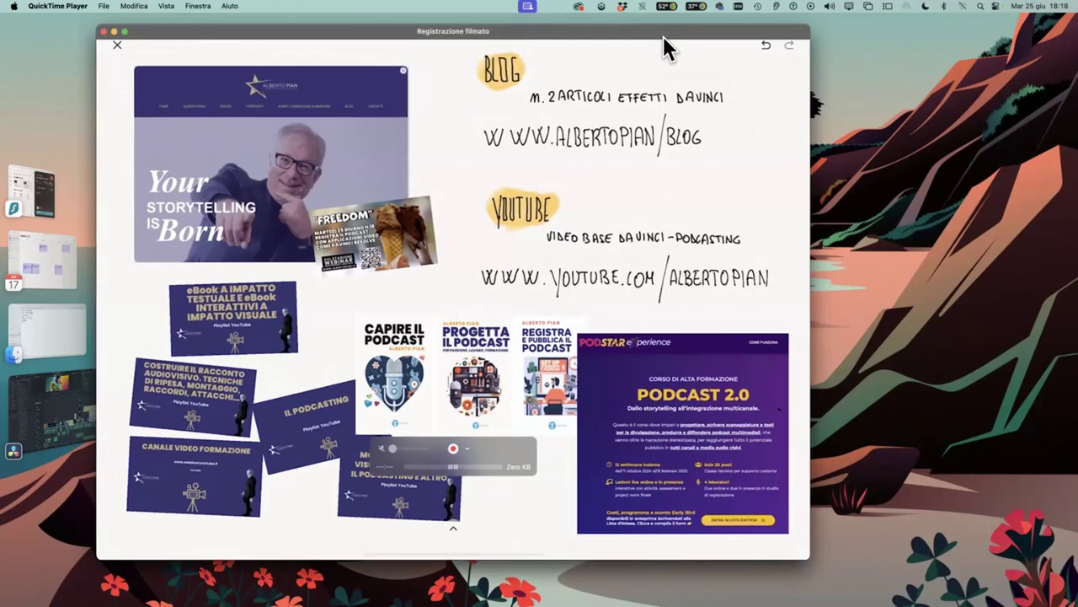
mouse_move(615, 37)
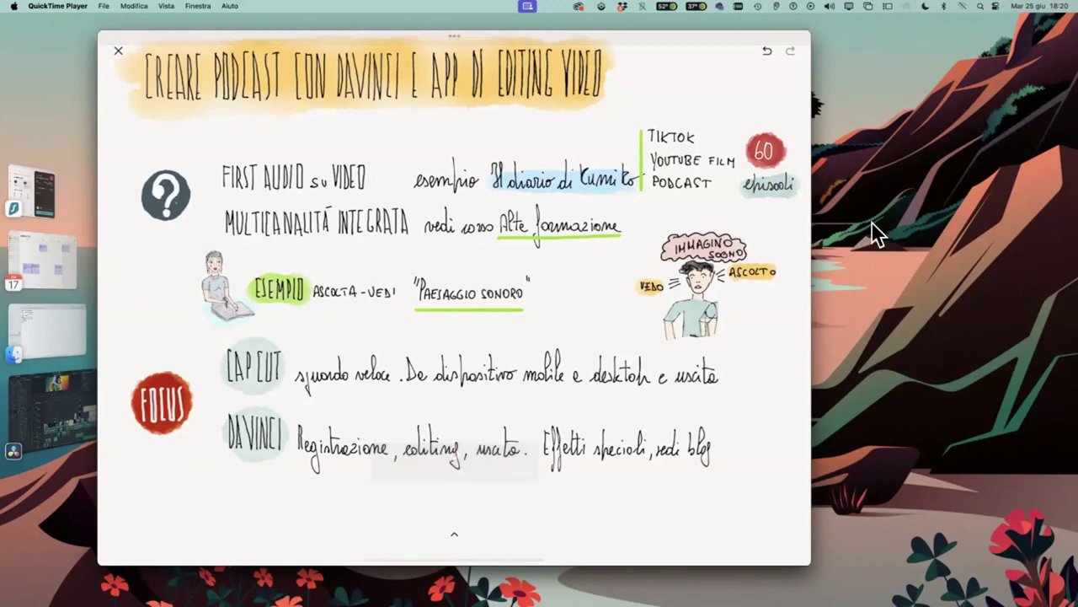
mouse_move(735, 252)
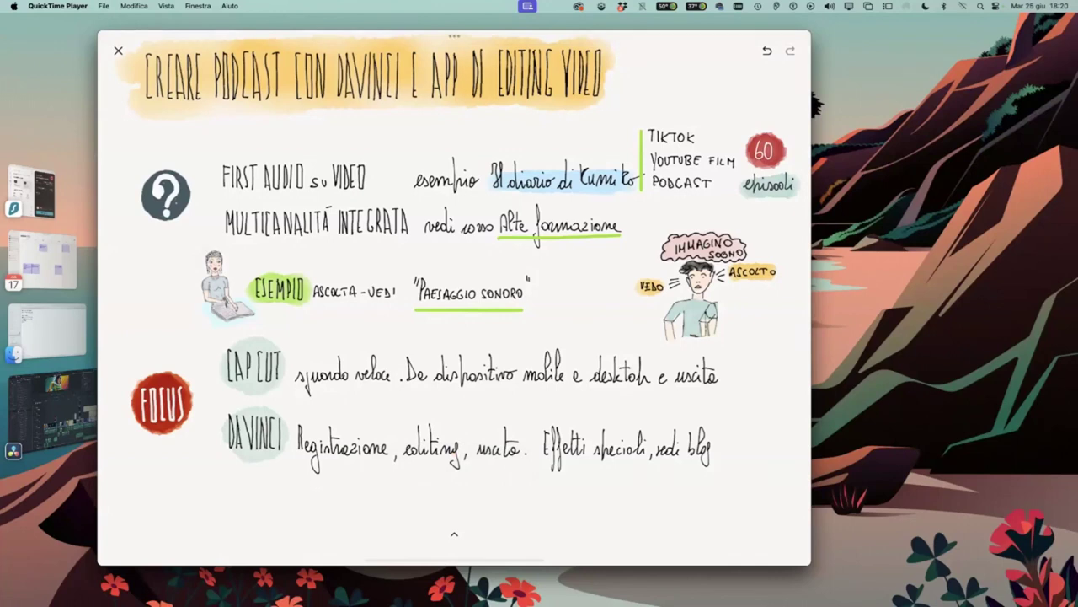
mouse_move(689, 285)
mouse_move(659, 362)
mouse_move(598, 306)
mouse_move(655, 284)
mouse_move(730, 320)
mouse_move(701, 295)
mouse_move(578, 288)
mouse_move(720, 259)
mouse_move(593, 34)
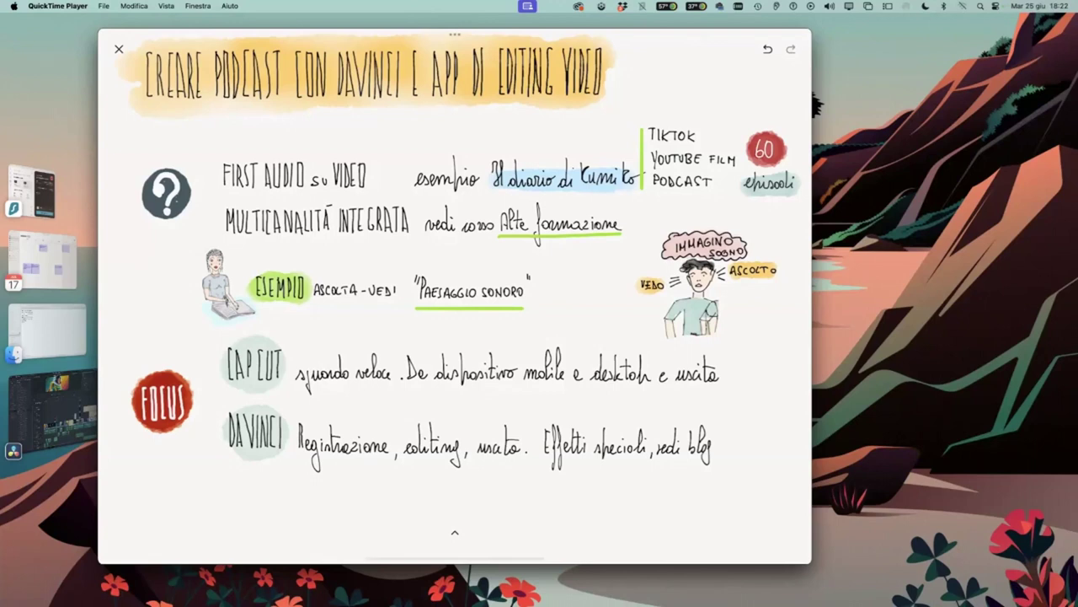
mouse_move(223, 217)
mouse_move(487, 337)
mouse_move(257, 211)
mouse_move(222, 213)
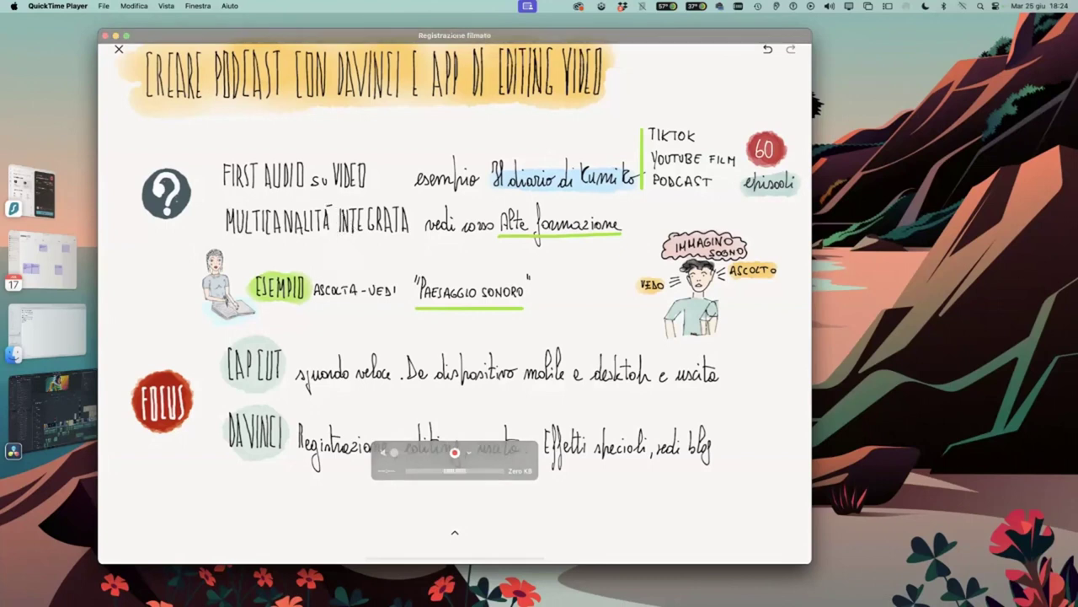
mouse_move(424, 276)
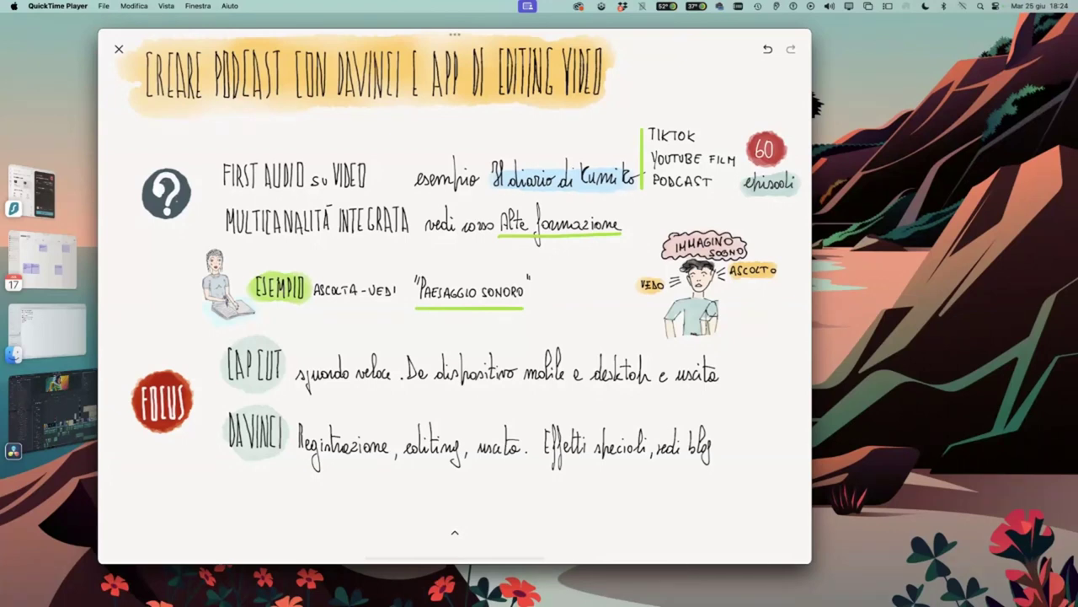
mouse_move(216, 320)
mouse_move(589, 25)
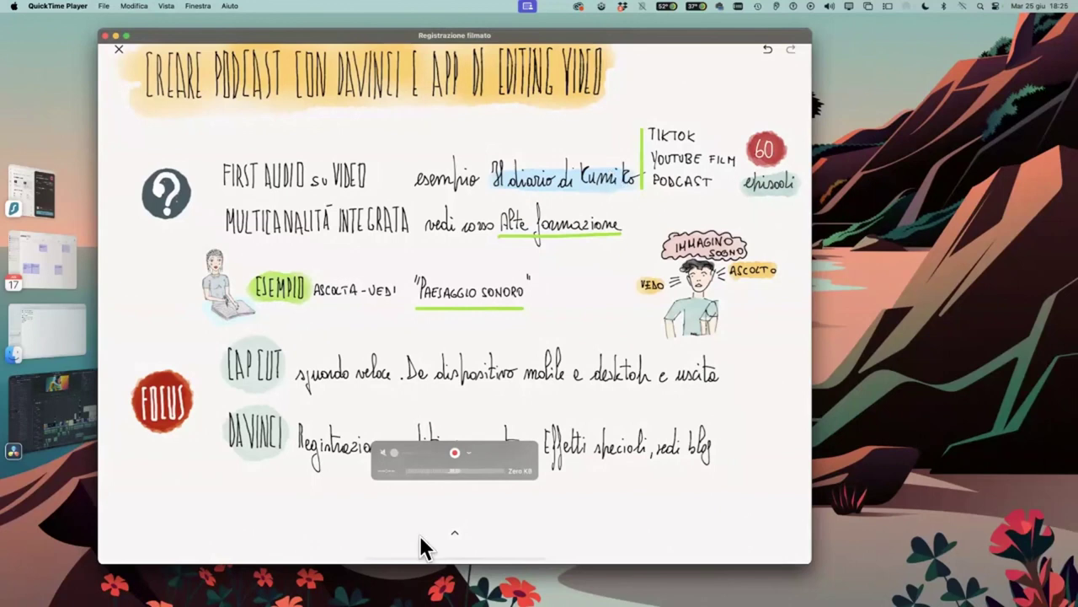
drag(486, 441, 486, 484)
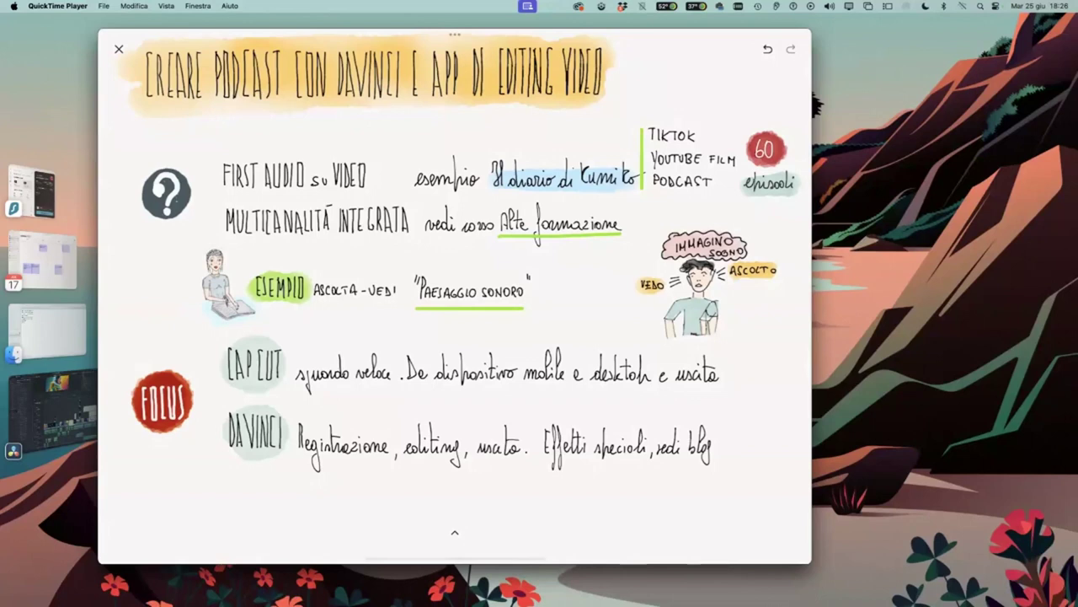
Enlarge the Safari window showing the DaVinci Resolve 19 Fairlight audio consoles page
mouse_move(323, 370)
mouse_move(278, 378)
mouse_move(557, 125)
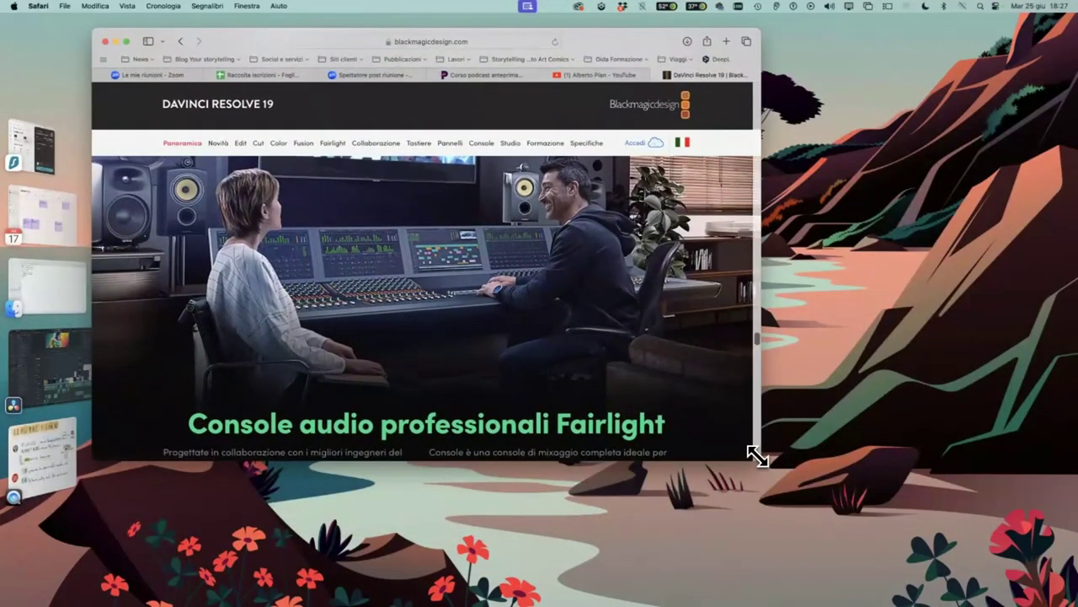
drag(787, 494, 824, 542)
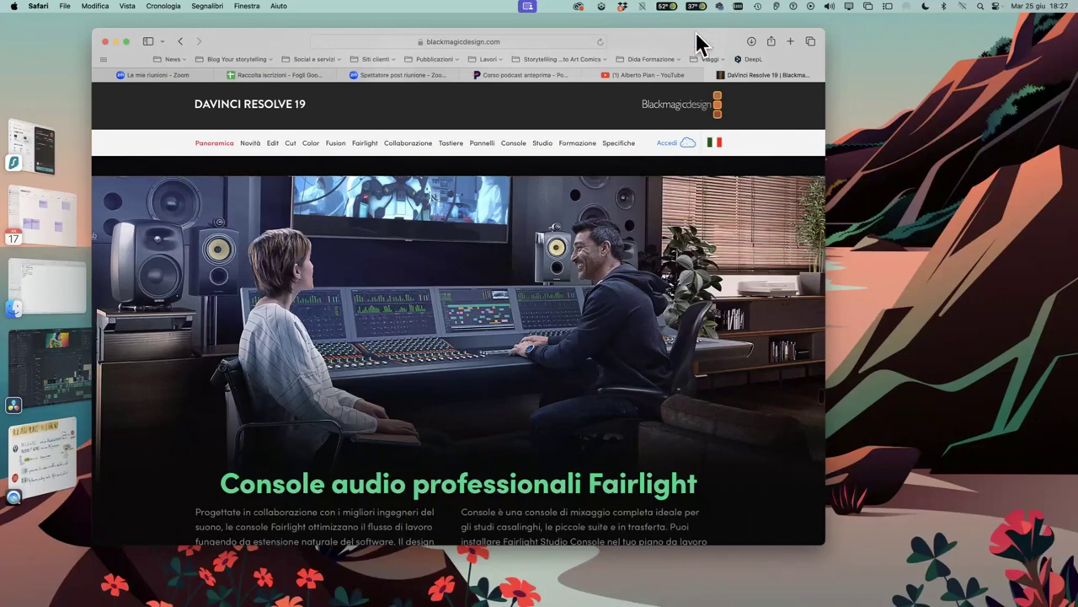
Bring the notes page 'Creare podcast con DaVinci e app di editing video' forward from Stage Manager
click(43, 455)
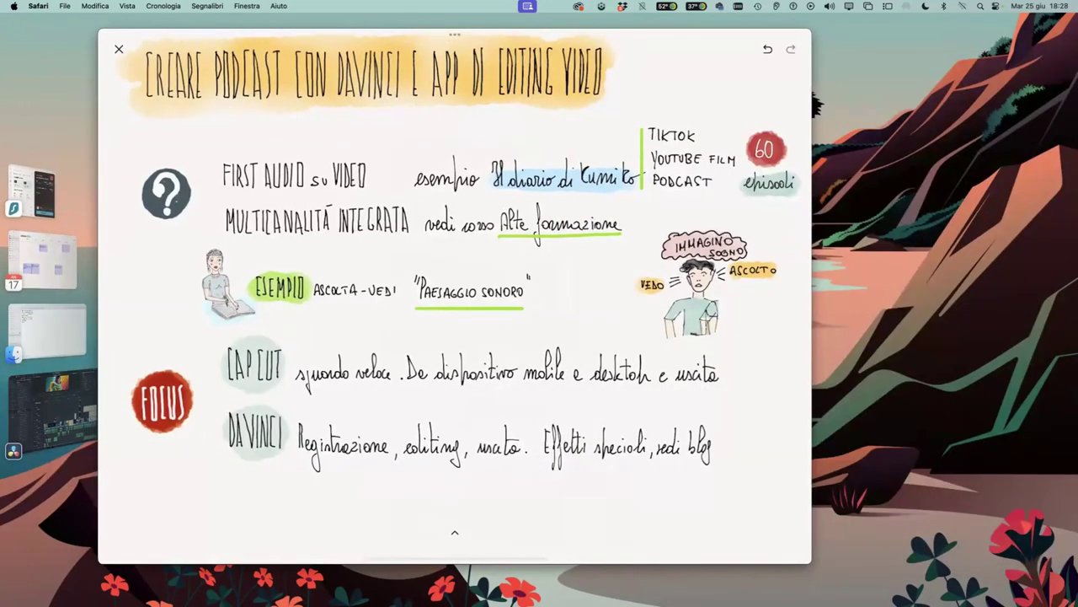
mouse_move(352, 212)
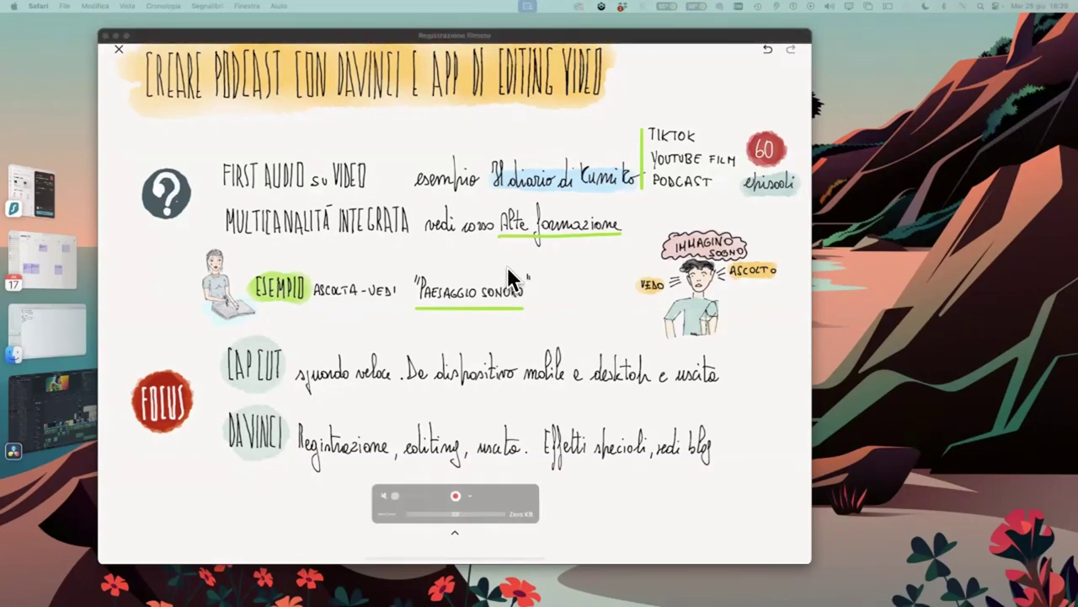
Switch from the notes to DaVinci Resolve with the 'Corso Podcasting Base' project open
click(47, 386)
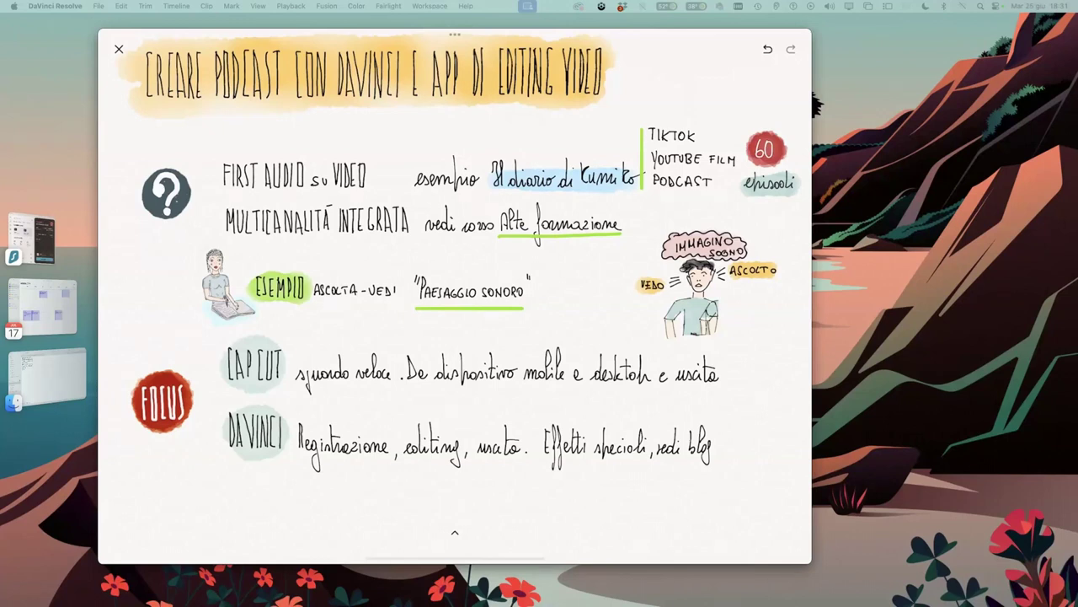
mouse_move(602, 81)
Bring the Corso Podcasting Base edit window forward, move it up-left and enlarge it toward the lower right
click(453, 87)
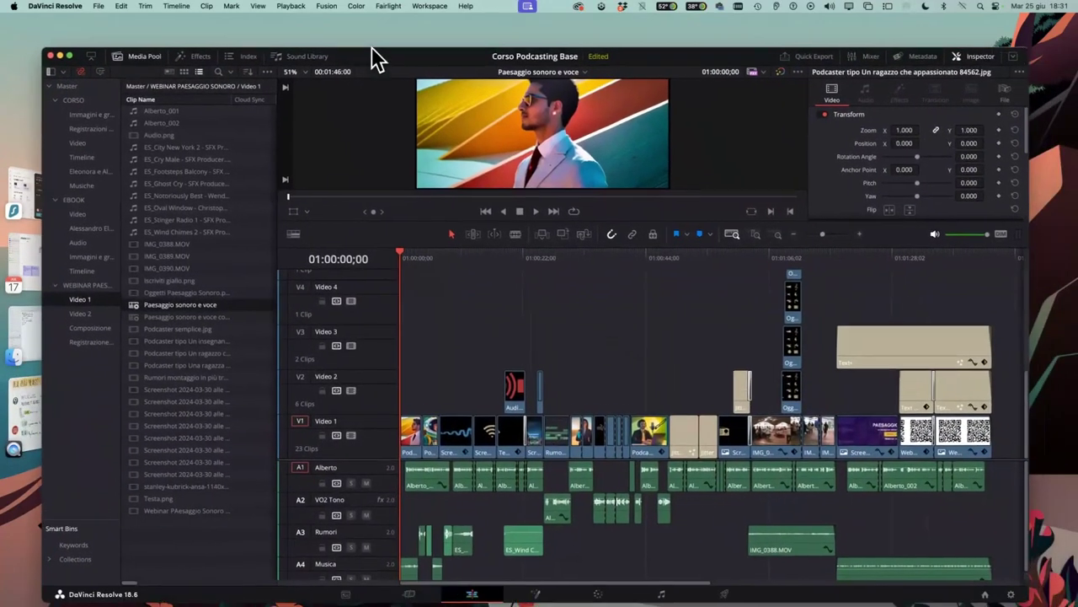
drag(404, 95, 365, 36)
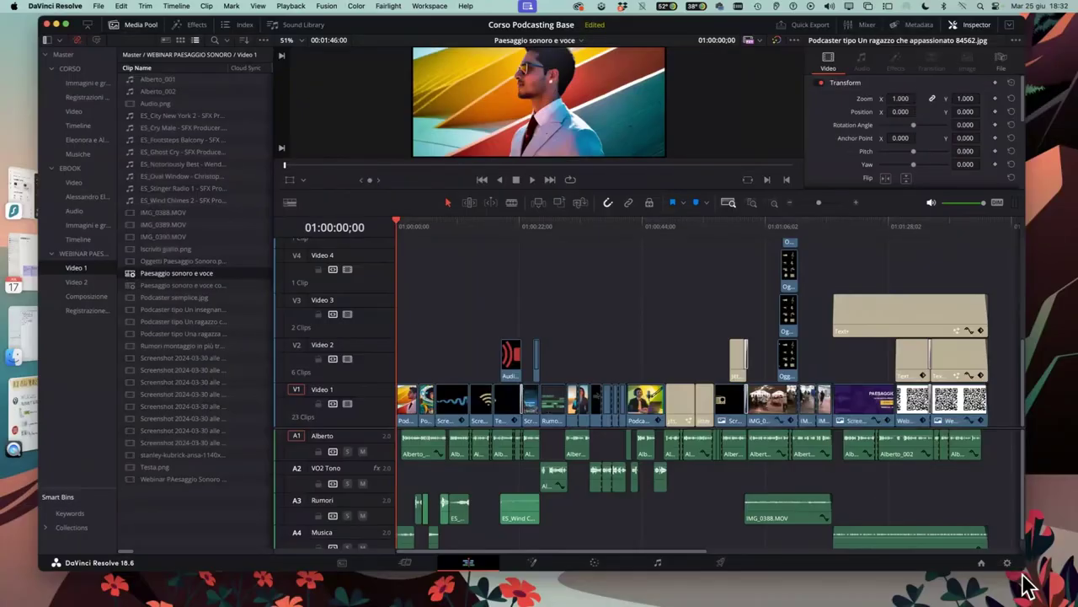
drag(1053, 588, 1077, 605)
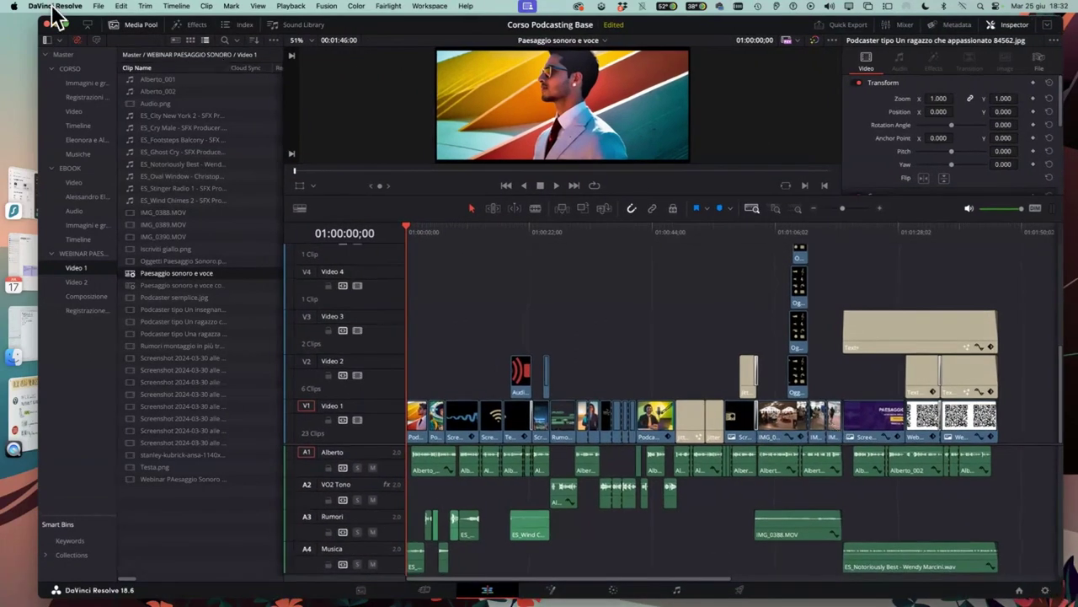
drag(356, 18, 346, 19)
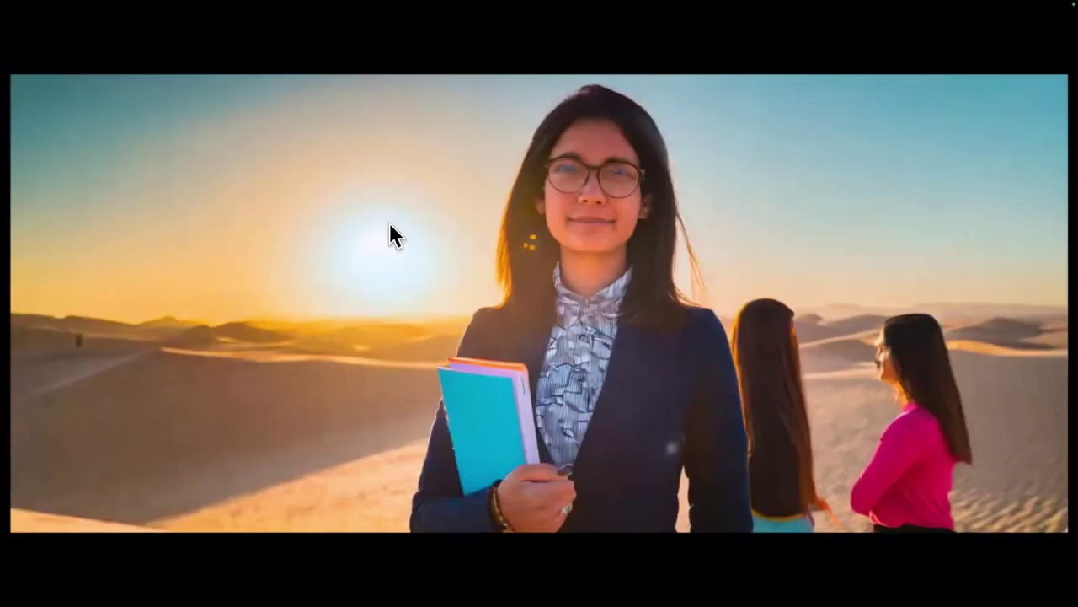
mouse_move(591, 34)
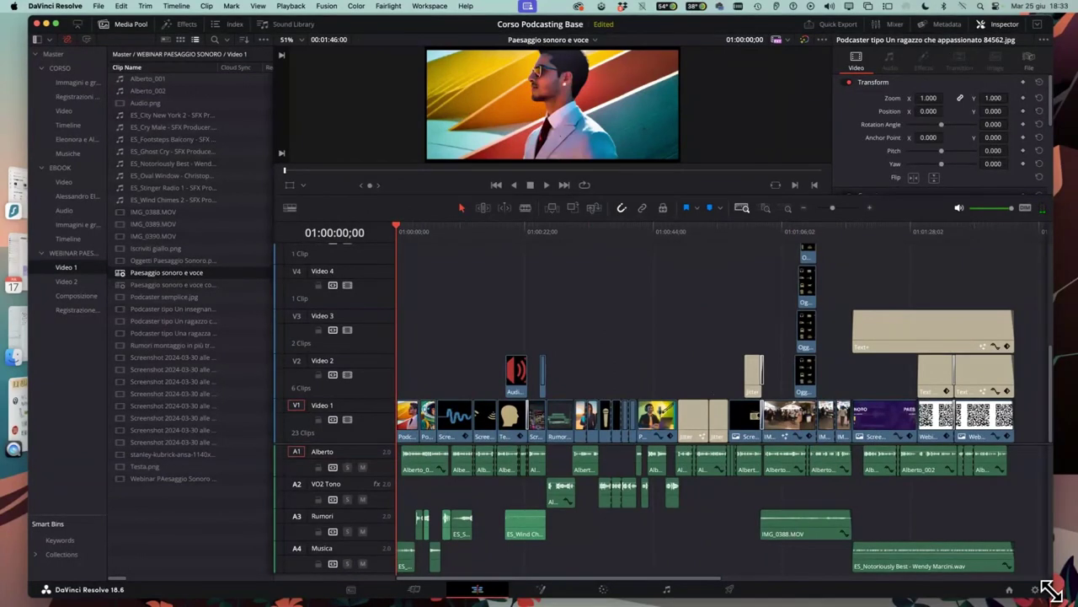
Shrink the Resolve window, shift it slightly down, then widen it so the whole timeline fits
drag(1051, 590, 902, 514)
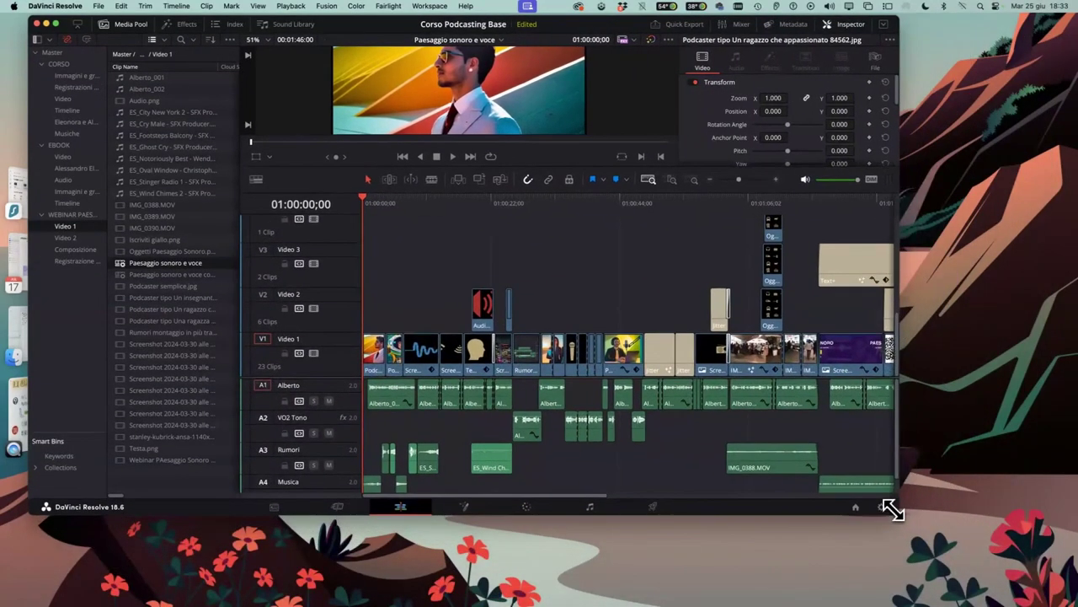
drag(349, 31, 385, 67)
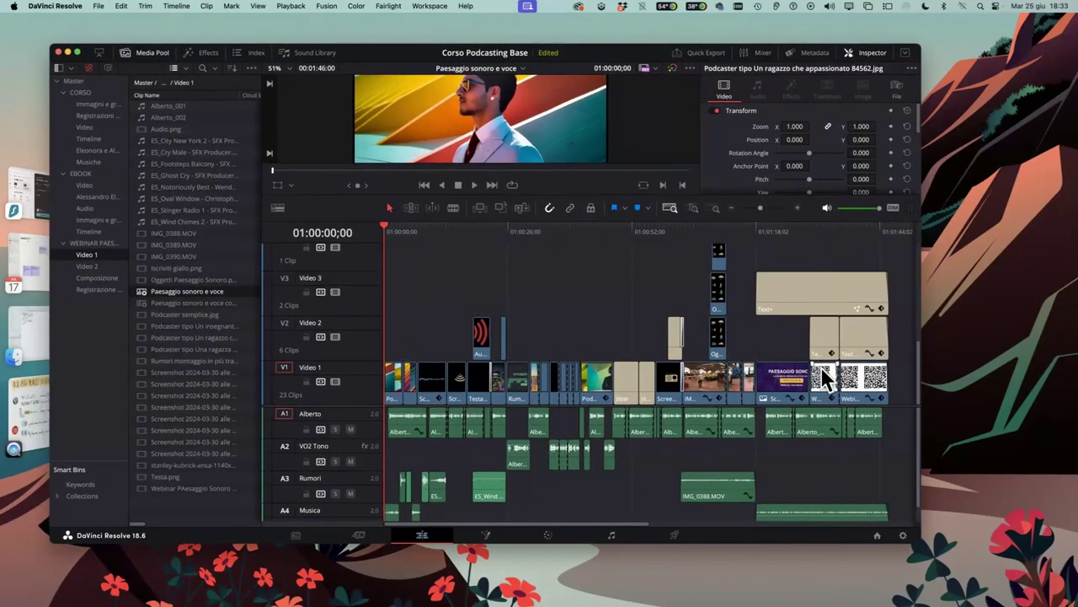
drag(918, 542, 1011, 560)
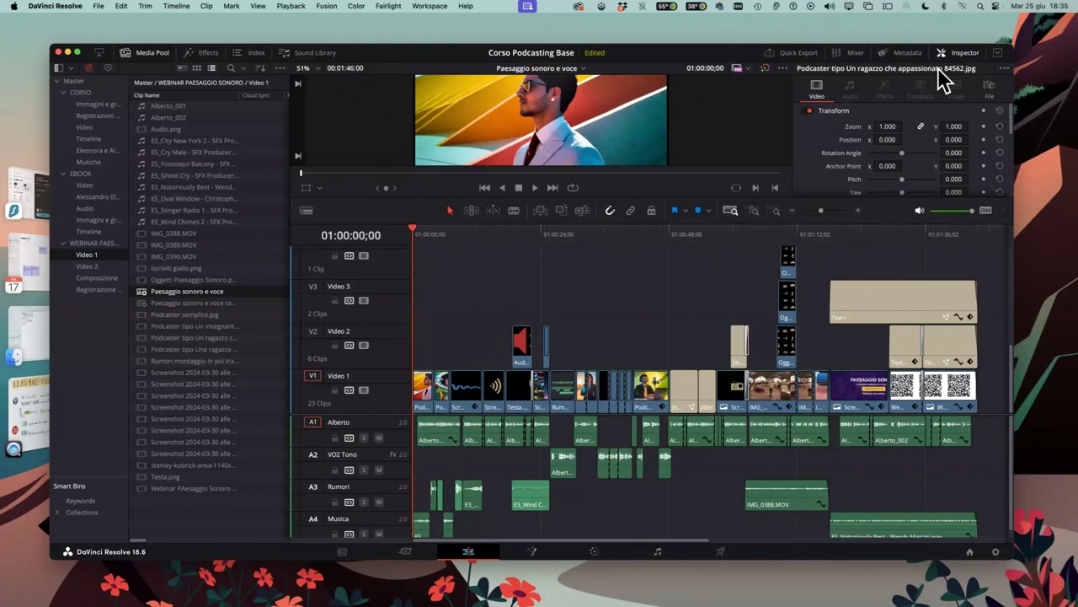
Zoom the Resolve window to full screen and select the empty gap on the Alberto voice track
double_click(415, 54)
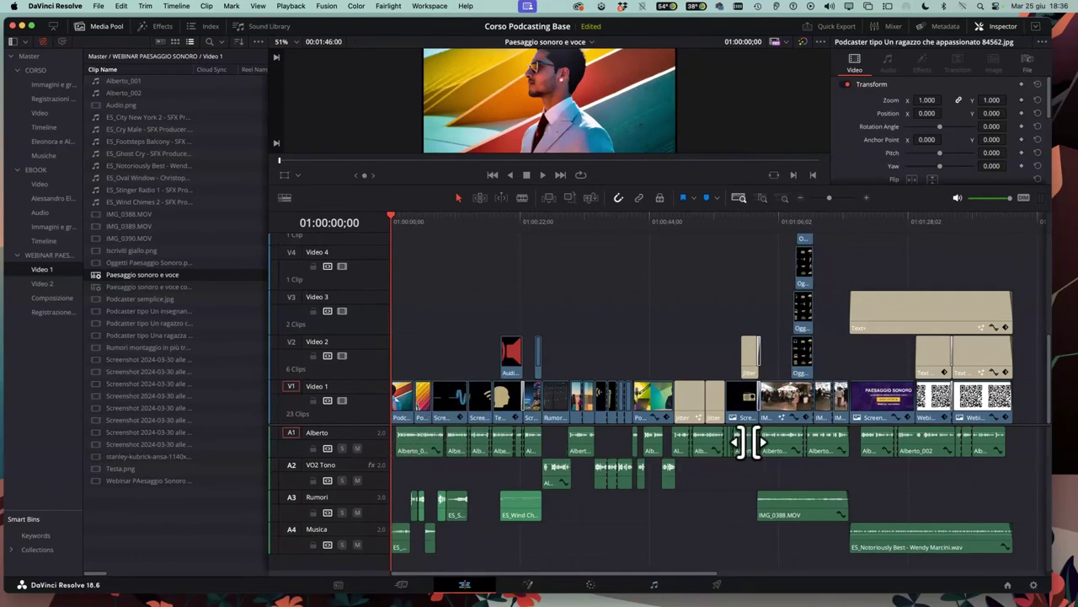
click(611, 437)
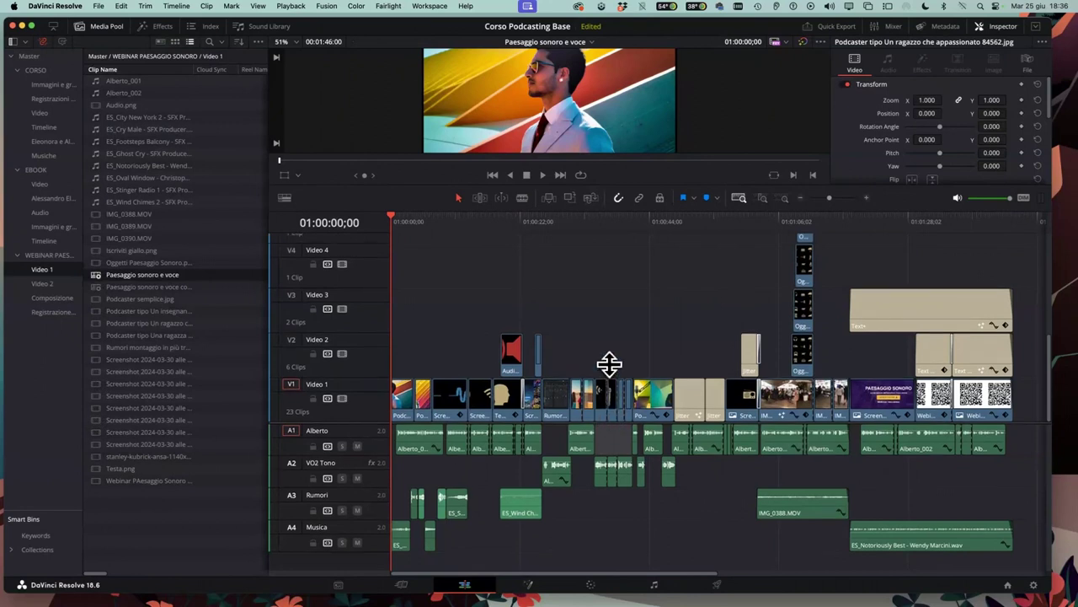
scroll(606, 362, down, 5)
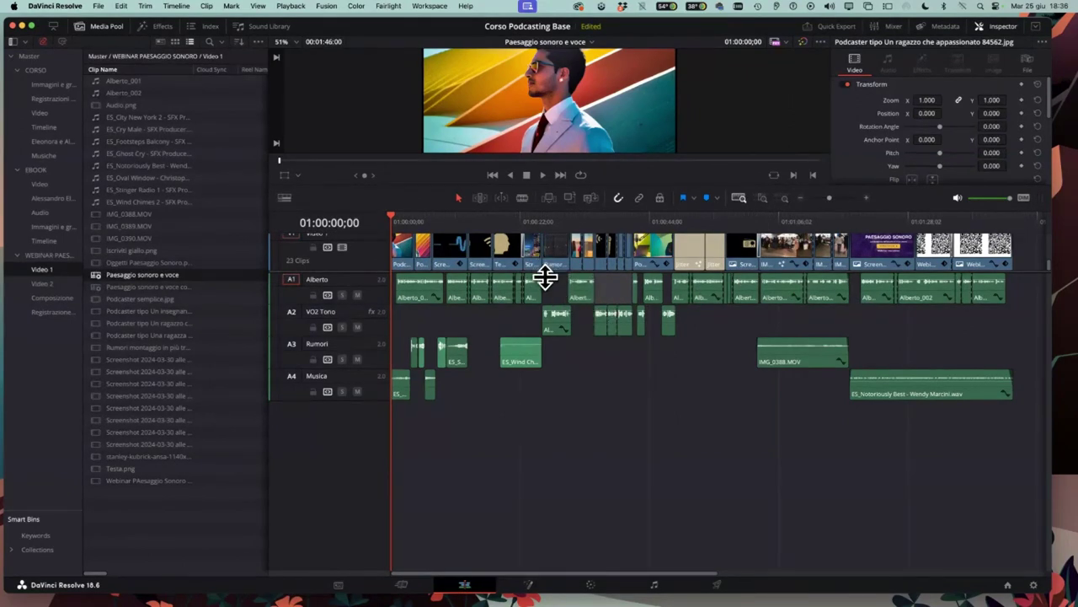
Reveal the Video 1 track and jump between the opening waveform, head and woman images
drag(545, 271, 545, 296)
click(447, 222)
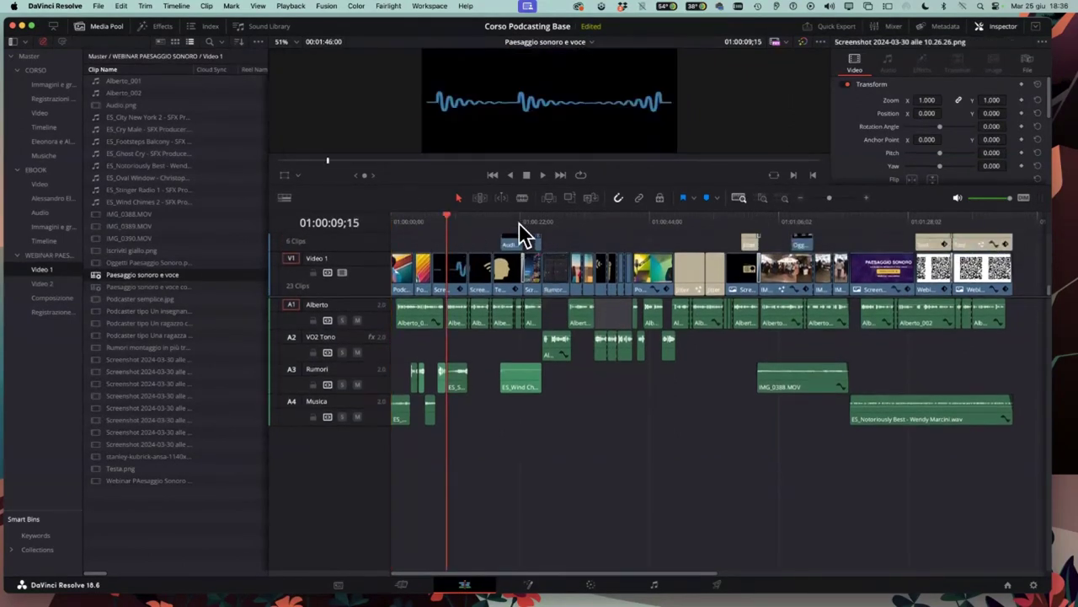
click(515, 222)
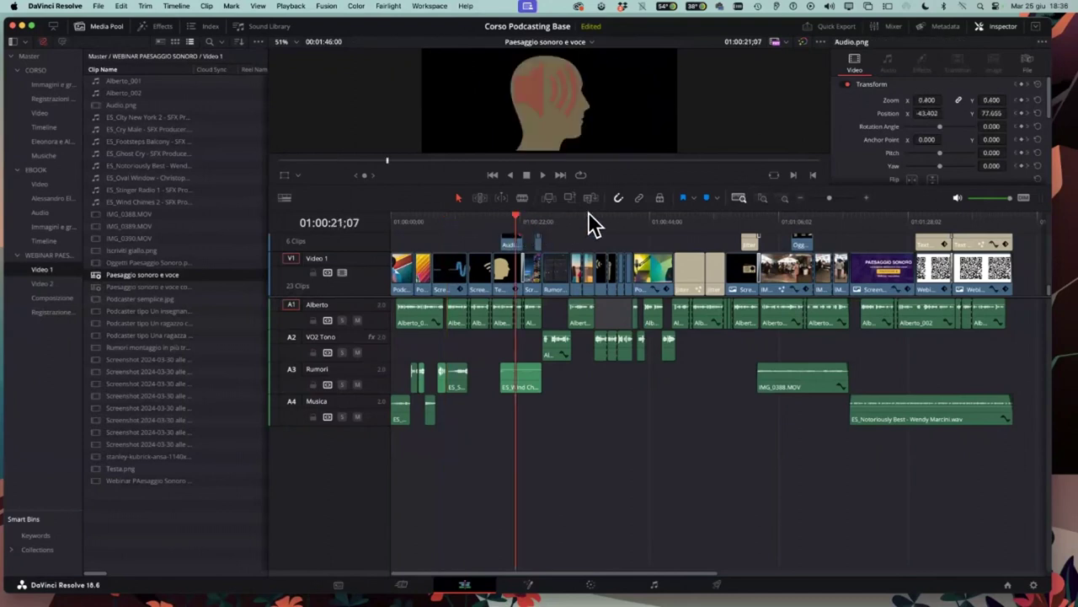
click(594, 222)
click(500, 221)
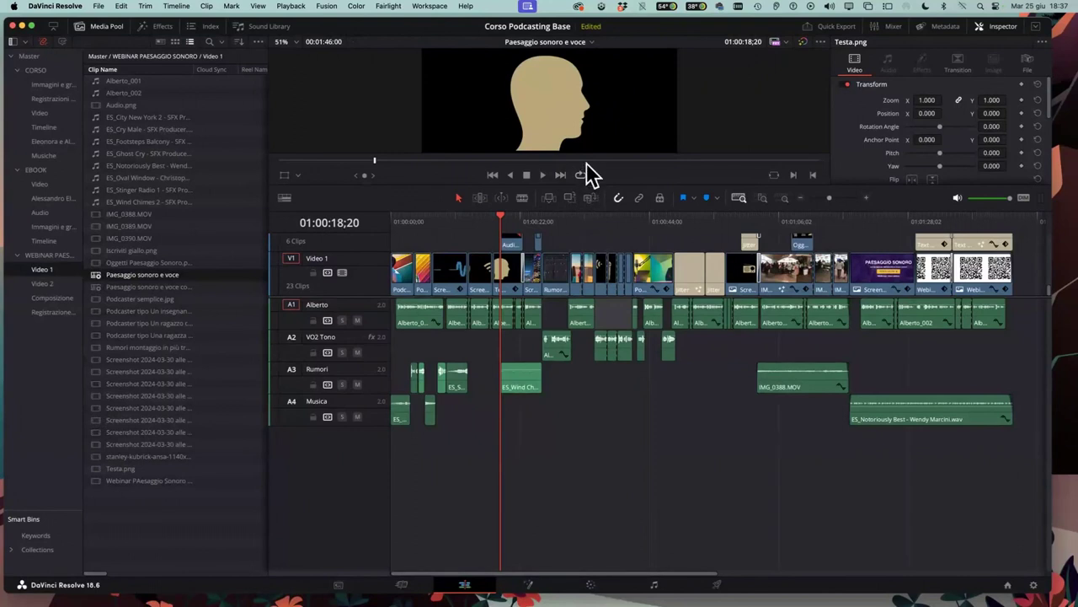
Compare frames before and after the sound waves appear, then move about one second ahead
click(512, 220)
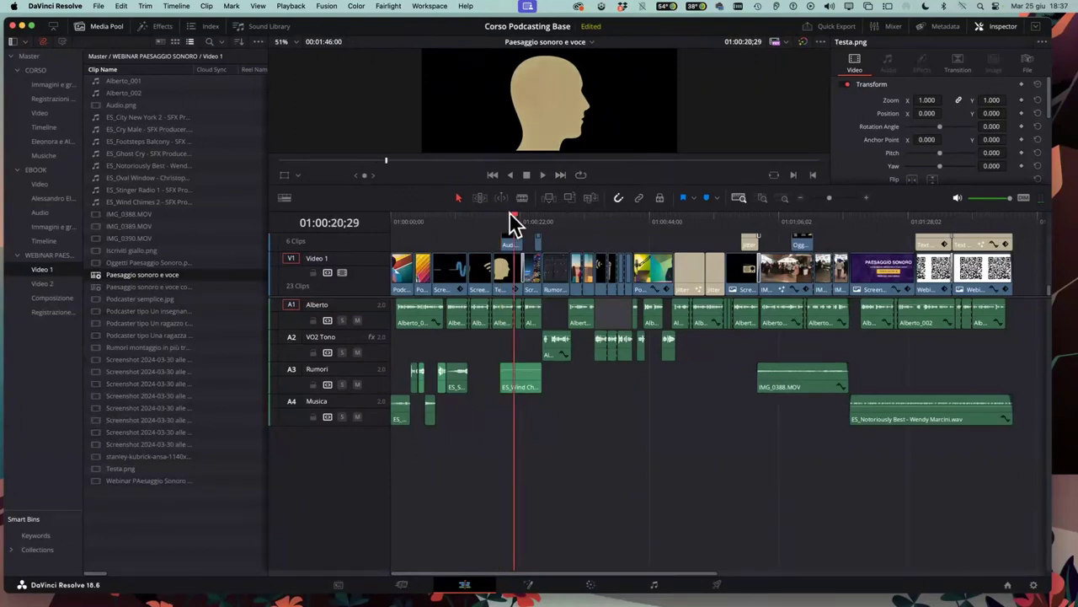
click(517, 217)
click(513, 217)
click(515, 215)
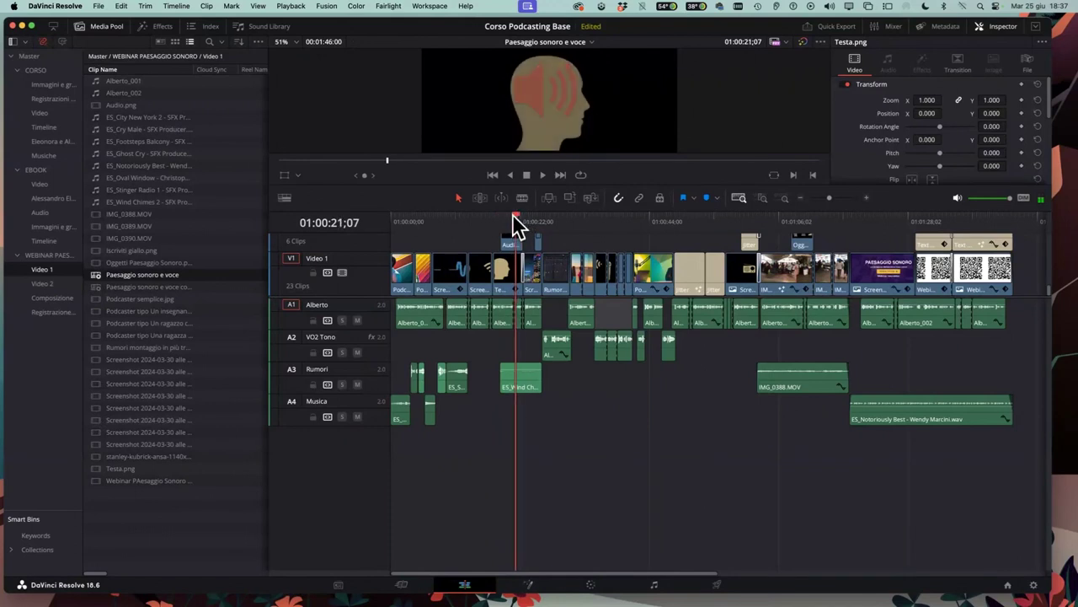
click(512, 217)
click(515, 213)
drag(520, 216, 525, 218)
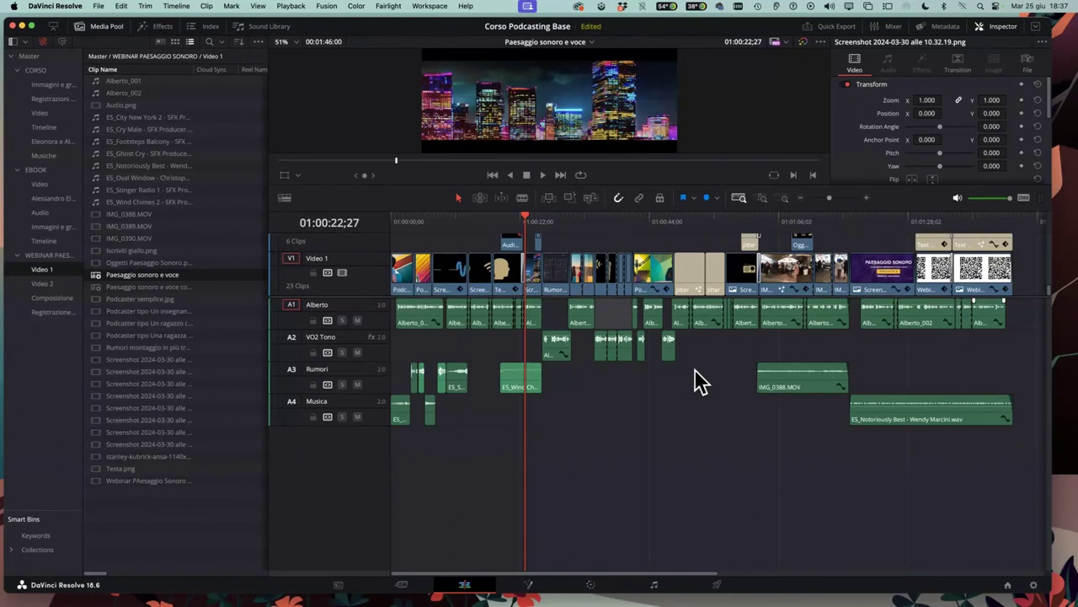
Scrub the playhead through the Podcaster clip to view the woman presenter image
click(573, 218)
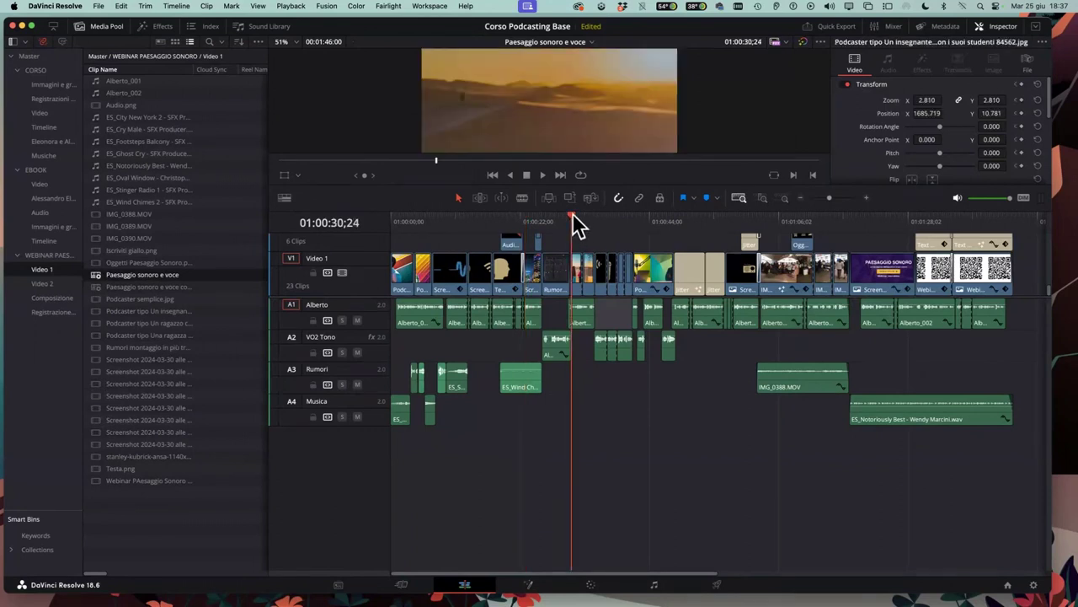
click(583, 218)
click(542, 219)
click(583, 219)
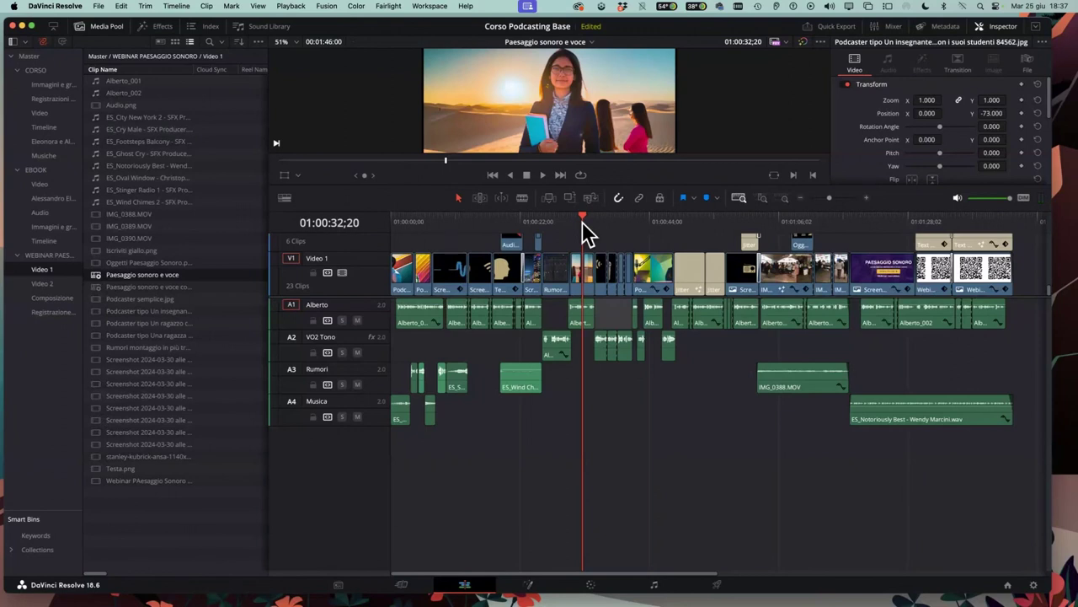
Skim past the VOCE title and radio graphic, then select IMG_0388.MOV on V2 to inspect its 0.780 zoom
click(687, 217)
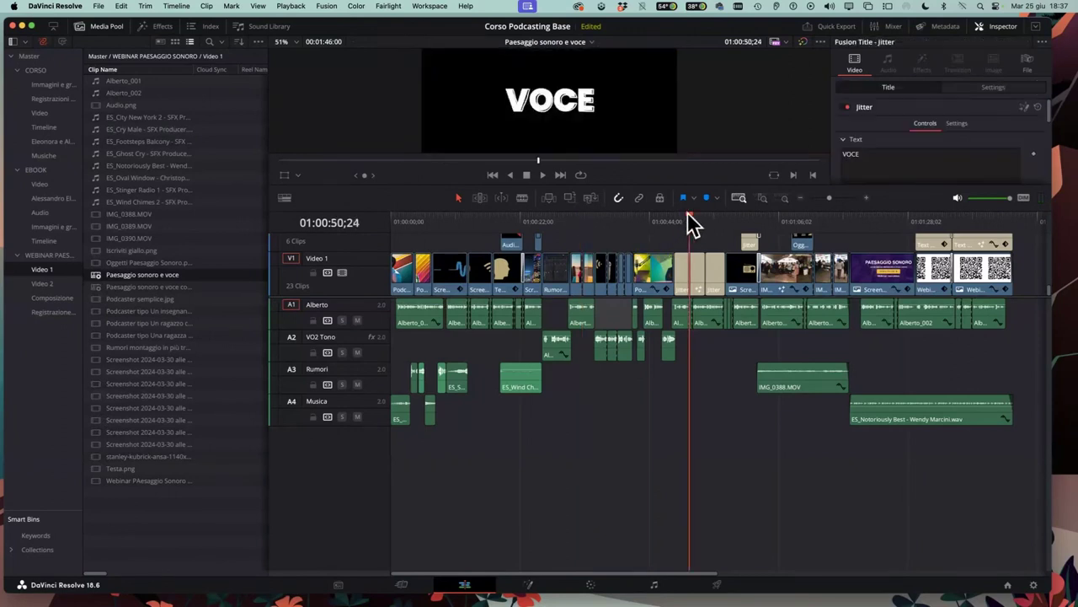
drag(688, 219, 777, 219)
click(779, 239)
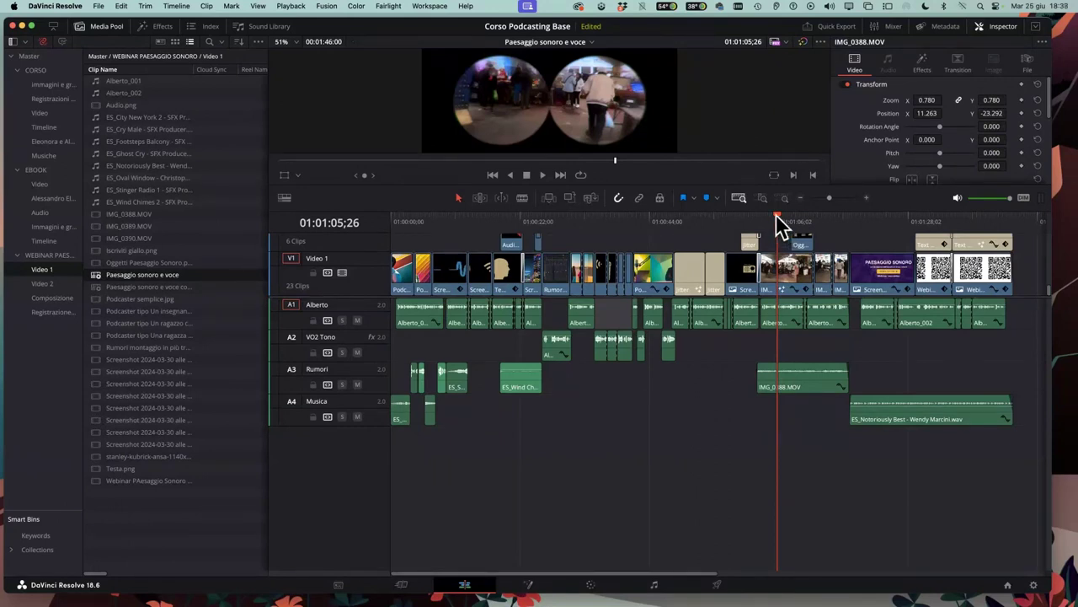
key(space)
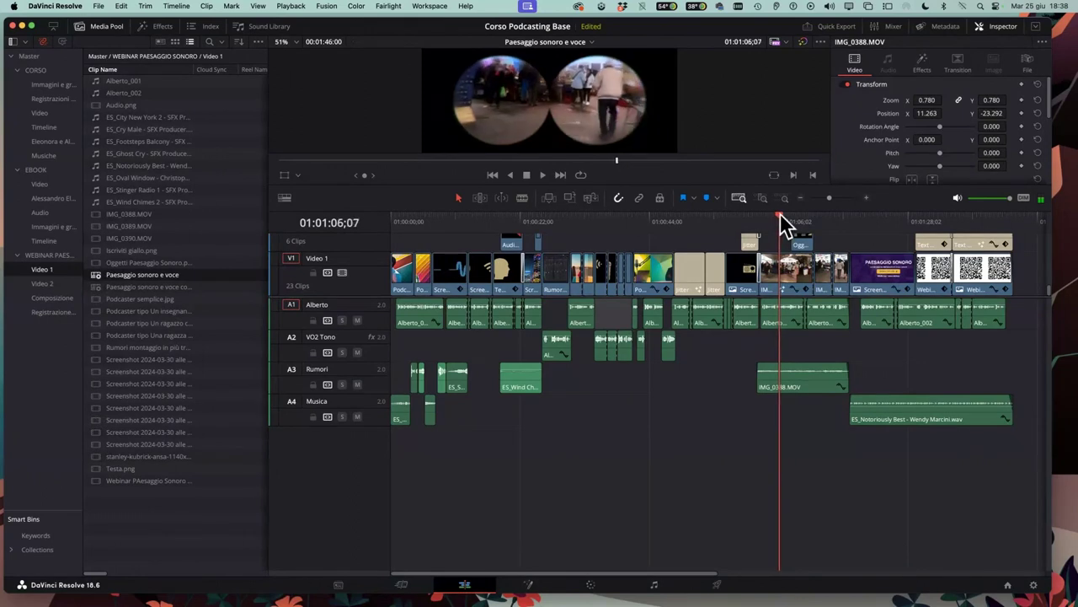
mouse_move(789, 214)
mouse_down()
mouse_move(825, 214)
mouse_move(768, 221)
mouse_up()
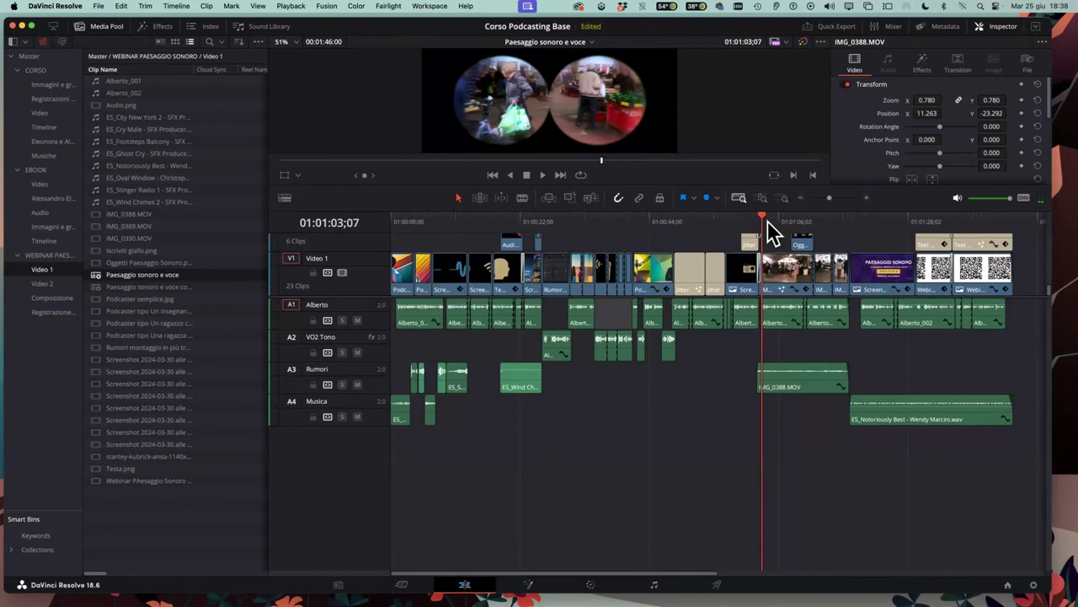
click(541, 176)
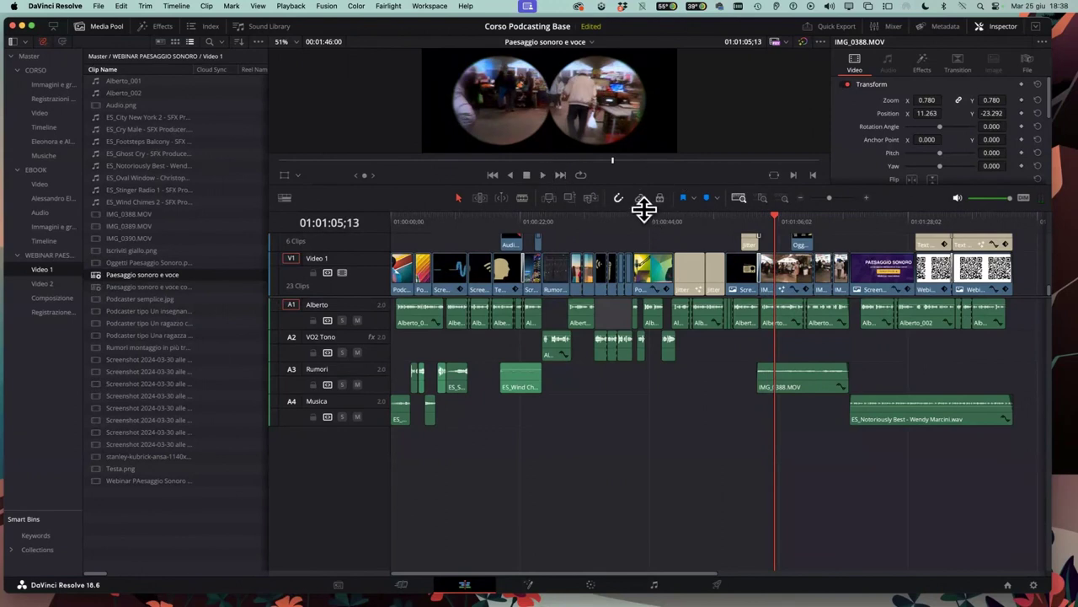
Enlarge the viewer and Inspector, then play IMG_0388.MOV briefly to 01:01:07;23
drag(643, 210, 637, 364)
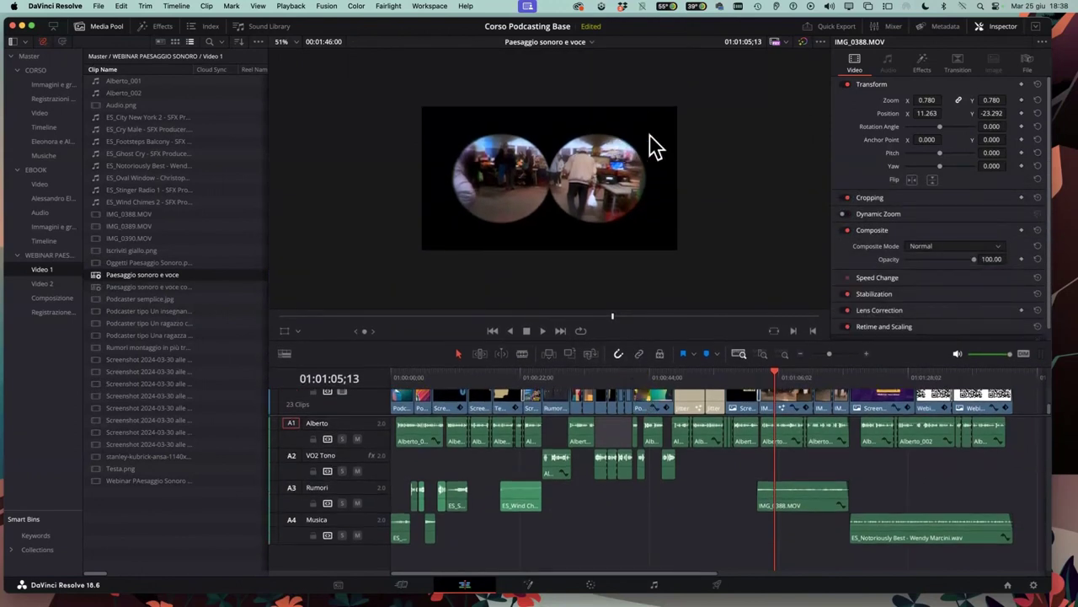
click(545, 331)
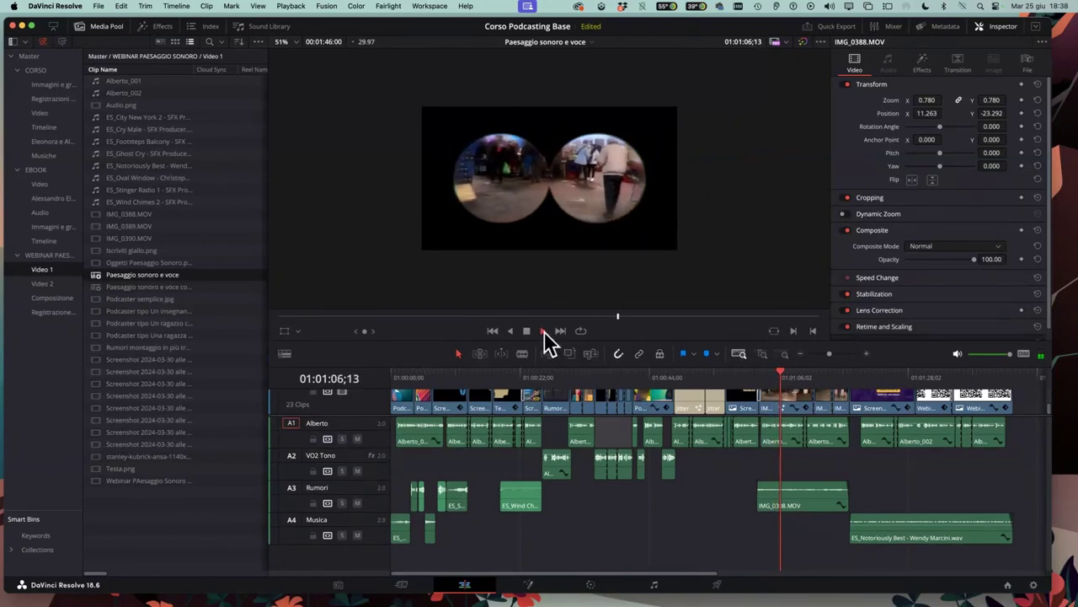
click(529, 331)
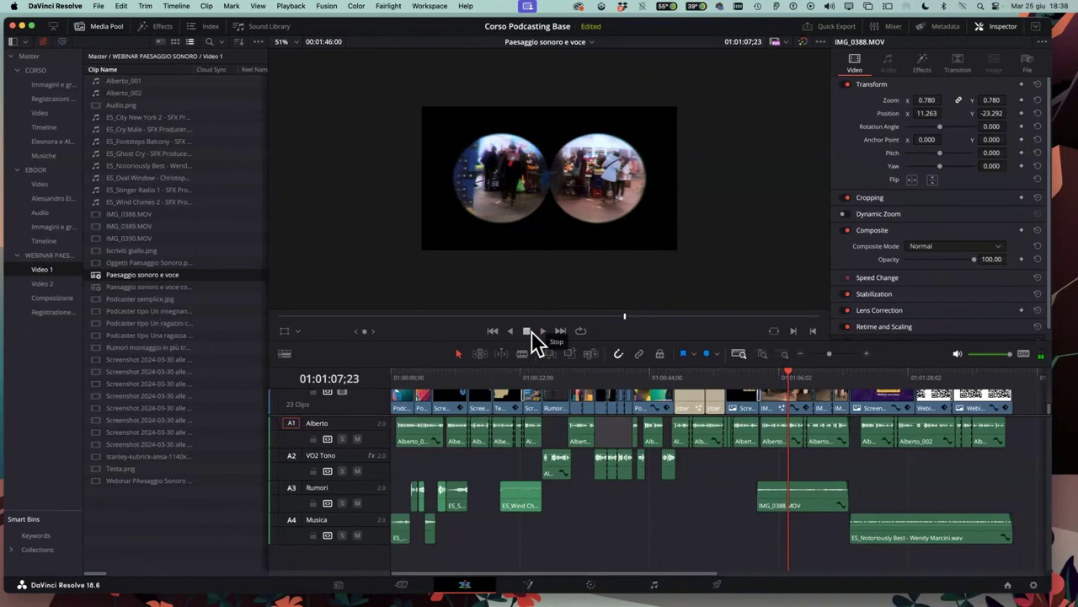
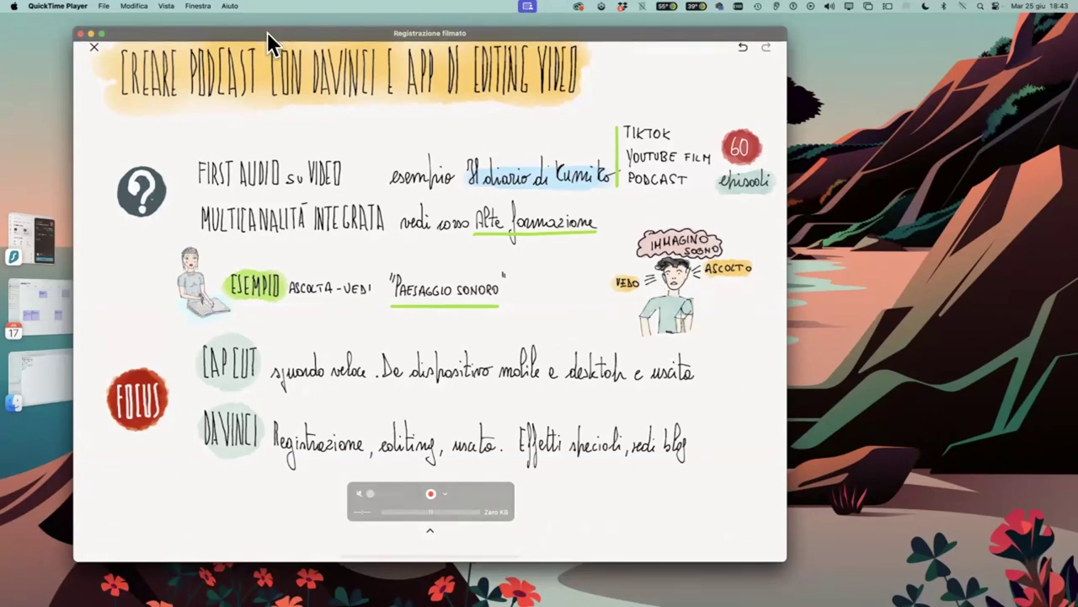
Shift the QuickTime recording window slightly right and enlarge it from its bottom-right corner
drag(267, 32, 289, 26)
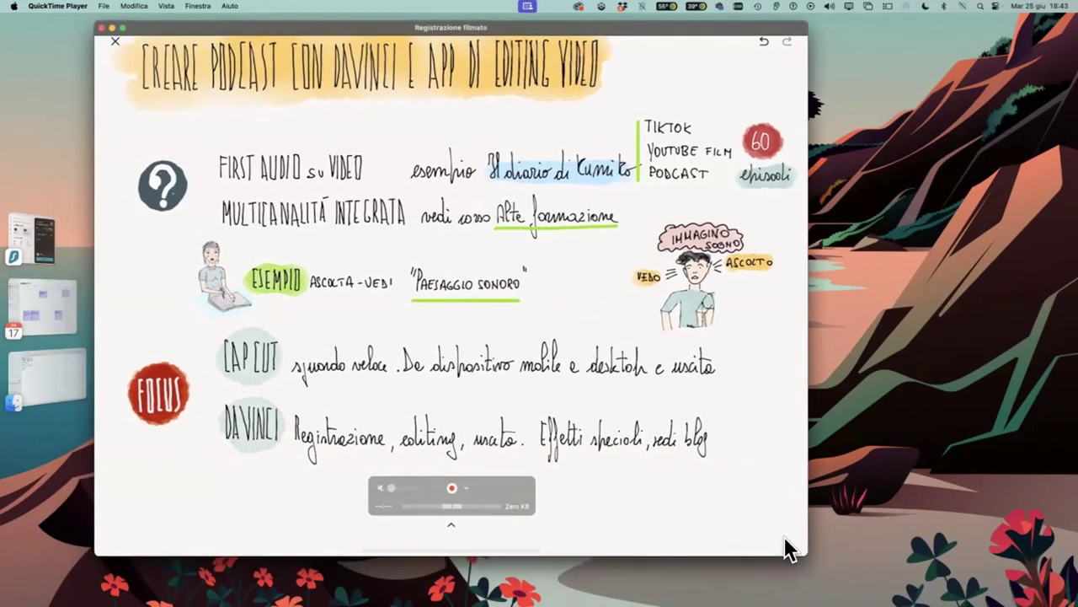
drag(803, 549, 816, 560)
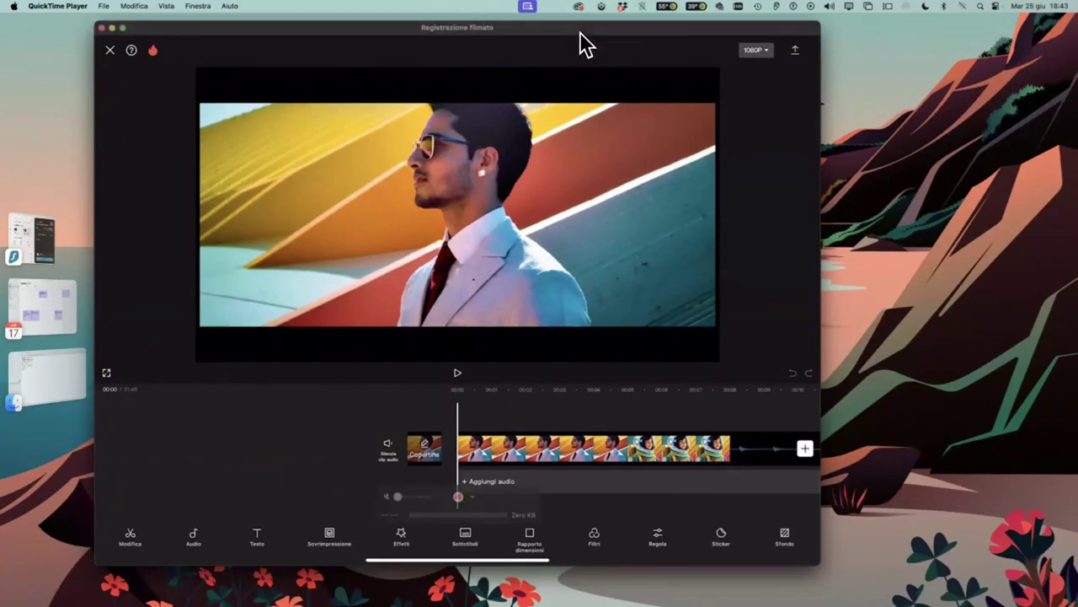
Nudge the mirroring window up and left, then start exporting the CapCut mobile project
drag(346, 39, 332, 33)
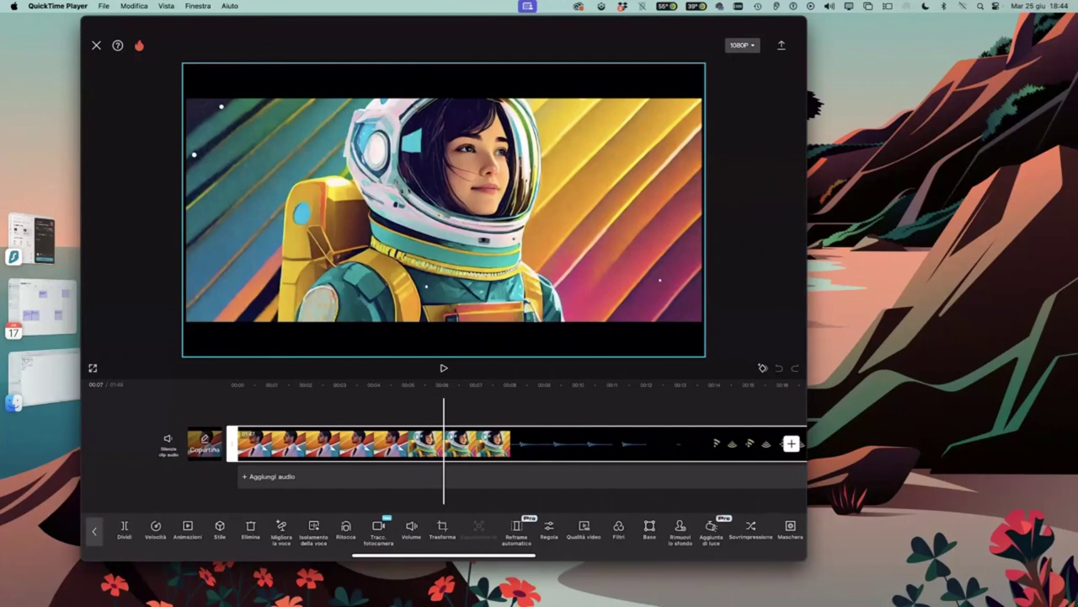
click(781, 45)
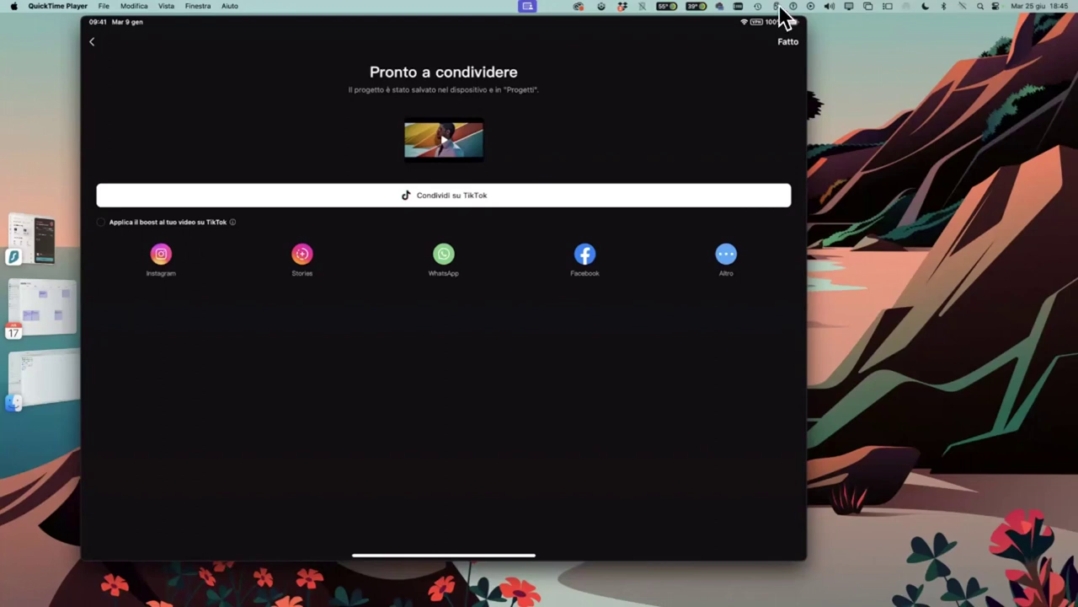
Leave the share options popover without sharing, keeping the ready-to-share screen showing
mouse_move(326, 127)
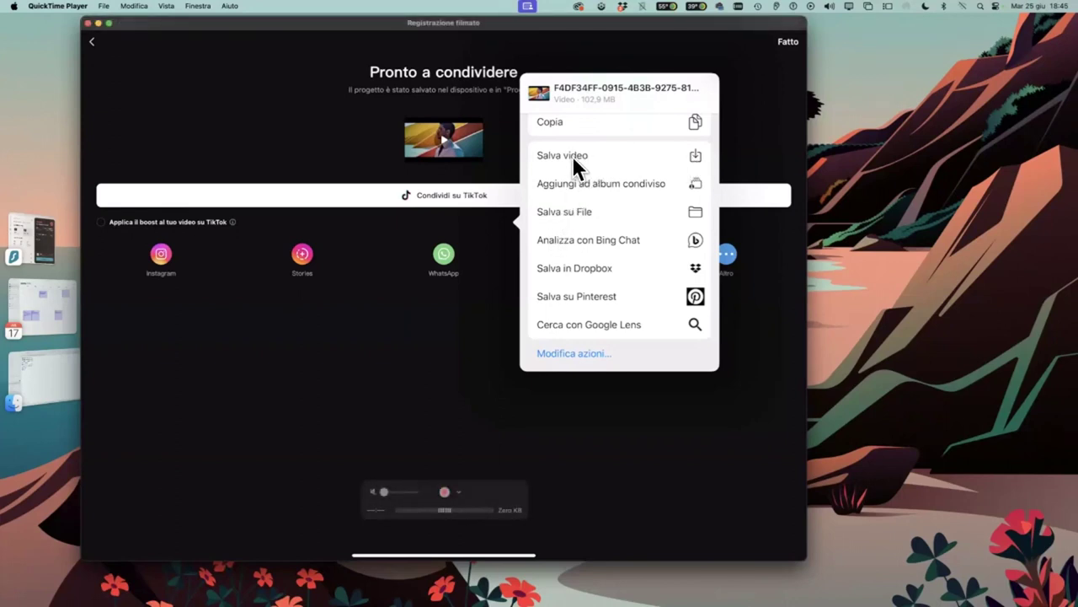
click(758, 358)
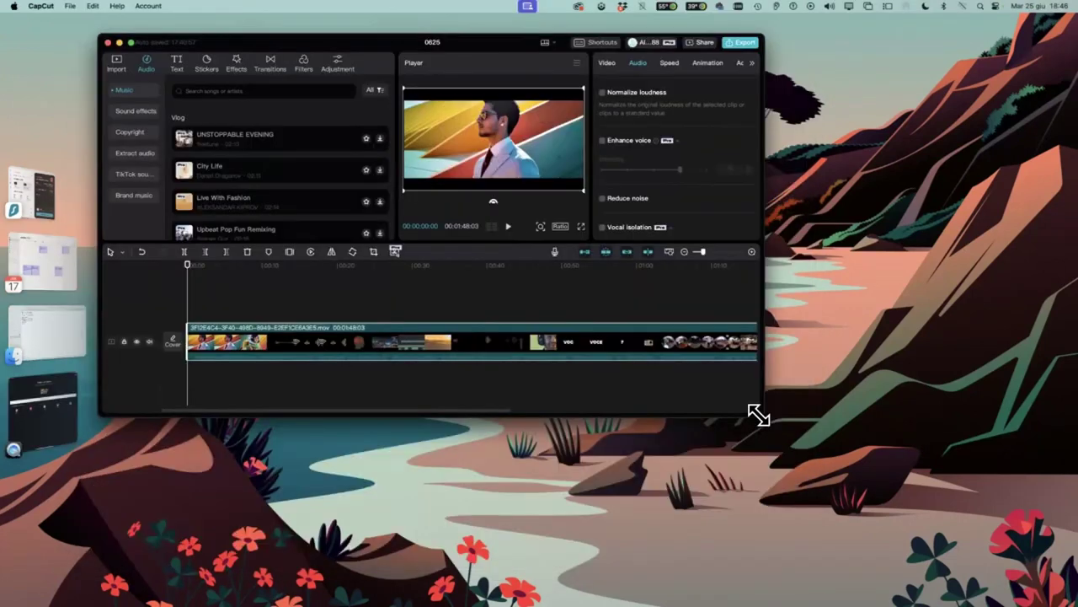
Enlarge and reposition the CapCut desktop window, then bring up the Export settings for project 0625
drag(758, 415, 856, 544)
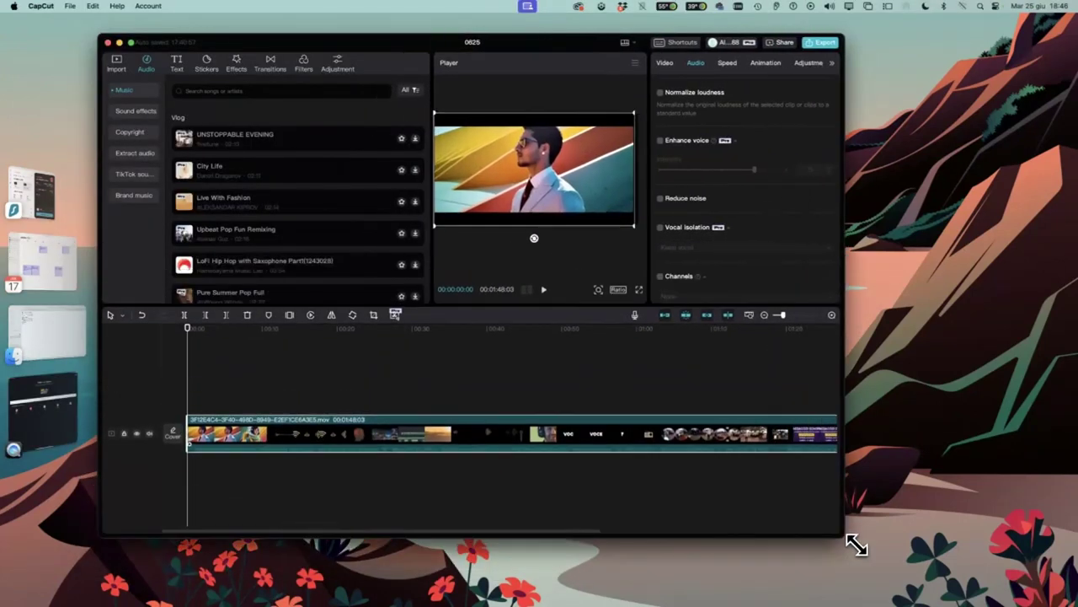
drag(335, 38, 301, 38)
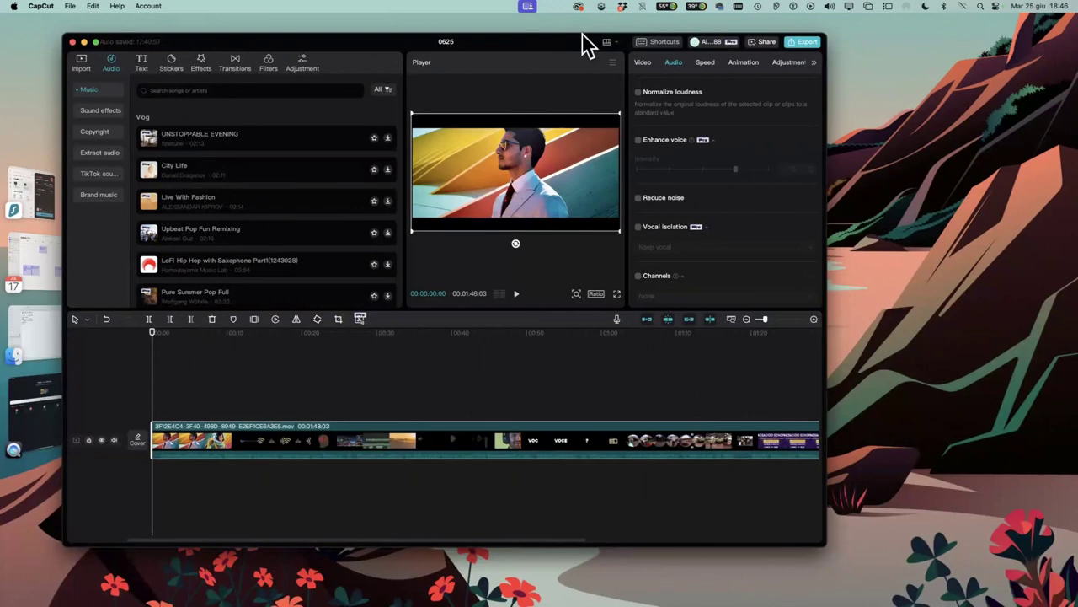
click(796, 44)
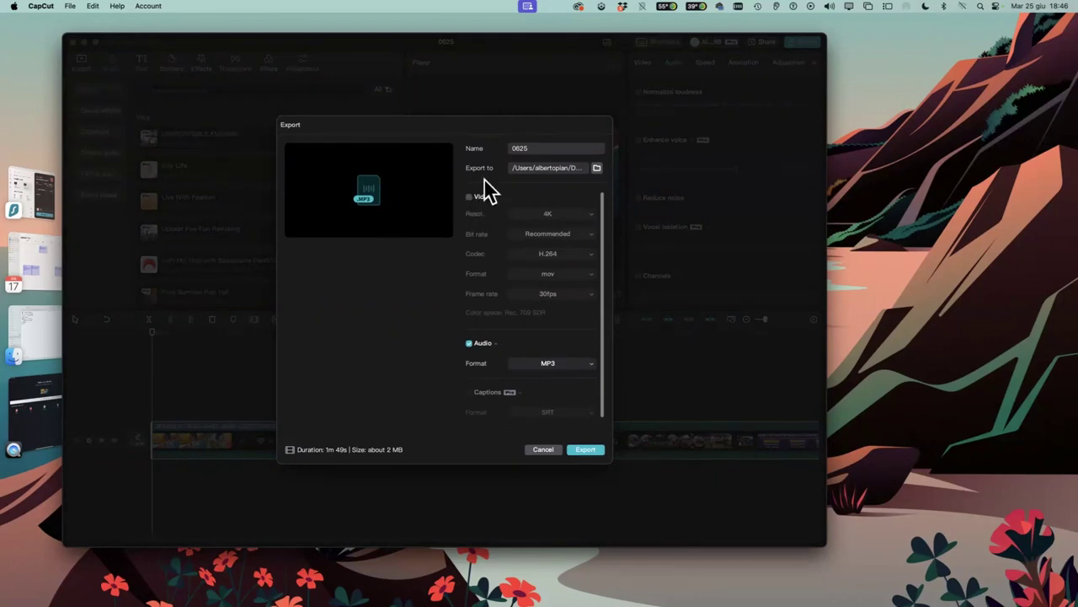
Toggle video export on and back off, keep MP3 audio format, and cancel the export
click(471, 202)
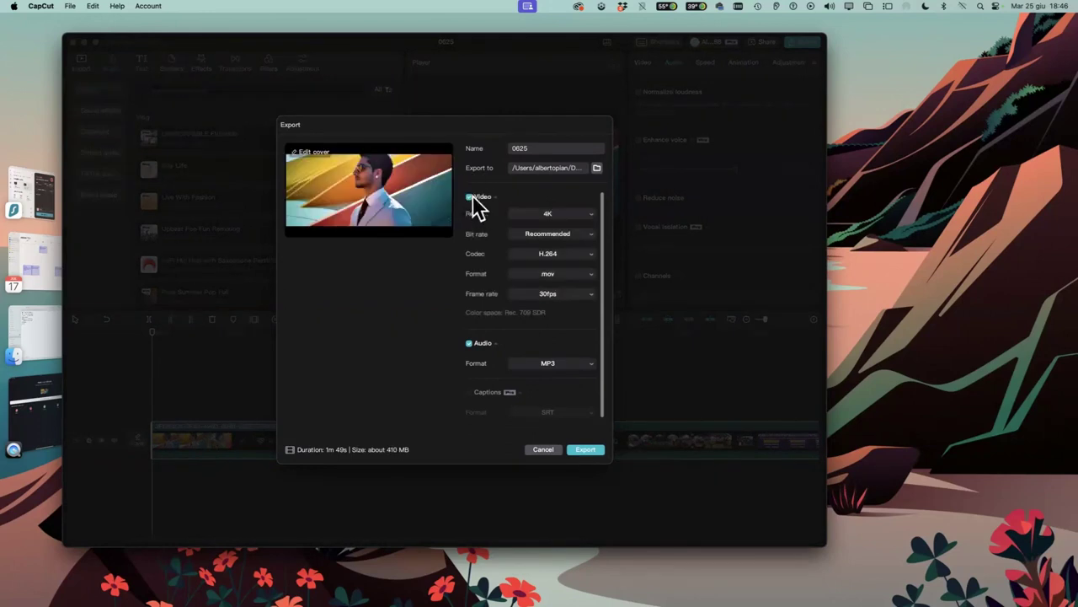
click(471, 200)
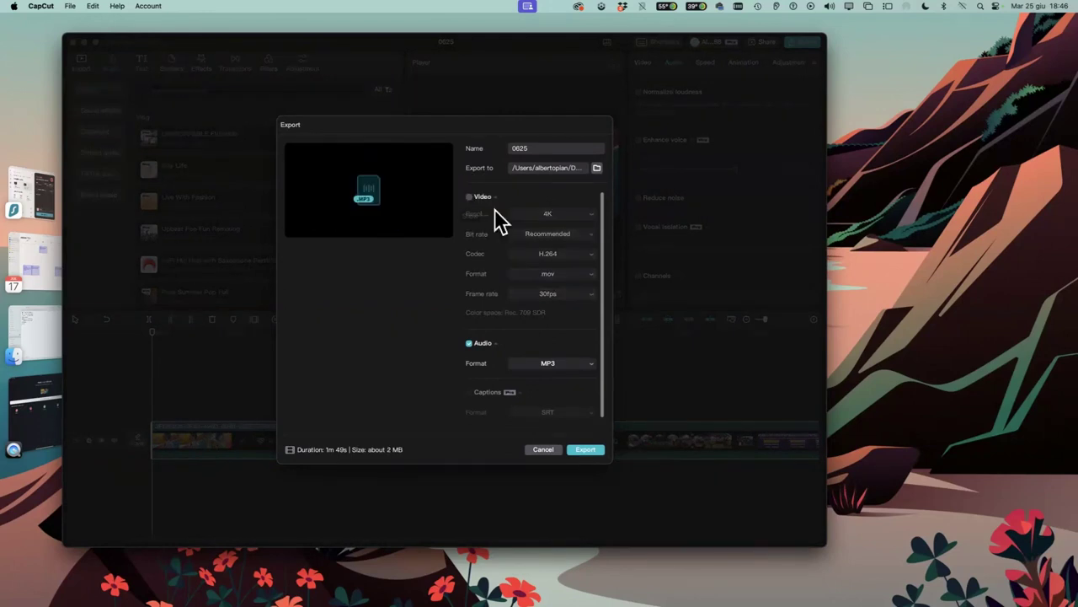
click(585, 364)
click(539, 446)
click(543, 449)
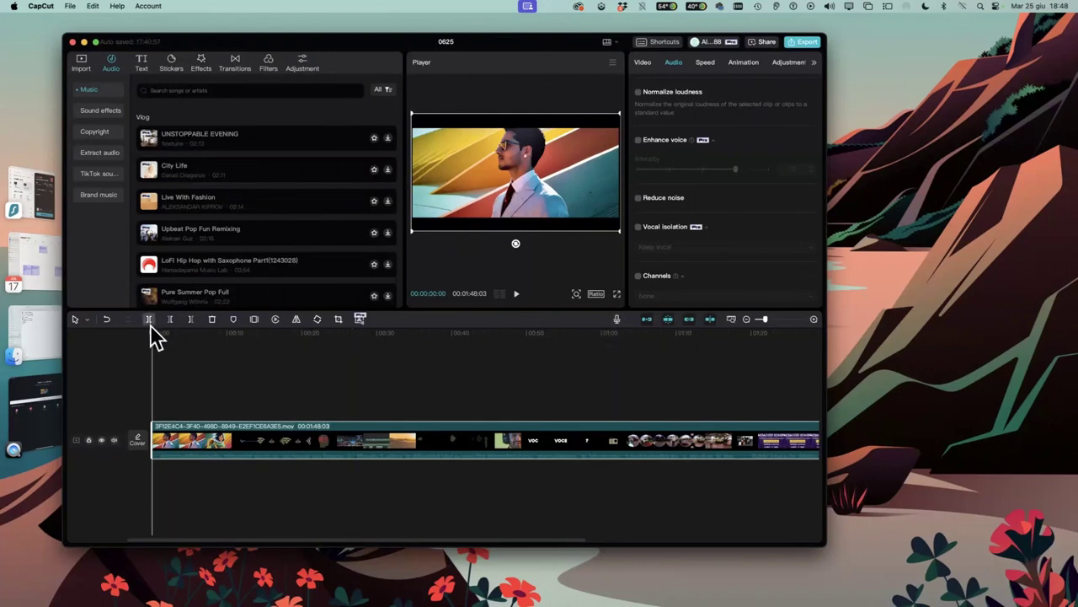
Scrub the playhead to about 18 seconds and back, then enable Reduce noise on the clip
drag(154, 340, 387, 349)
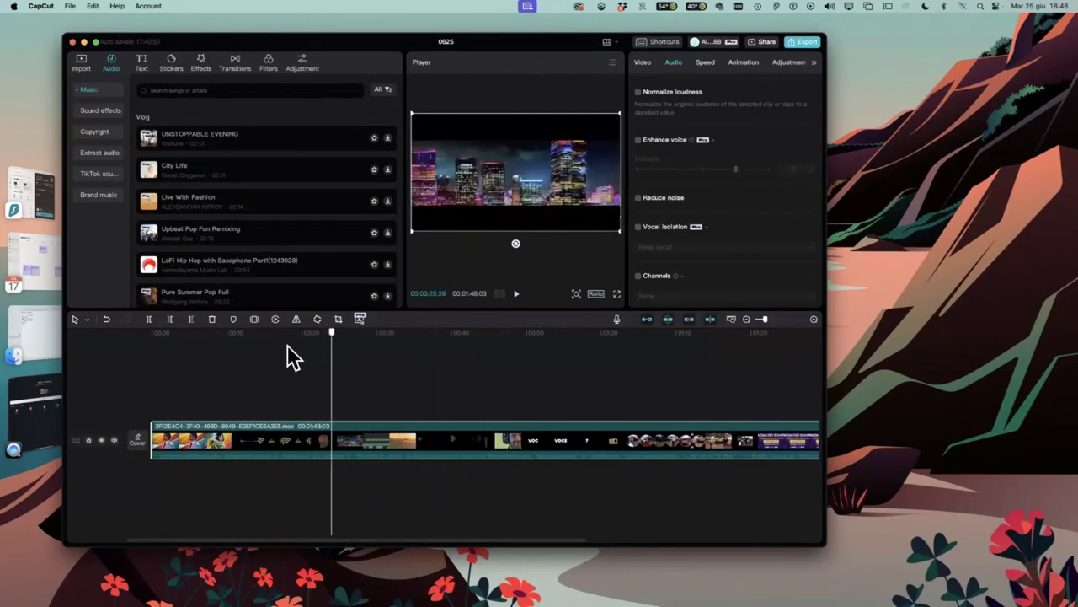
drag(389, 345, 229, 346)
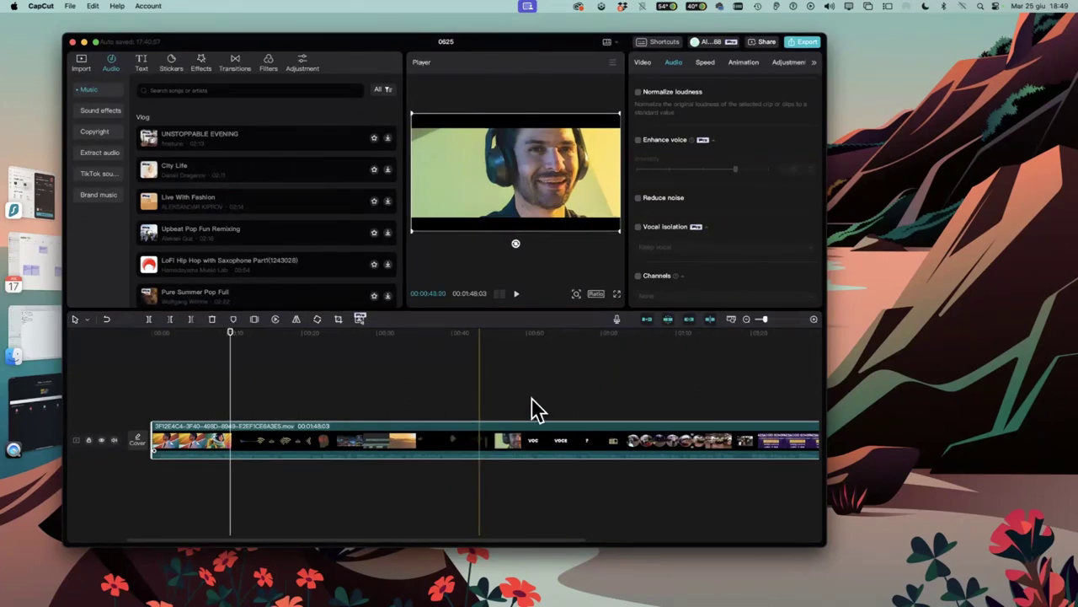
click(639, 200)
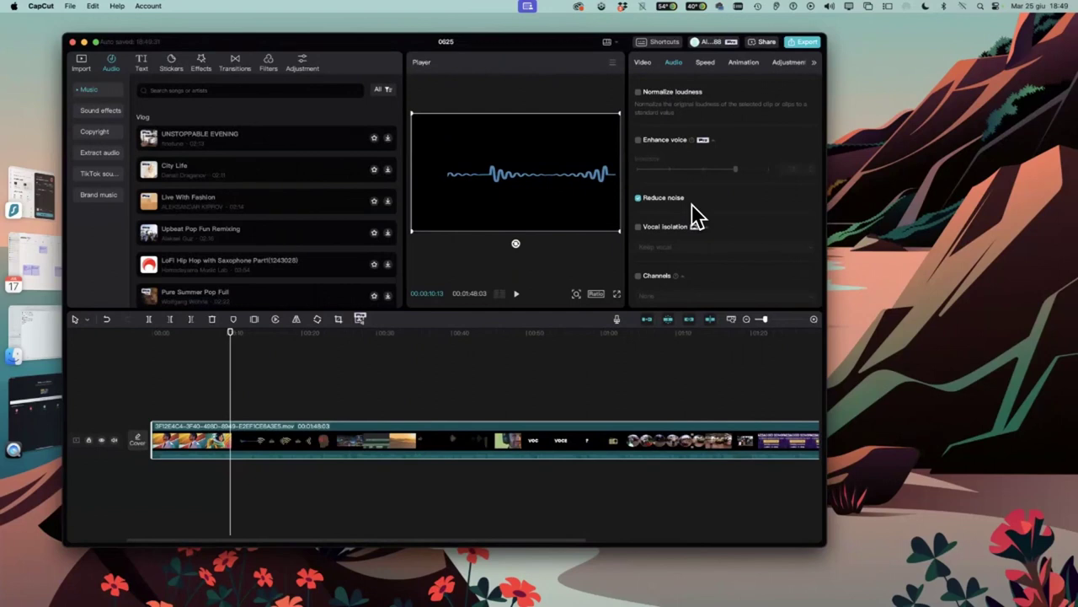
Turn Reduce noise back off and review the Basic audio settings: 0.0dB volume, 0.0s fades
click(639, 199)
scroll(700, 285, down, 1)
scroll(731, 213, up, 5)
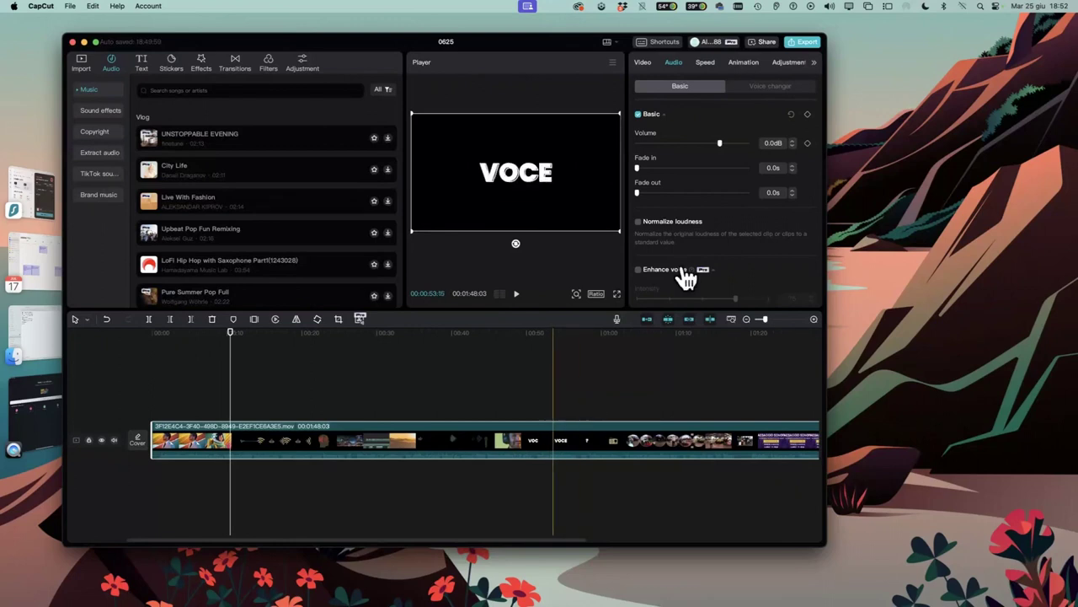
Browse the Voice changer presets, return to Basic, then show Speed settings at 1.0x, 108.1s
click(755, 86)
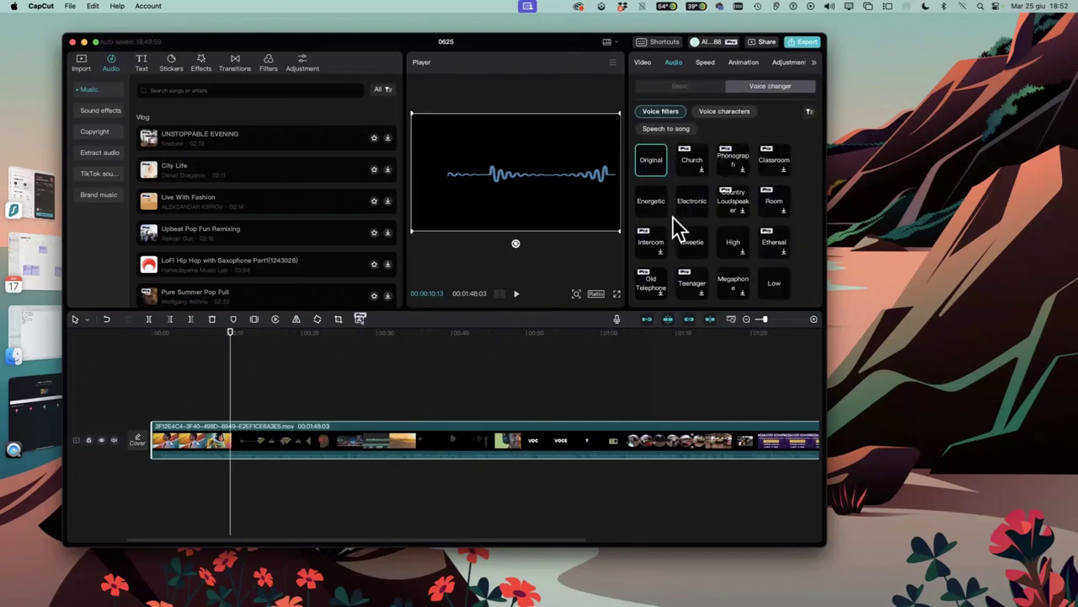
click(681, 85)
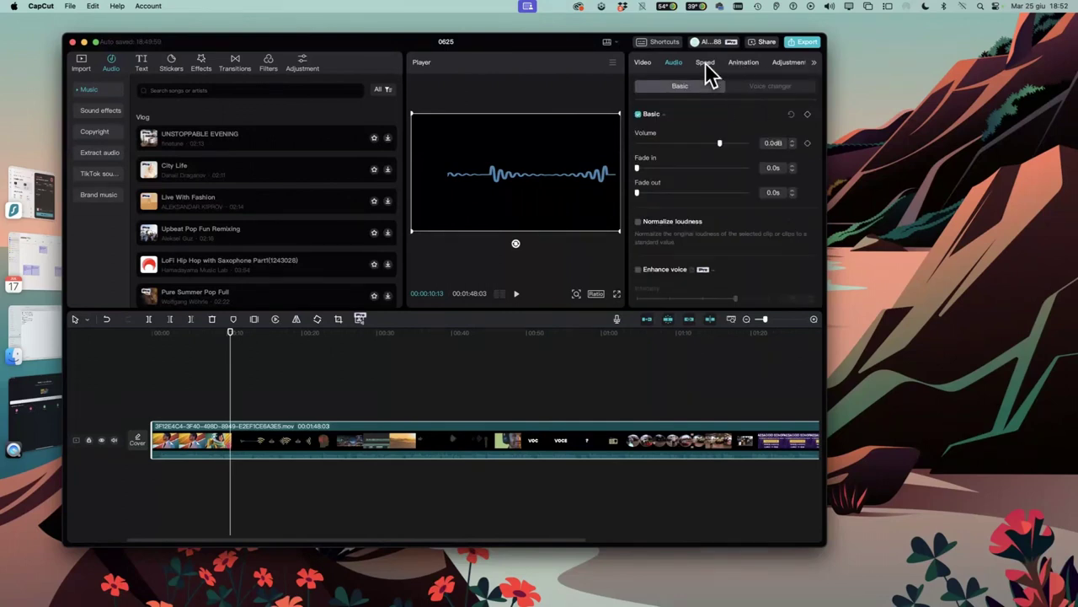
click(705, 64)
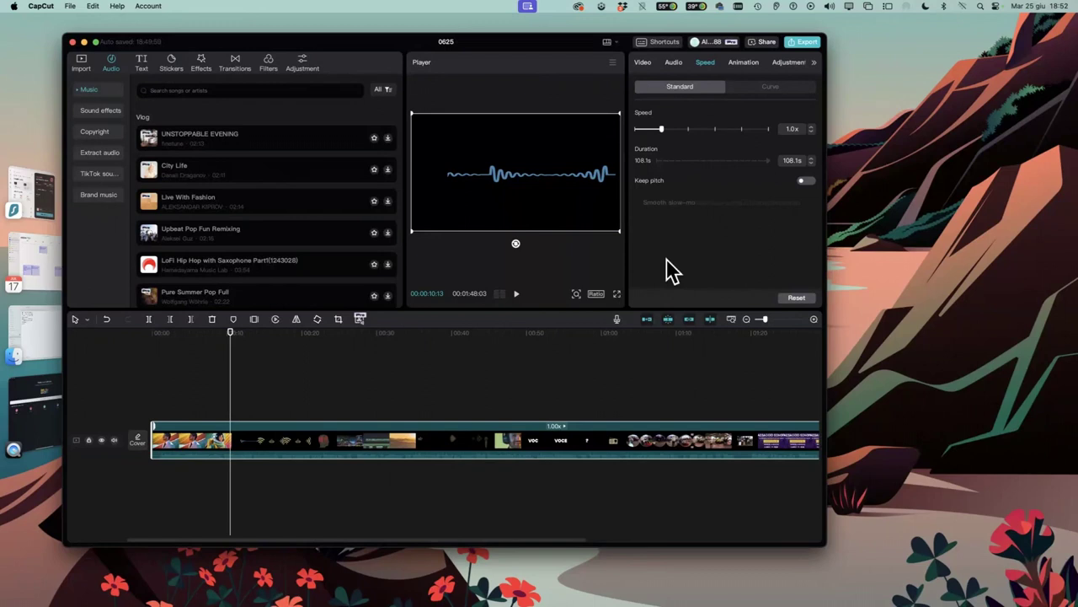
Check the mirrored iPad share screen in Stage Manager, then bring CapCut back to the front
click(37, 410)
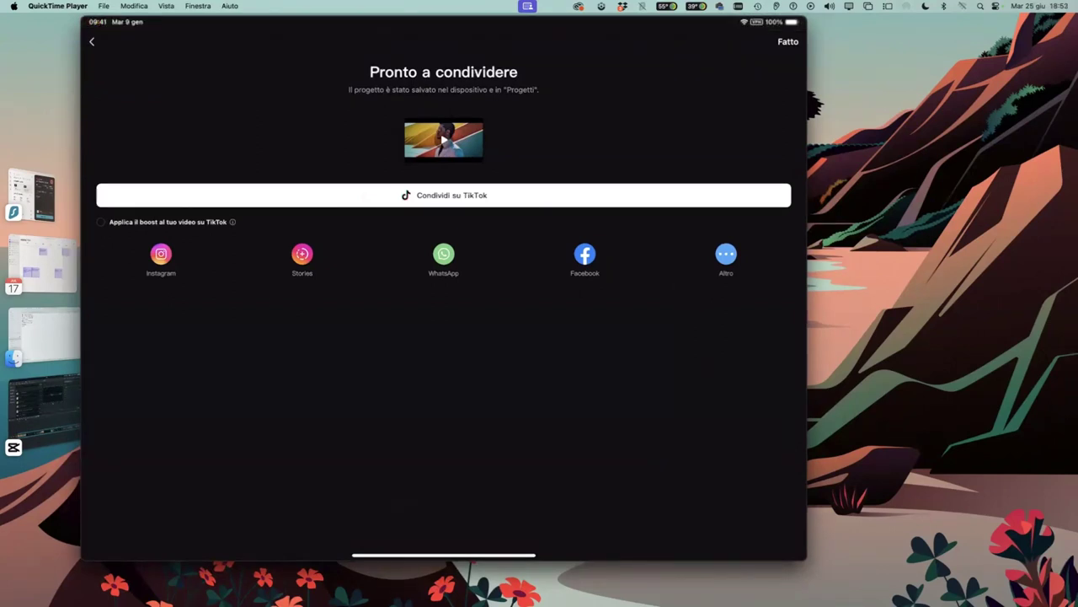
click(59, 417)
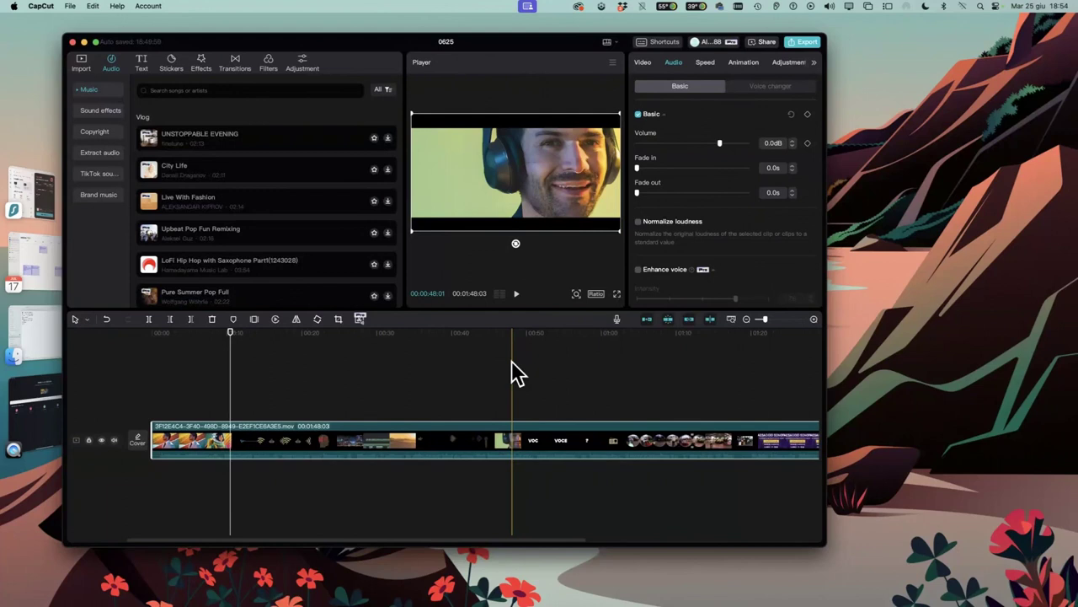
Quit CapCut and close the QuickTime iPad recording window, revealing the DaVinci Resolve timeline
click(40, 6)
click(59, 81)
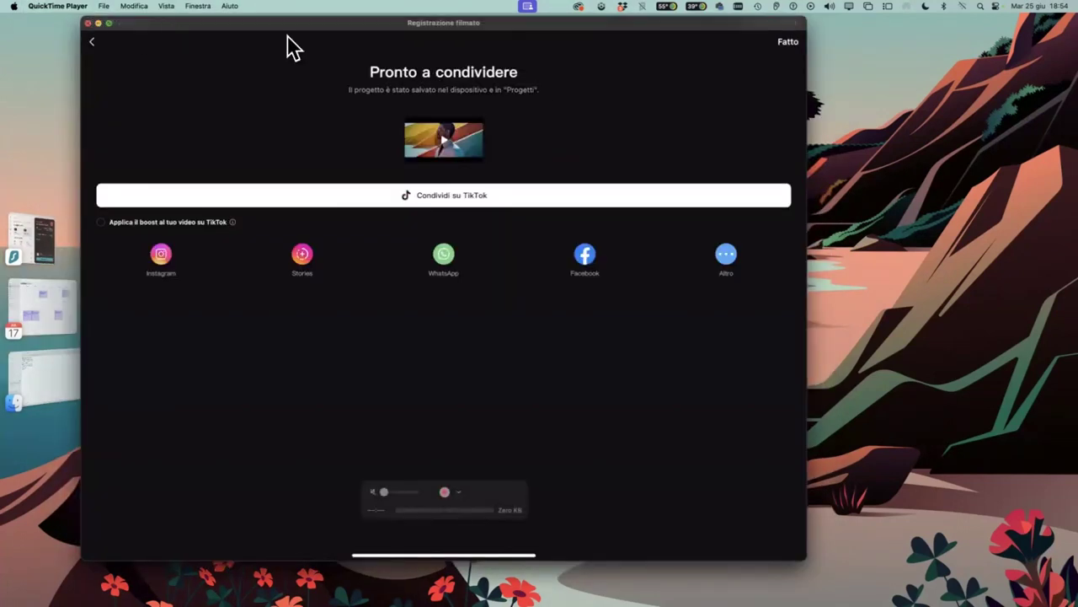
click(87, 23)
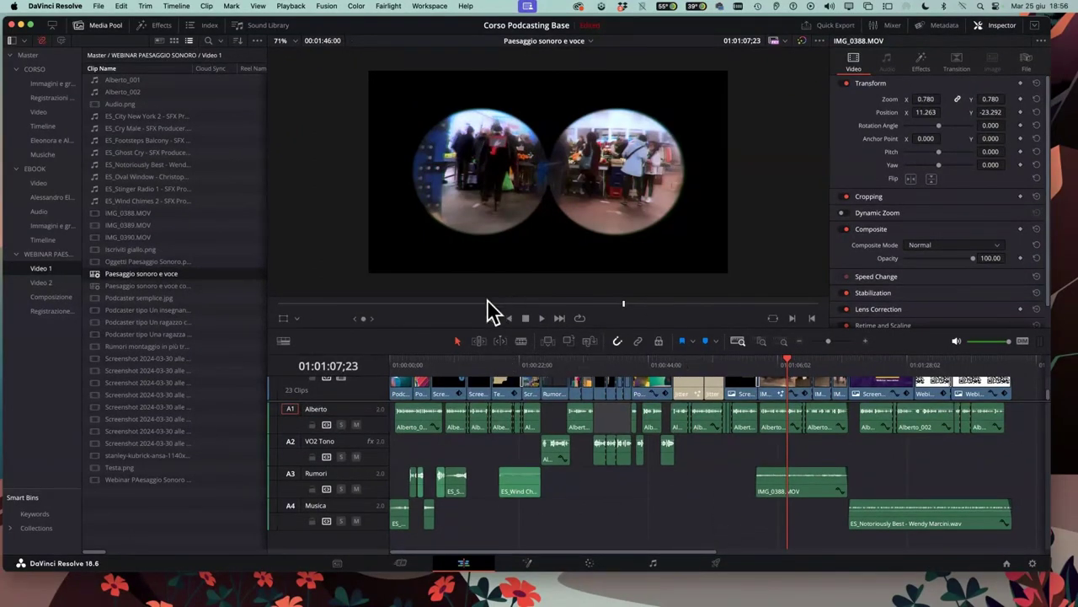
Drag the viewer/timeline divider upward to enlarge the timeline, then nudge the Resolve window slightly
drag(480, 353, 483, 241)
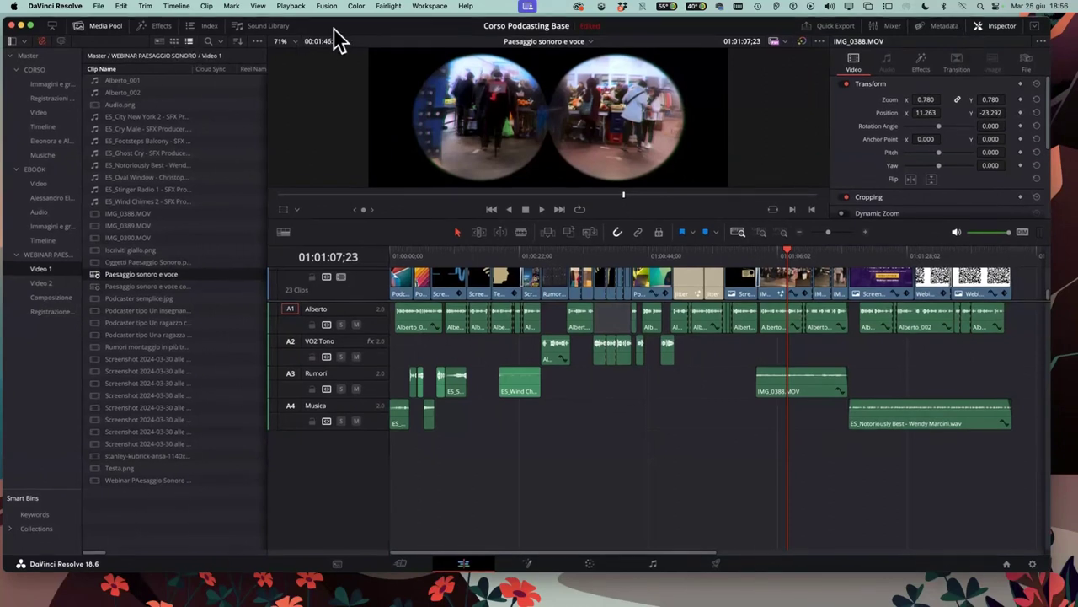
drag(334, 28, 340, 34)
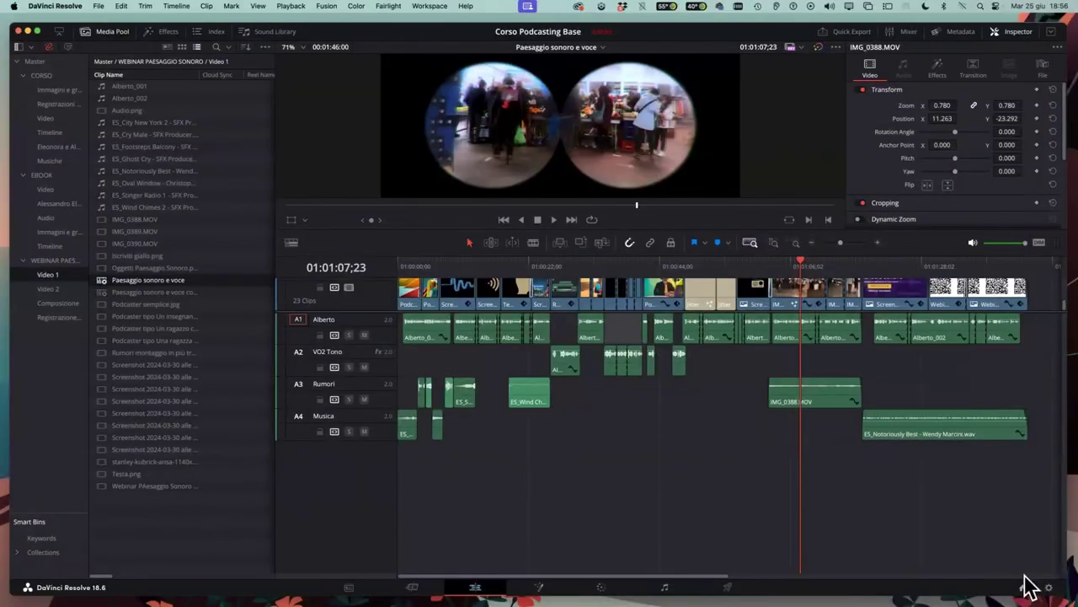
click(1025, 581)
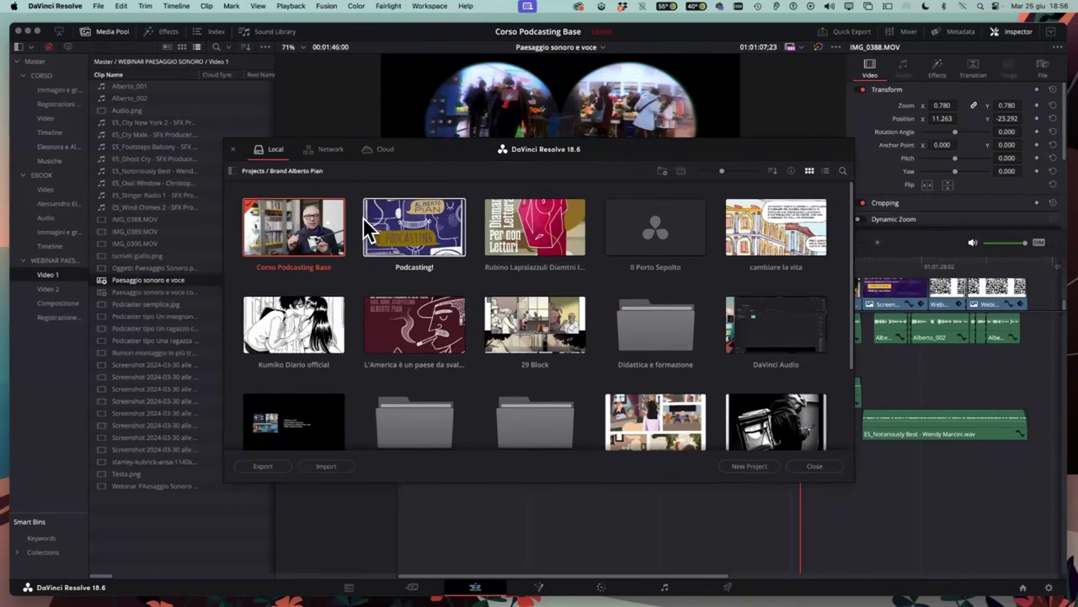
scroll(393, 182, down, 1)
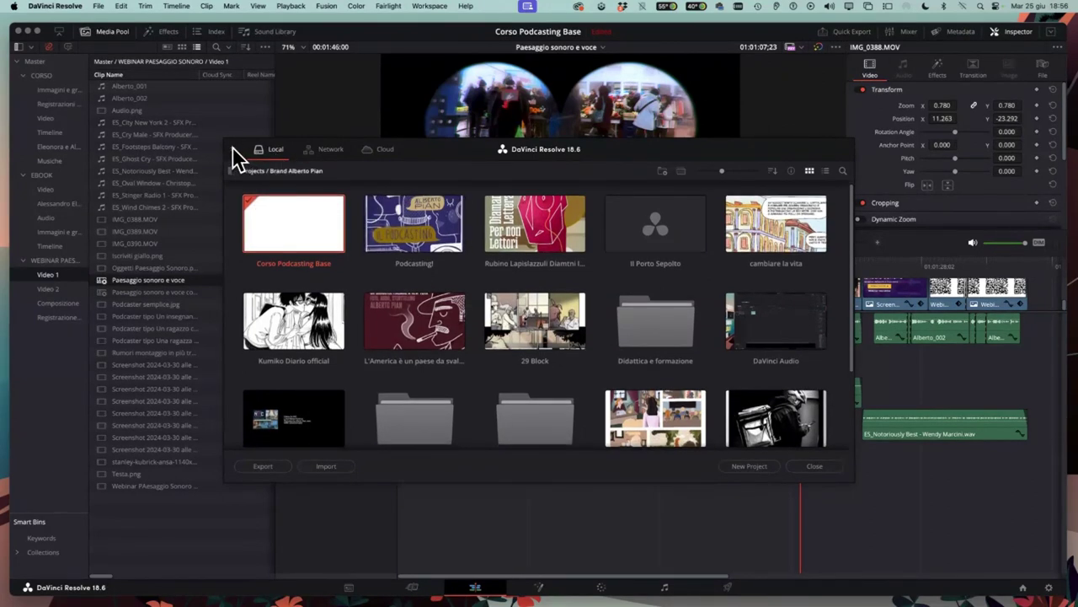
key(Escape)
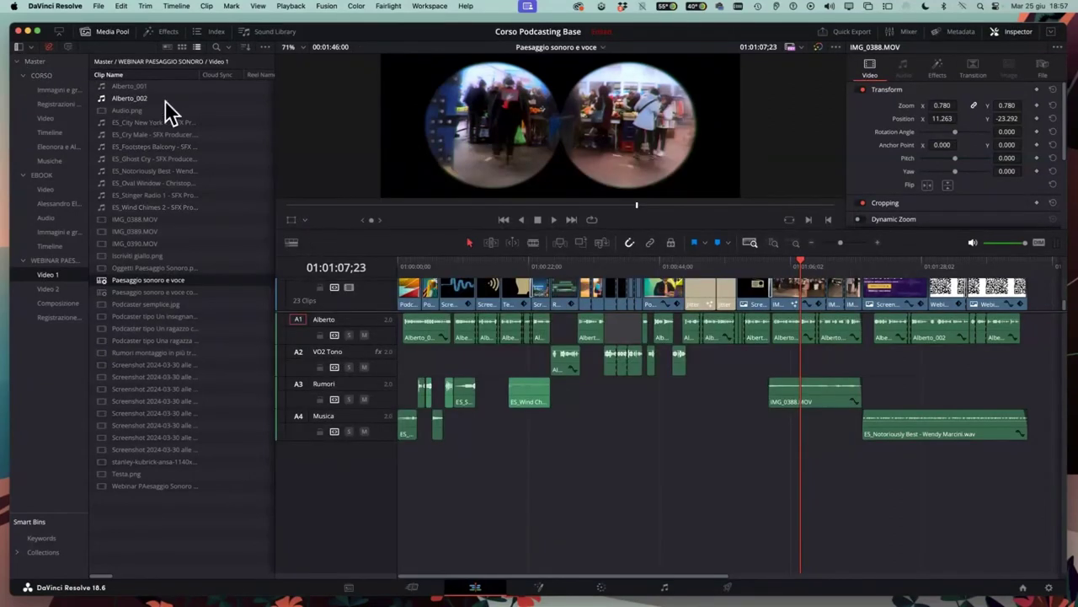
Create and open a new empty timeline named 'Webinar' via File > New Timeline
click(86, 32)
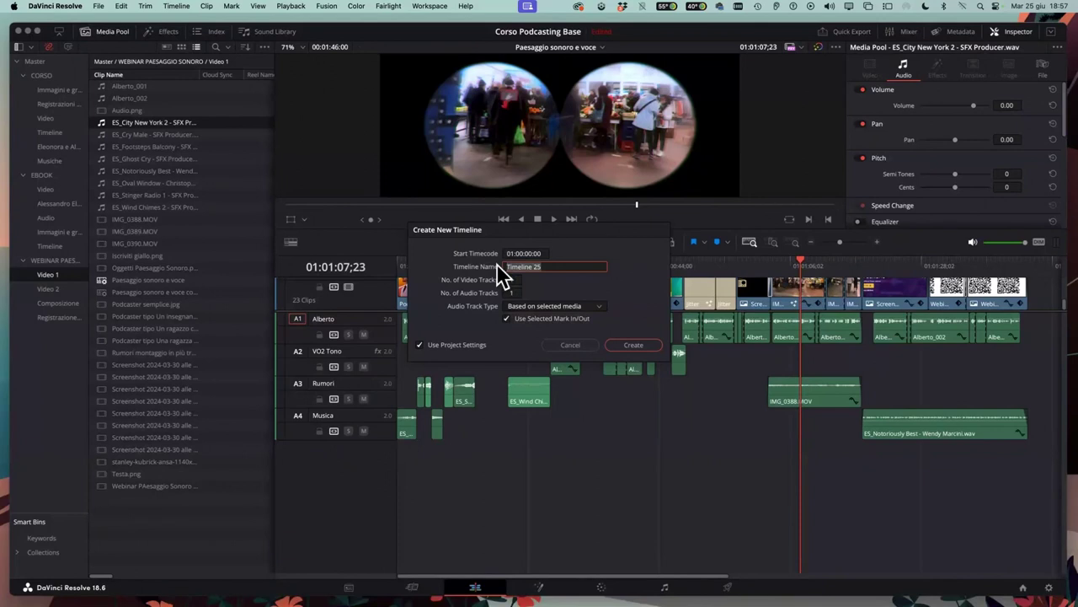
text(Web)
text(inar)
key(Return)
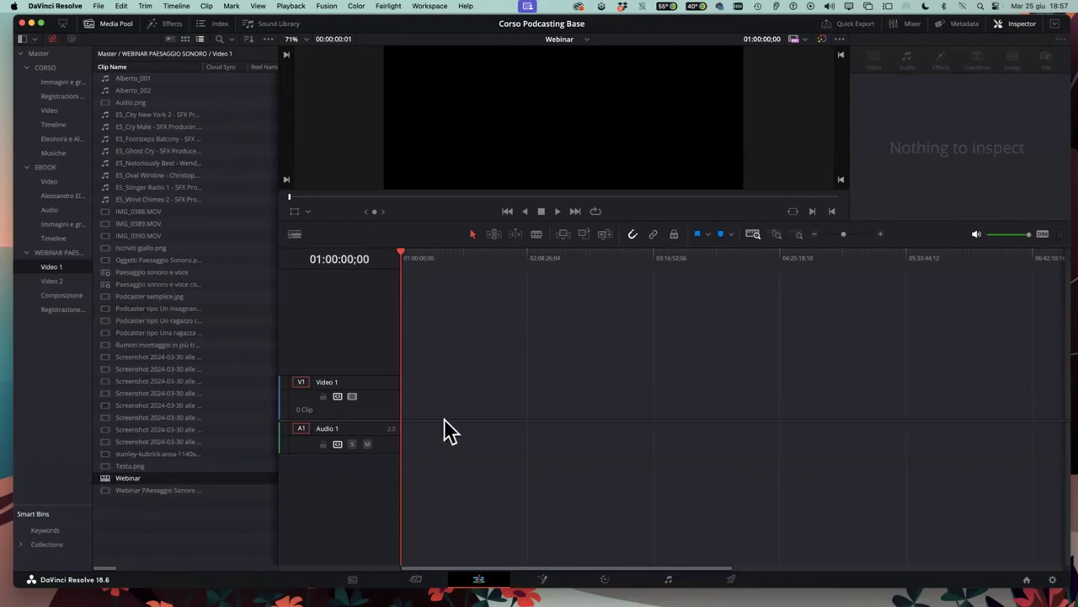
Raise the V1 and A1 tracks in the empty Webinar timeline and scrub the playhead along it
drag(443, 421, 446, 405)
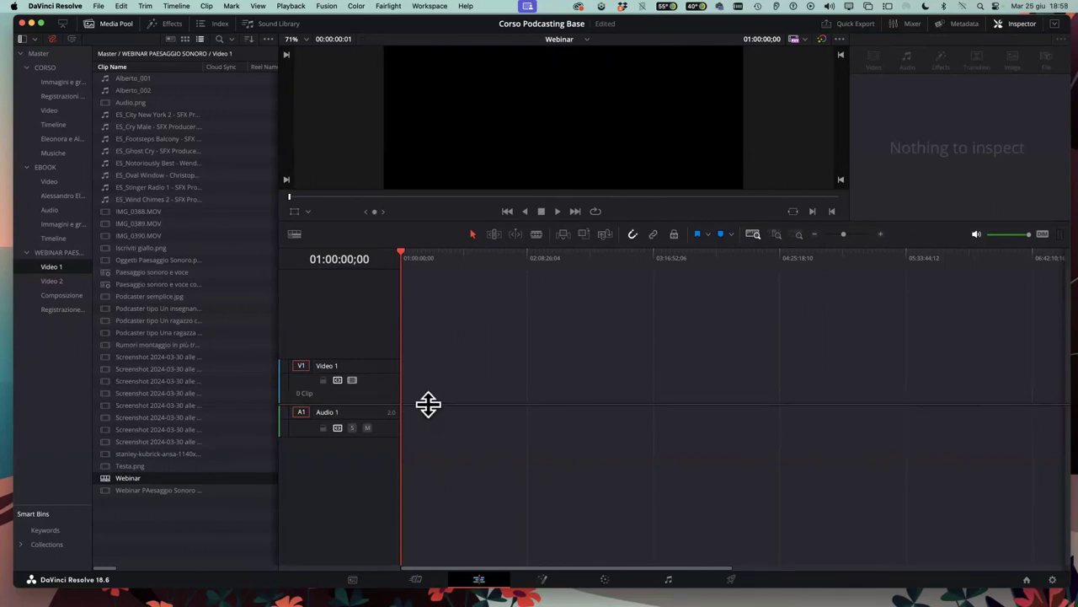
drag(428, 403, 431, 363)
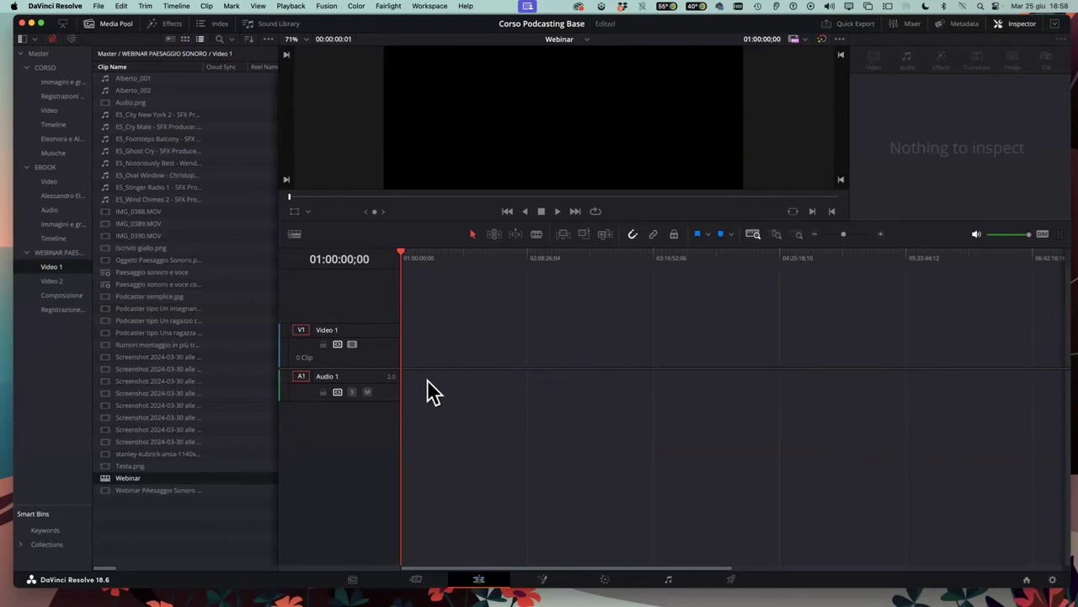
drag(397, 257, 600, 258)
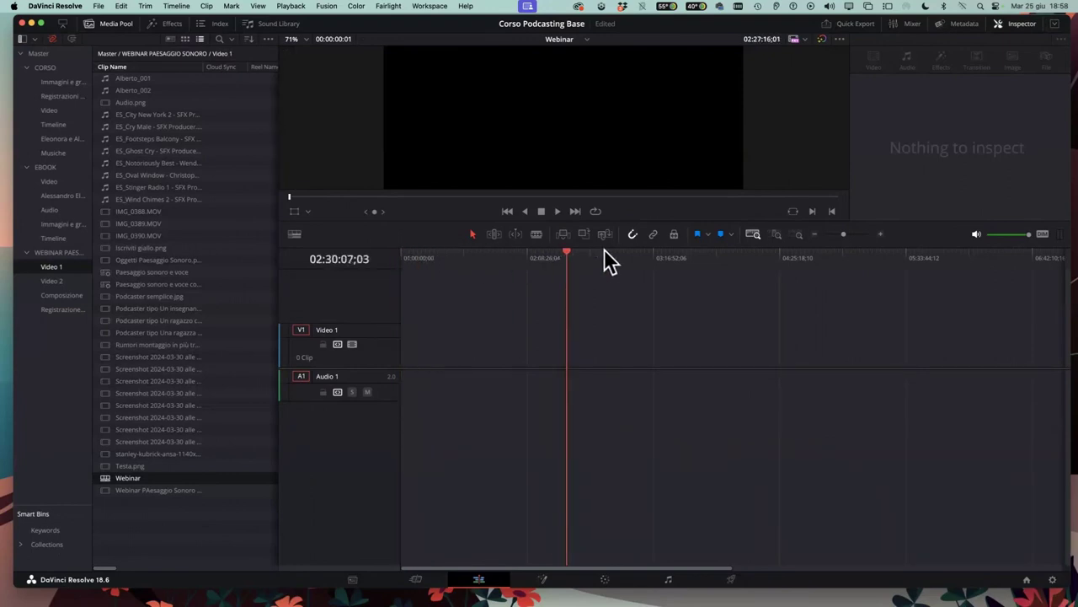
mouse_move(475, 251)
mouse_down()
mouse_move(374, 258)
mouse_move(970, 253)
mouse_move(404, 284)
mouse_move(992, 290)
mouse_move(351, 585)
mouse_up()
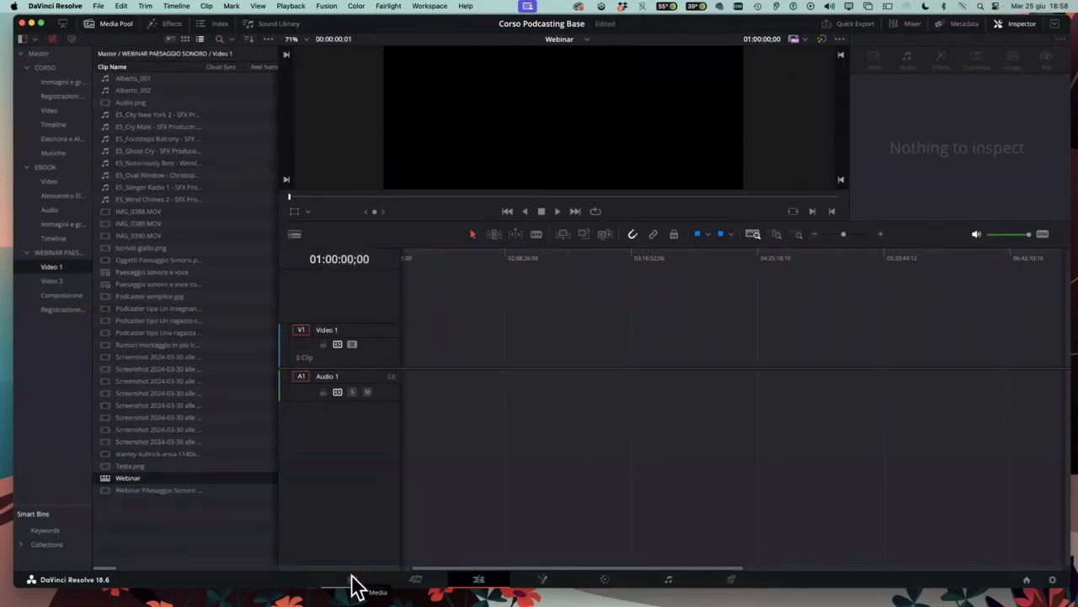
click(414, 579)
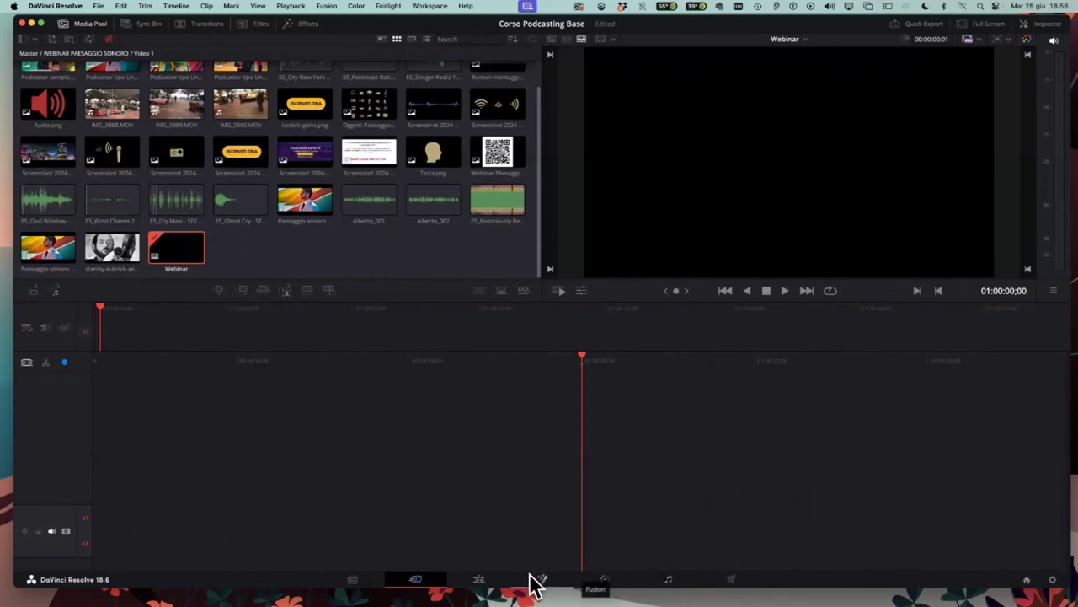
click(482, 583)
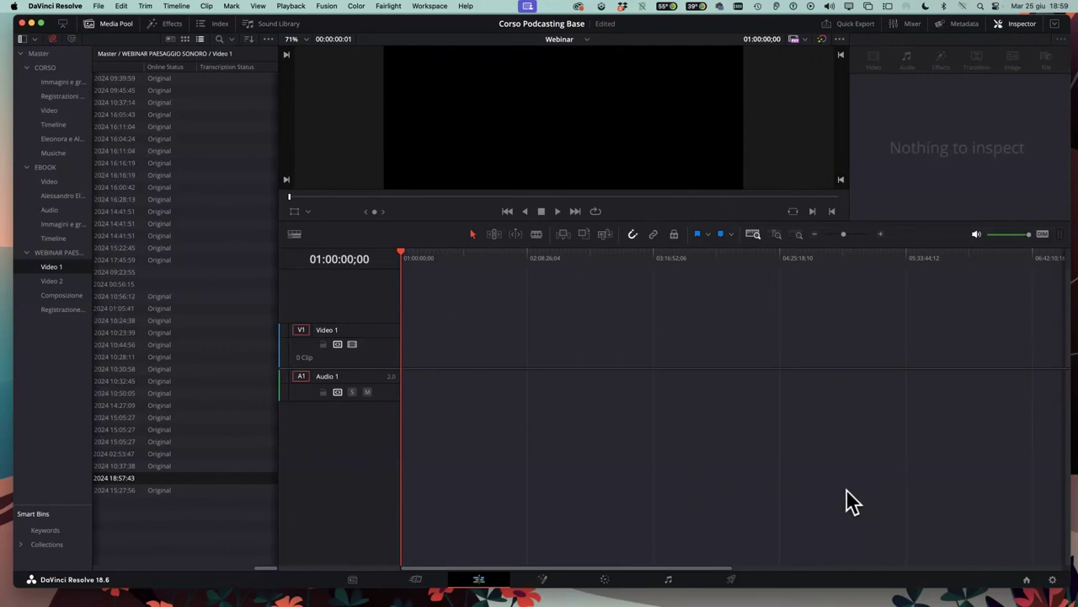
click(1053, 580)
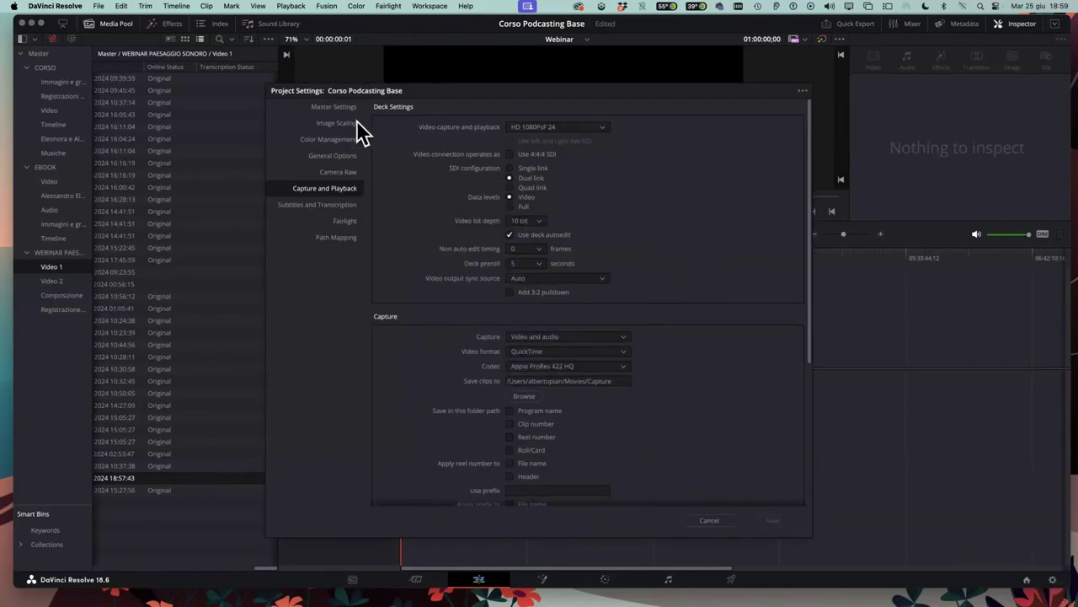
key(Escape)
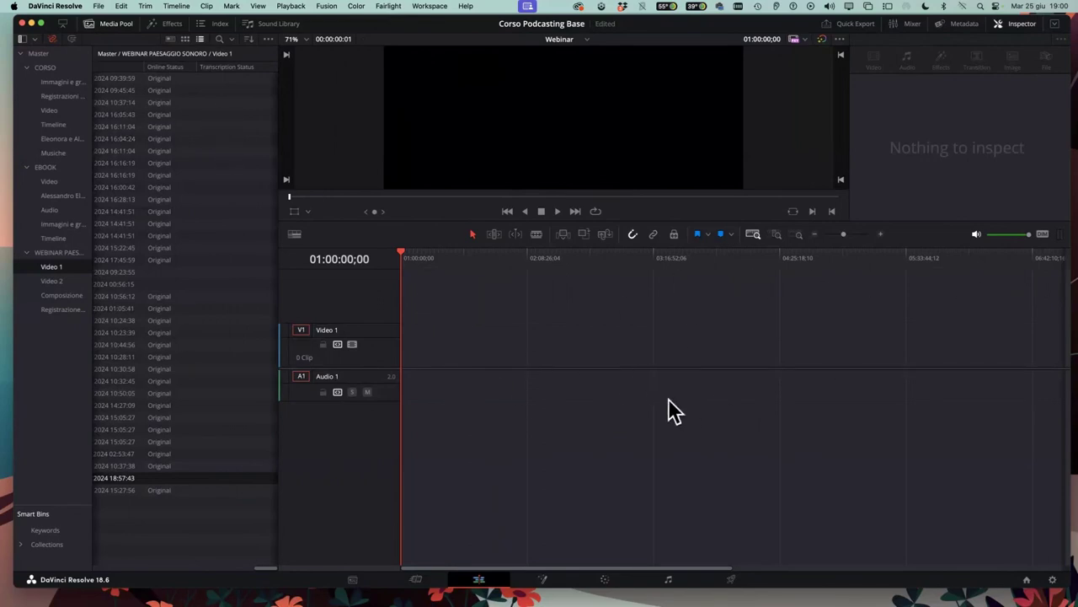
Raise the V1 and A1 tracks further and bring up Project Settings from the gear icon
drag(649, 367, 645, 314)
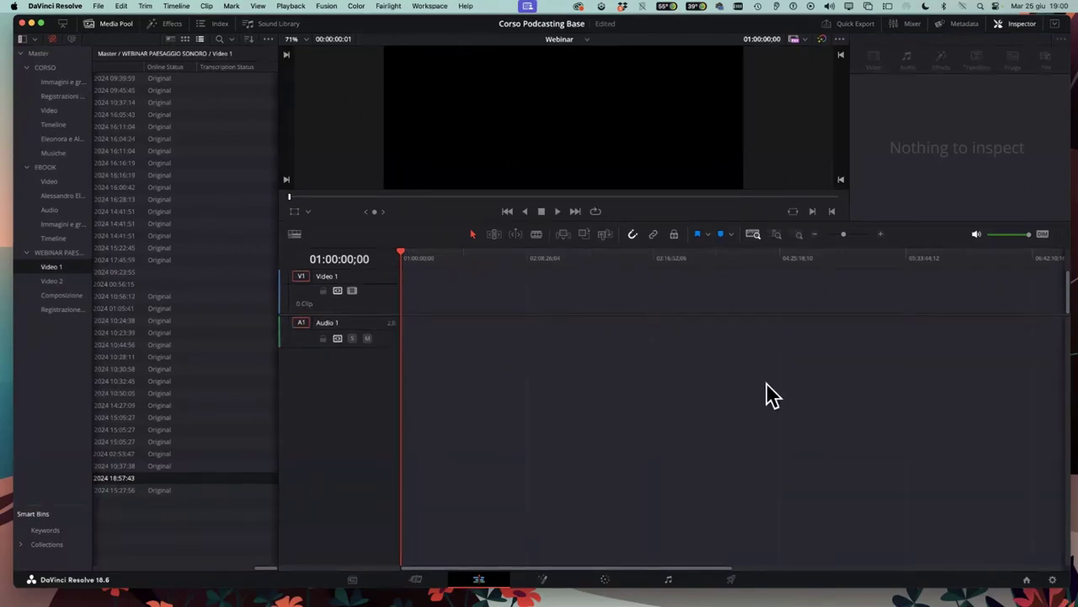
click(1054, 578)
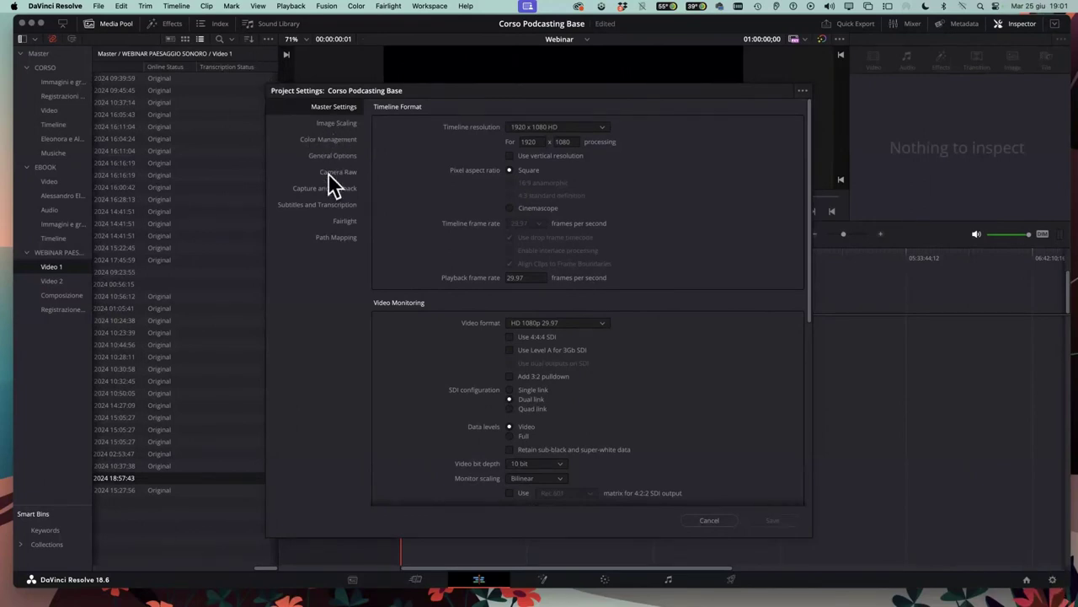
Under Capture and Playback, confirm Capture as the 'Save clips to' folder, then cancel Project Settings
click(313, 191)
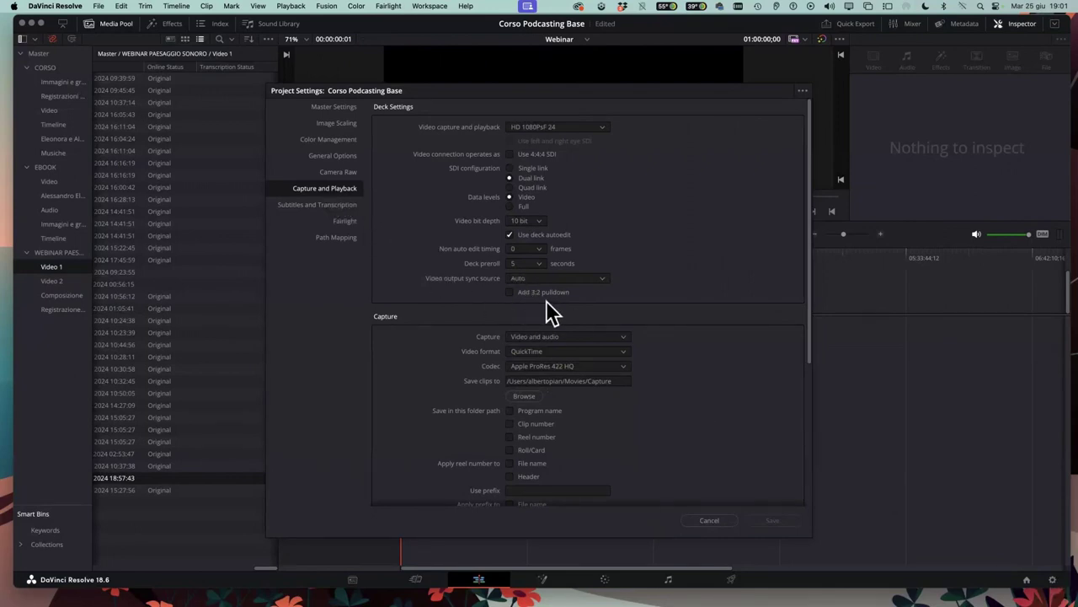
scroll(602, 316, down, 1)
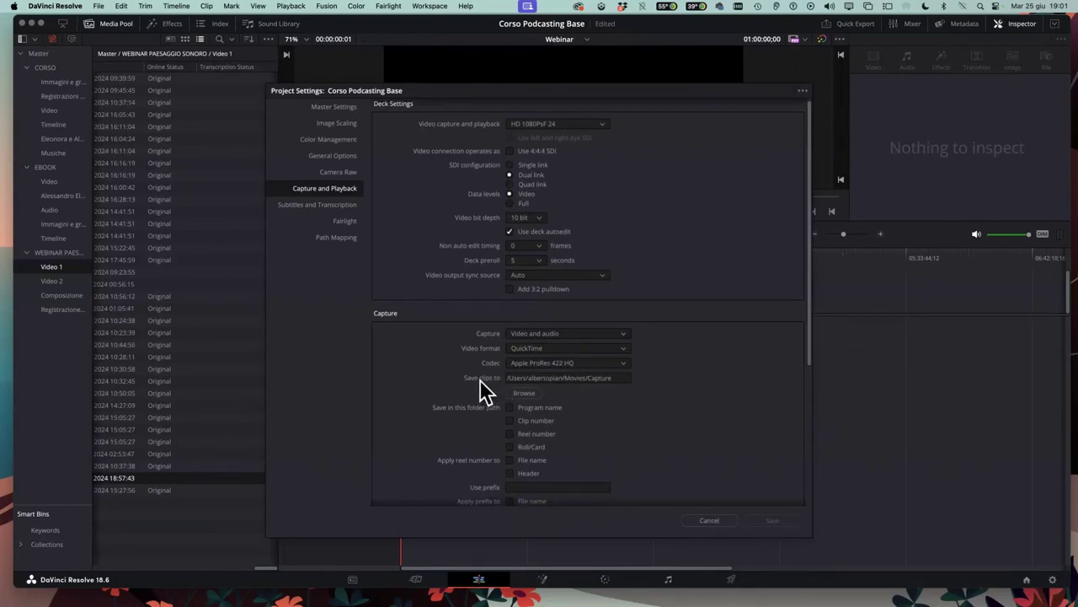
scroll(623, 380, down, 2)
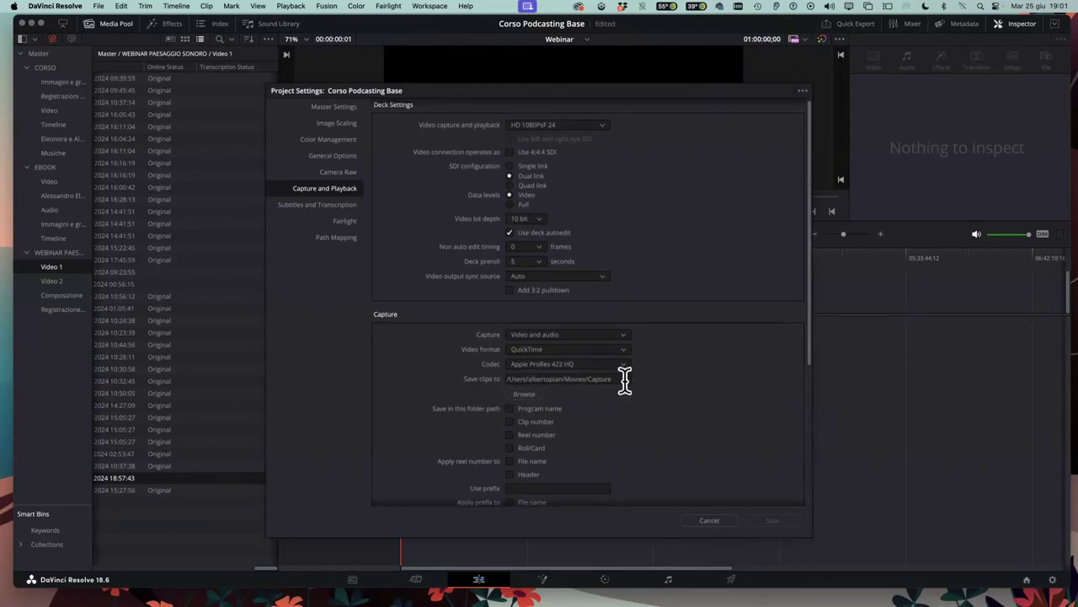
scroll(631, 390, down, 2)
scroll(626, 385, down, 2)
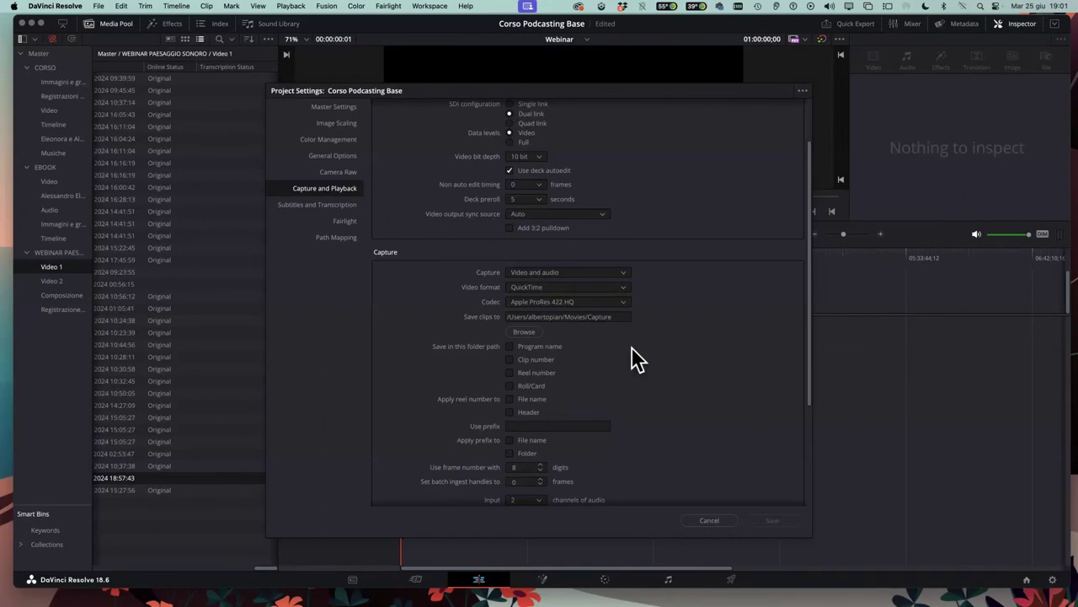
click(525, 332)
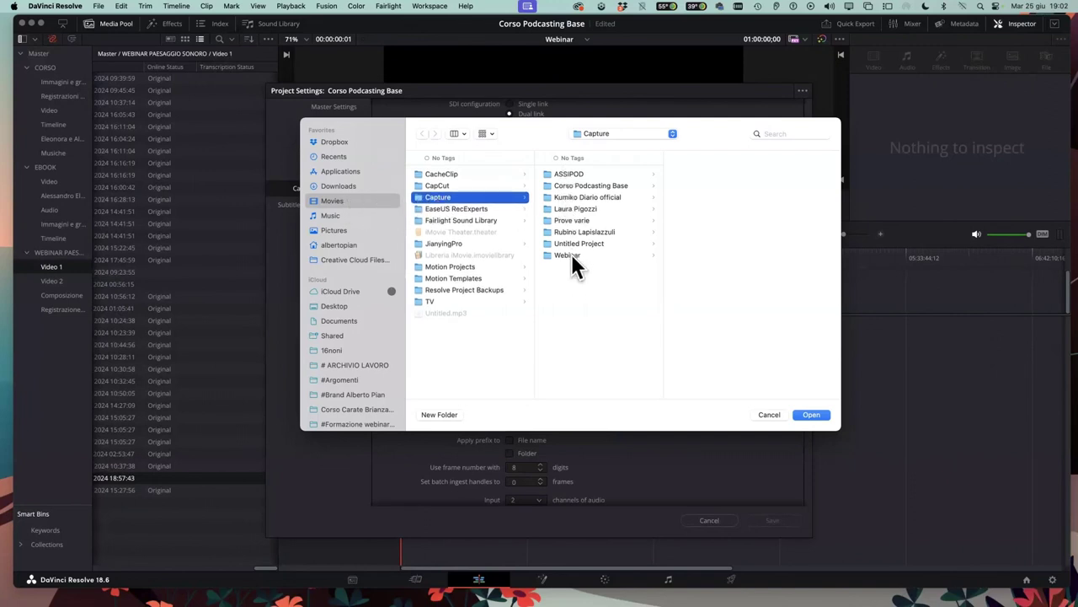
click(818, 414)
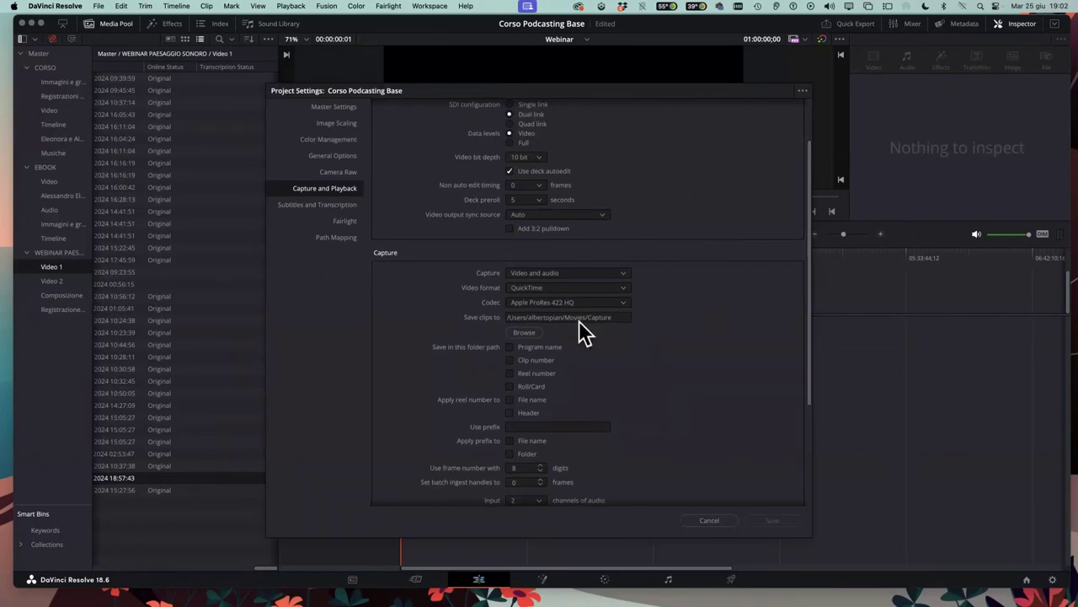
click(714, 520)
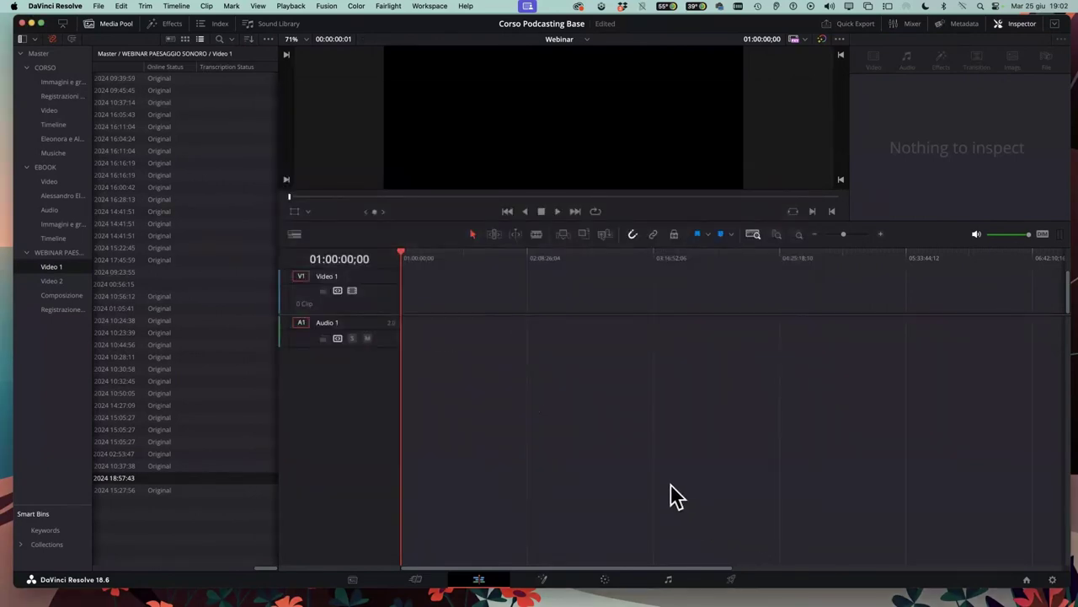
Load Alberto_001 into the source viewer and play, pause and stop part of its audio
scroll(184, 224, left, 3)
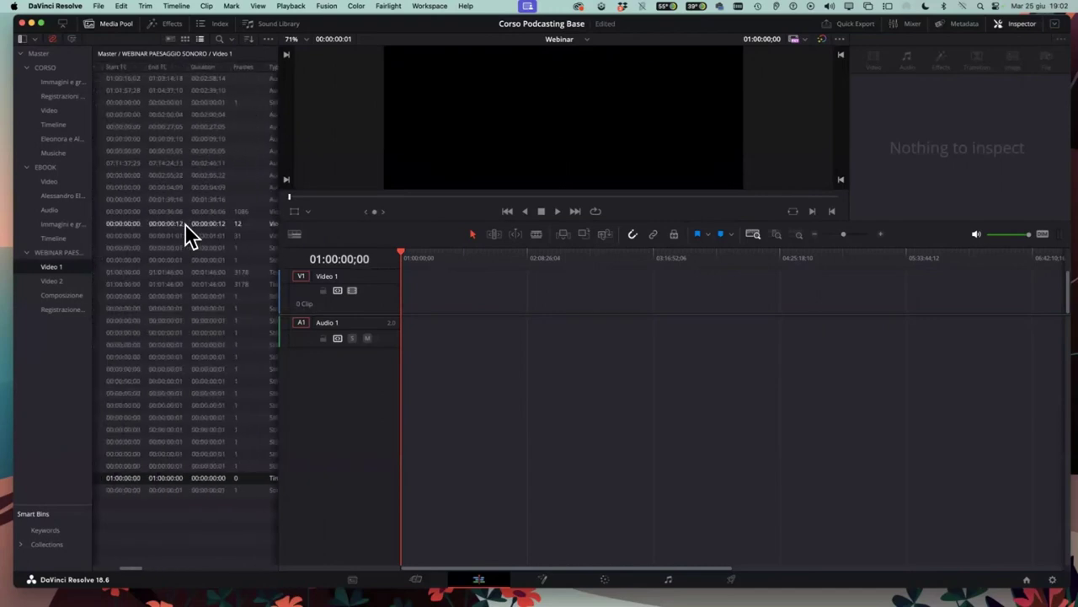
scroll(185, 223, left, 5)
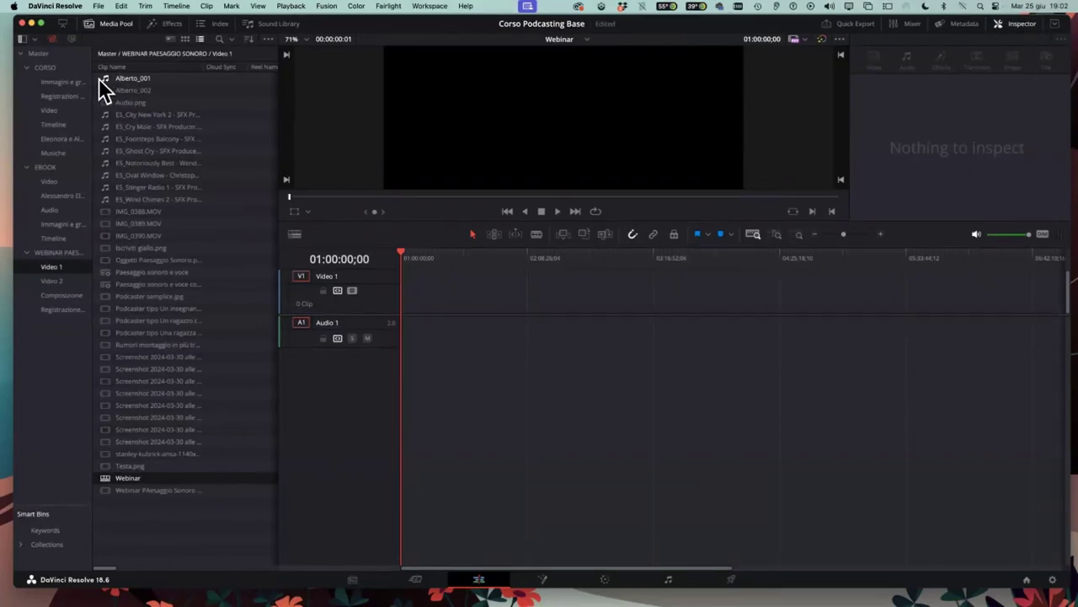
double_click(102, 76)
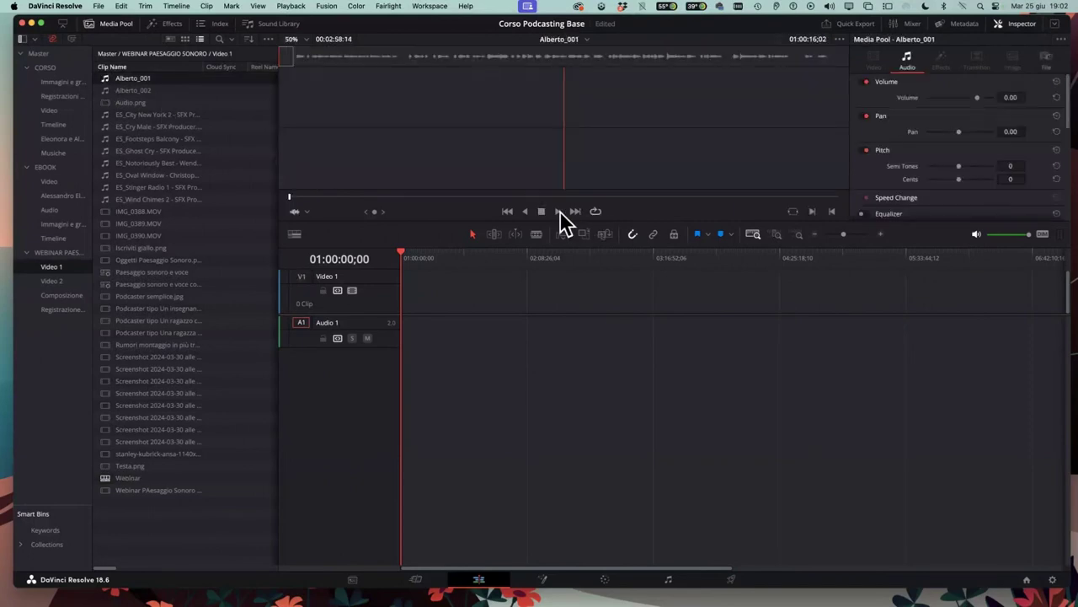
click(560, 211)
click(541, 211)
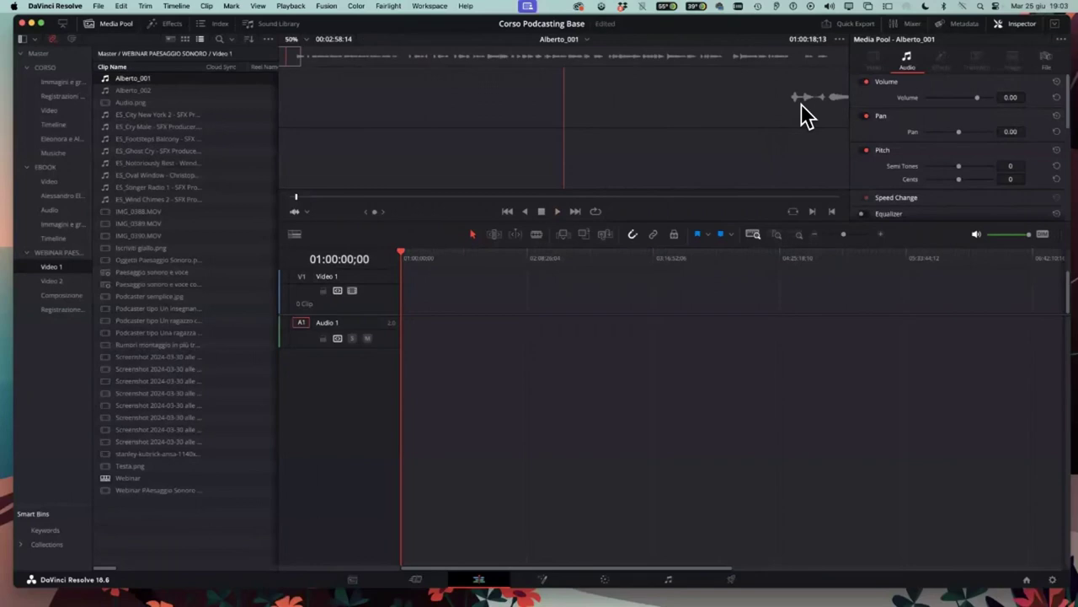
click(558, 210)
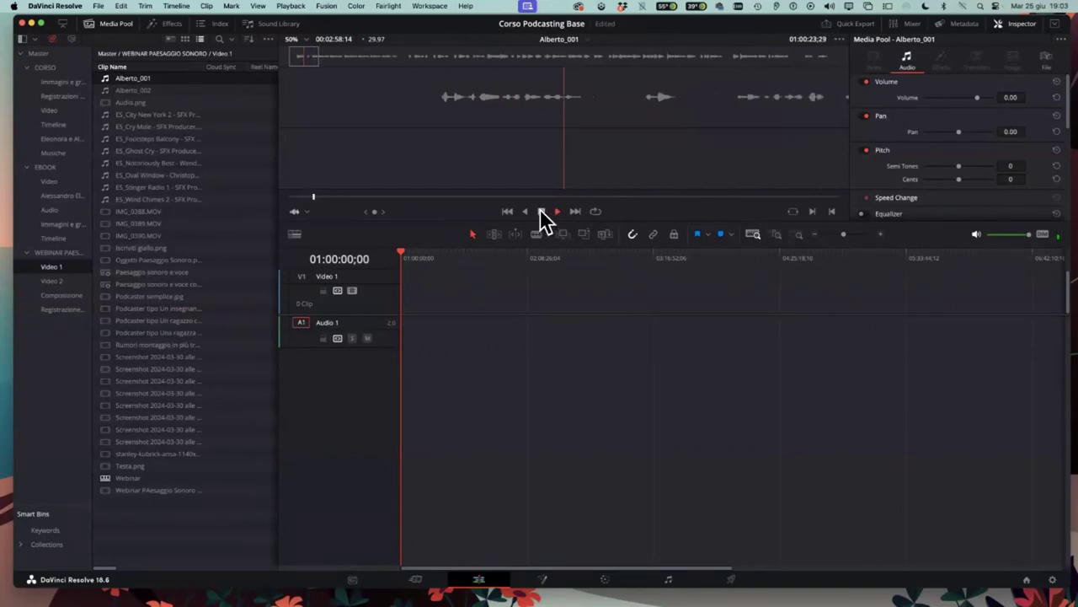
click(540, 209)
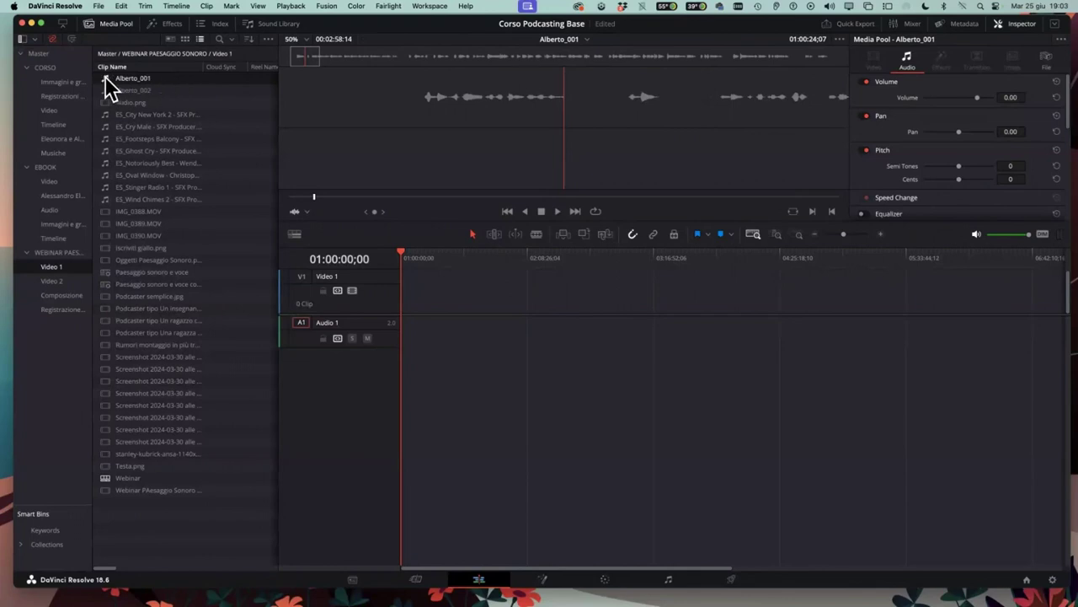
Start Relink on the Alberto_001 clip, then cancel the file browser without relinking
right_click(104, 76)
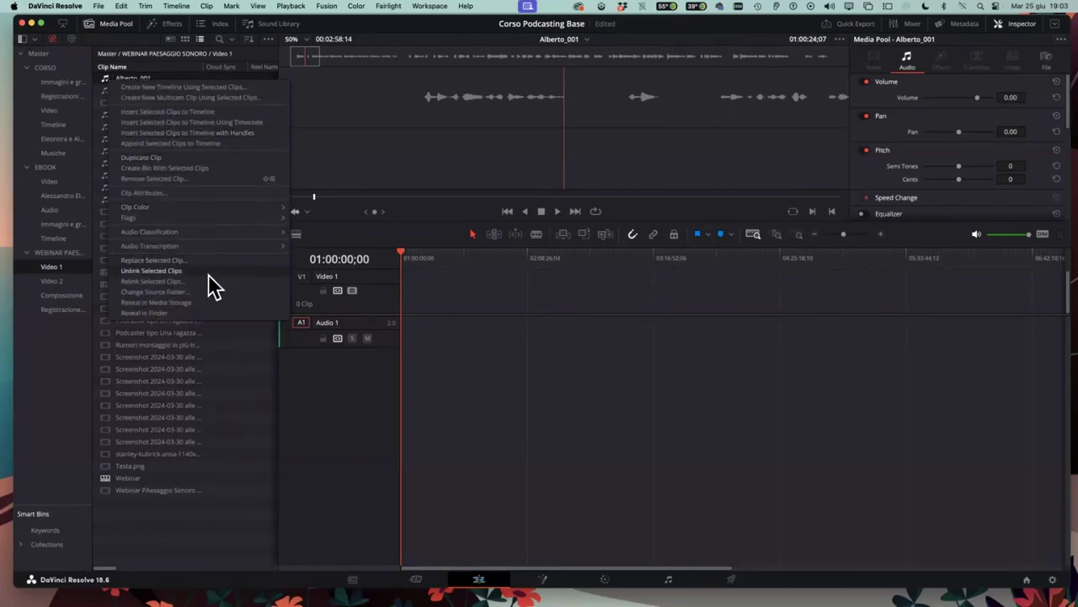
click(157, 281)
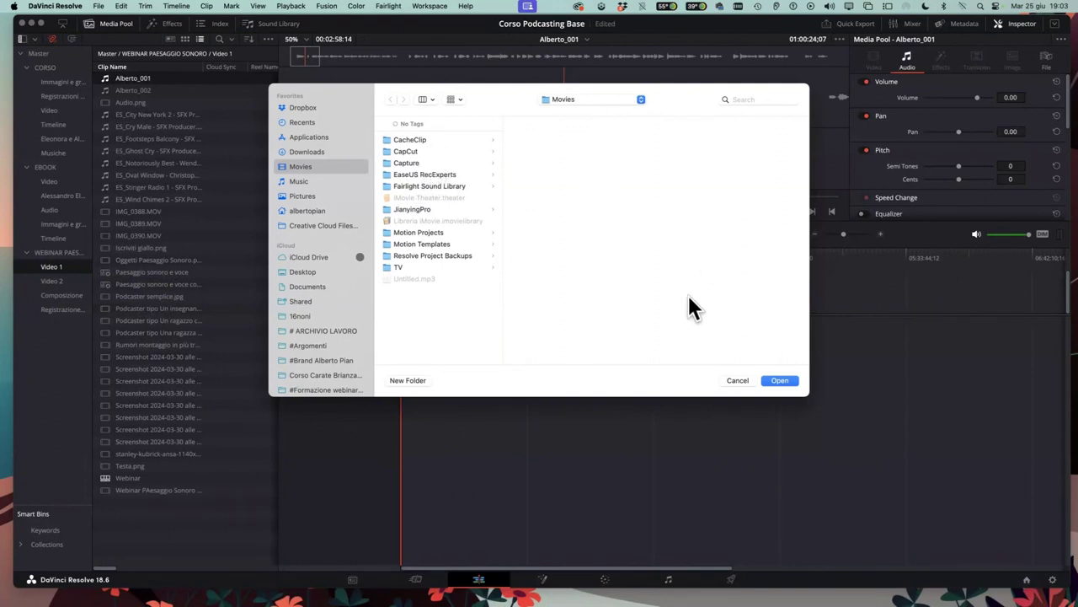
click(738, 384)
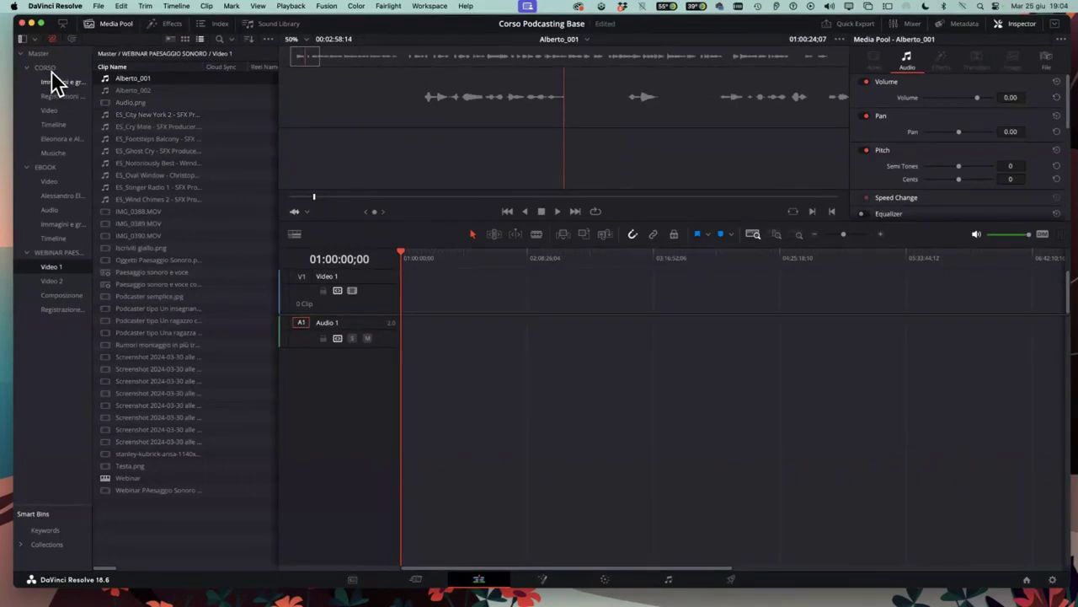
Show the Master bin, select the offline screenshot clip, and cancel its Relink Selected Clips
click(32, 56)
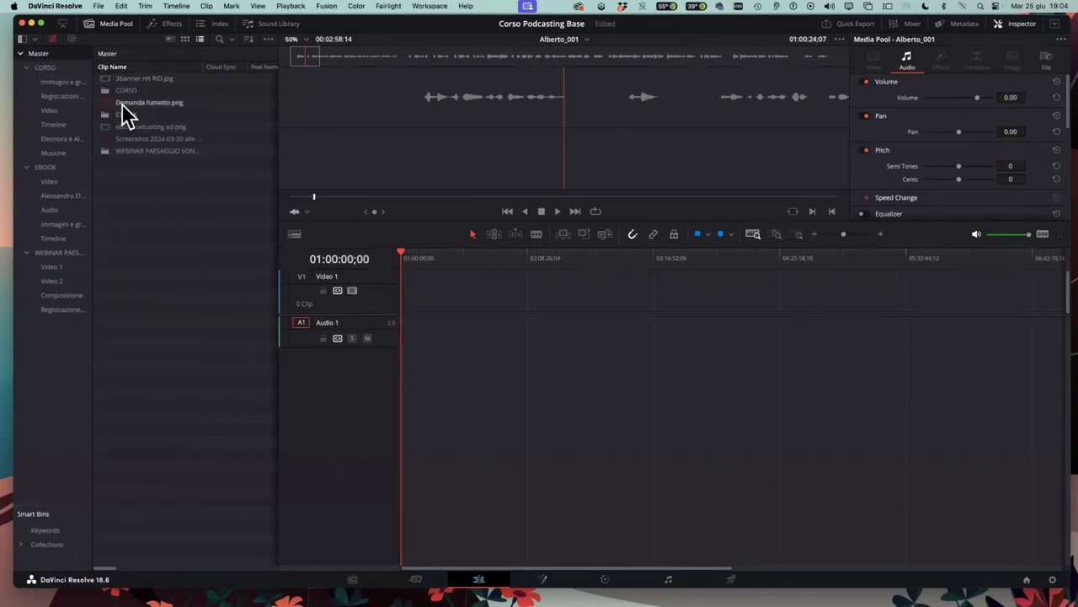
click(126, 104)
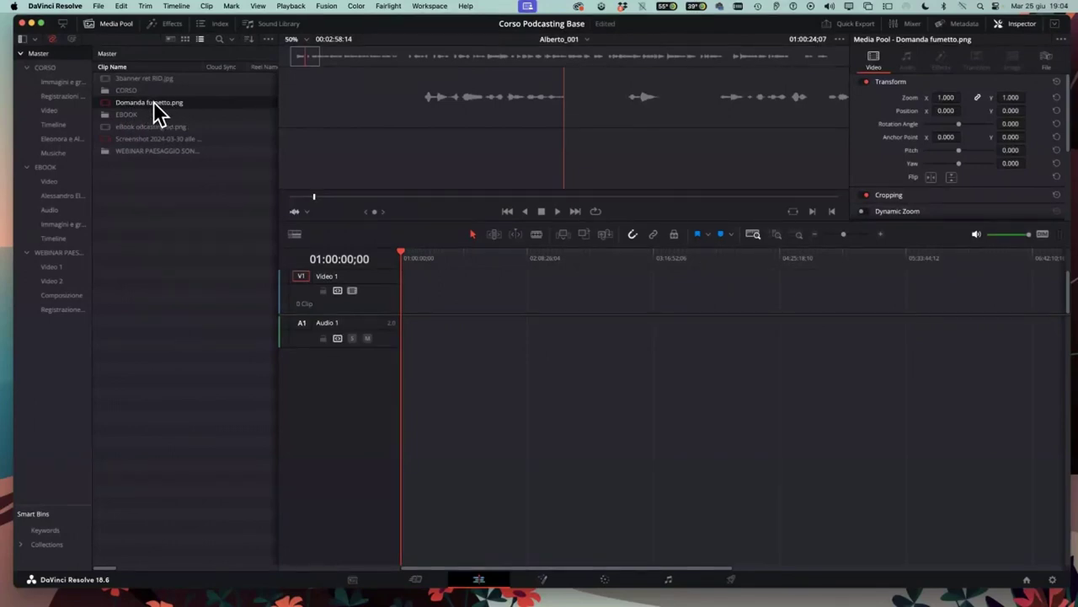
click(144, 139)
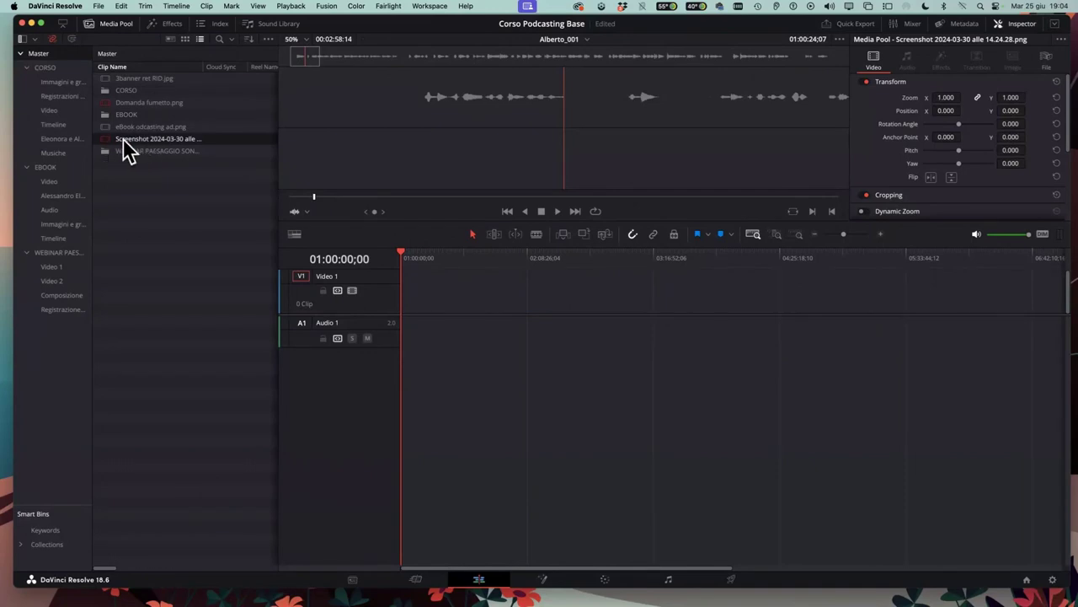
right_click(125, 145)
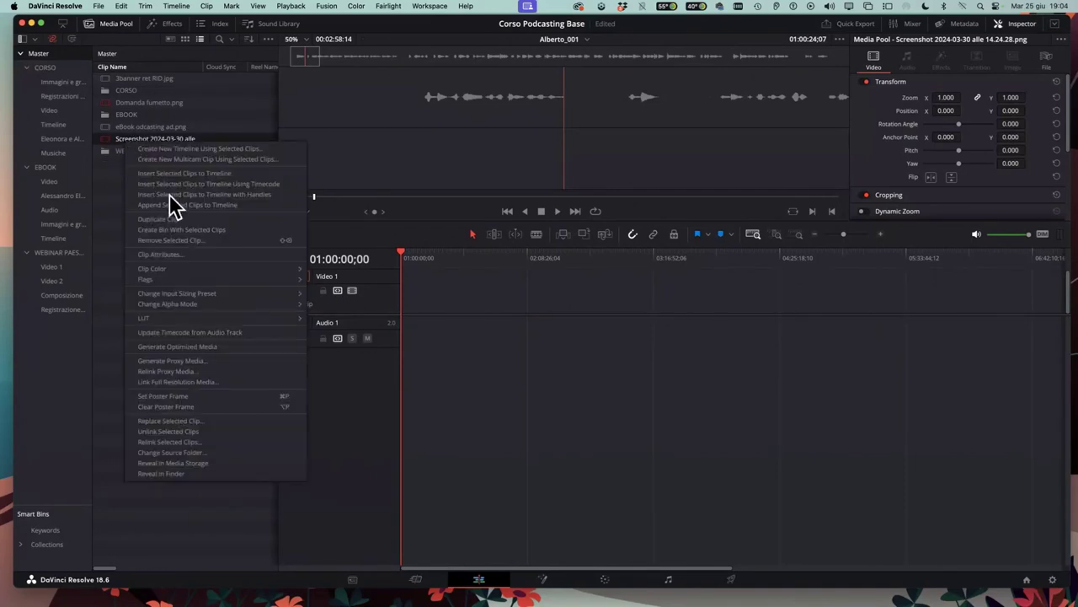
click(194, 442)
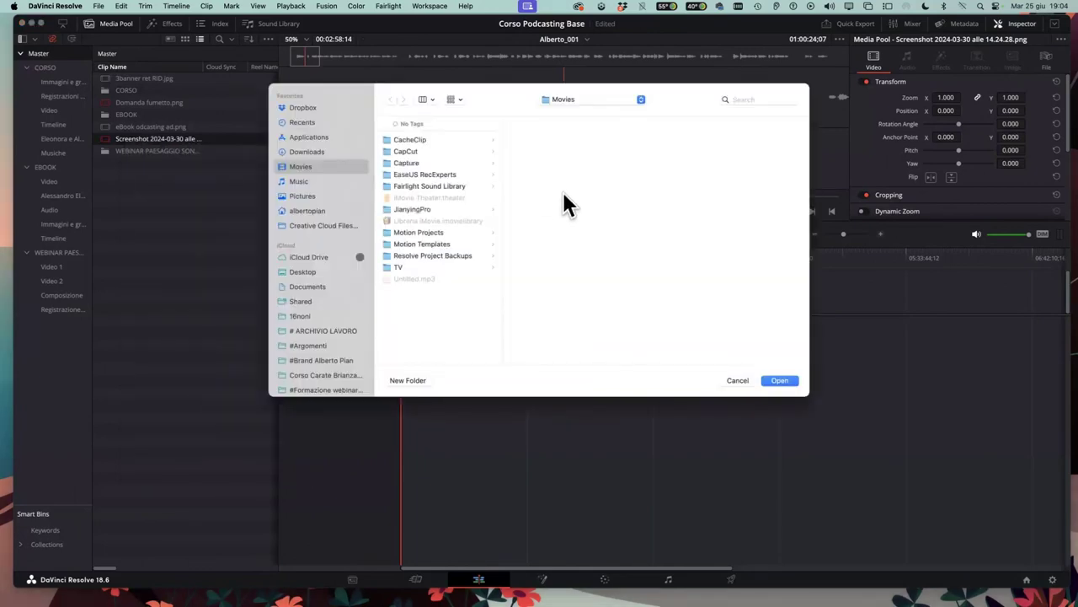
click(737, 381)
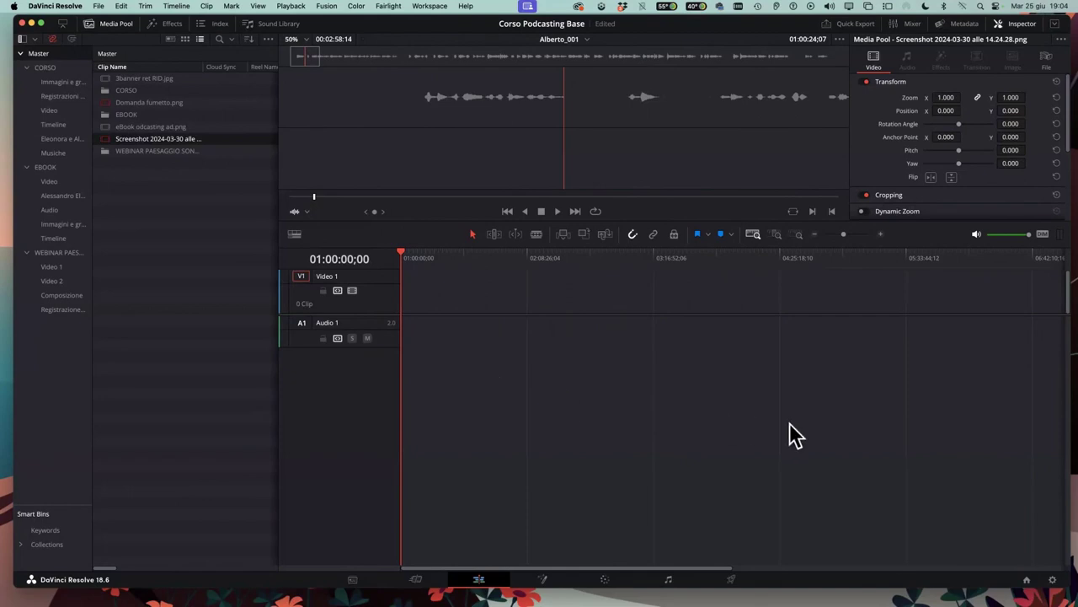
click(1052, 579)
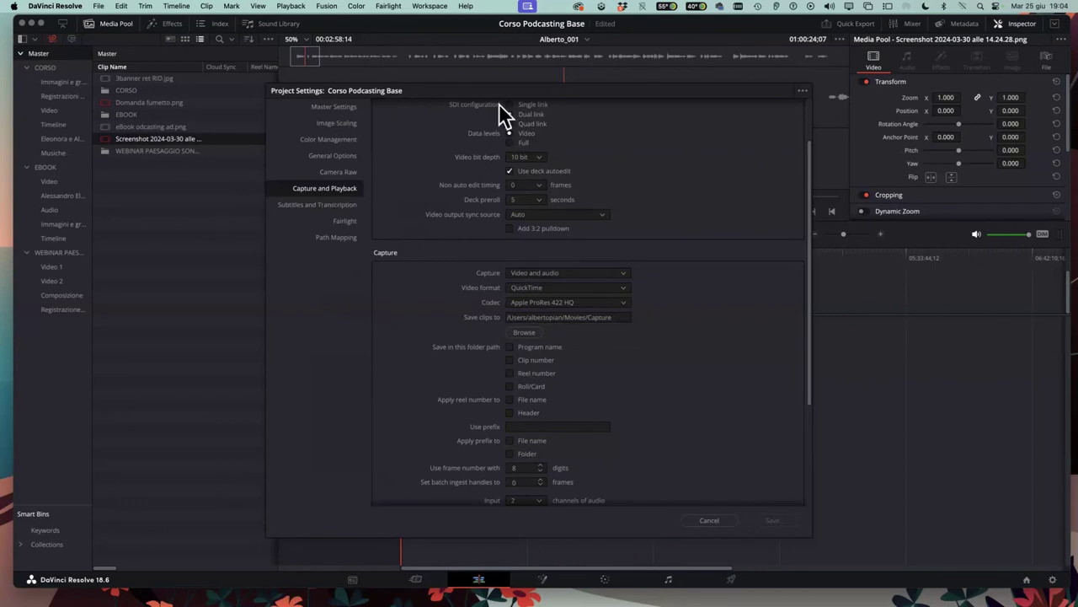
click(708, 520)
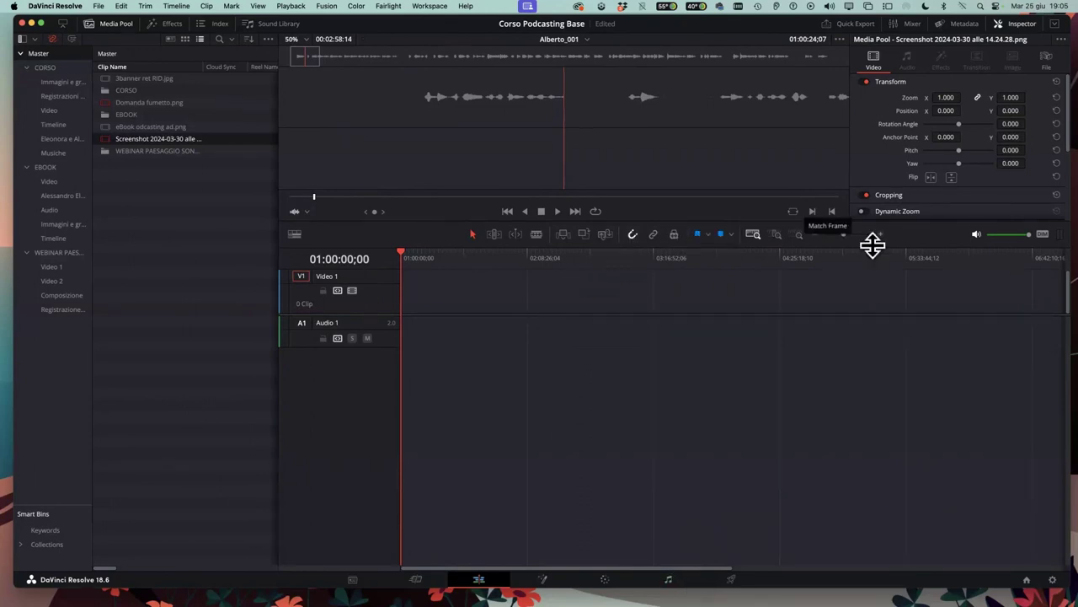
Switch to the Fairlight page and toggle the Mixer panel off and back on
click(670, 581)
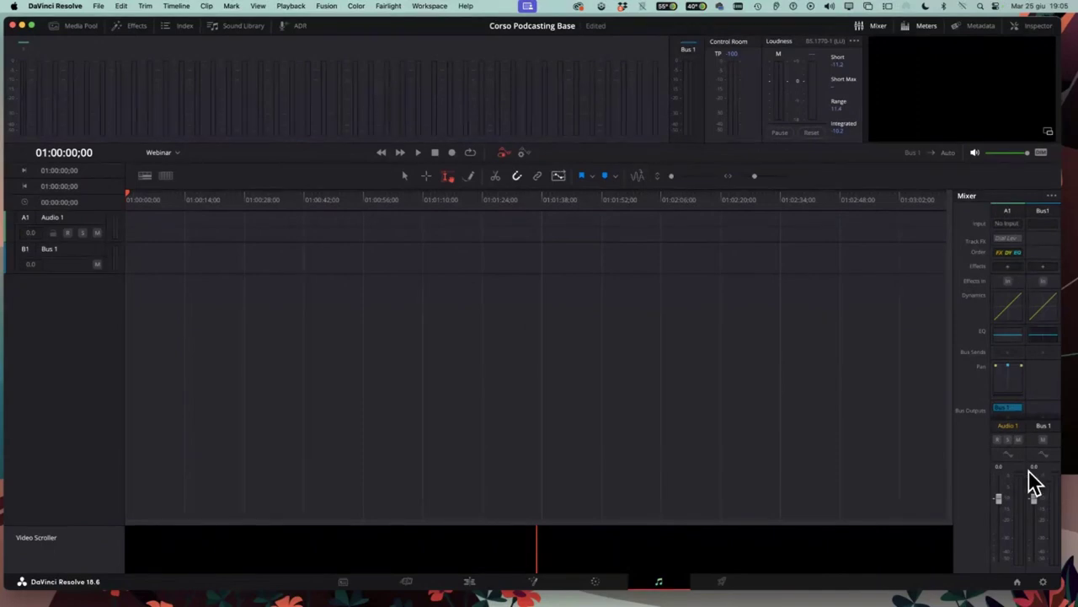
click(876, 27)
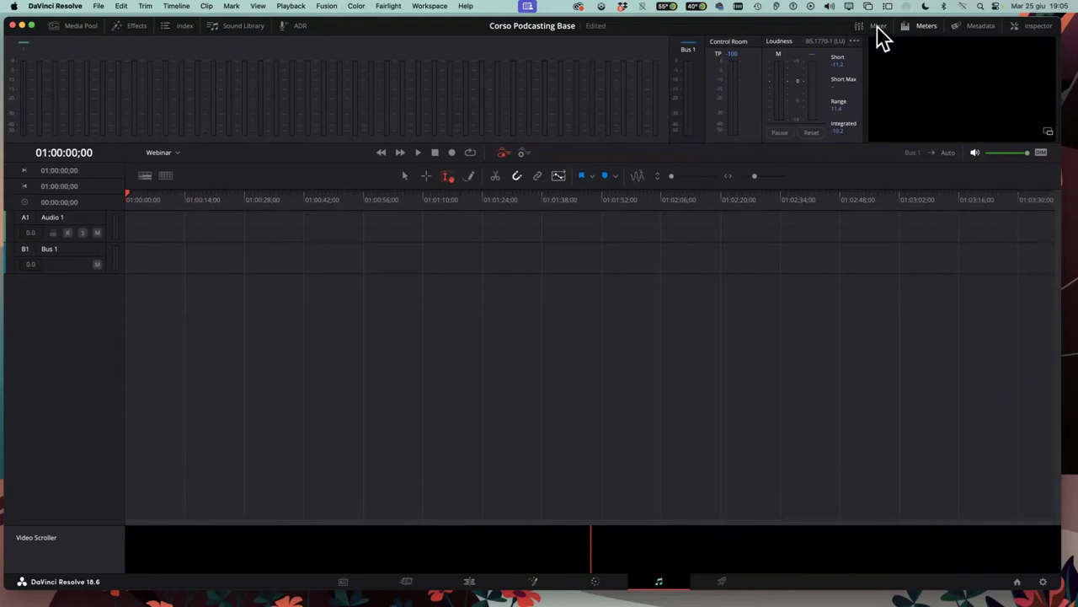
click(877, 27)
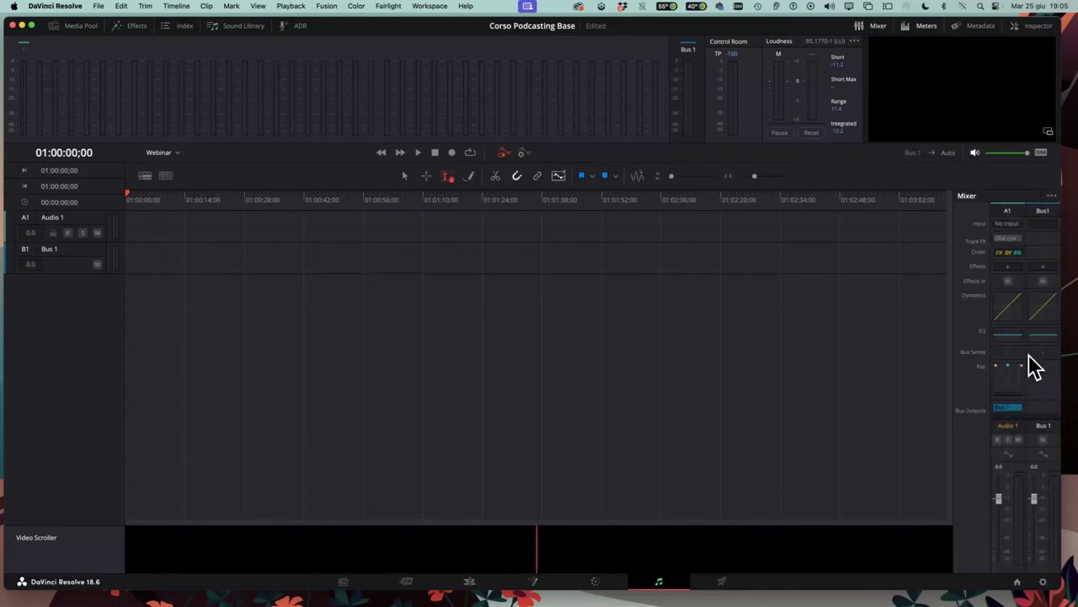
Back on the Edit page, raise the tracks and rename audio track A1 to 'Alberto'
click(470, 581)
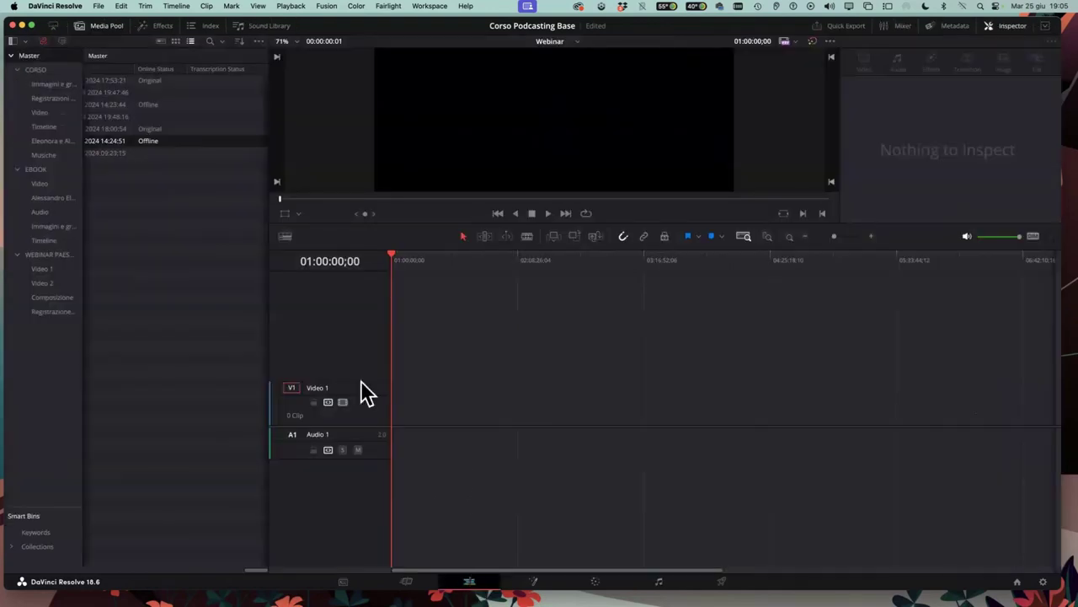
drag(403, 426, 413, 340)
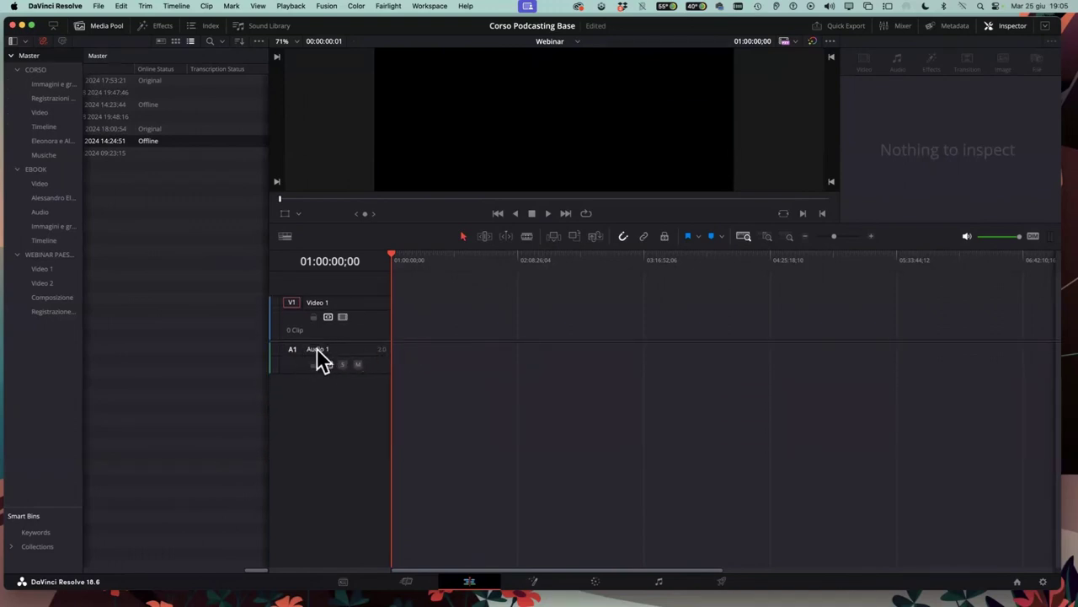
double_click(317, 349)
key(BackSpace)
text(Alber)
text(to)
key(Return)
Add a stereo audio track below Alberto and name it 'Vo2'
right_click(335, 415)
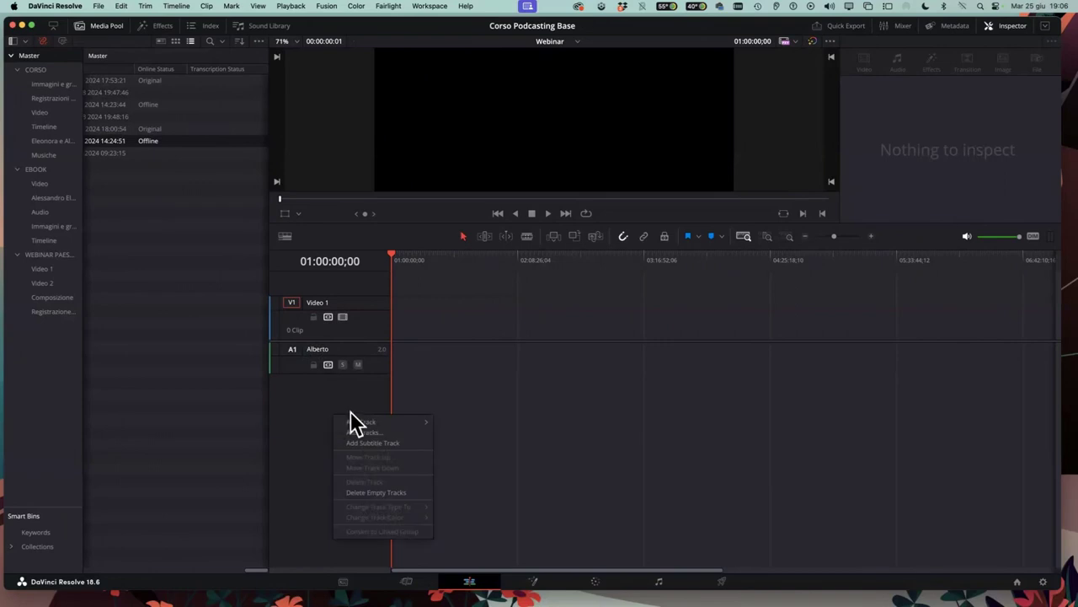
mouse_move(375, 422)
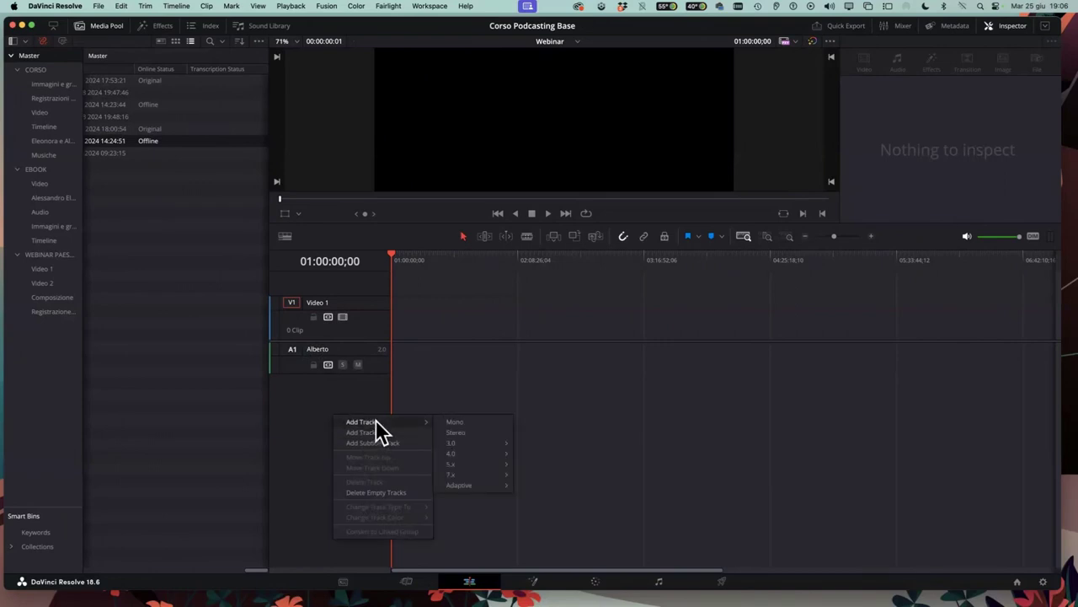
click(464, 433)
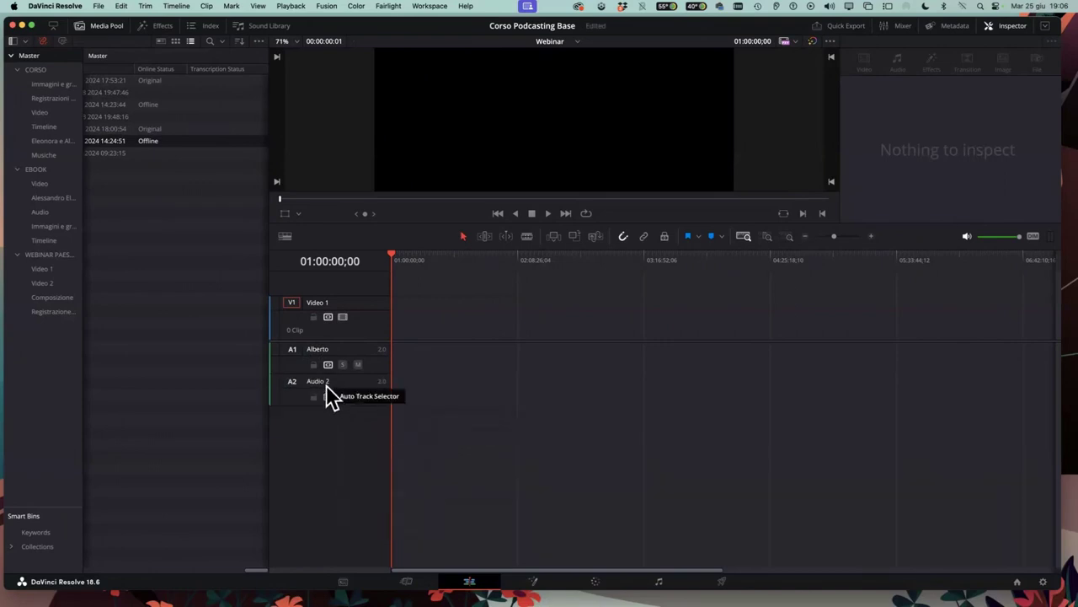
double_click(320, 381)
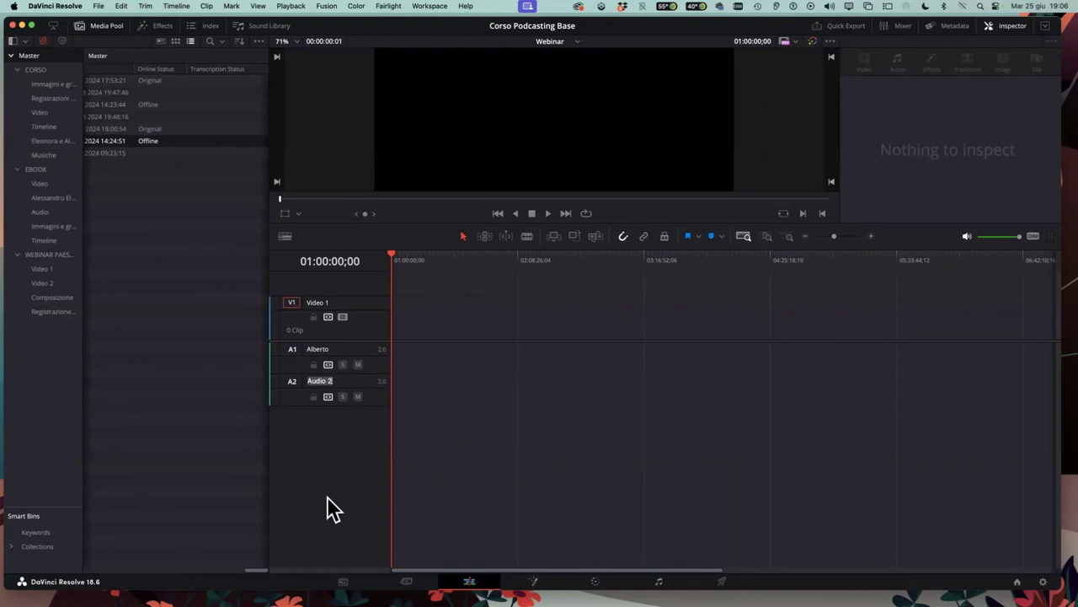
key(BackSpace)
text(Vo)
text(2)
Add a third stereo audio track named 'Rumori'
right_click(338, 459)
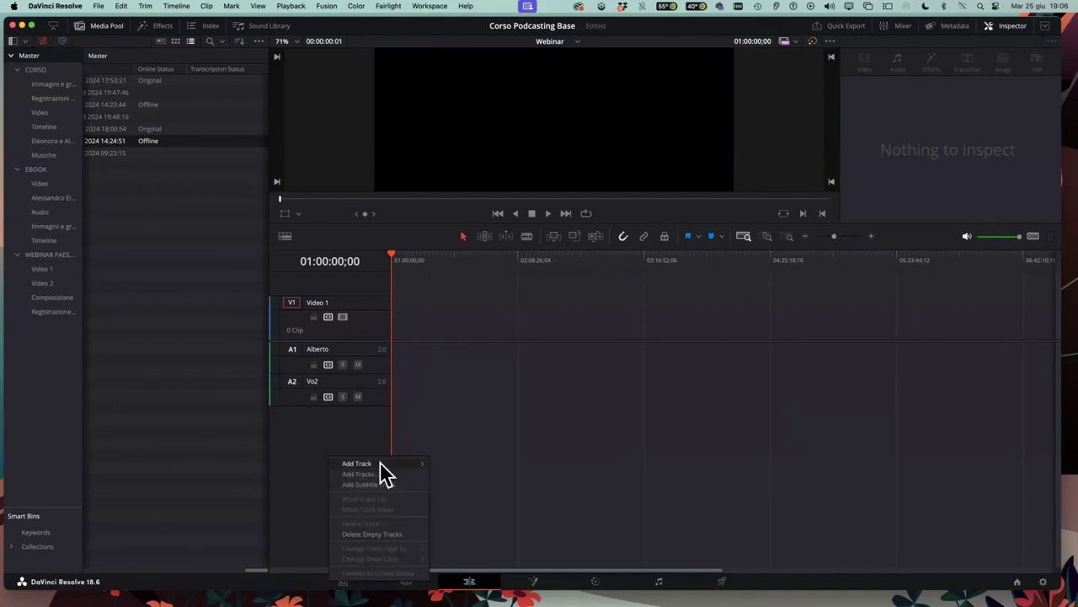
click(355, 462)
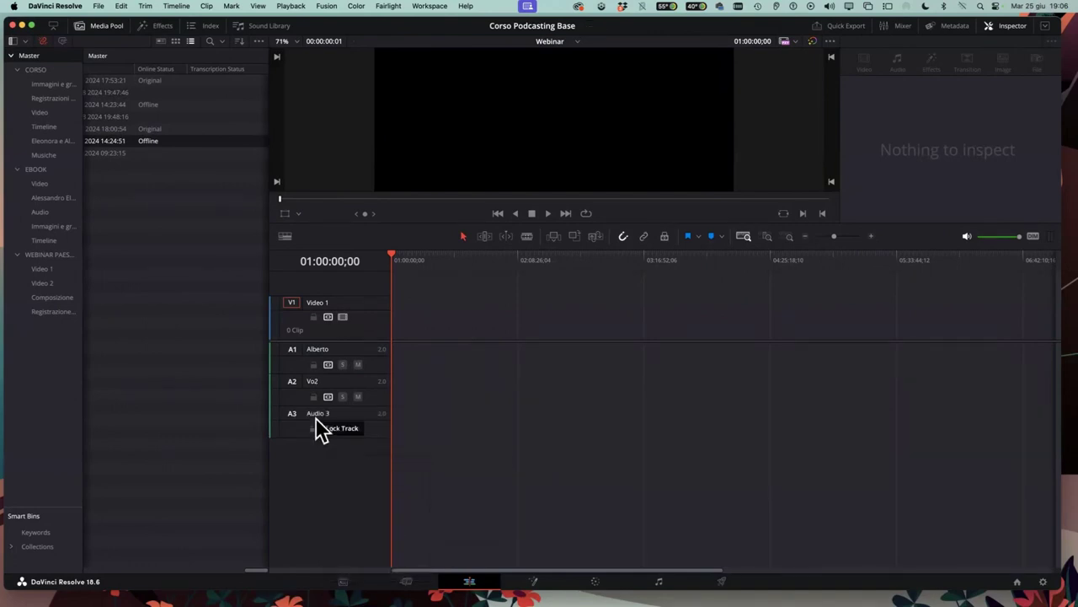
double_click(317, 413)
text(Rumori)
Add a fourth stereo audio track named 'Musica'
right_click(324, 471)
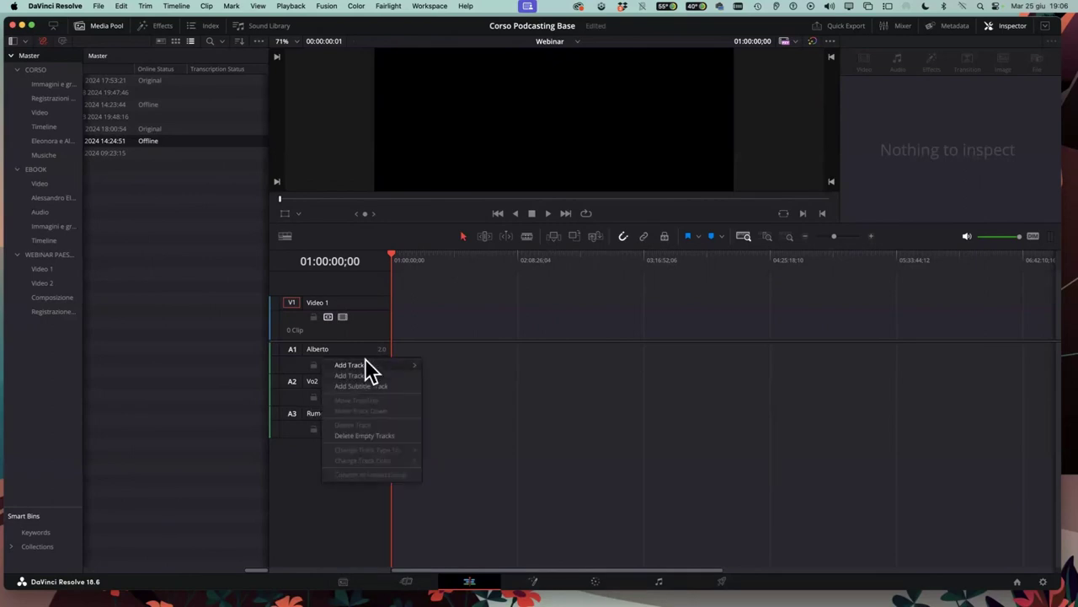
mouse_move(413, 366)
click(456, 376)
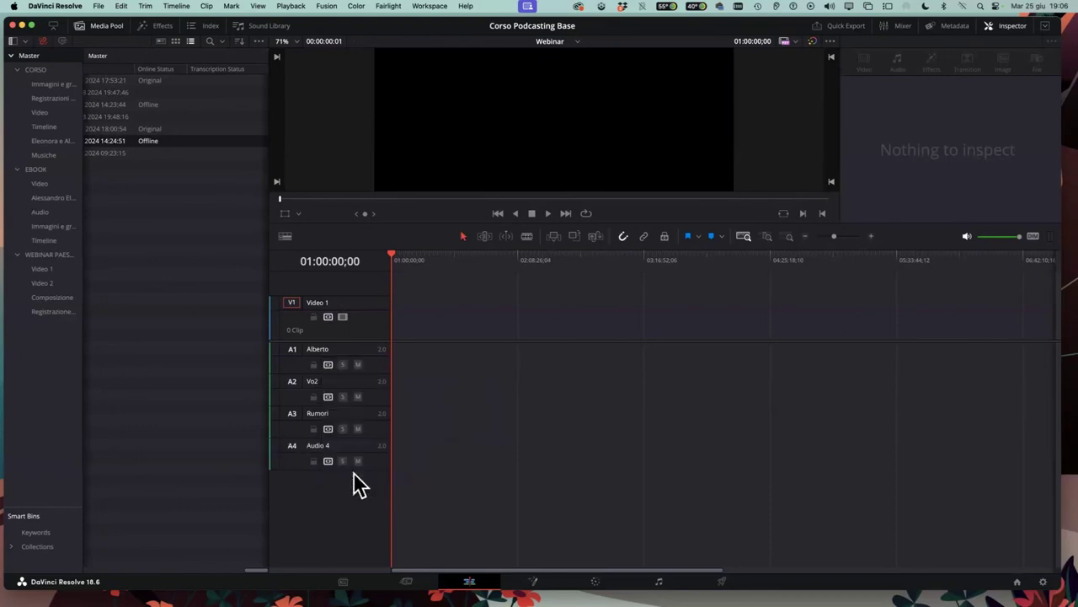
double_click(319, 446)
text(Musica)
key(Return)
click(660, 582)
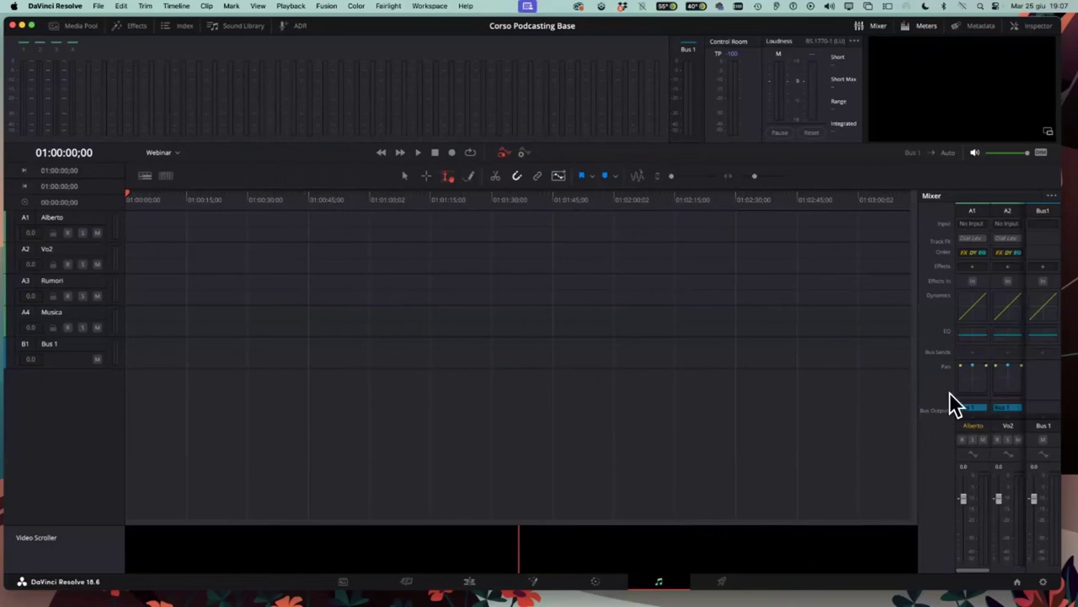
drag(918, 244, 693, 255)
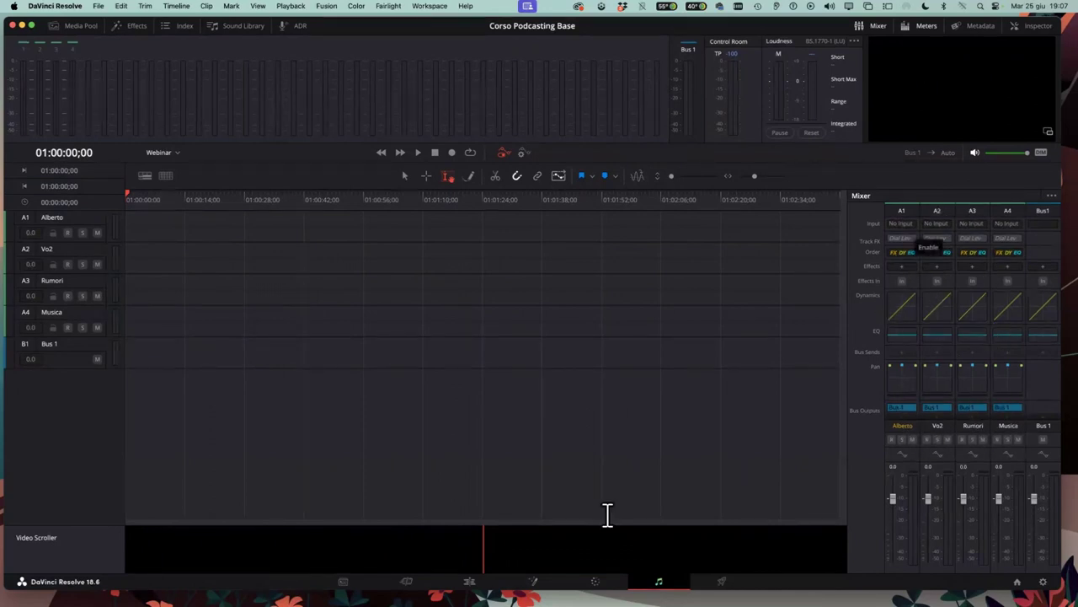
click(470, 582)
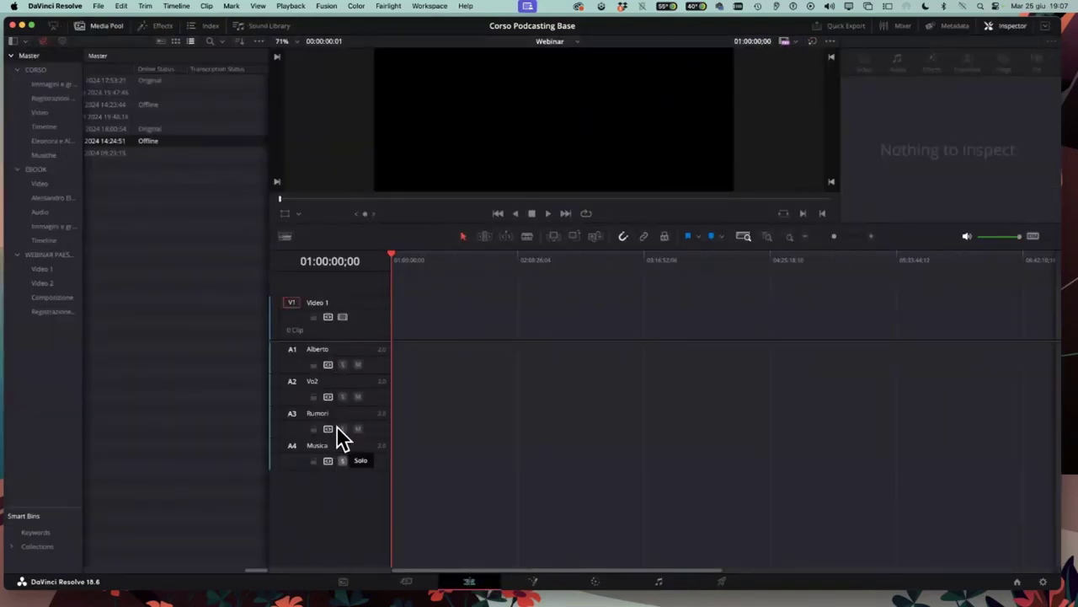
click(659, 581)
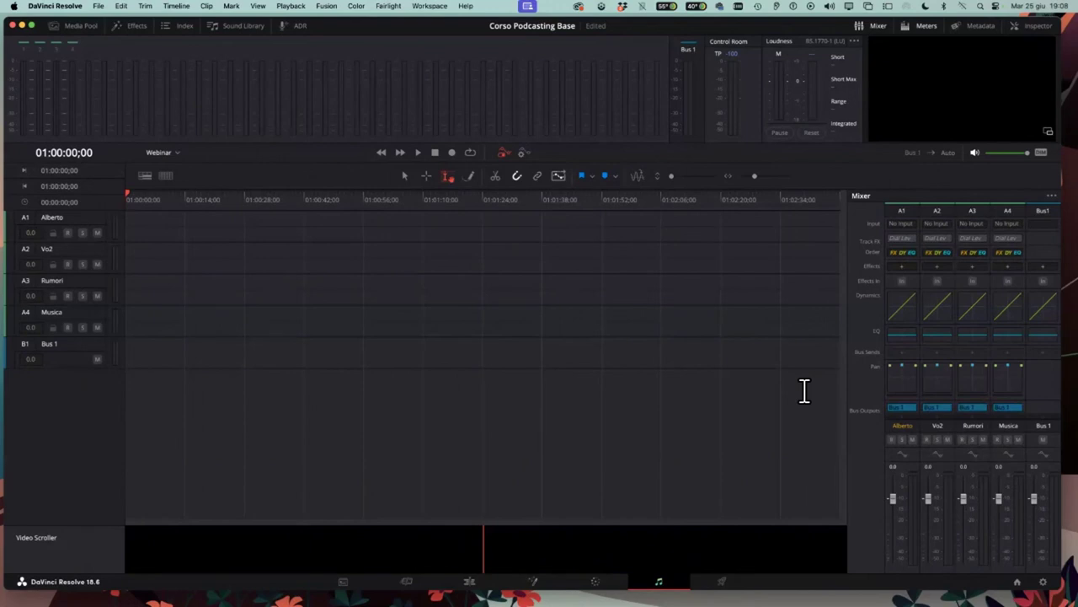
click(451, 154)
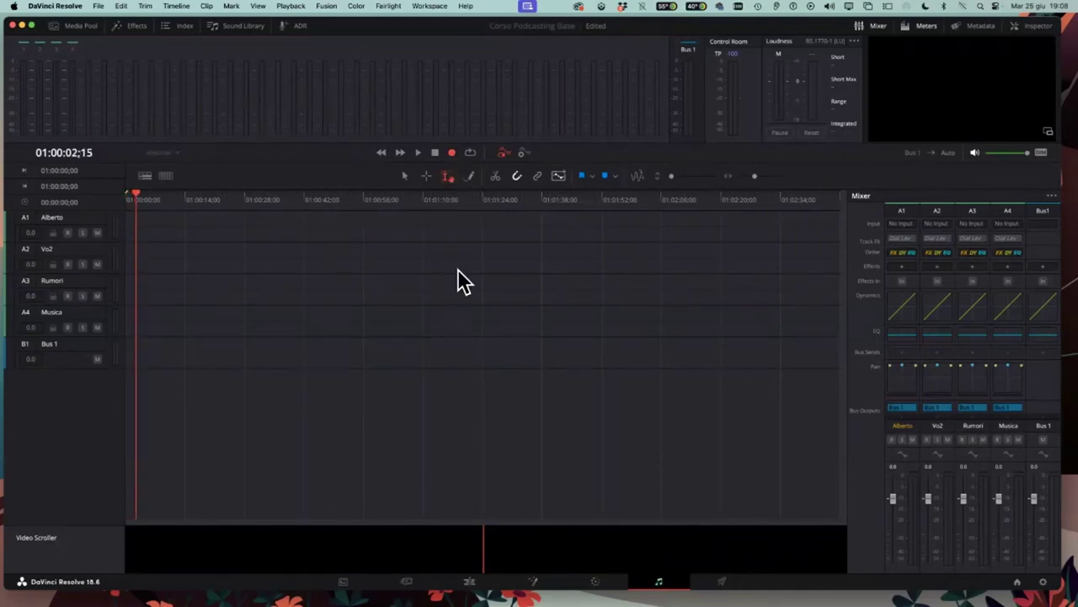
click(433, 154)
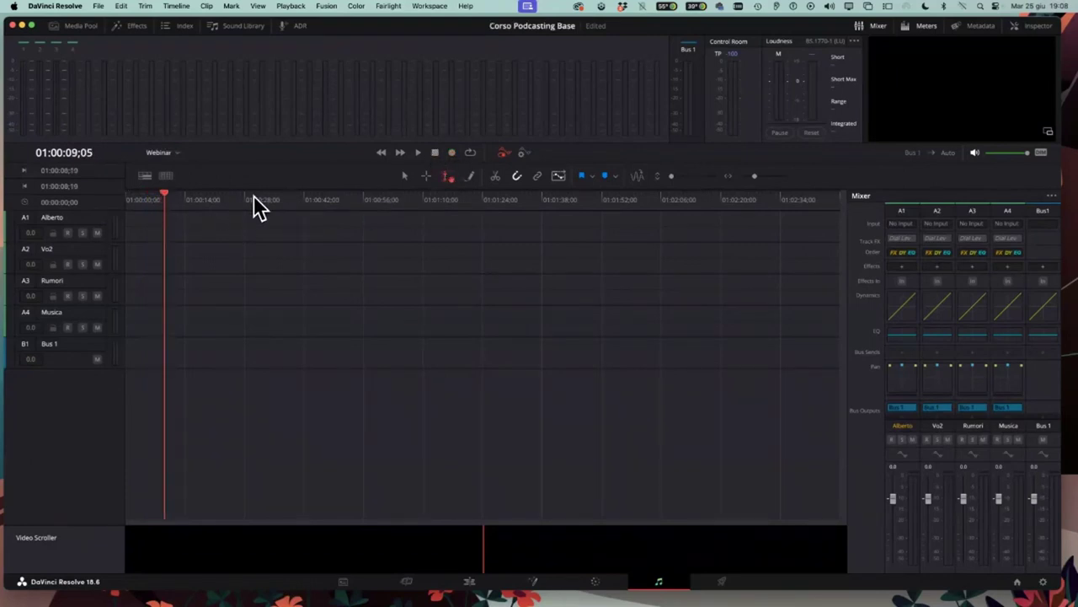
drag(217, 200, 110, 210)
key(End)
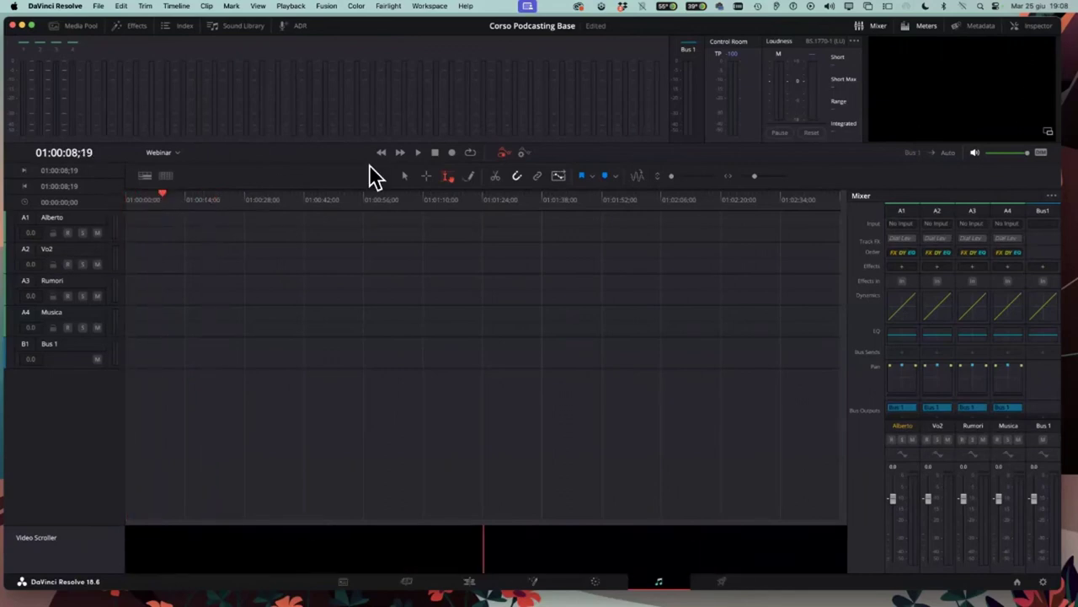
click(451, 153)
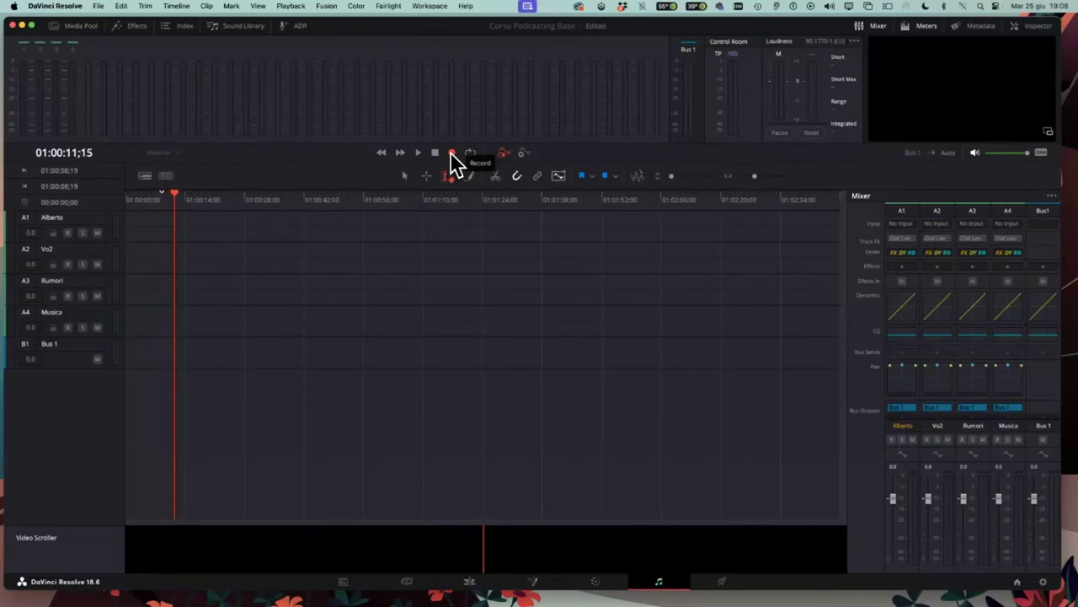
click(436, 153)
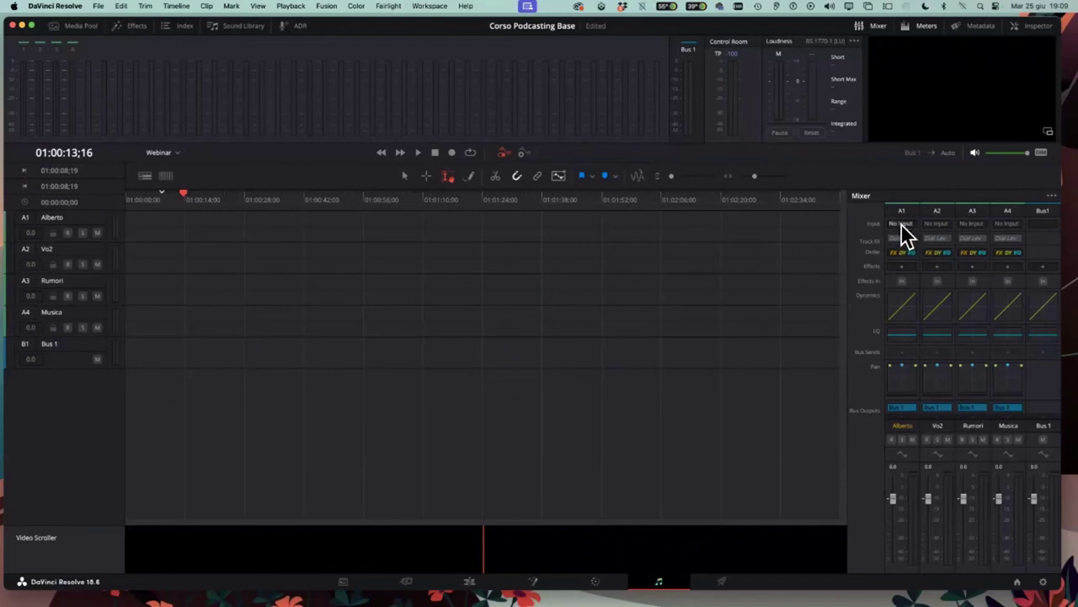
Open A1's input patching and select Volt 276 inputs 1 and 2 as Audio Input sources
click(900, 221)
click(909, 249)
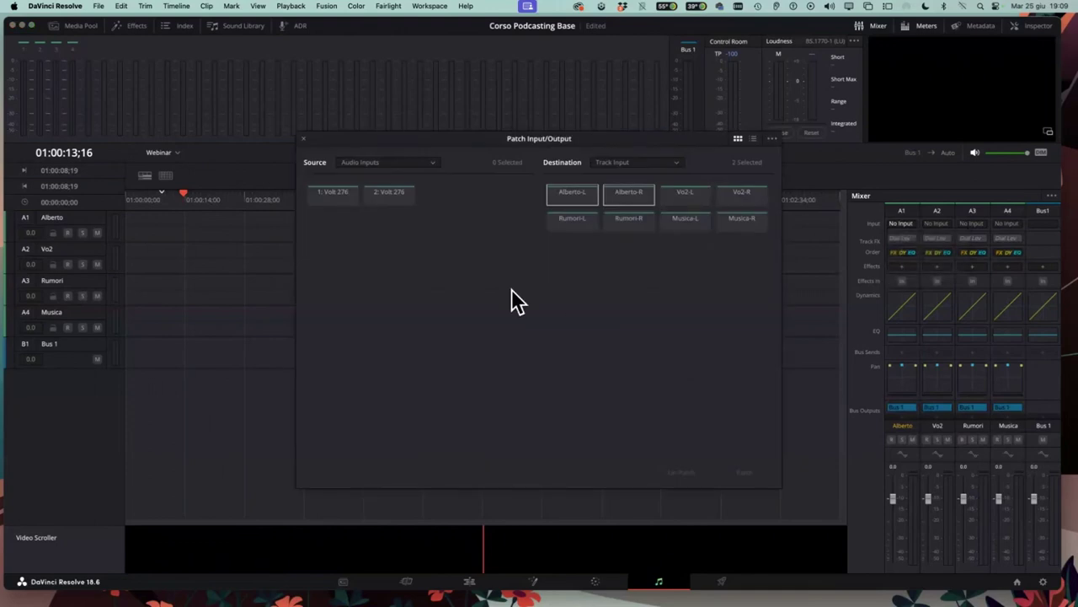
drag(453, 139, 436, 180)
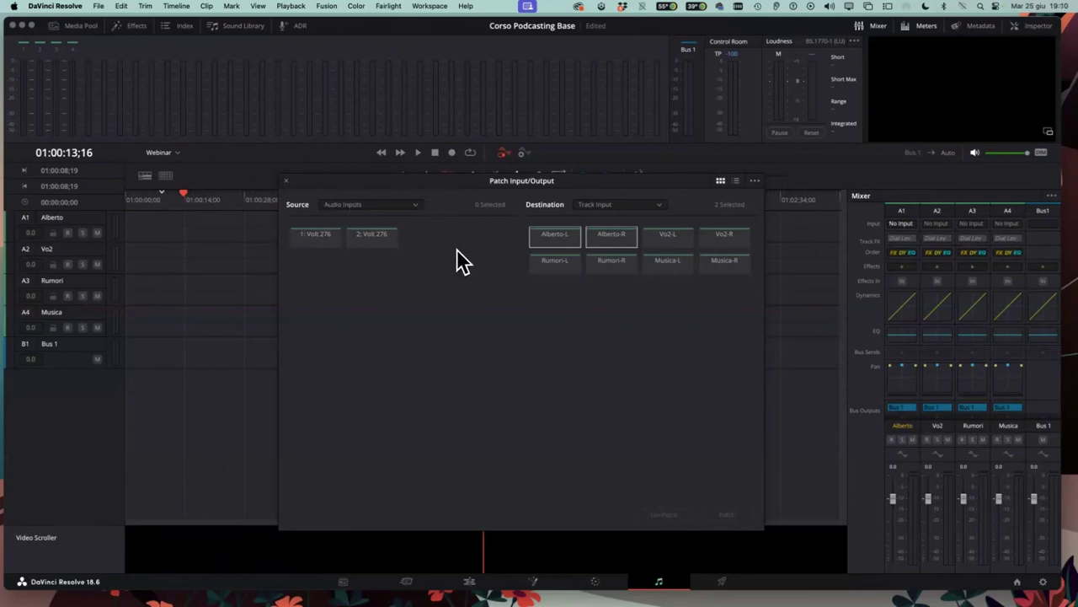
click(314, 239)
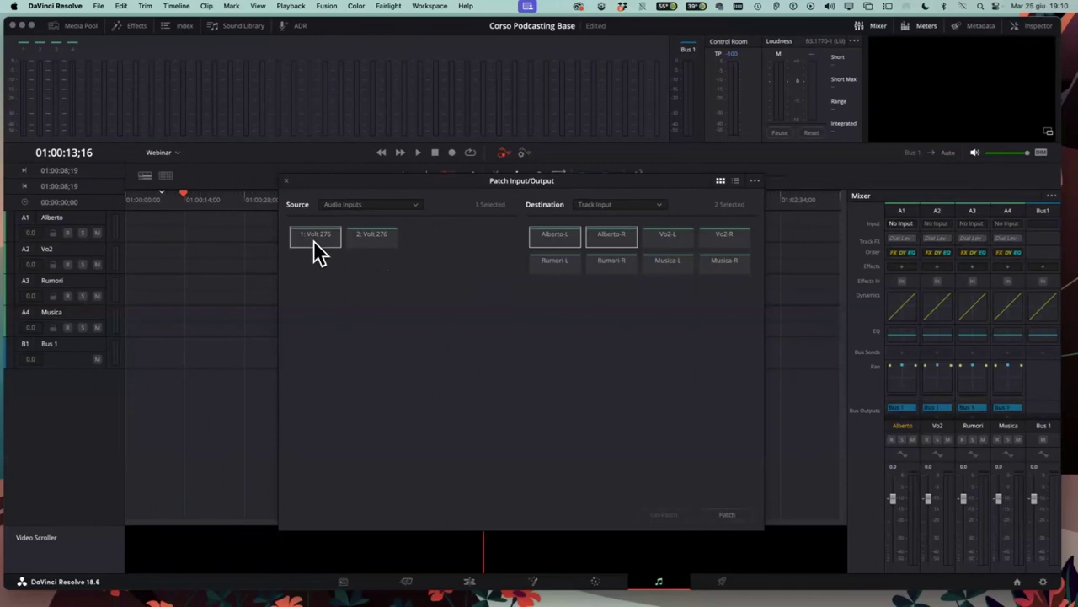
click(371, 243)
click(414, 204)
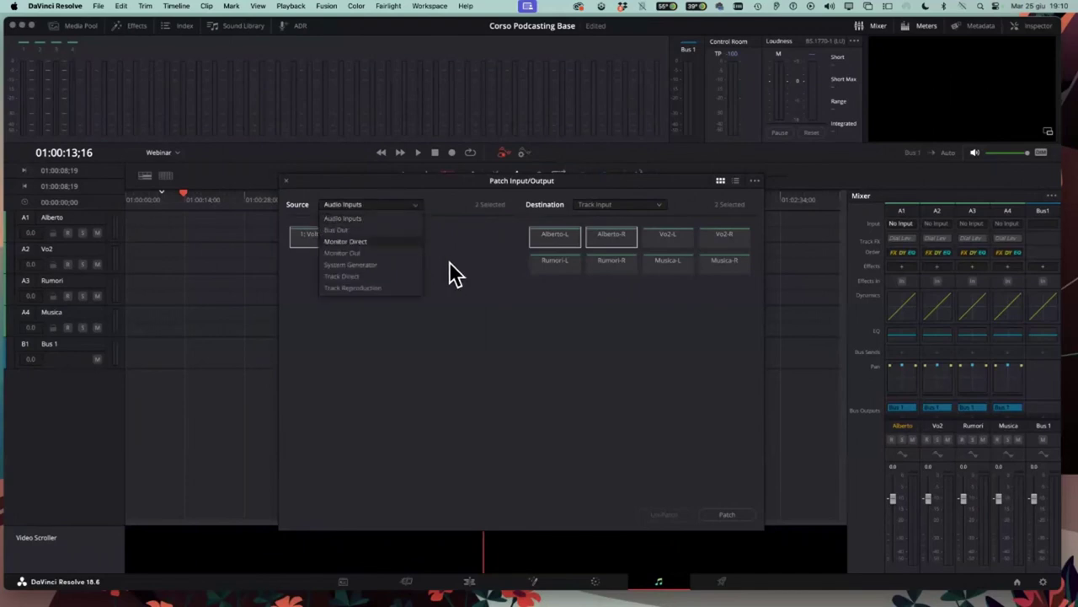
click(508, 306)
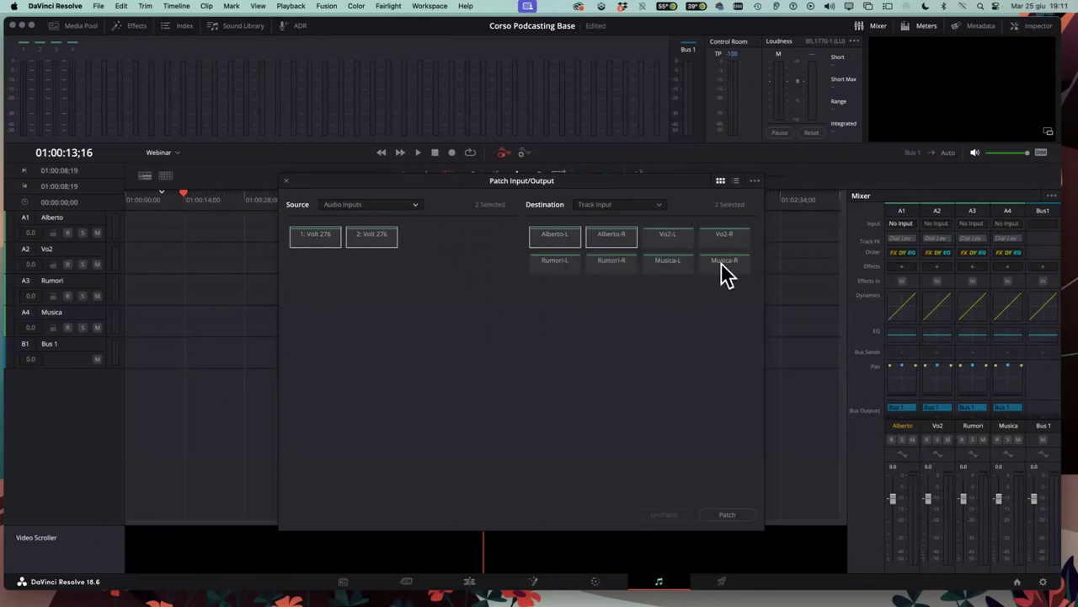
Patch the Volt 276 inputs to Alberto-L and Alberto-R and close the patch window
click(562, 237)
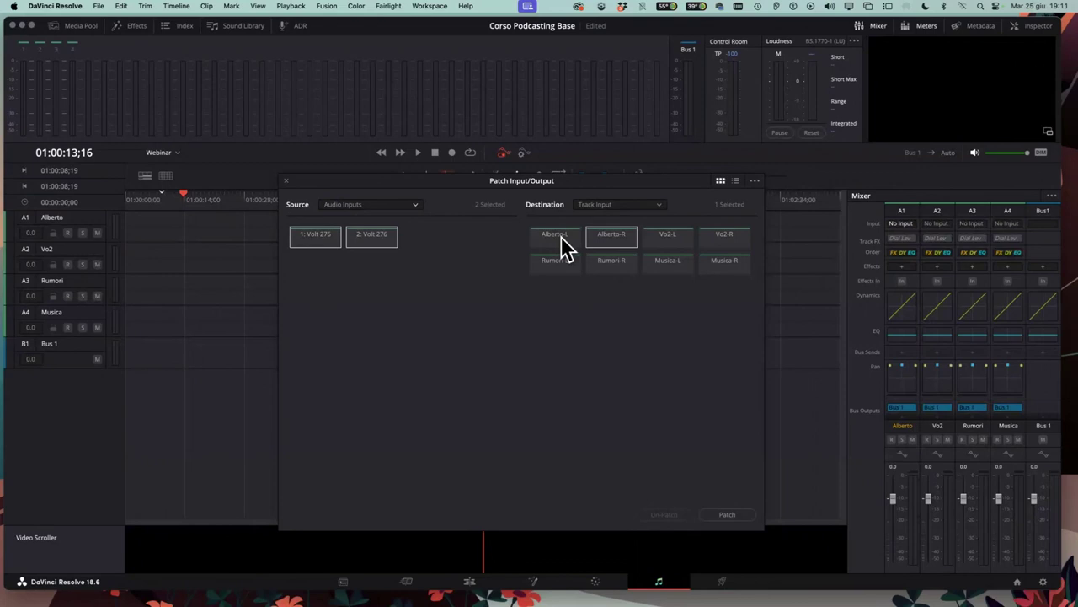
click(612, 237)
click(727, 515)
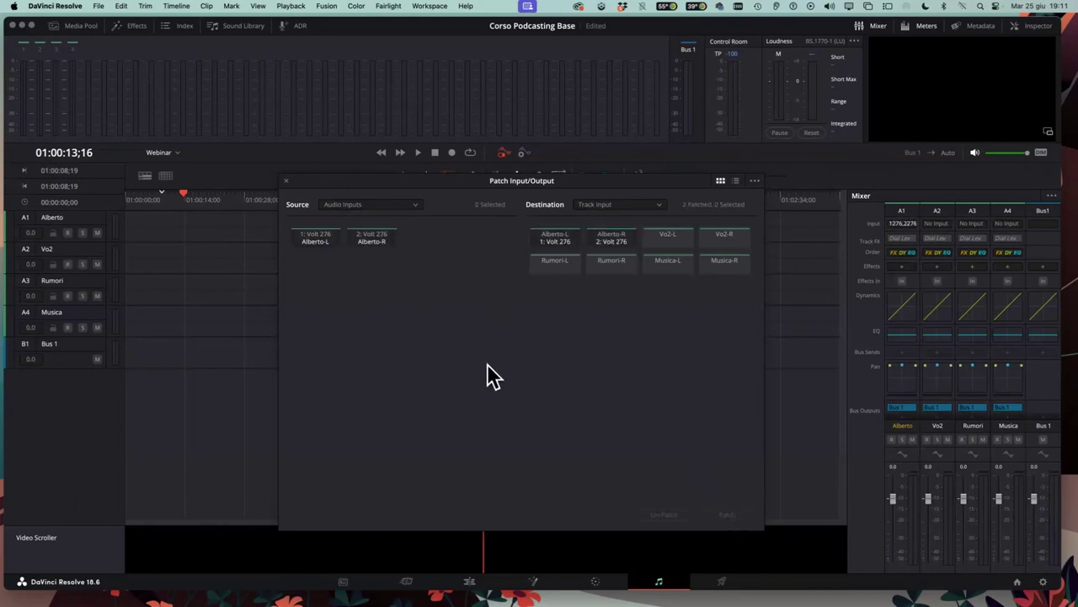
click(285, 181)
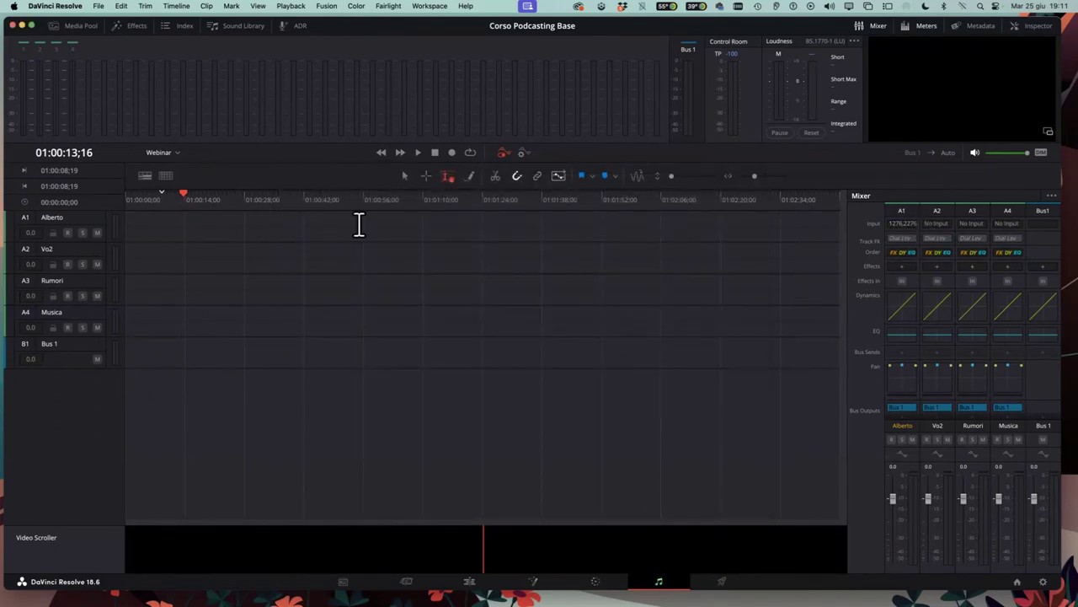
click(140, 194)
click(451, 155)
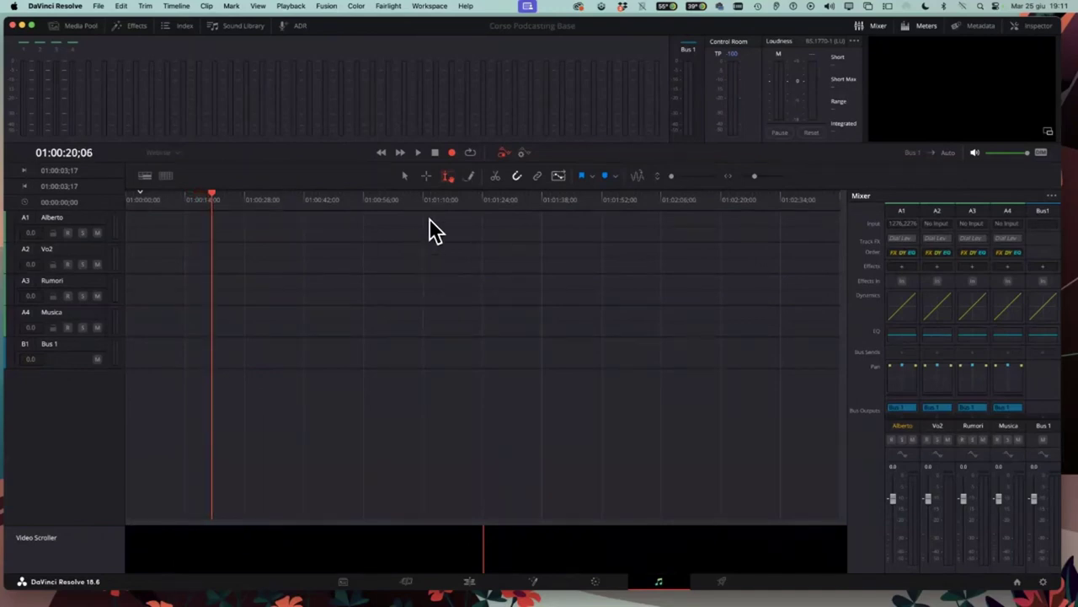
click(435, 152)
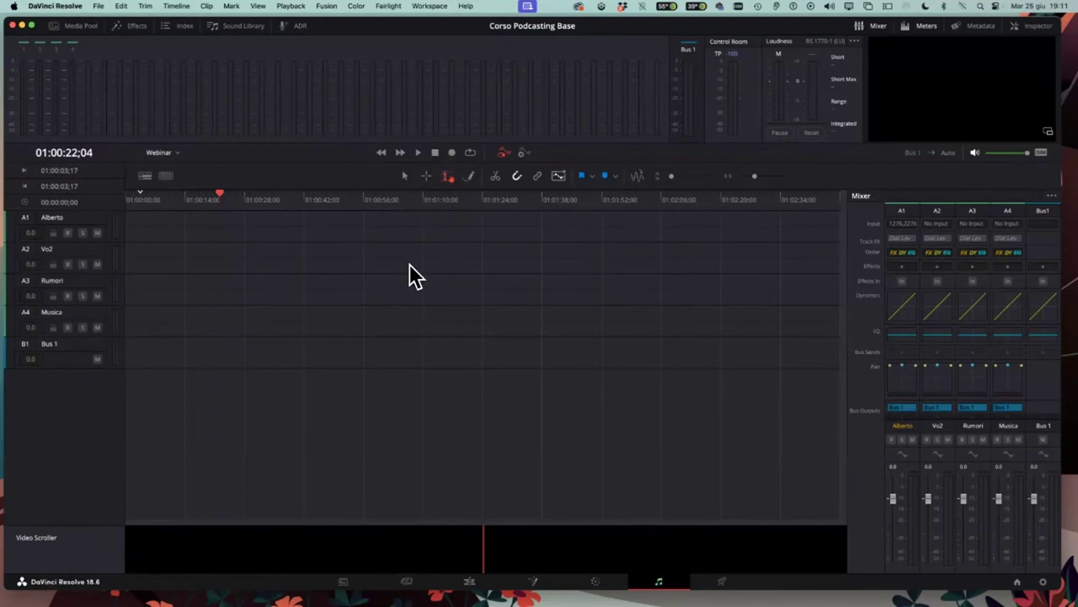
click(906, 223)
click(928, 250)
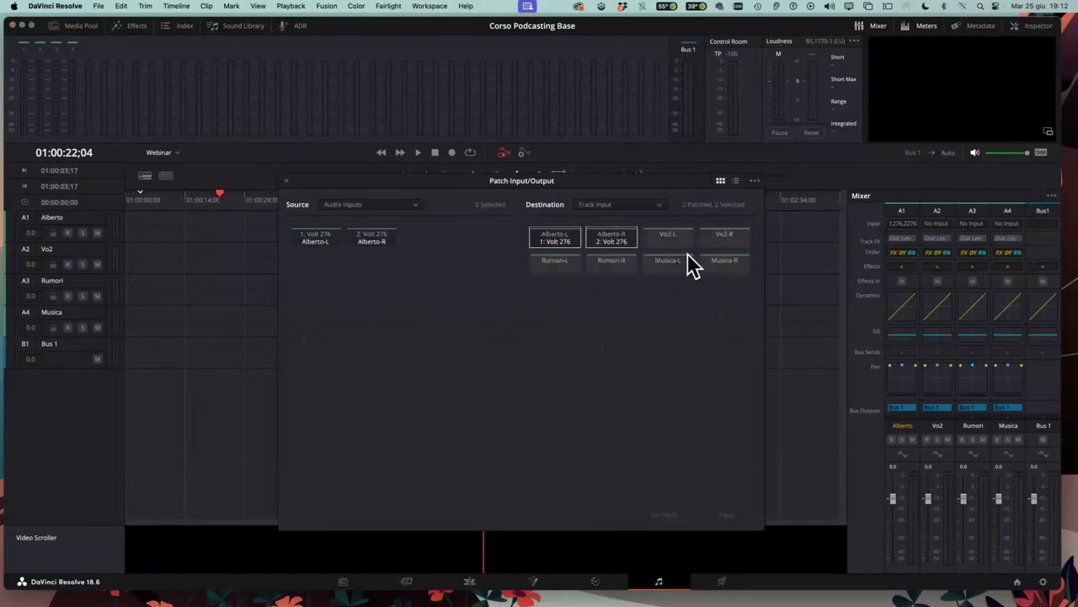
click(334, 239)
click(385, 239)
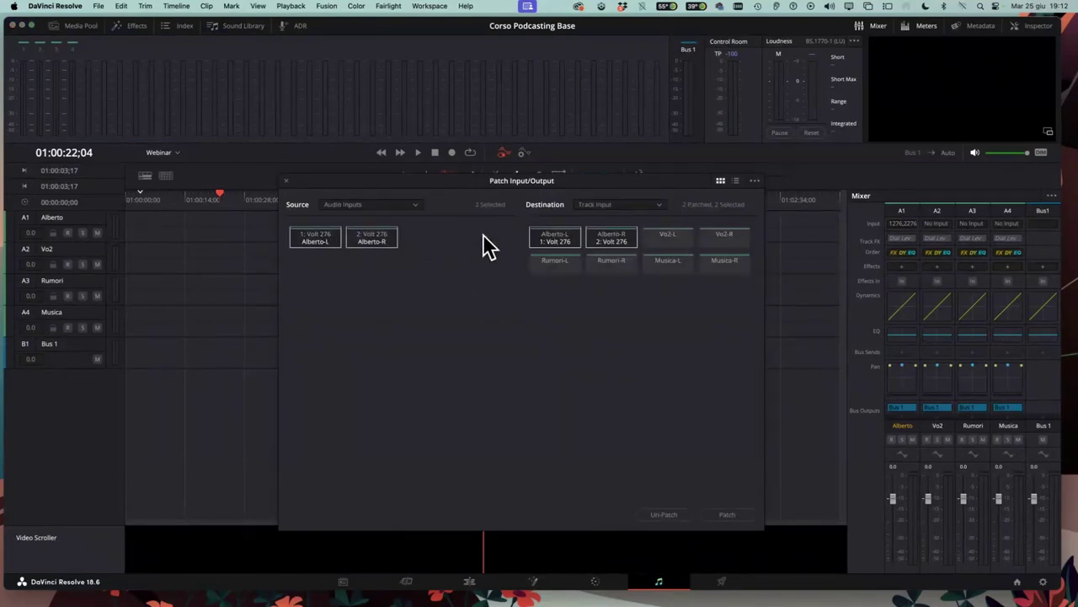
click(728, 514)
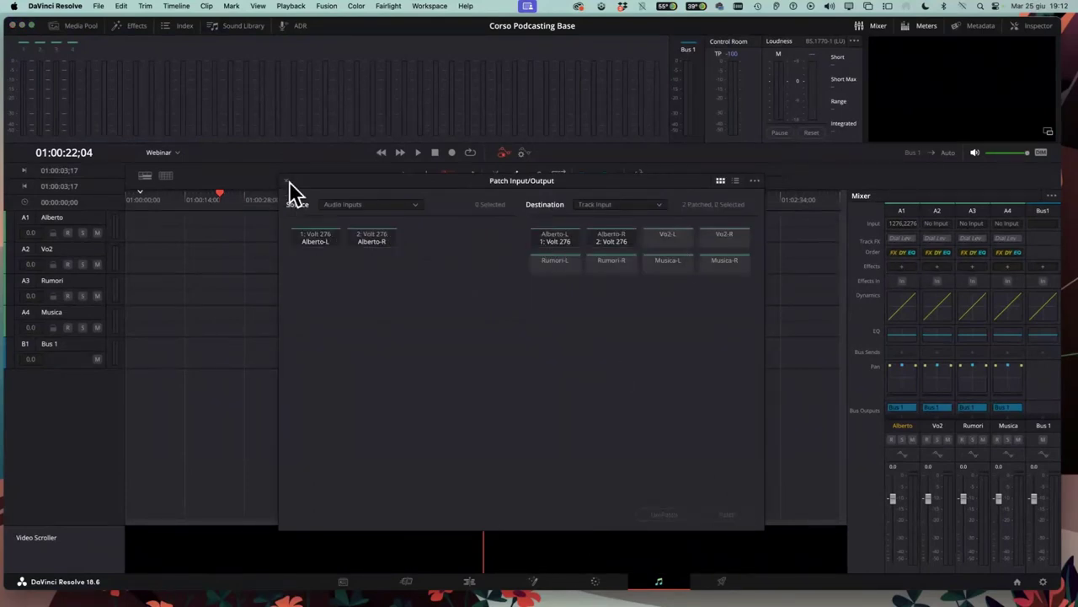
click(452, 154)
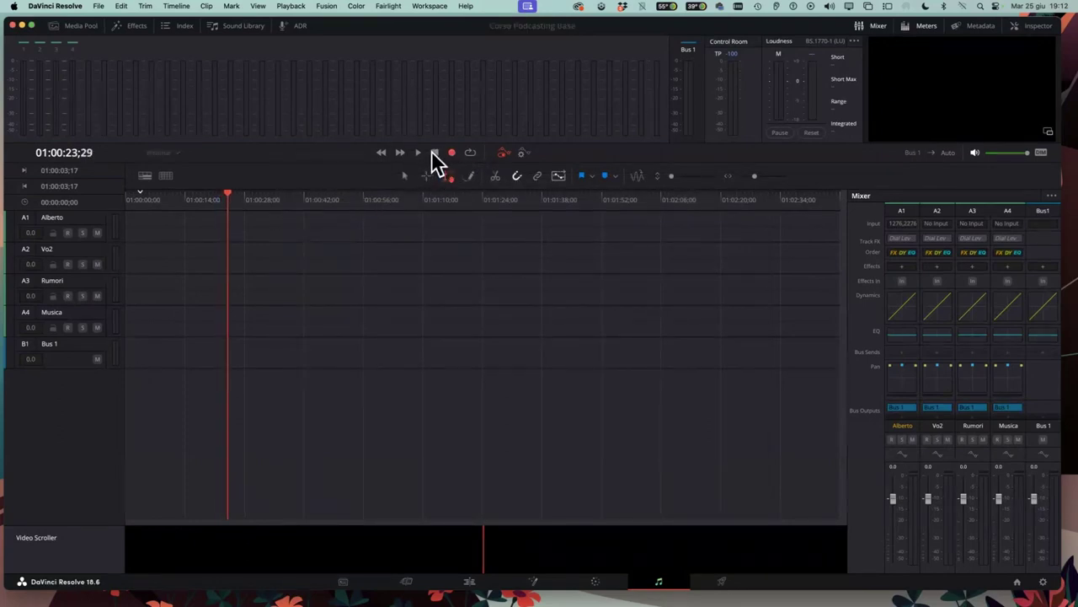
click(434, 154)
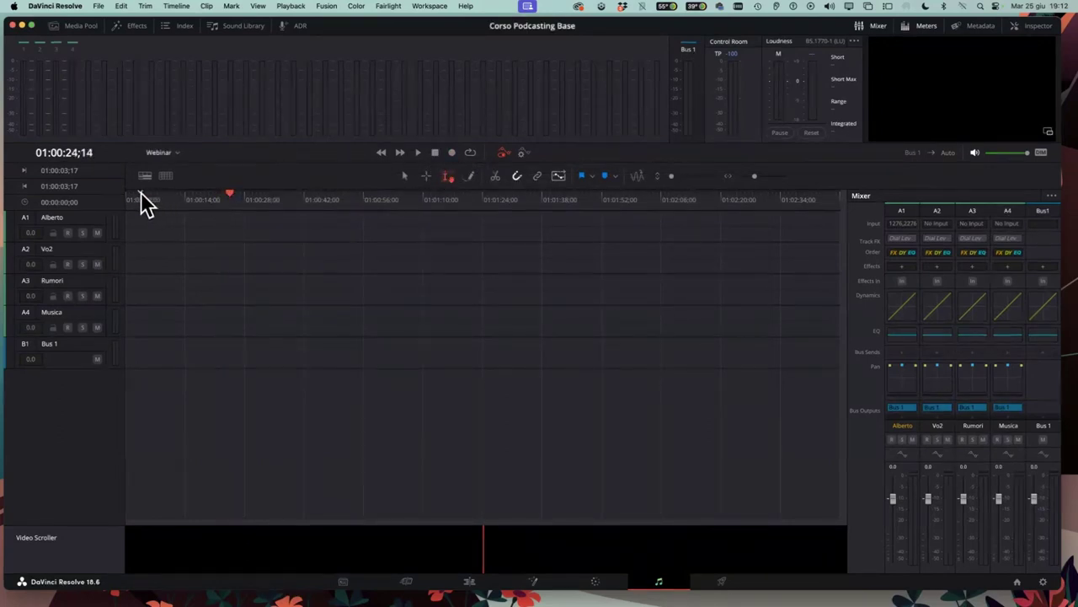
drag(229, 193, 131, 199)
Arm track A1 for recording, save the project, and start recording onto the Alberto track
click(67, 232)
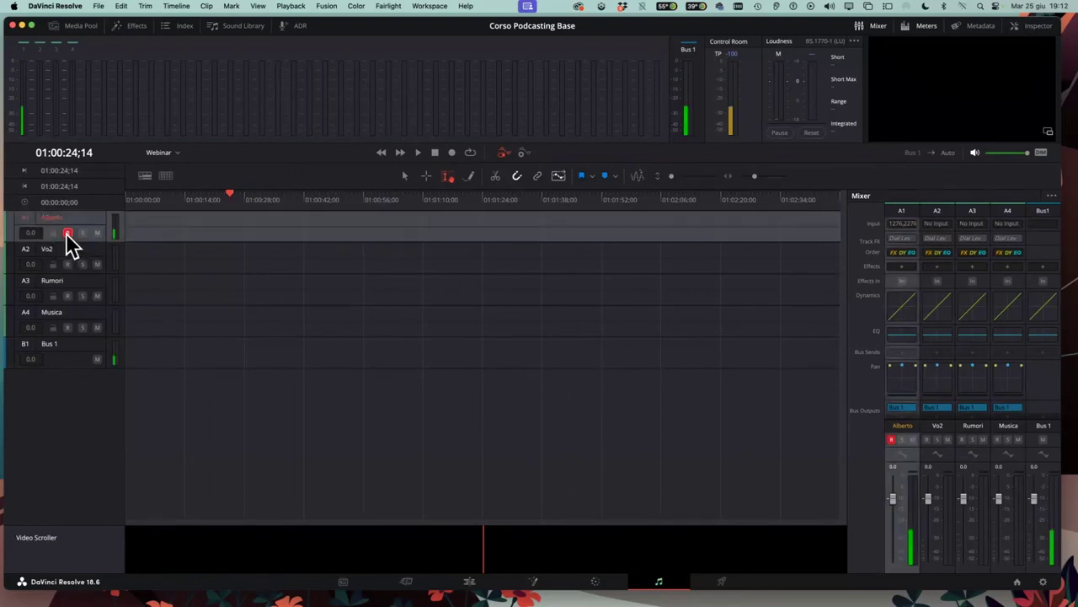
key(super+s)
click(68, 232)
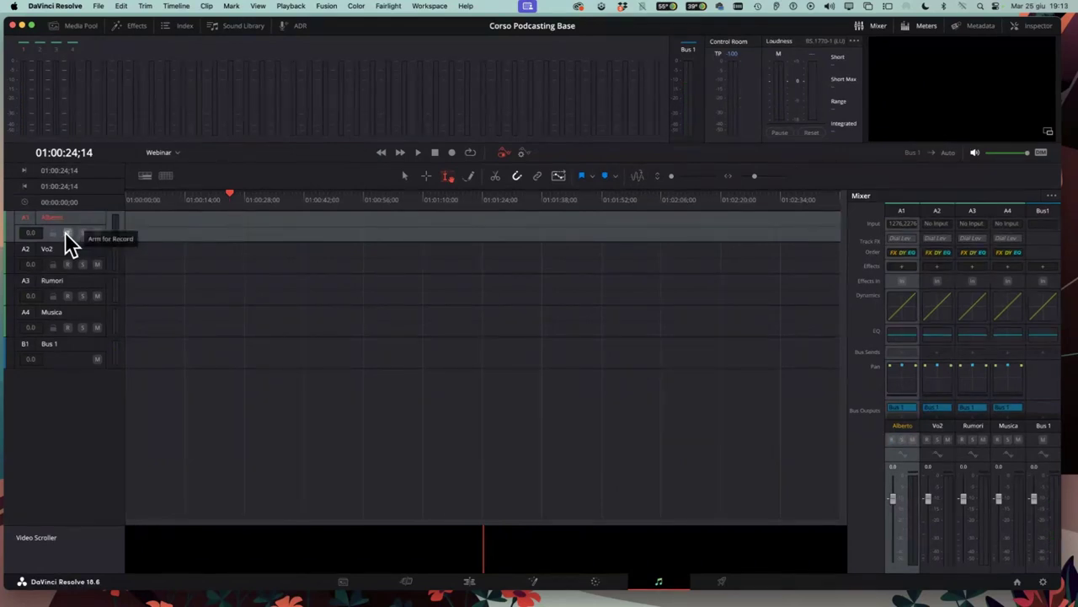
click(67, 232)
click(68, 233)
click(67, 233)
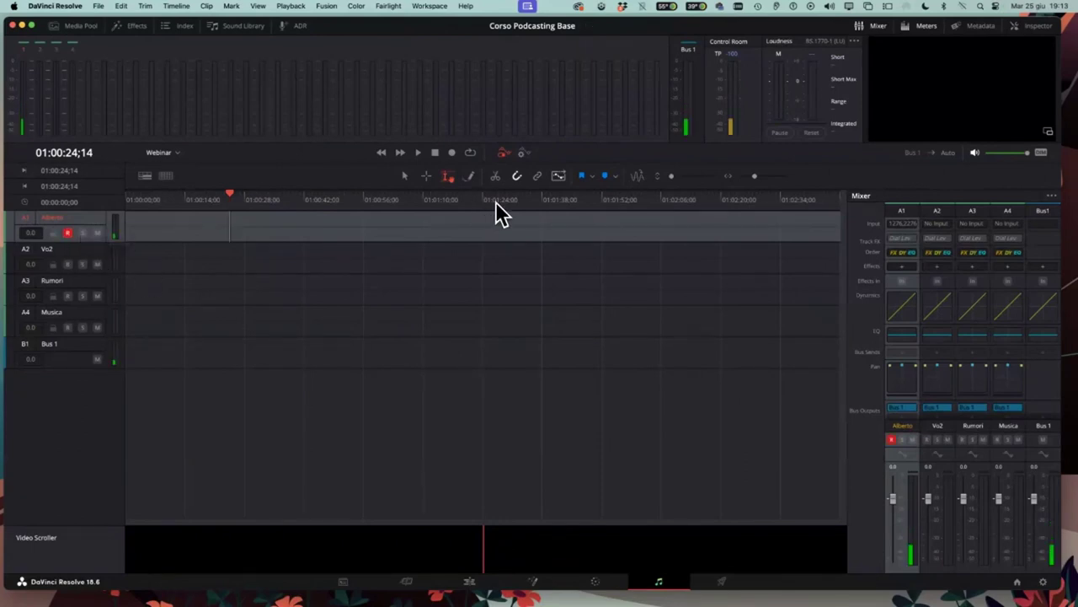
click(452, 153)
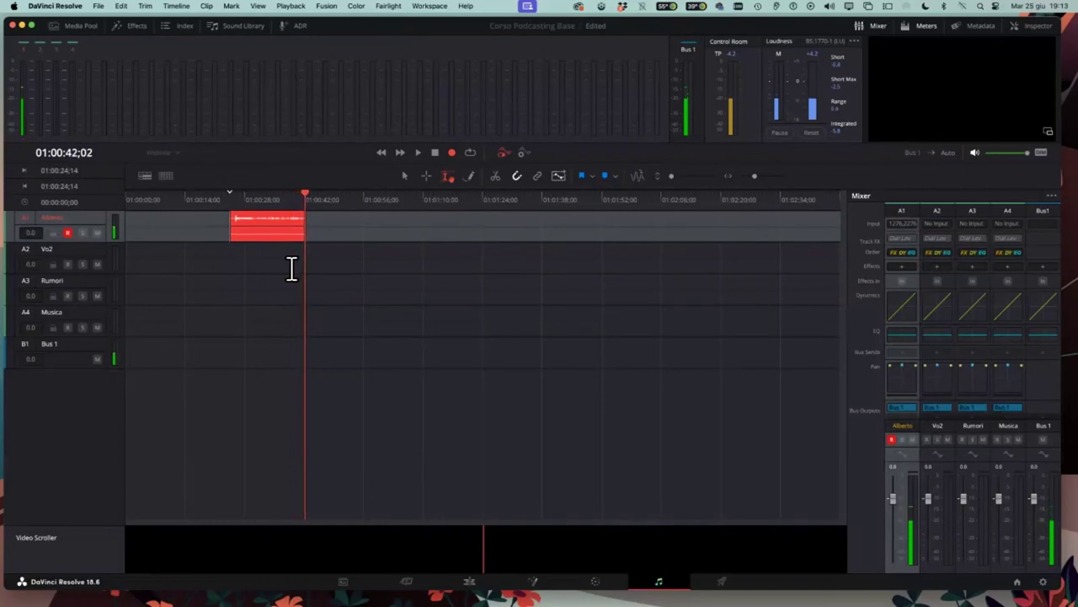
Stop recording and play back the new Alberto take from its start
key(space)
click(67, 232)
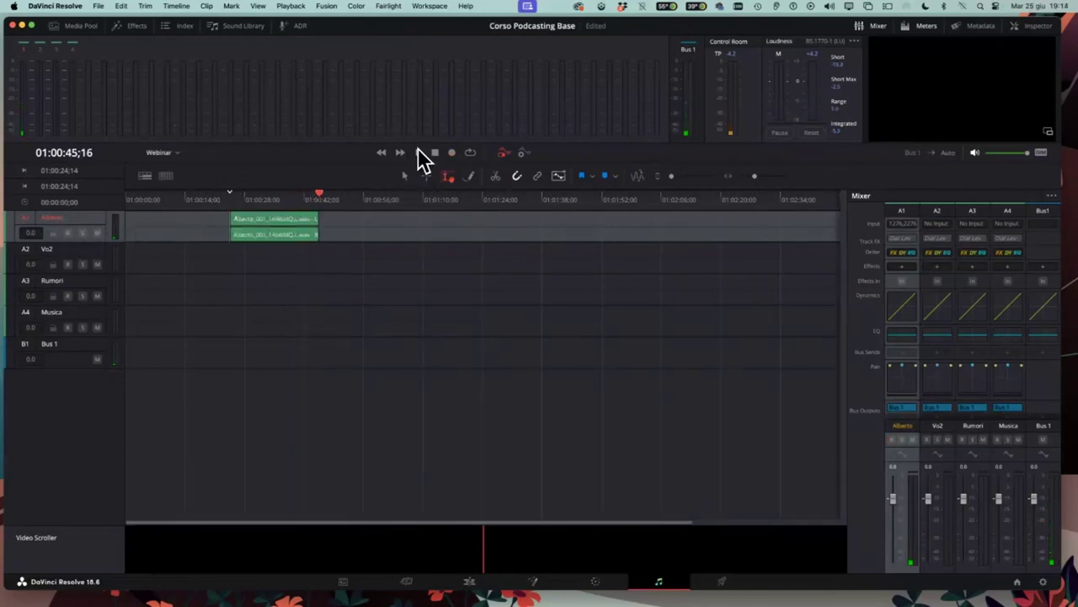
click(244, 257)
key(space)
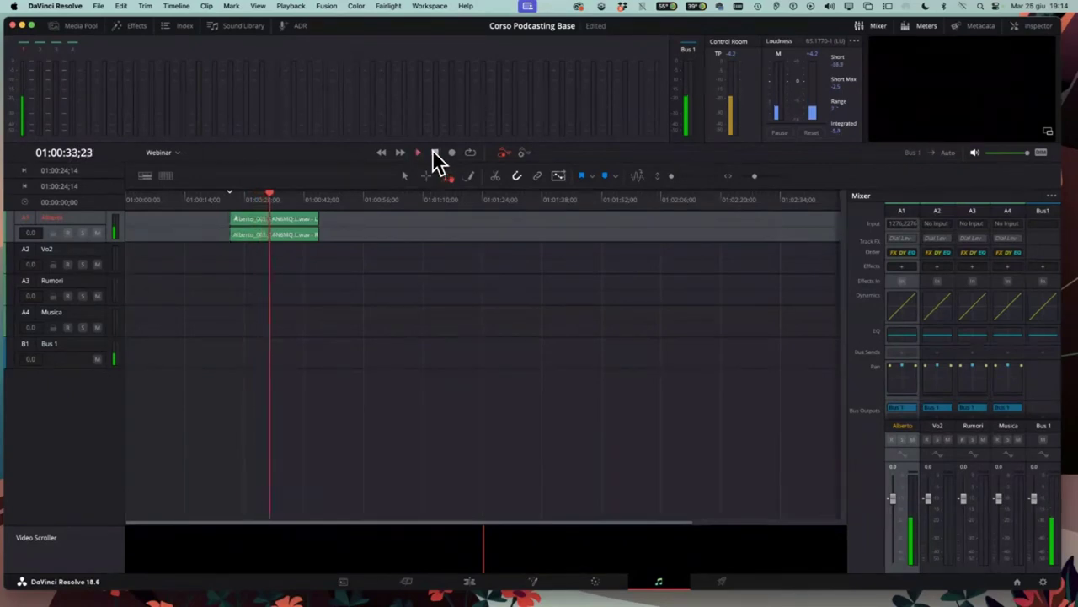
click(435, 152)
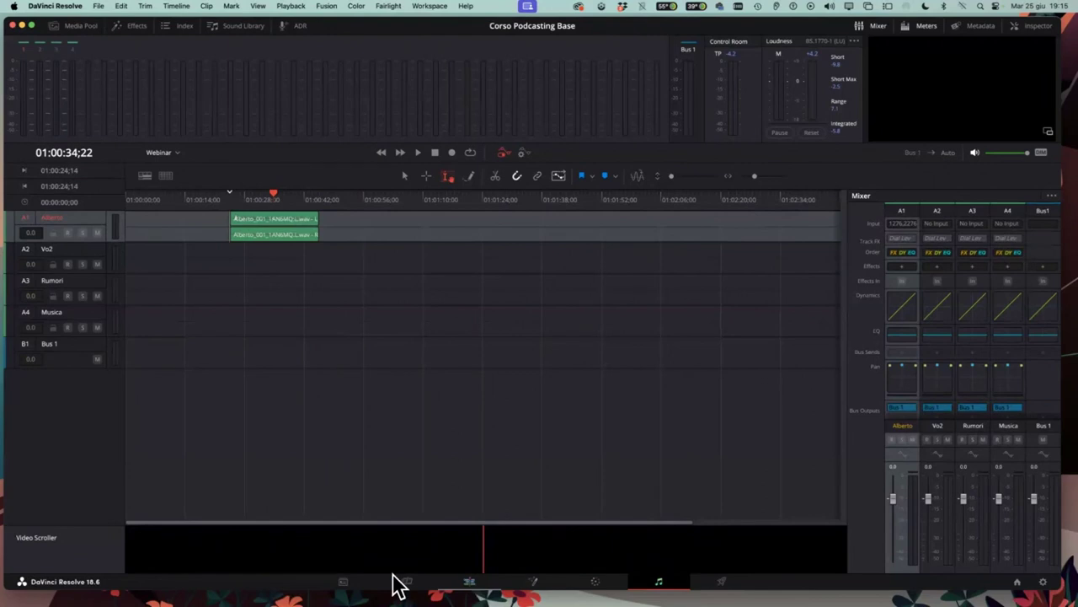
Move Alberto_001 to the timeline start at 01:00:00 and listen to its opening seconds
click(470, 581)
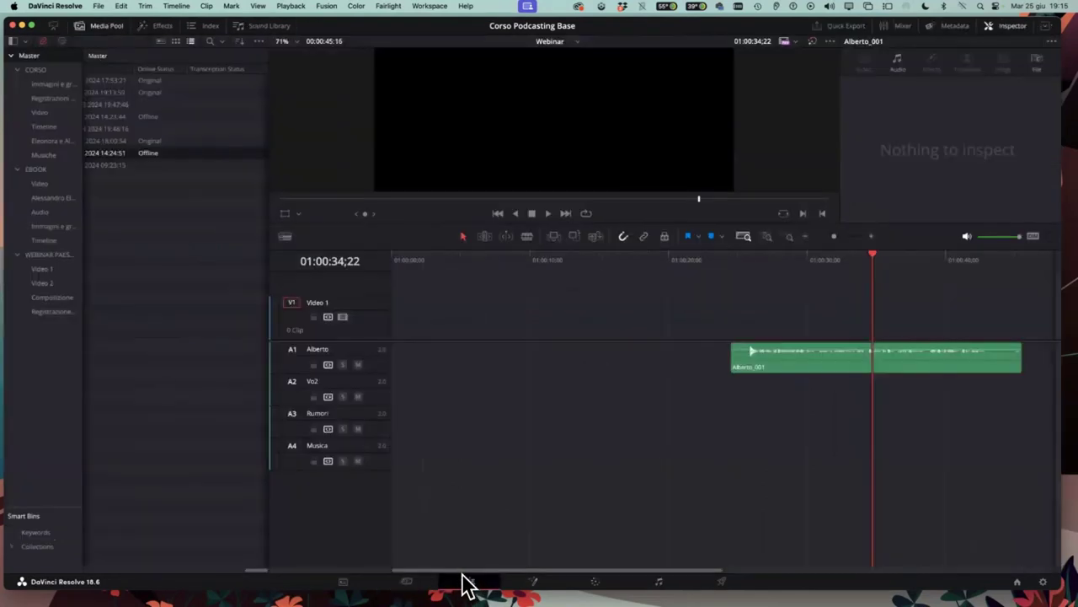
drag(806, 373, 452, 362)
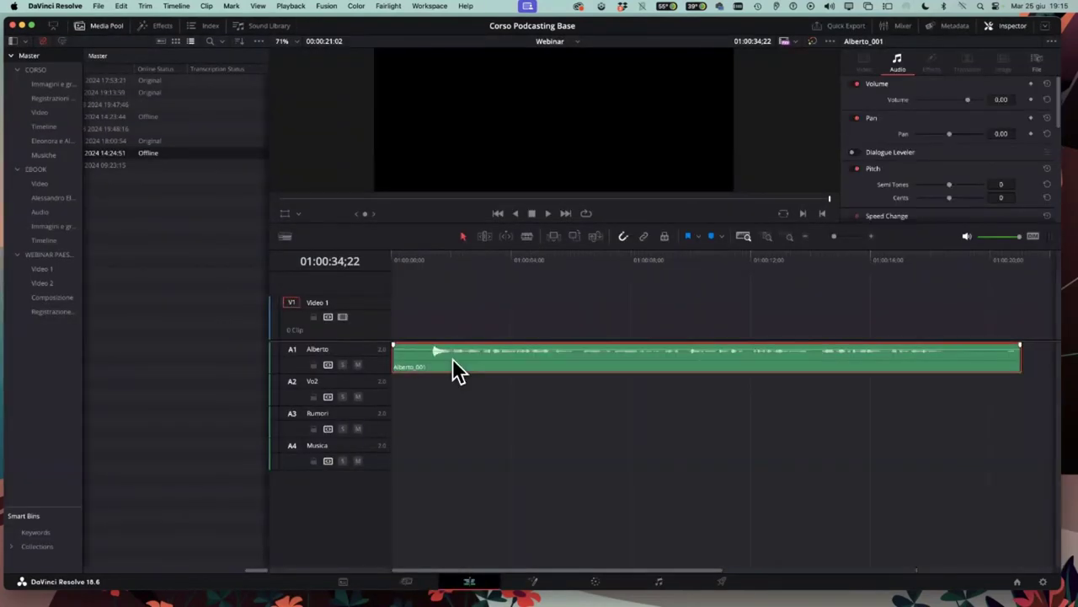
click(433, 253)
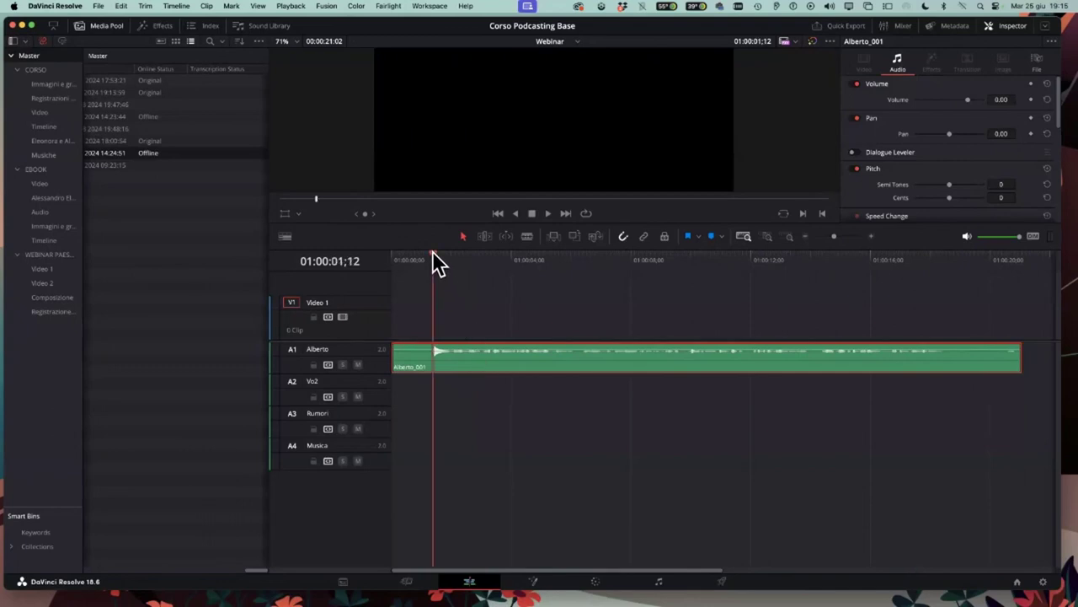
click(546, 213)
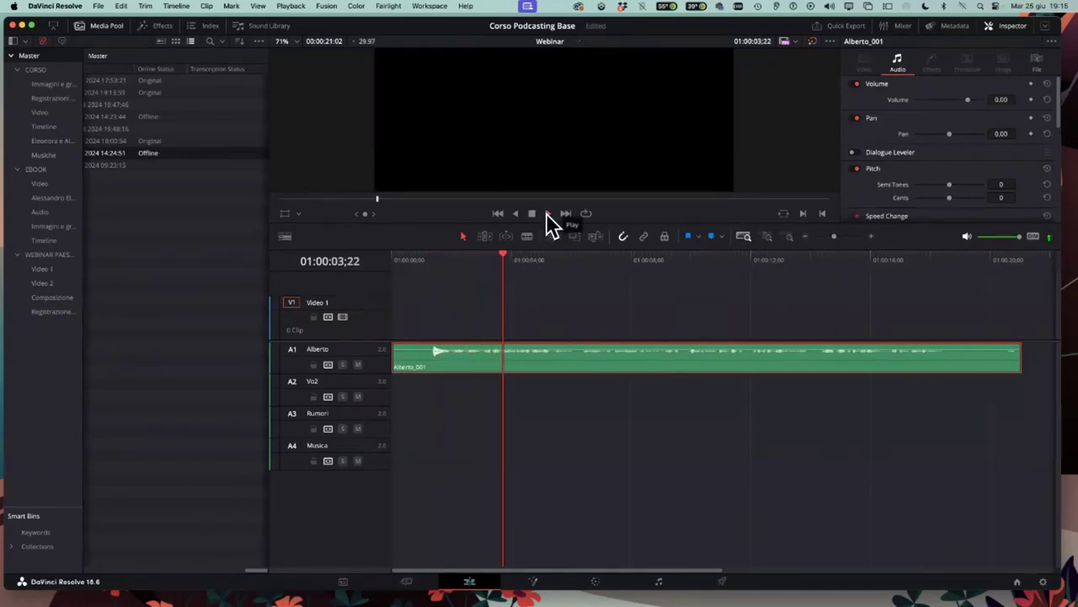
click(532, 214)
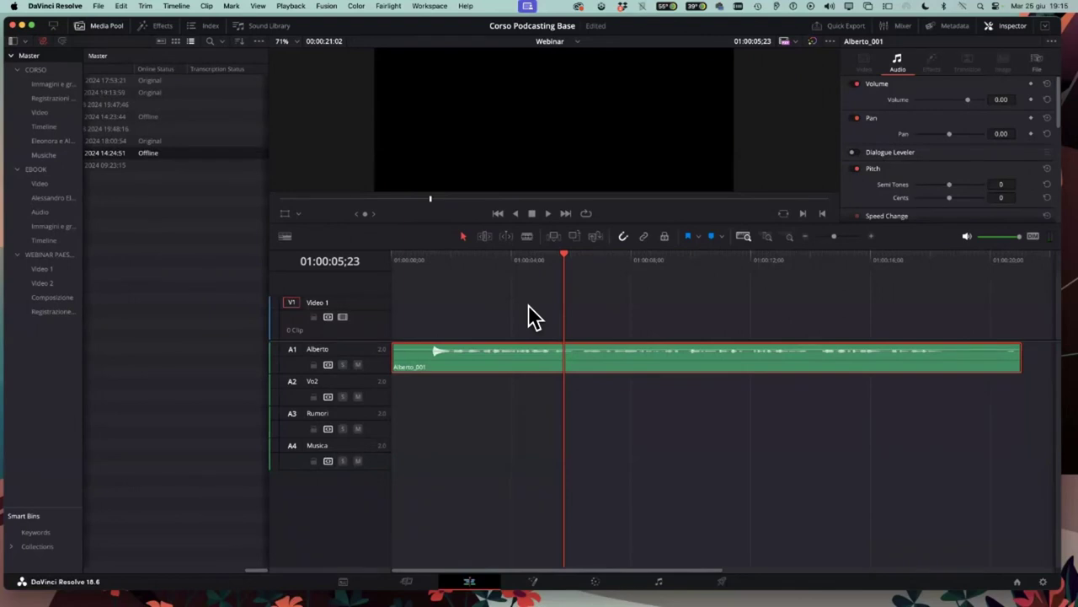
click(546, 213)
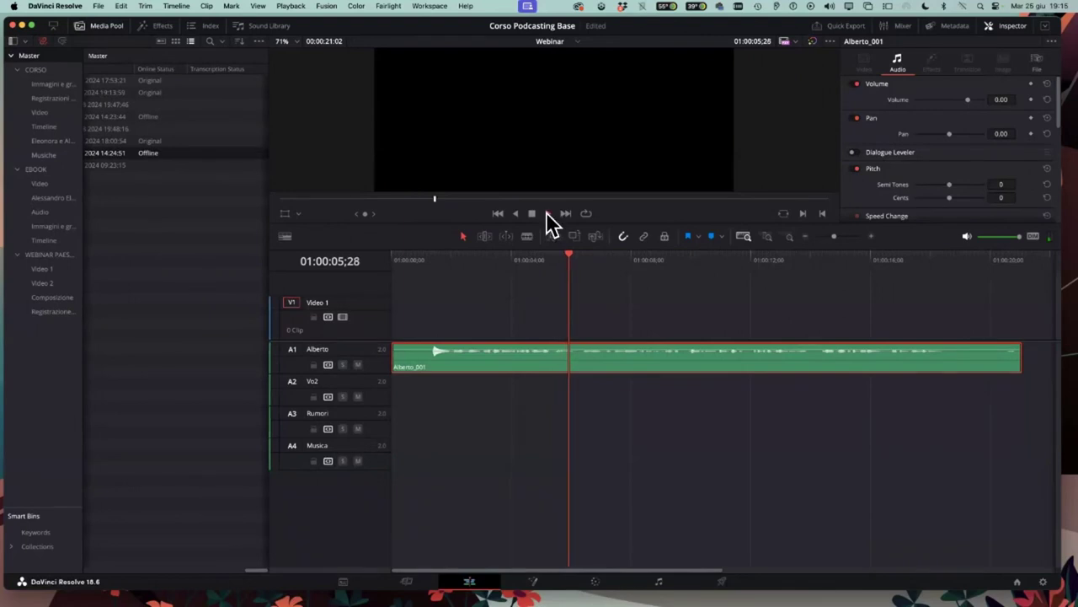
click(531, 213)
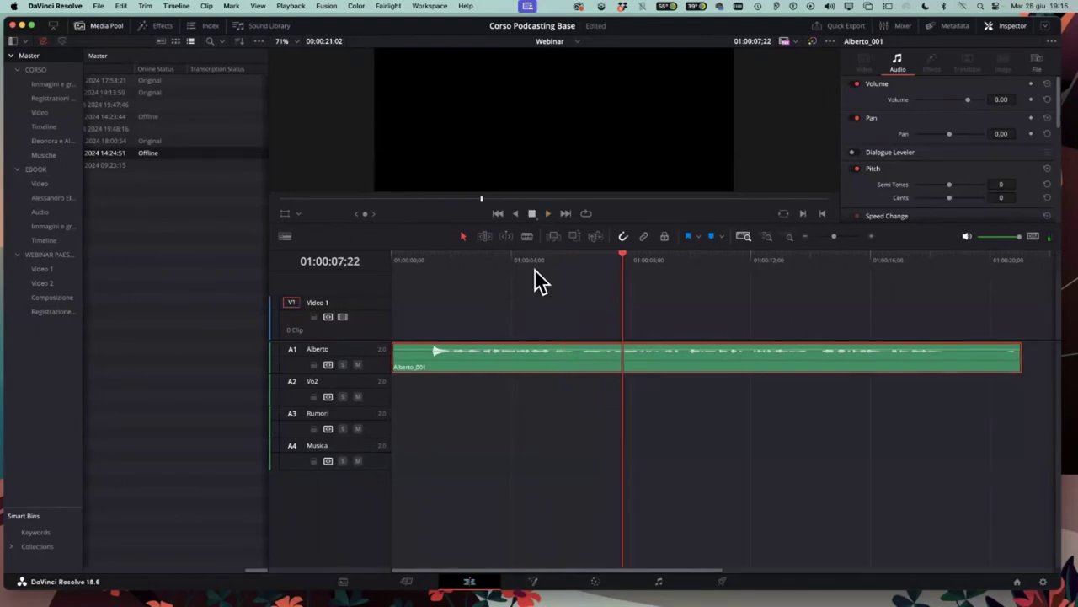
drag(618, 250, 596, 253)
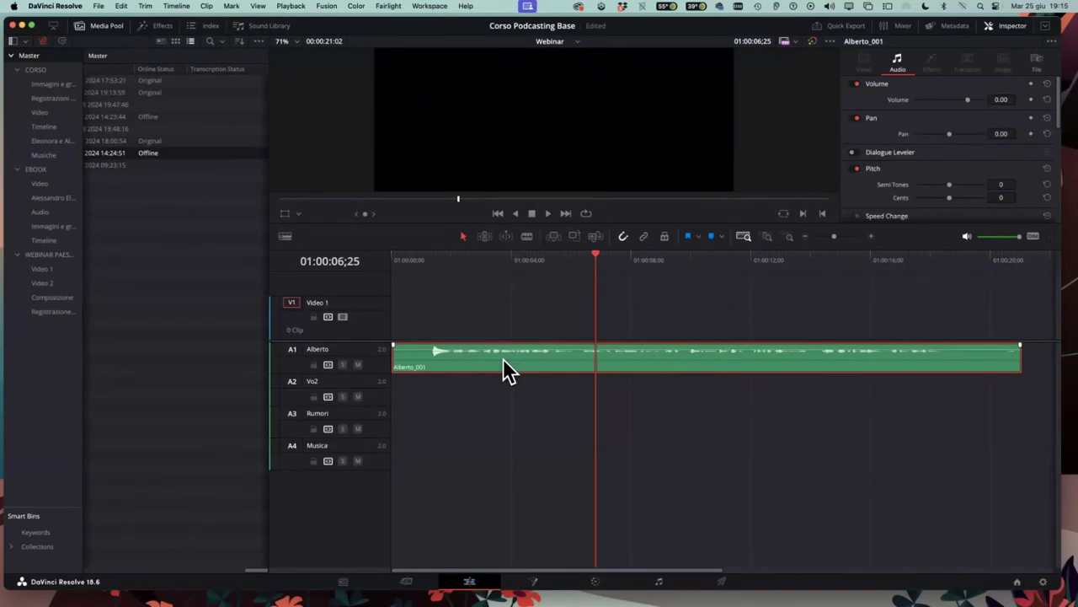
scroll(503, 360, right, 1)
scroll(503, 361, left, 1)
In Alberto_001's Clip Attributes, set the Right channel to Embedded Channel 1, keeping Stereo format
right_click(520, 364)
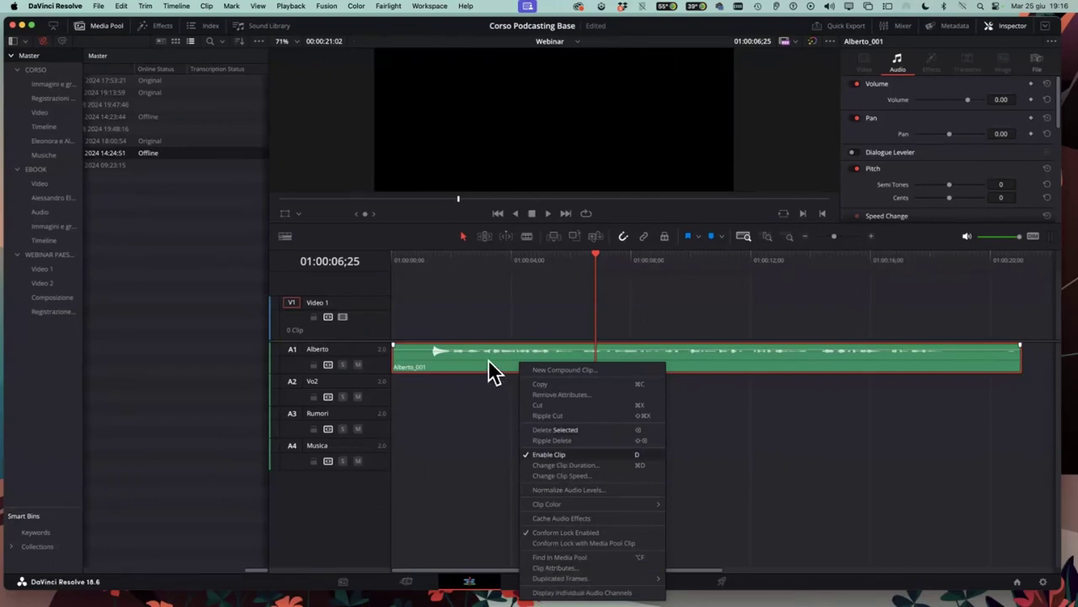
click(555, 567)
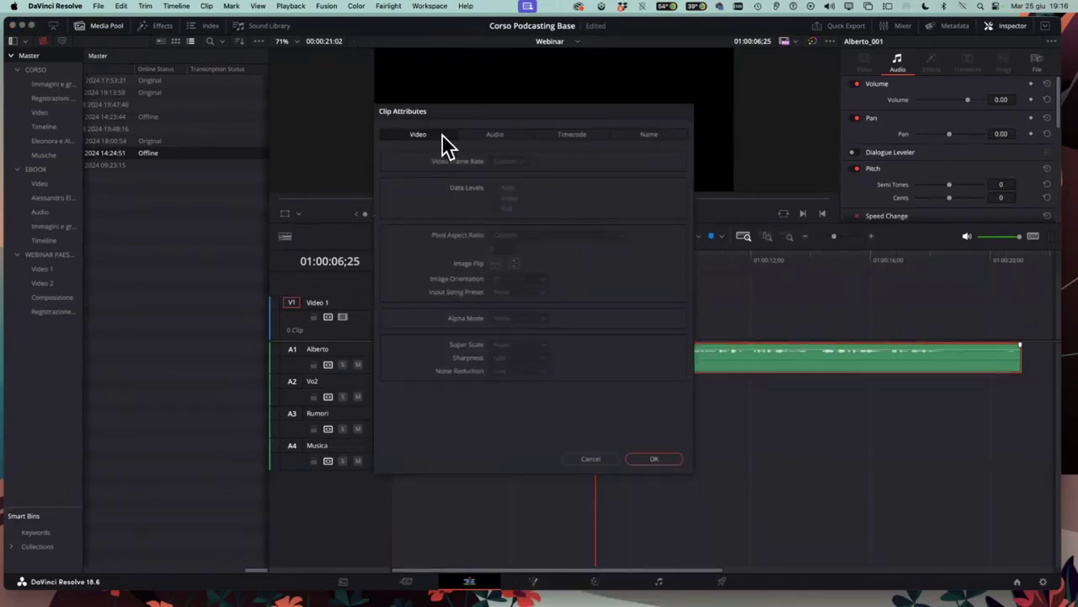
click(486, 135)
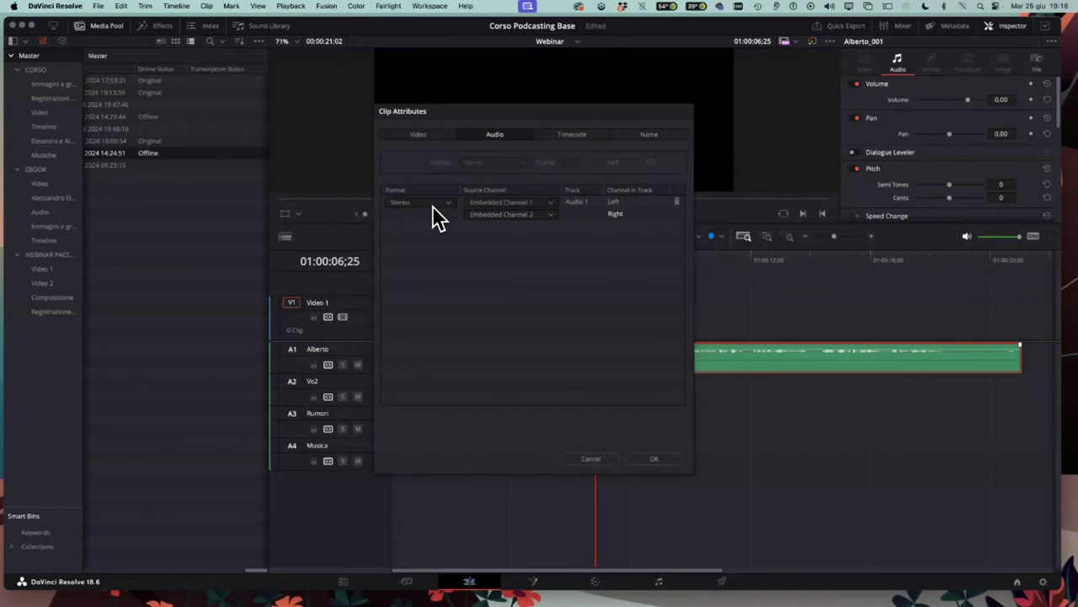
click(529, 214)
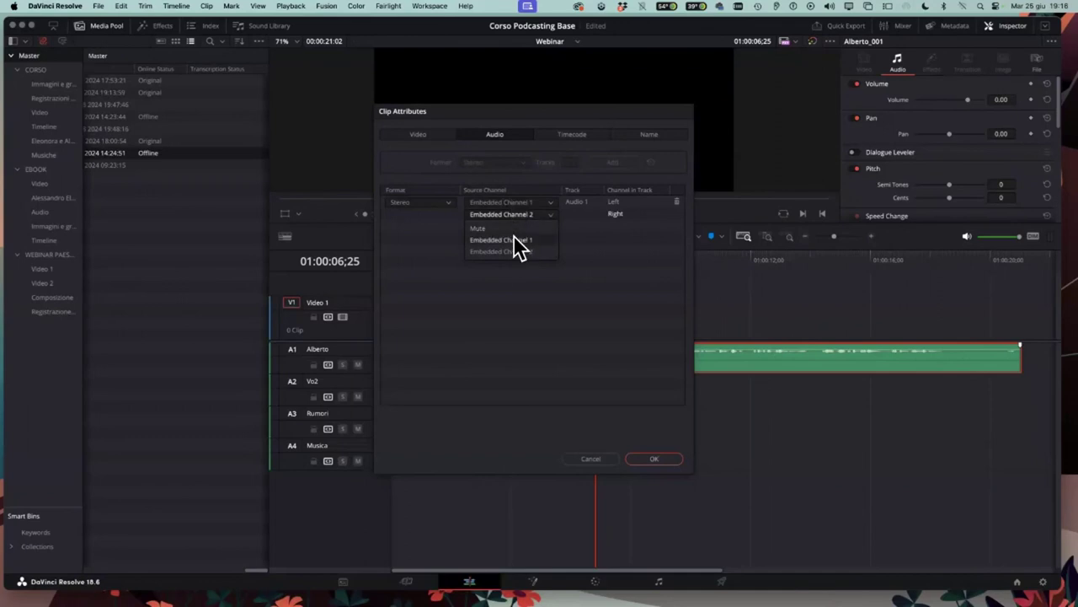
click(515, 240)
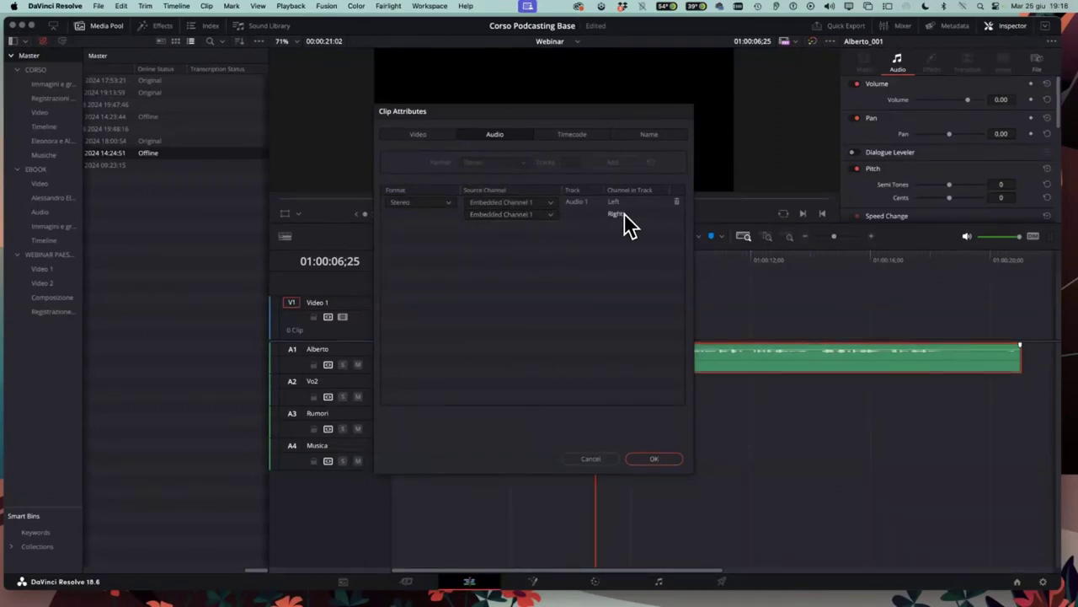
click(514, 215)
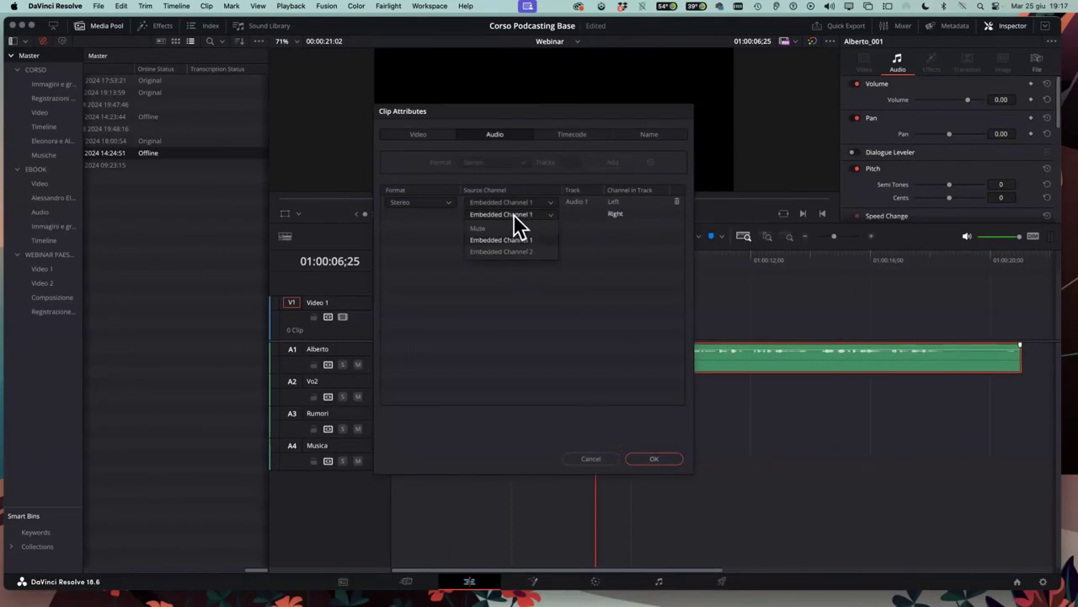
click(415, 204)
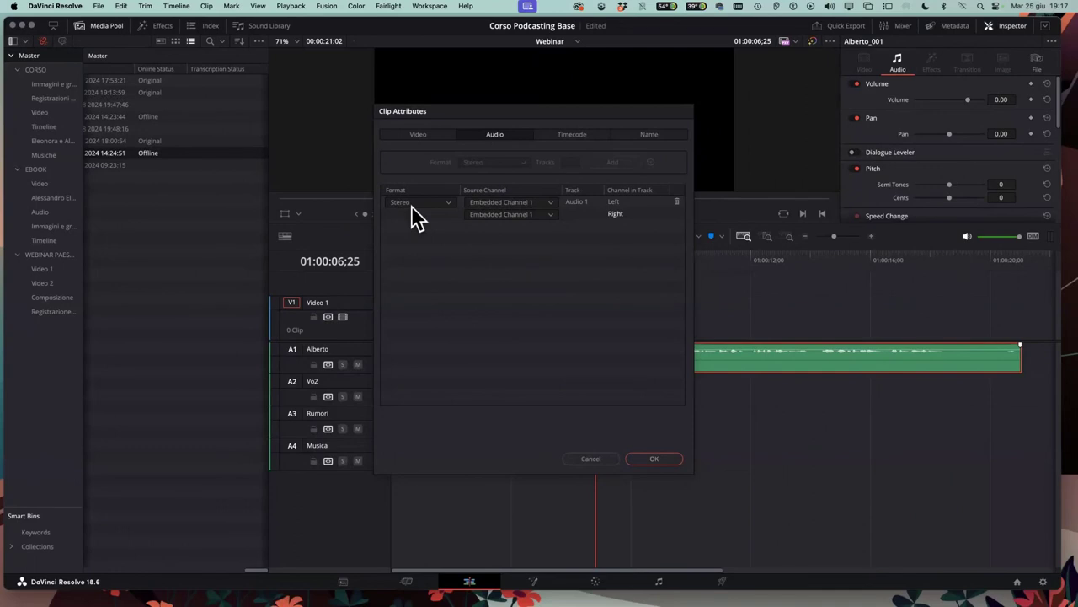
click(420, 207)
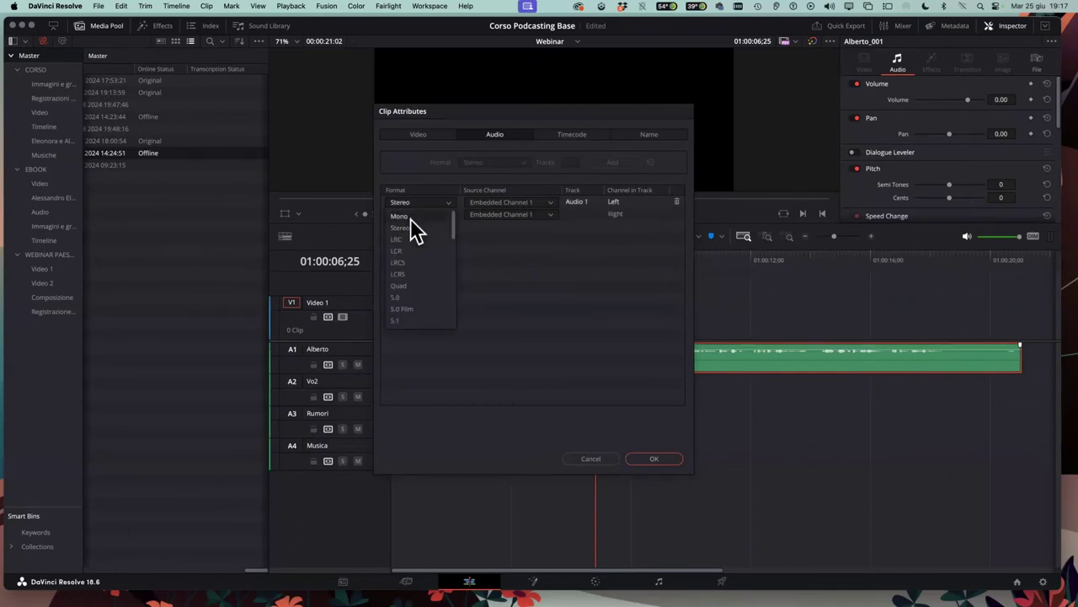
click(501, 251)
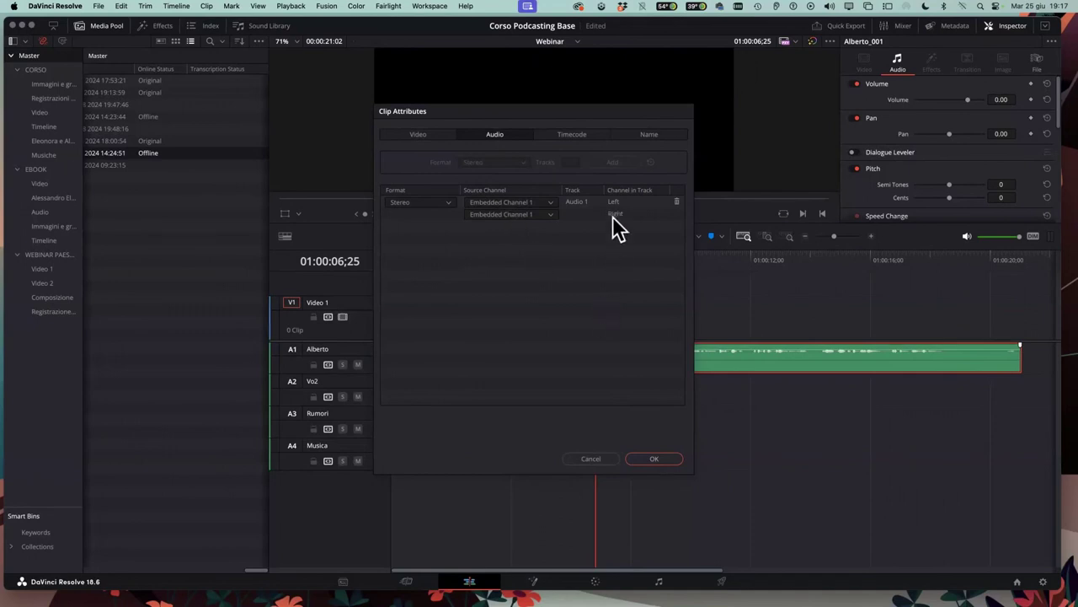
click(653, 458)
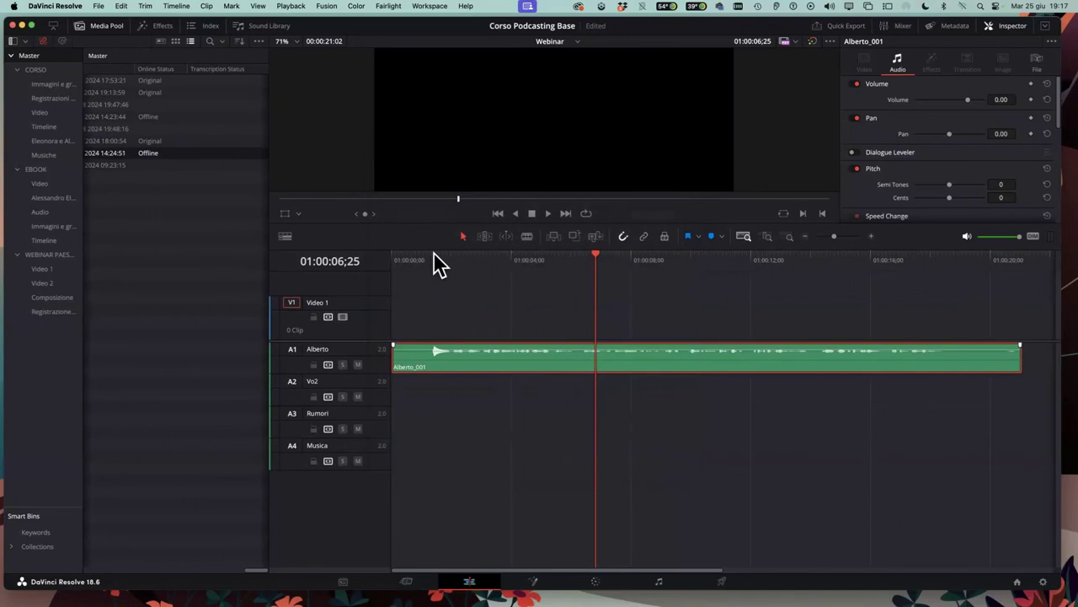
click(434, 261)
click(548, 212)
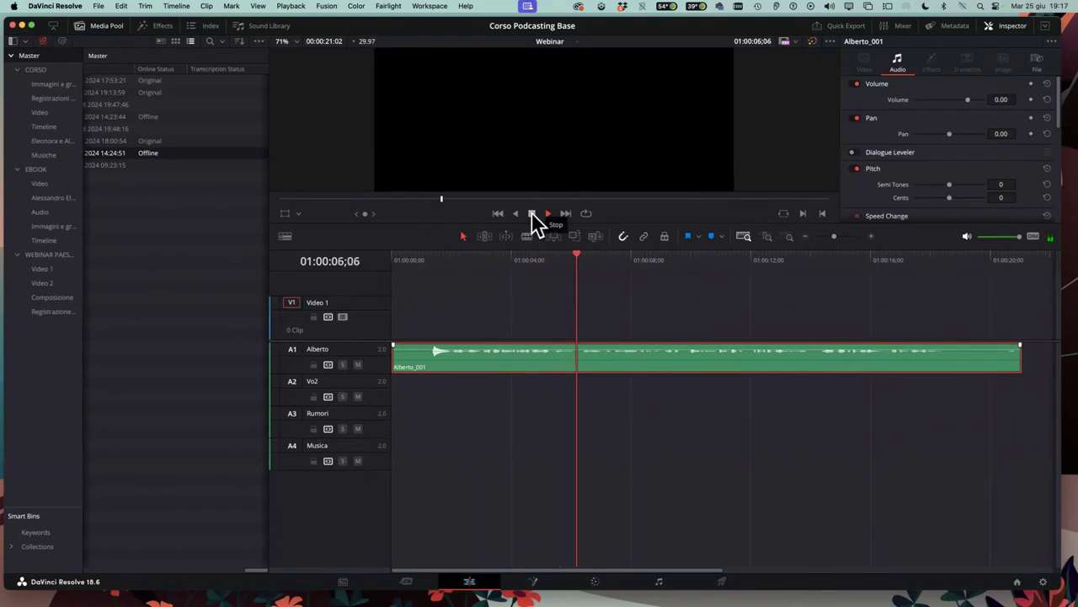
click(531, 214)
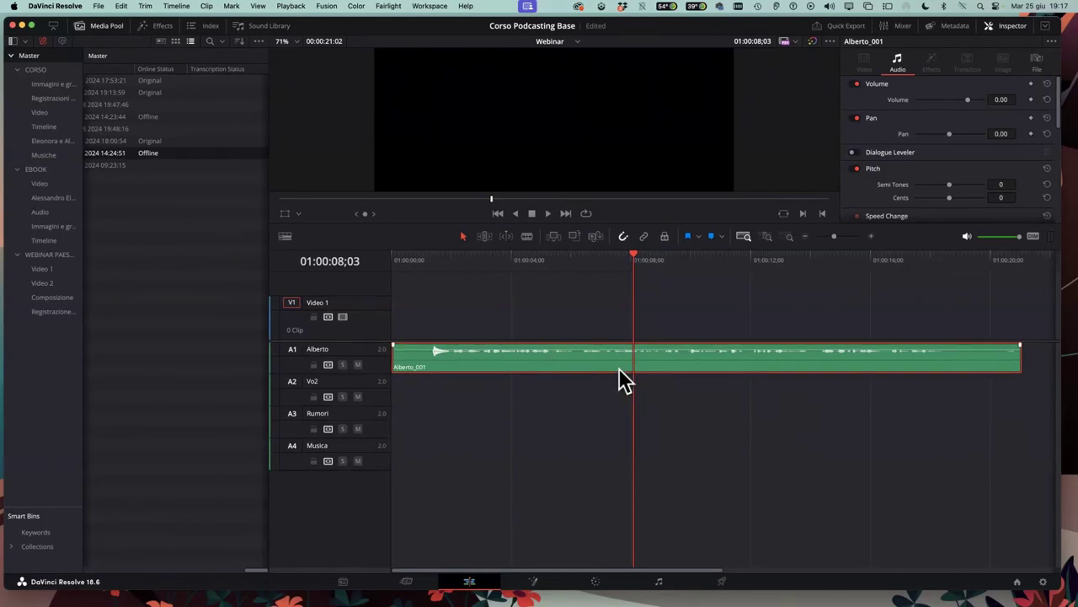
Leave Alberto_001 as three separated pieces and set True Peak normalization to -9 for the first
drag(643, 369, 999, 387)
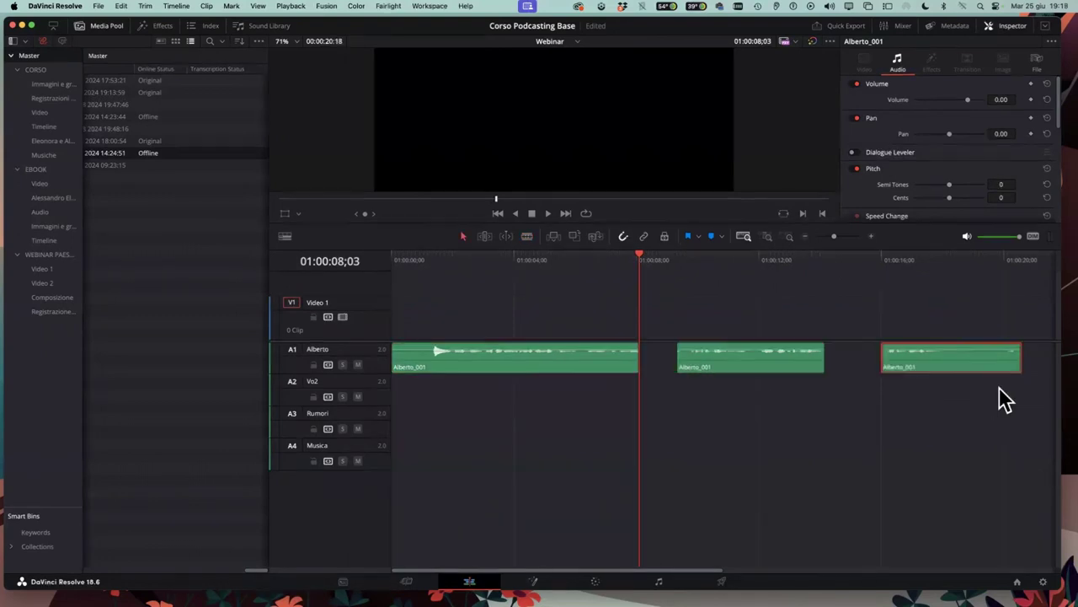
right_click(511, 371)
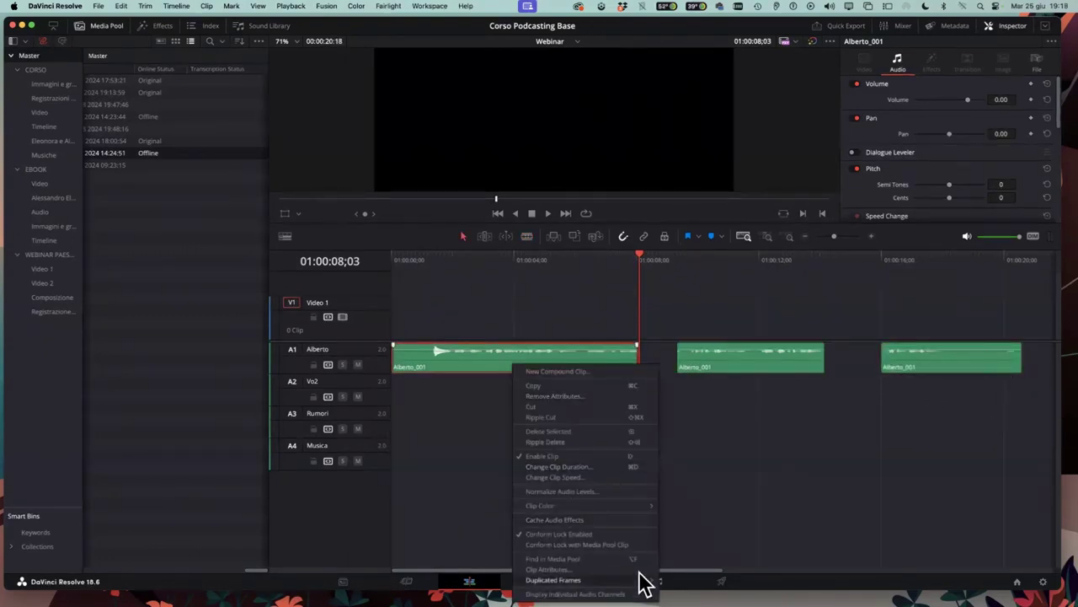
mouse_move(643, 580)
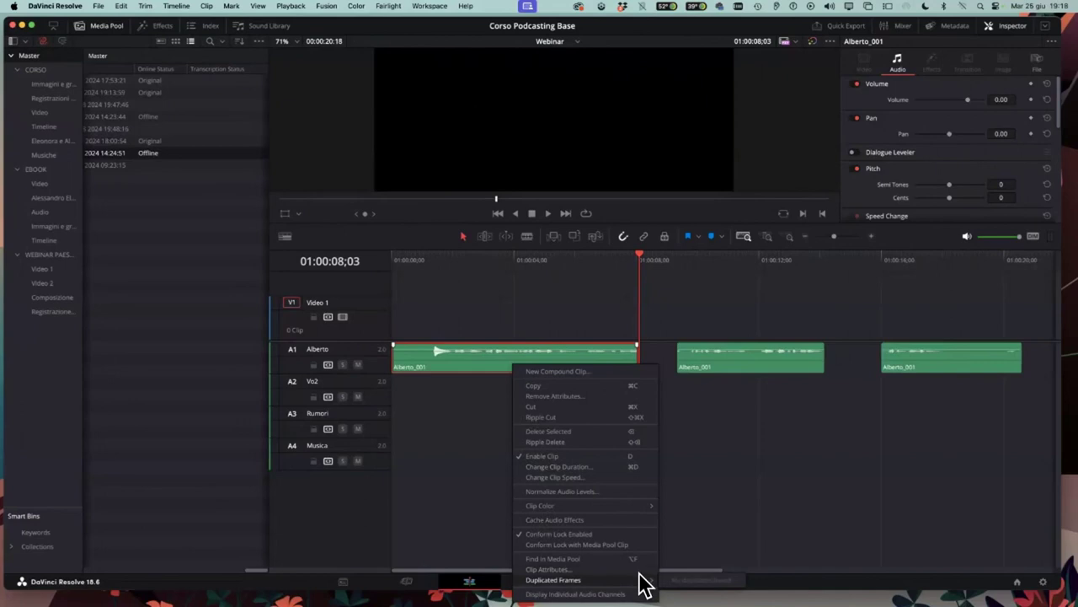
click(571, 492)
click(548, 263)
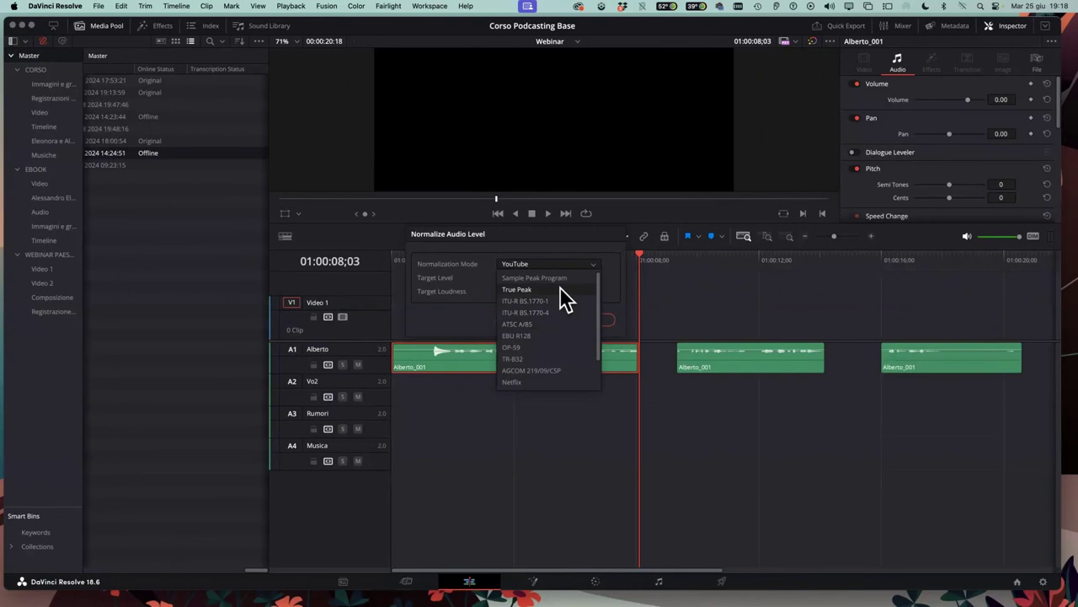
click(524, 290)
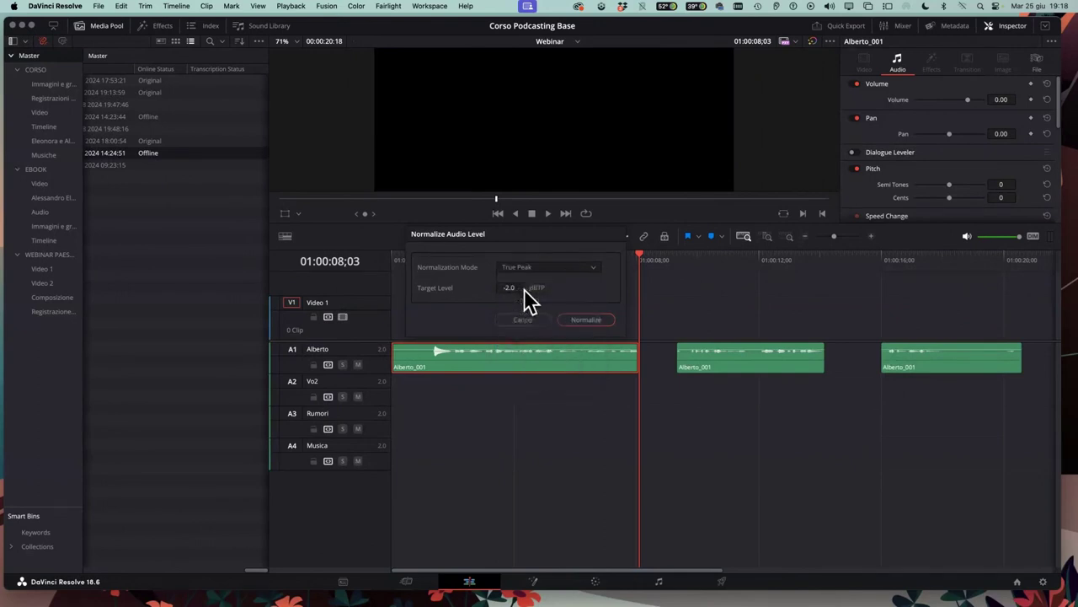
drag(508, 287, 487, 290)
text(-9)
Apply the normalization, bringing the first piece to -4.70, and play it back from the start
click(587, 320)
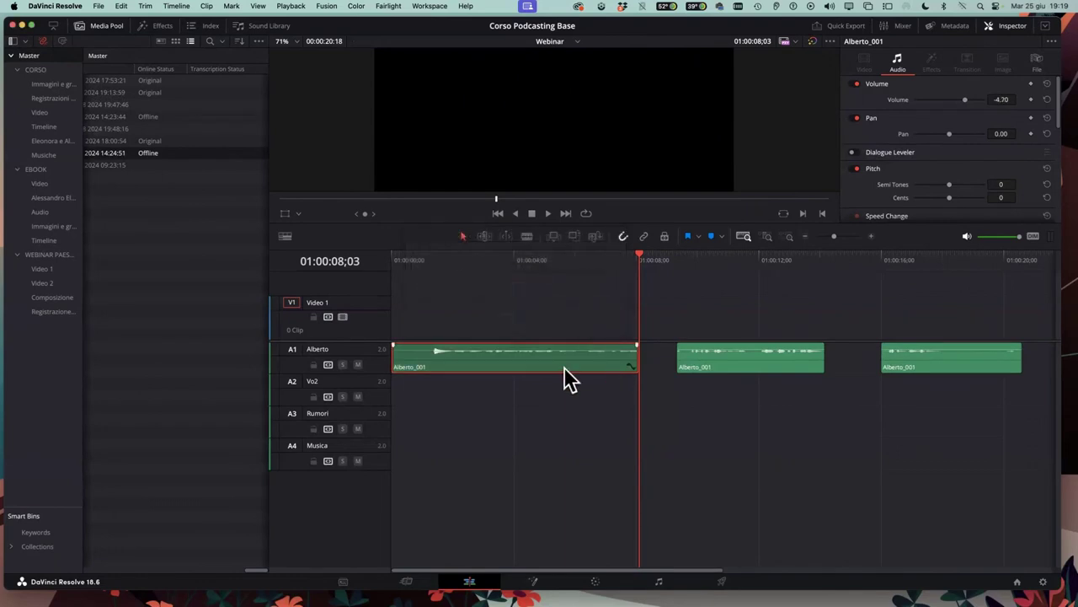
click(428, 257)
key(space)
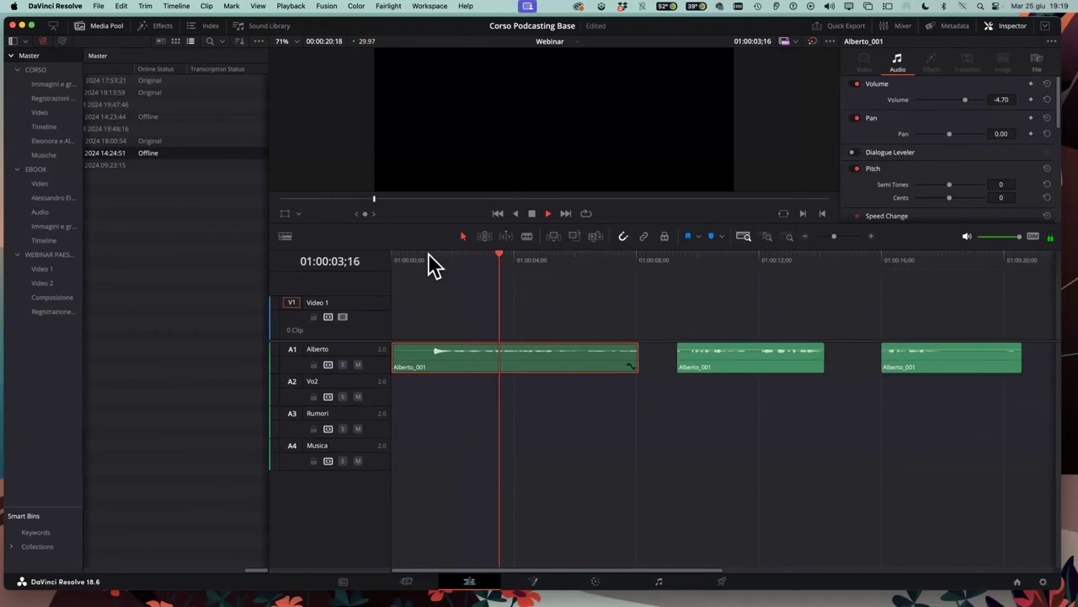
key(space)
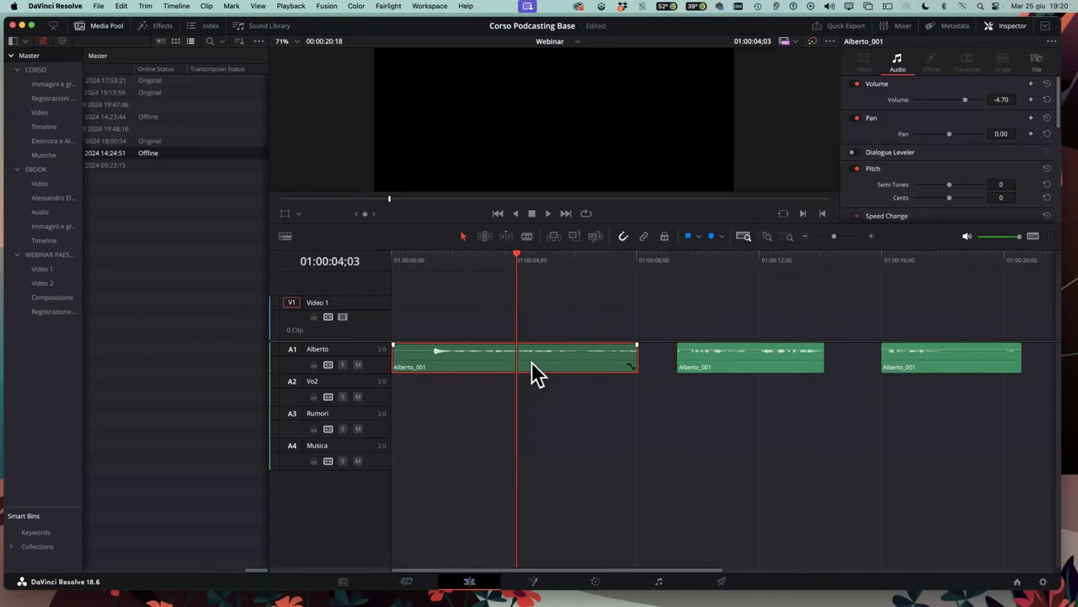
Open the first Alberto_001 clip's attributes and close them without changes
right_click(531, 364)
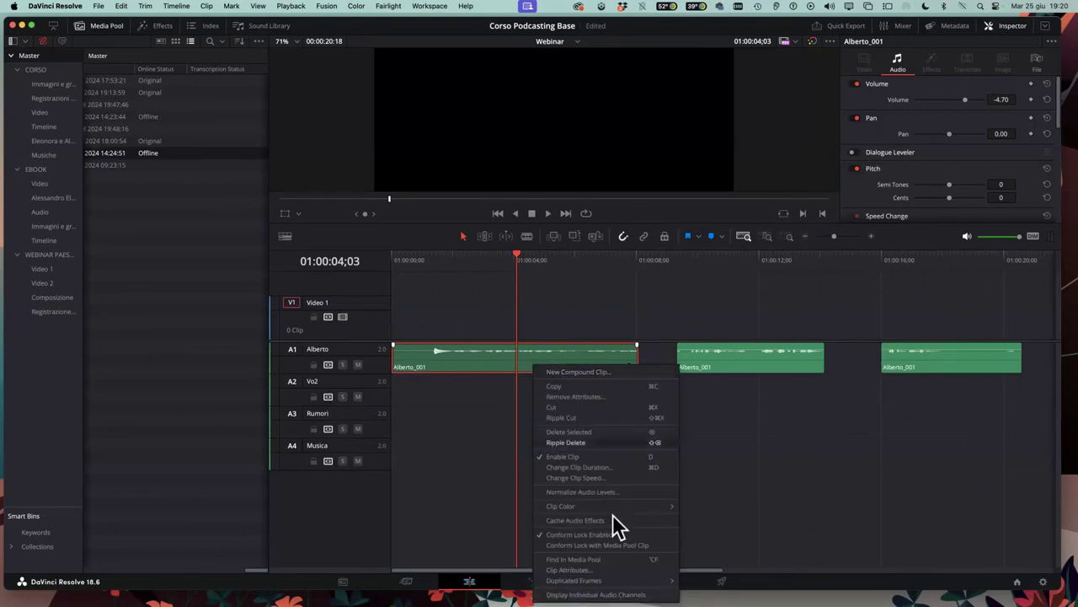
click(569, 571)
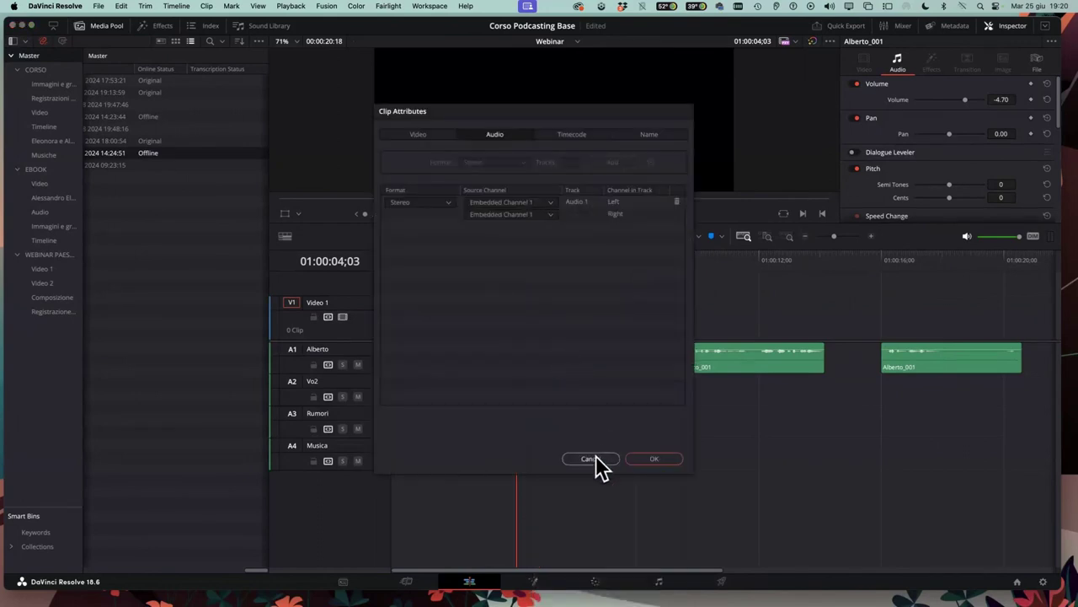
click(589, 460)
Normalize the first Alberto_001 clip to the YouTube standard, raising its volume to 3.30
right_click(551, 364)
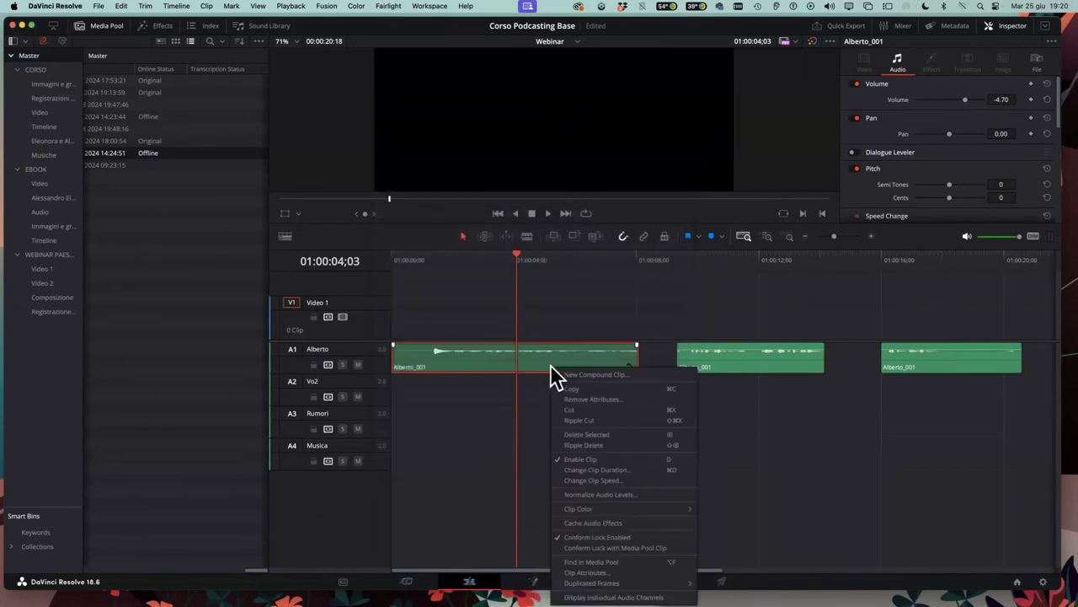
click(599, 494)
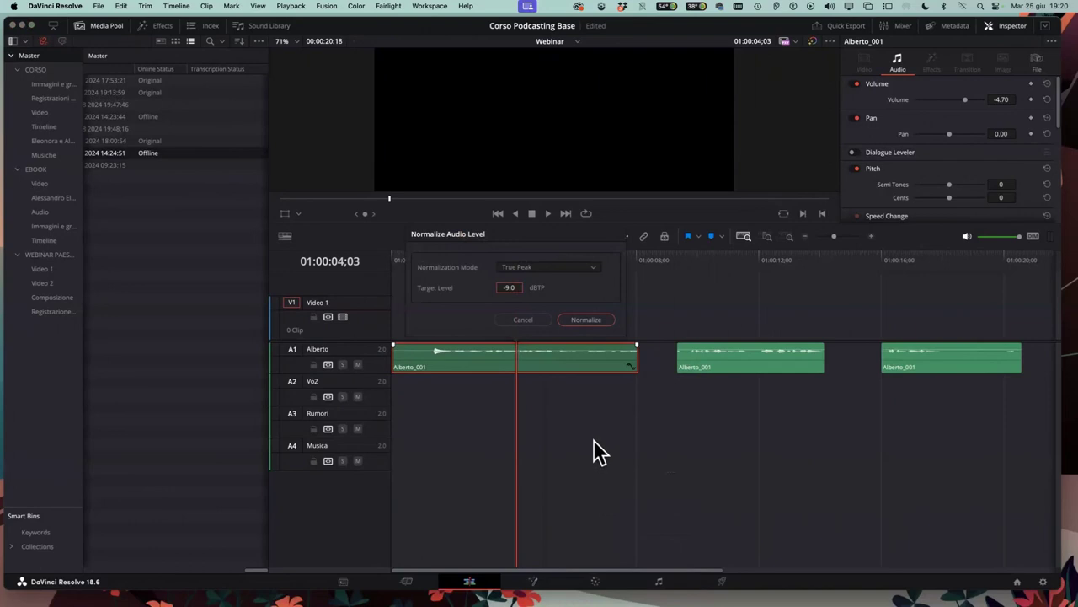
click(566, 266)
scroll(561, 347, down, 2)
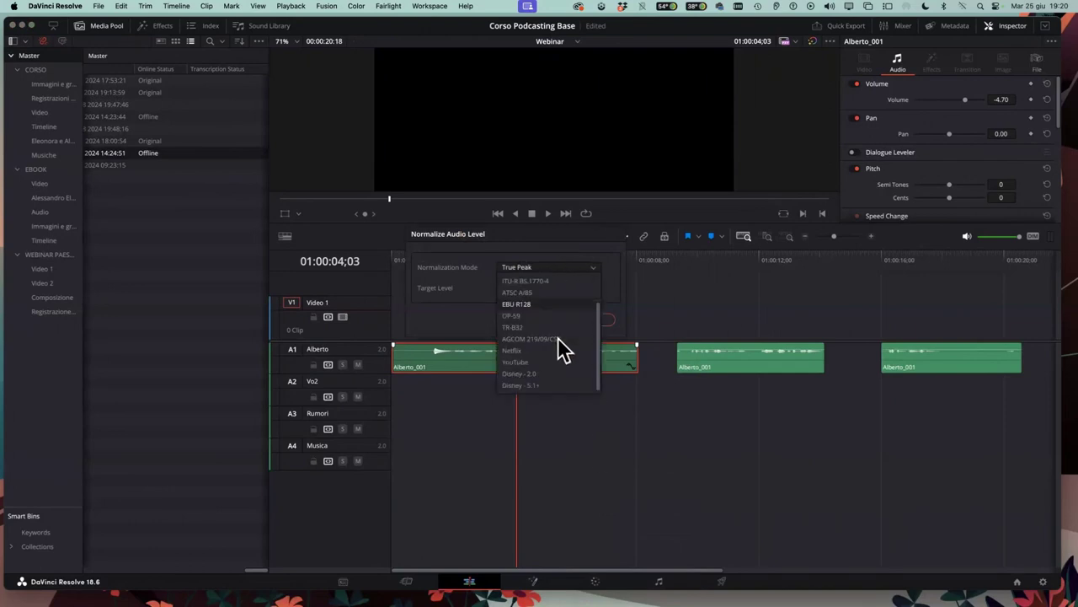
click(515, 364)
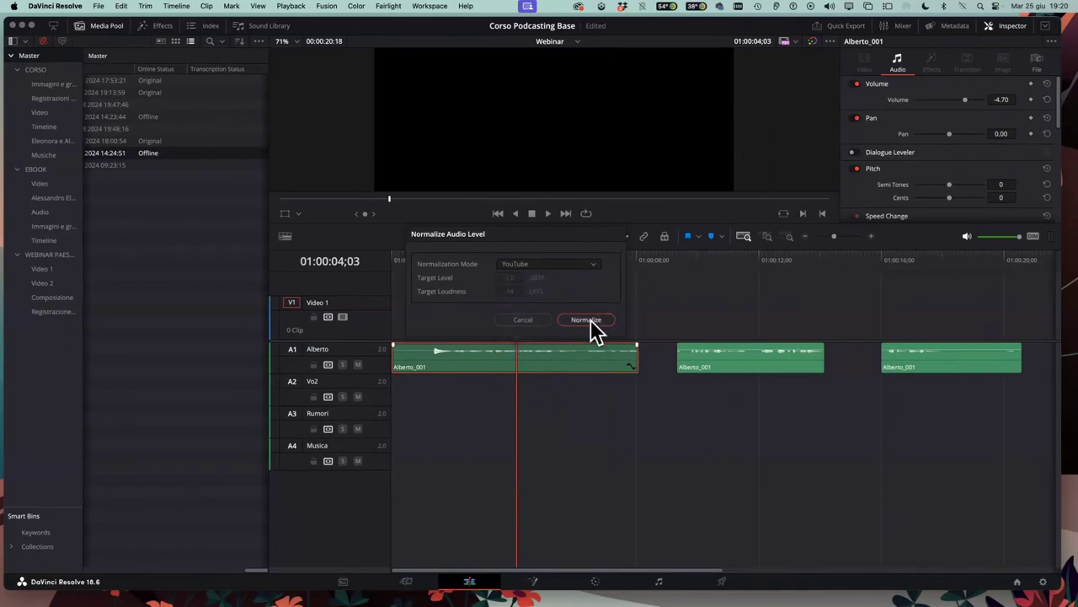
click(591, 319)
right_click(546, 362)
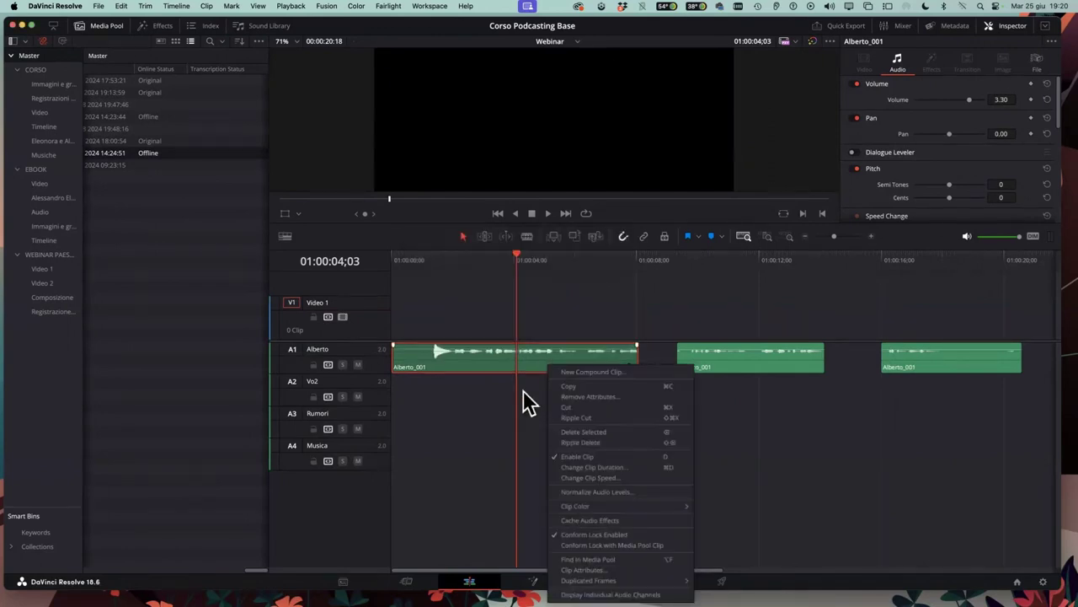
click(525, 397)
drag(948, 387, 595, 368)
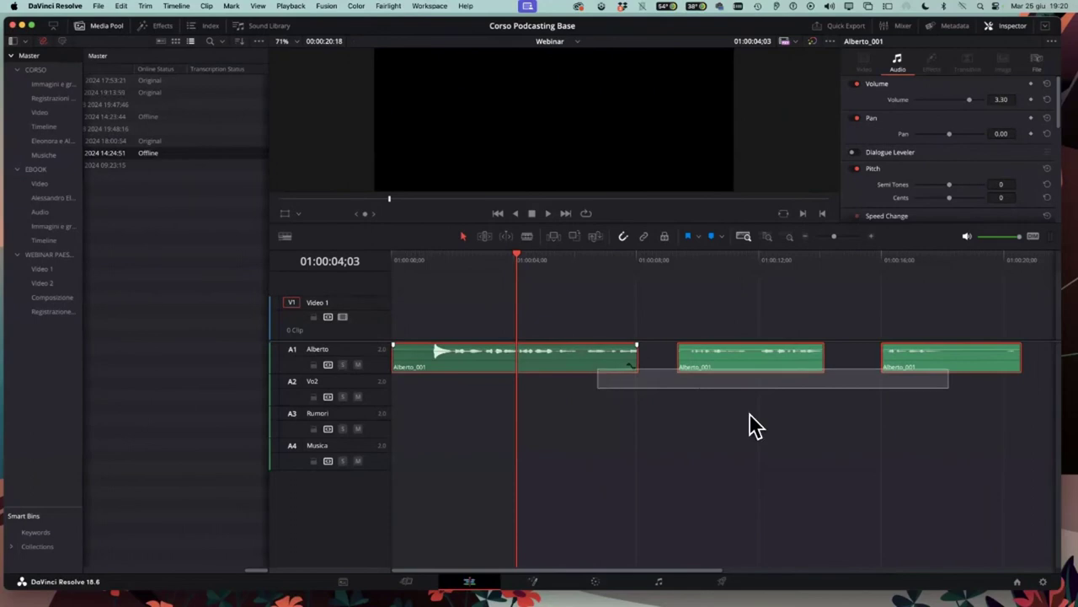
mouse_move(944, 399)
mouse_down()
mouse_move(813, 376)
mouse_move(586, 372)
mouse_up()
right_click(579, 359)
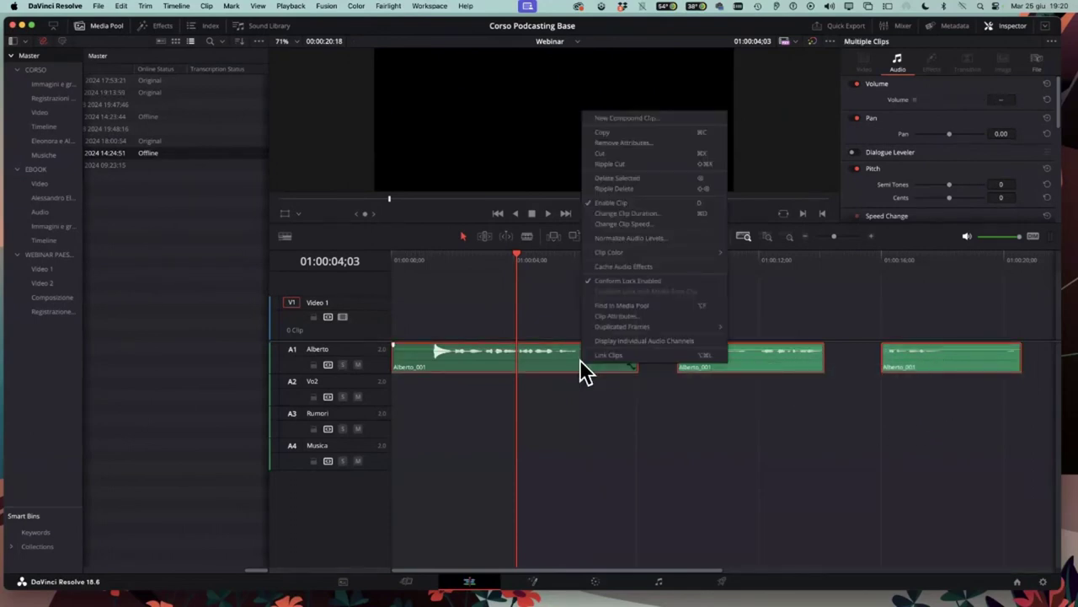
click(626, 238)
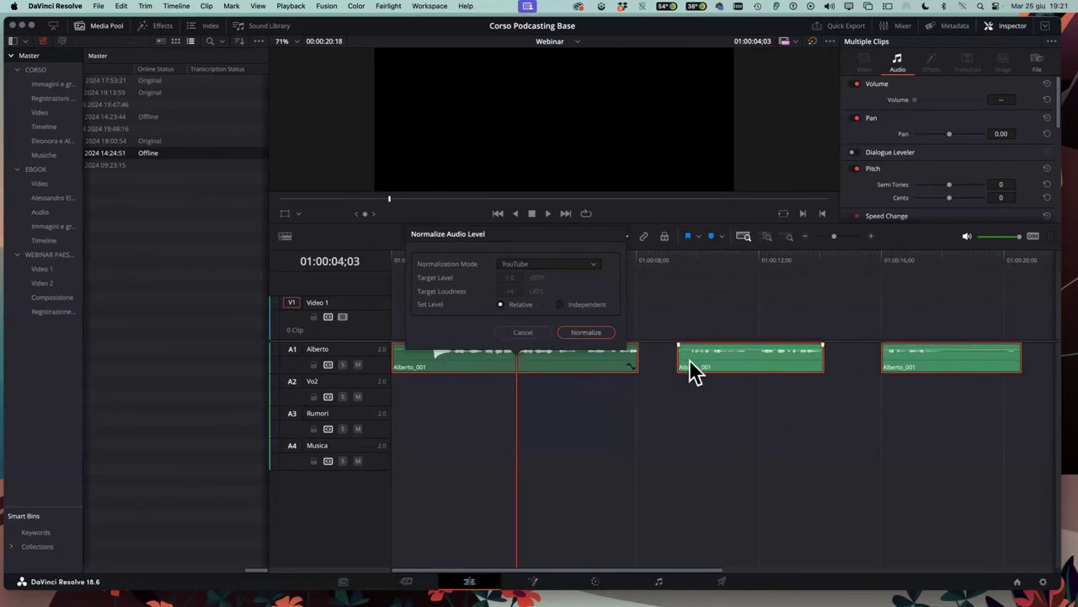
click(530, 330)
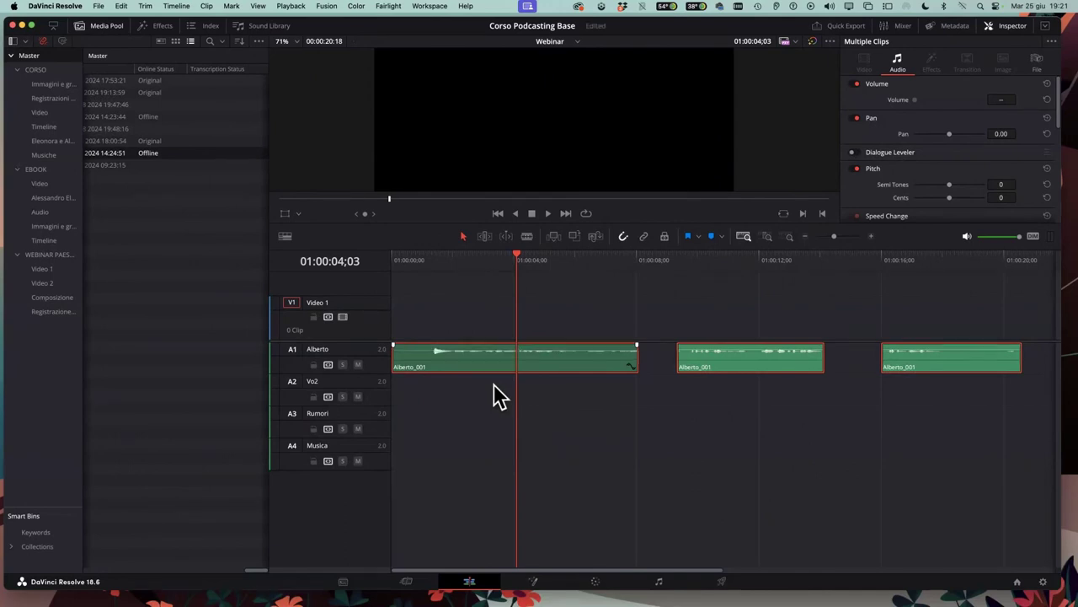
key(super+z)
Undo the remaining clip edits, save, then reload Webinar via the Paesaggio sonoro e voce timeline
key(super+z)
key(super+z)
key(super+z)
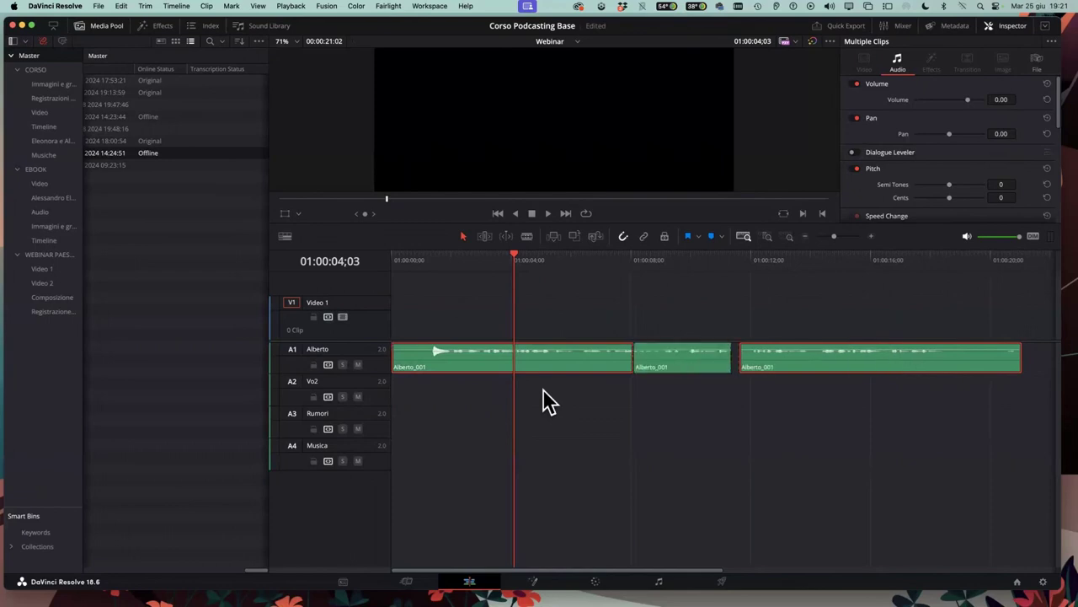
key(super+z)
key(super+z)
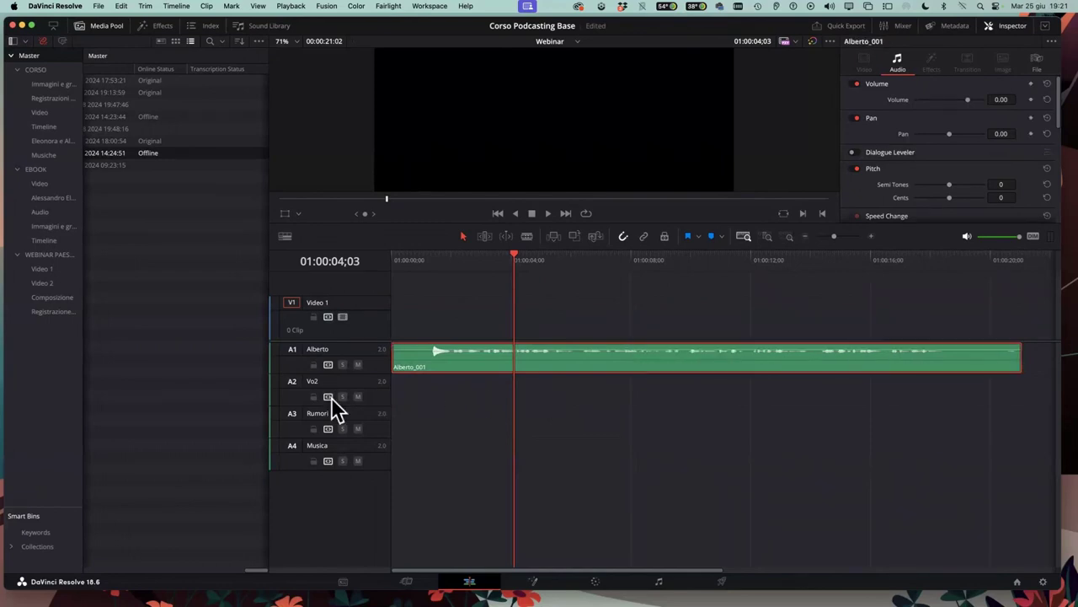
key(super+s)
click(574, 41)
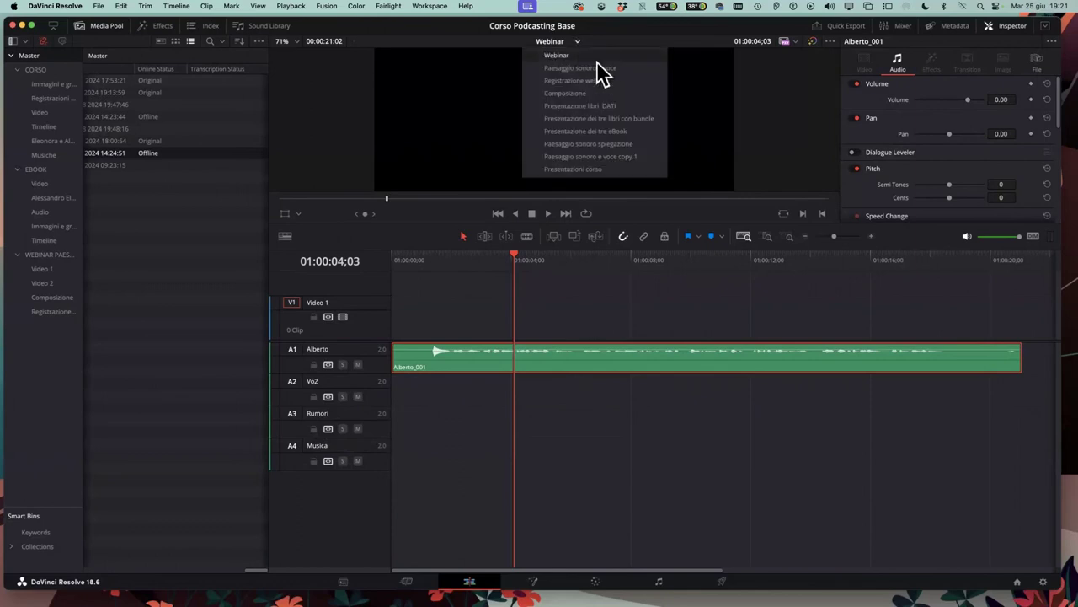
click(599, 69)
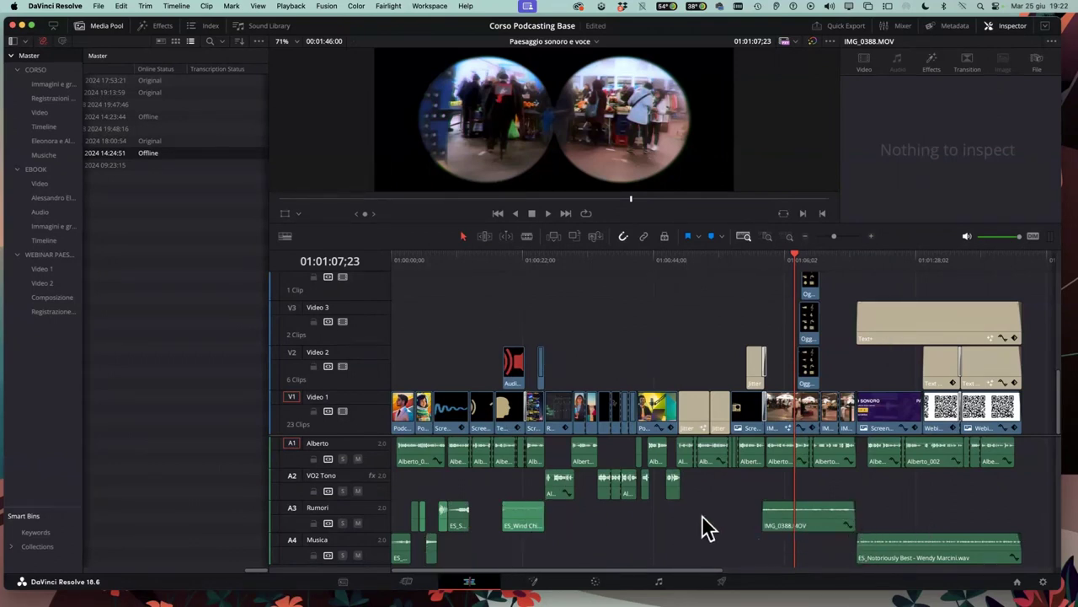
click(543, 40)
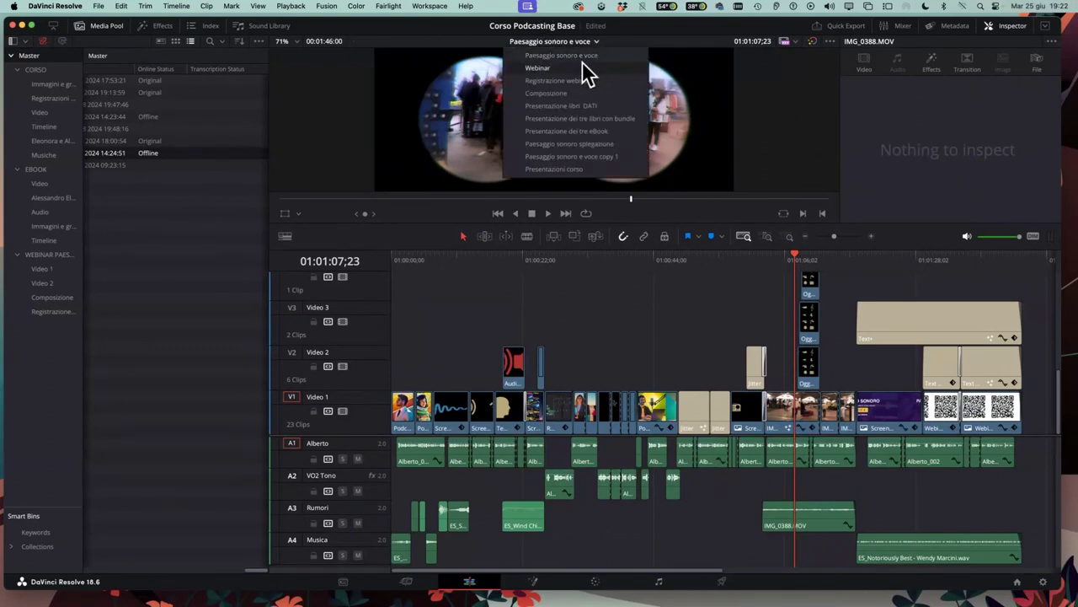
click(556, 67)
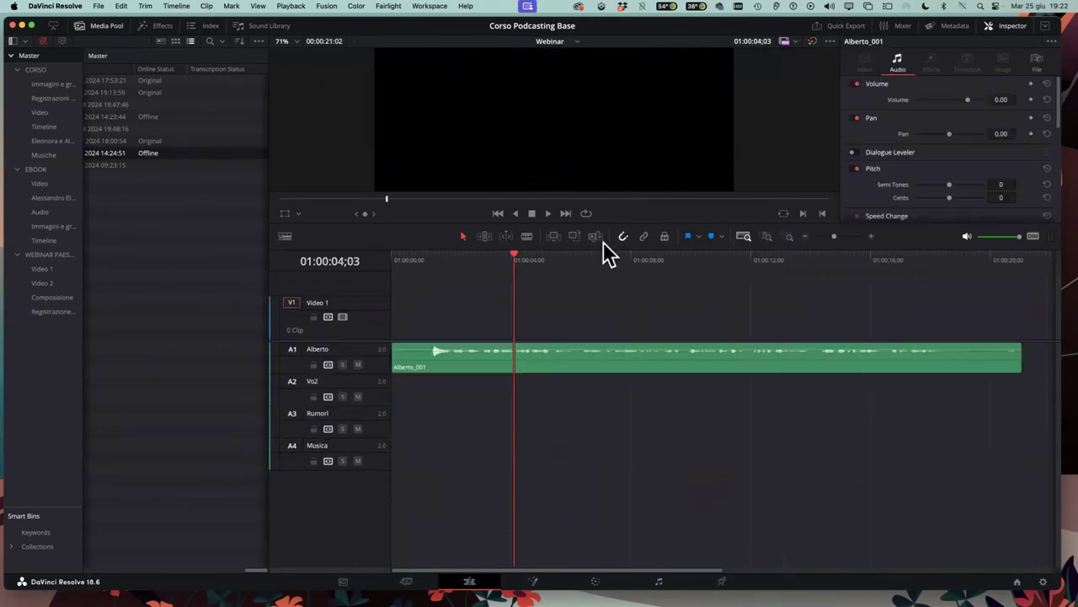
Select the Alberto_001 clip and make the video track area slightly taller
click(547, 368)
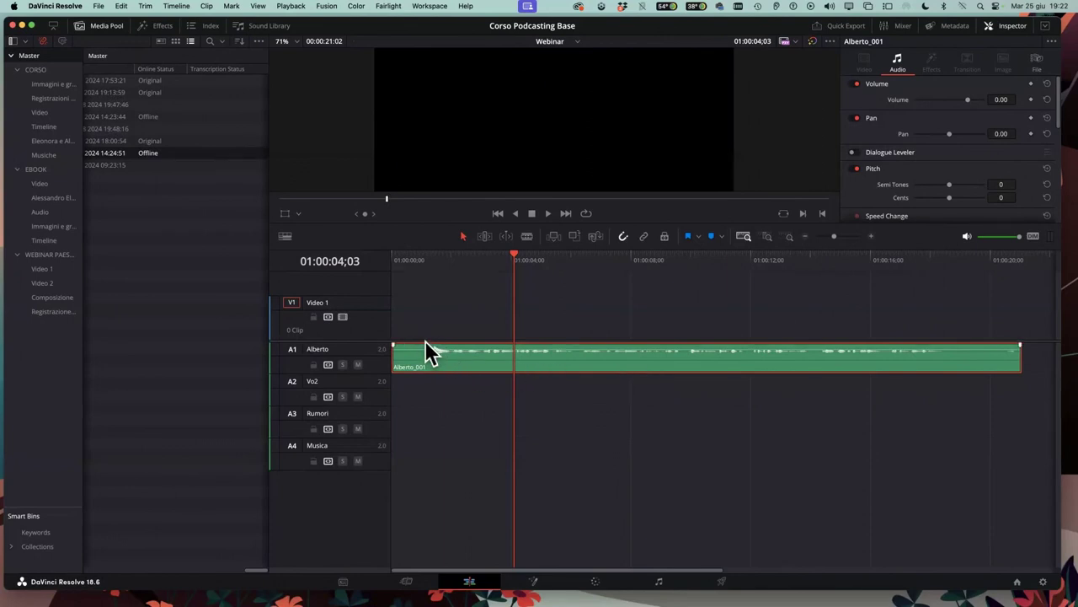
drag(426, 341, 427, 349)
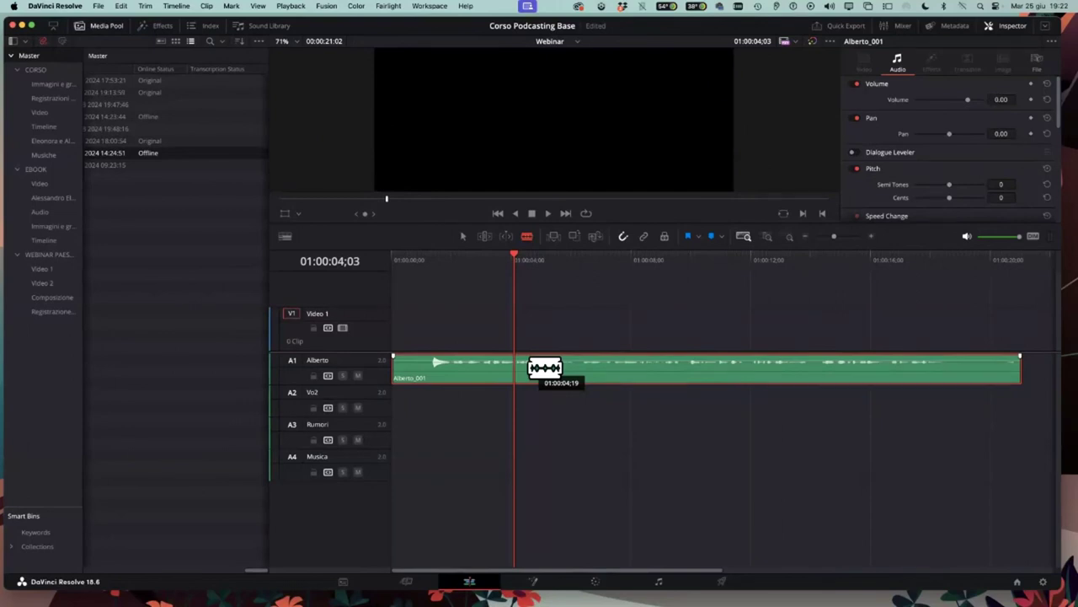
Try a blade cut on the Alberto clip at about 5 seconds, undo it, and save
key(a)
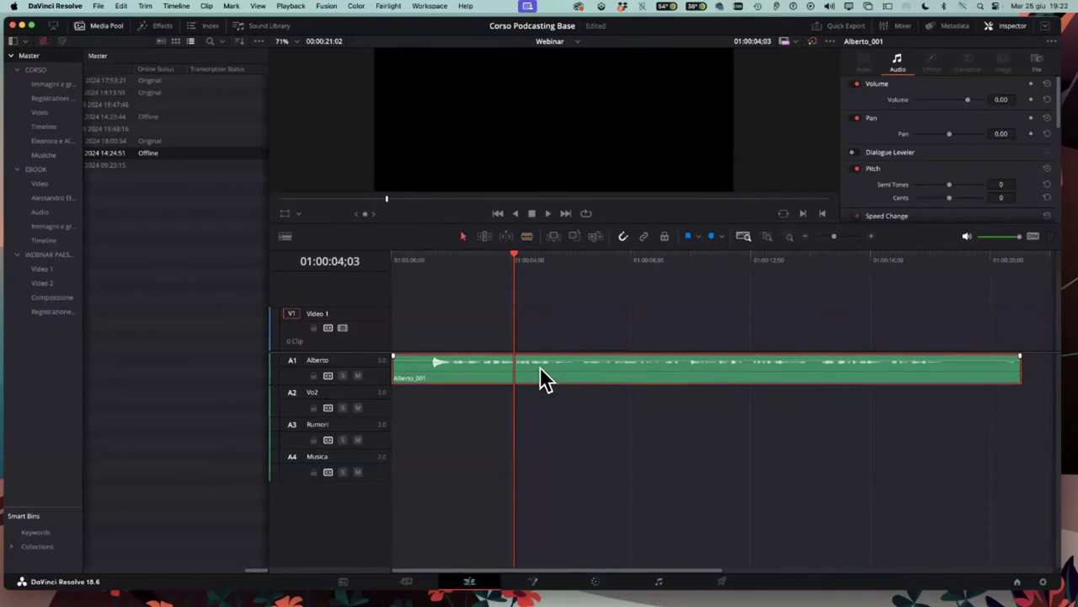
drag(571, 368, 533, 373)
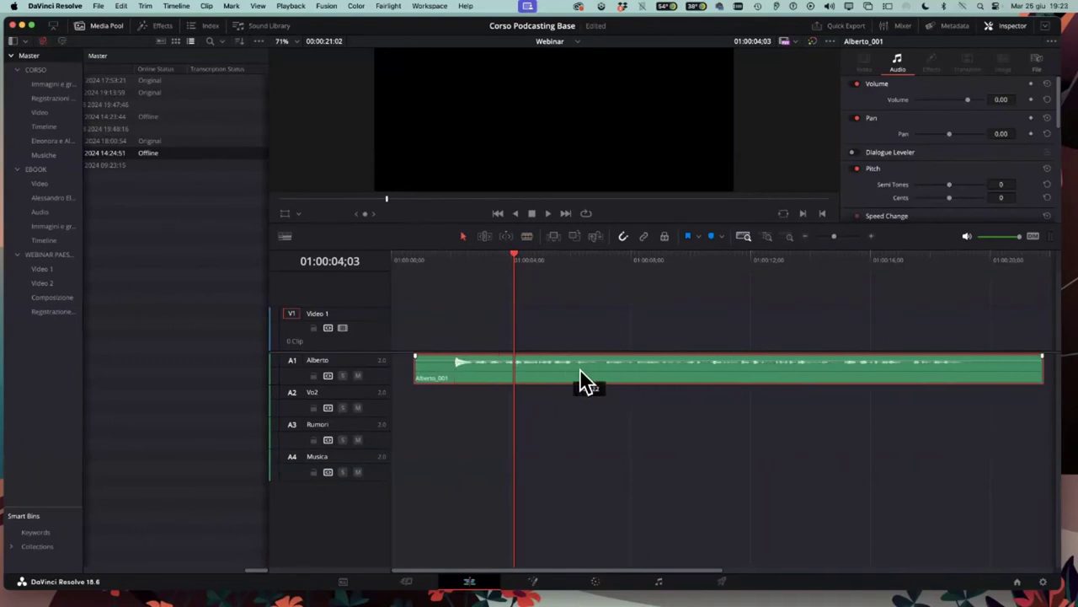
key(b)
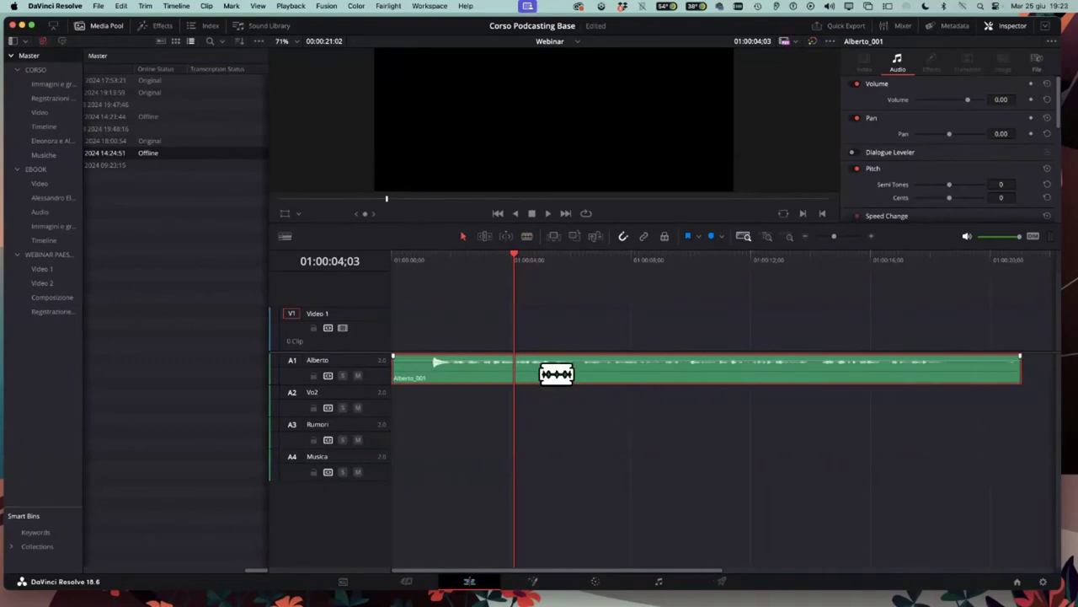
click(549, 368)
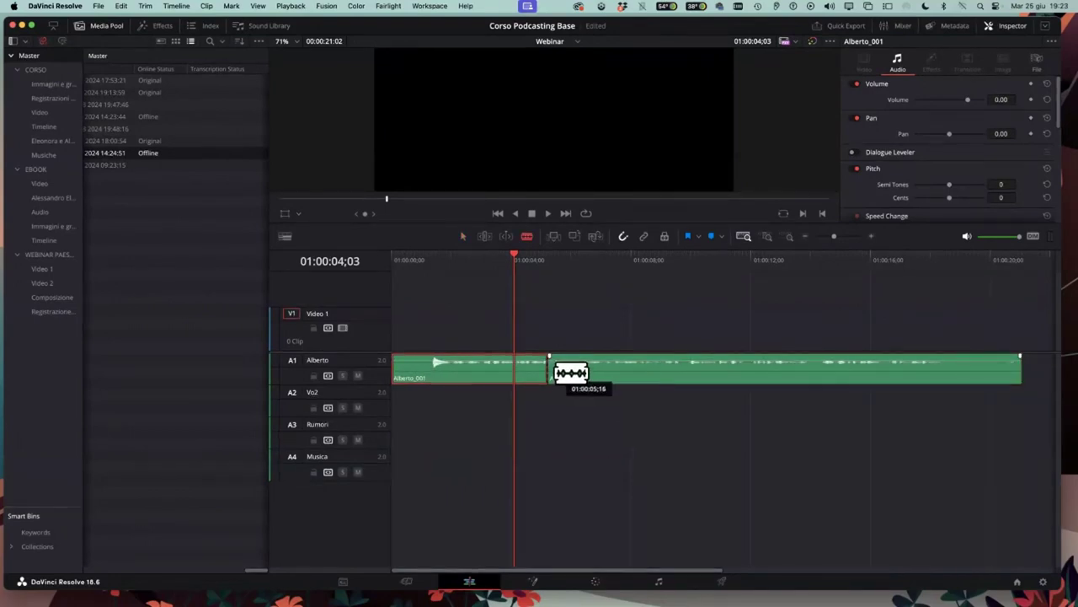
key(super+z)
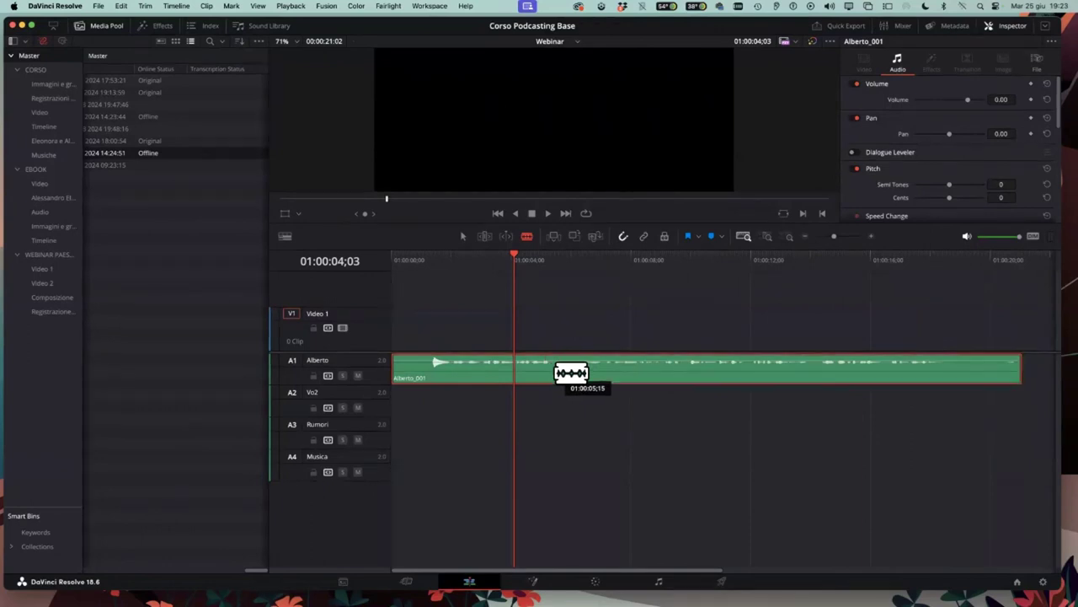
key(a)
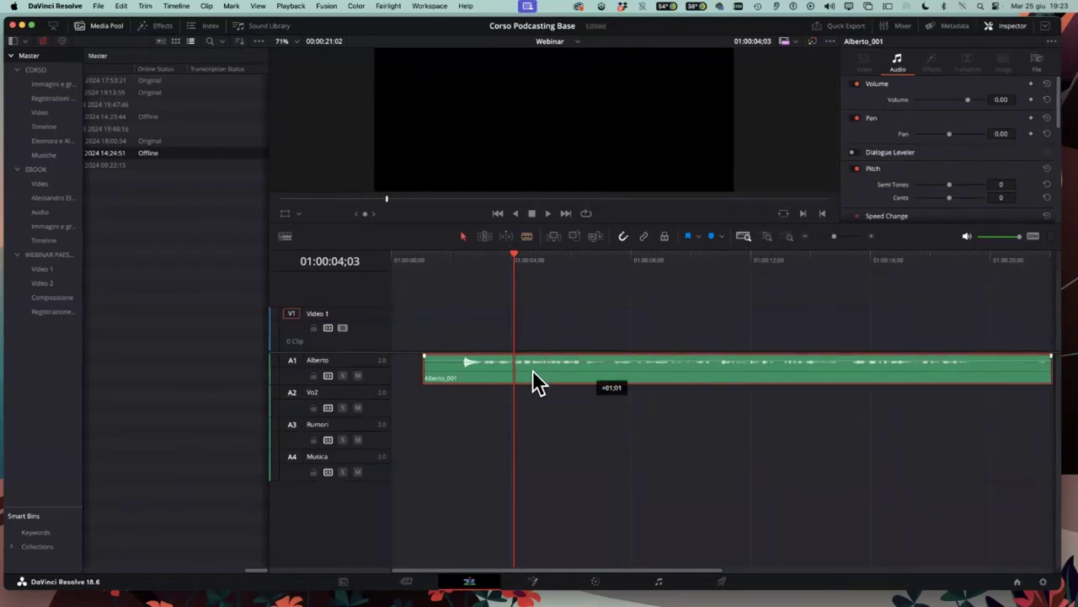
key(super+s)
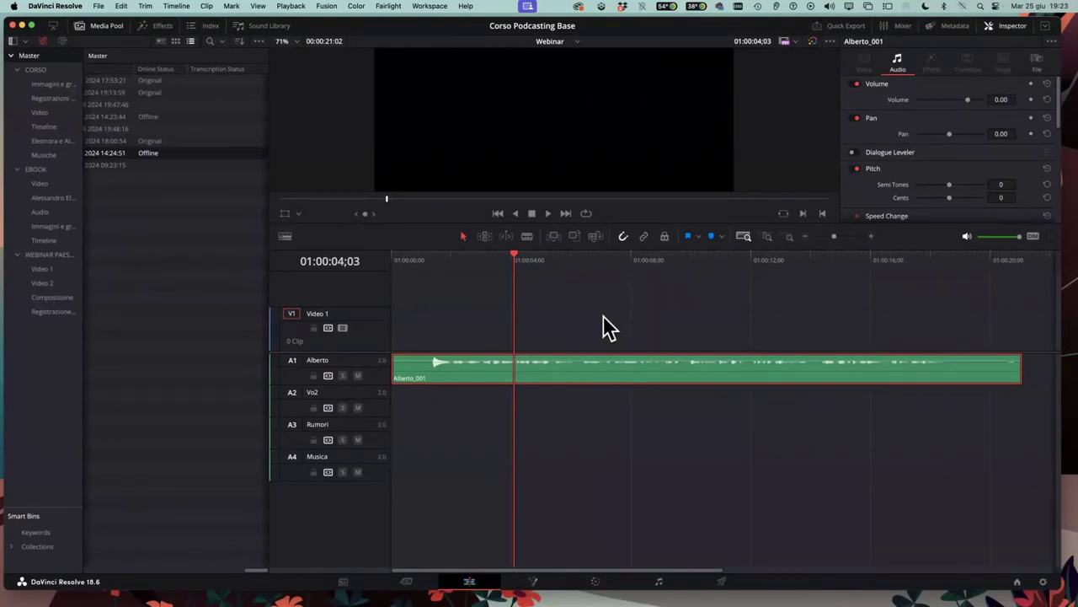
Trim the Alberto clip's head and tail and move it to the timeline start
key(t)
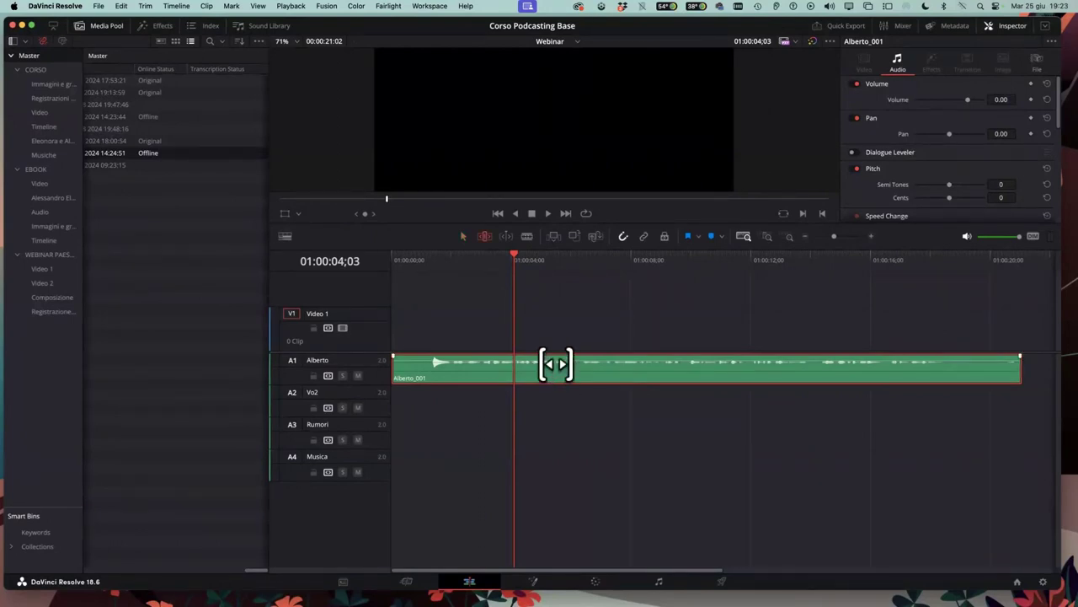
mouse_move(556, 364)
mouse_down()
mouse_move(582, 364)
mouse_move(542, 364)
mouse_up()
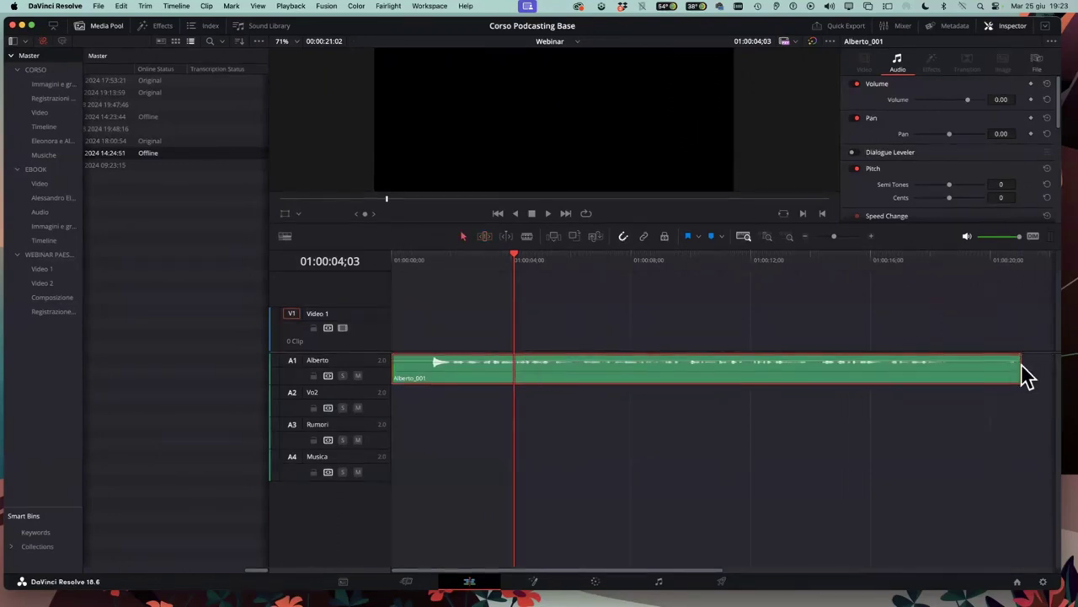
key(a)
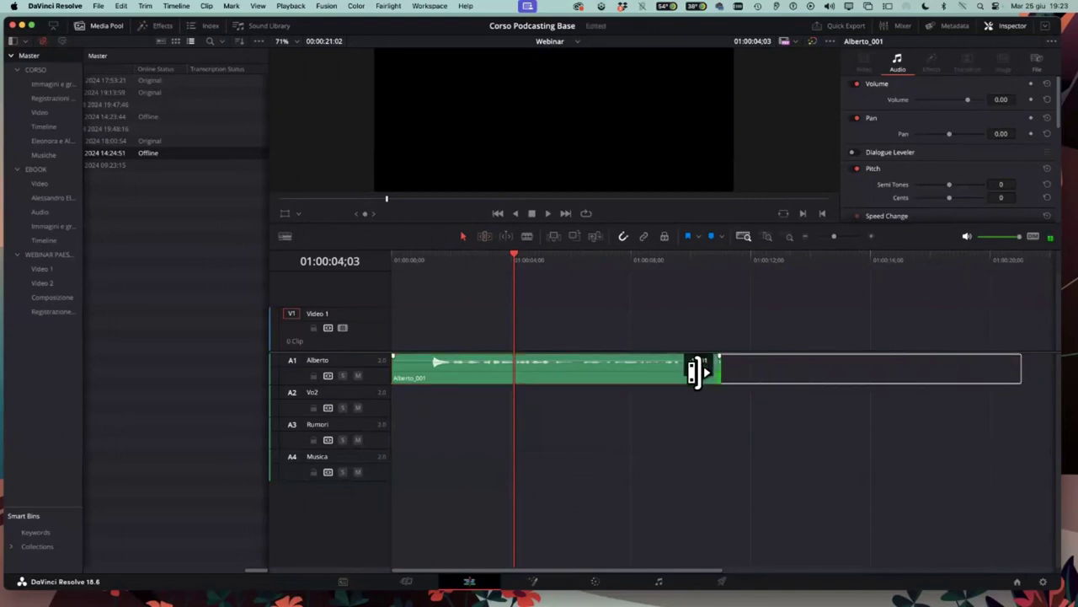
drag(965, 364, 624, 394)
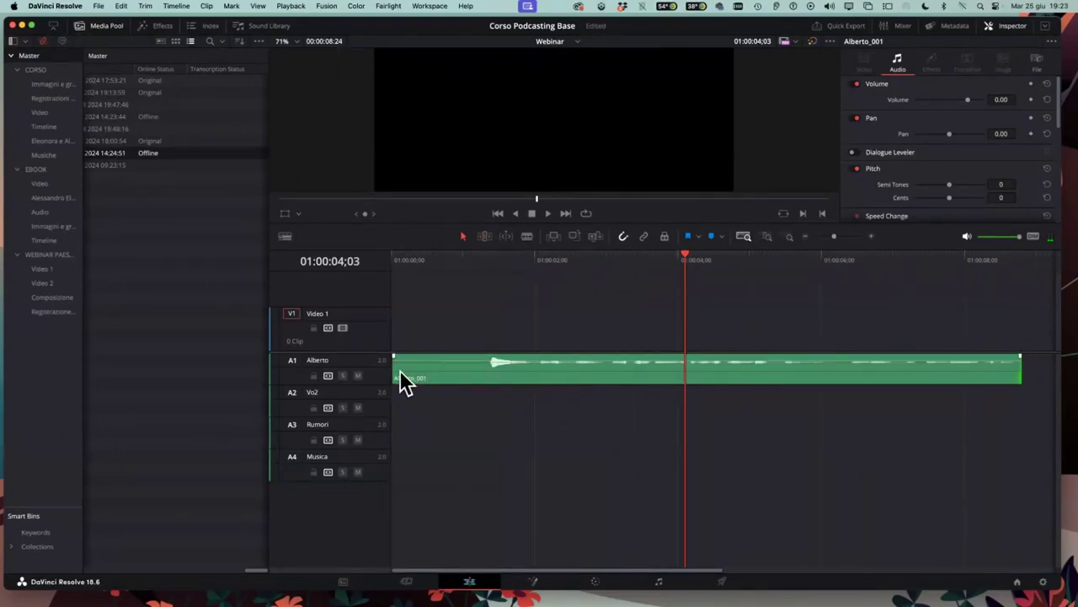
drag(395, 371, 606, 371)
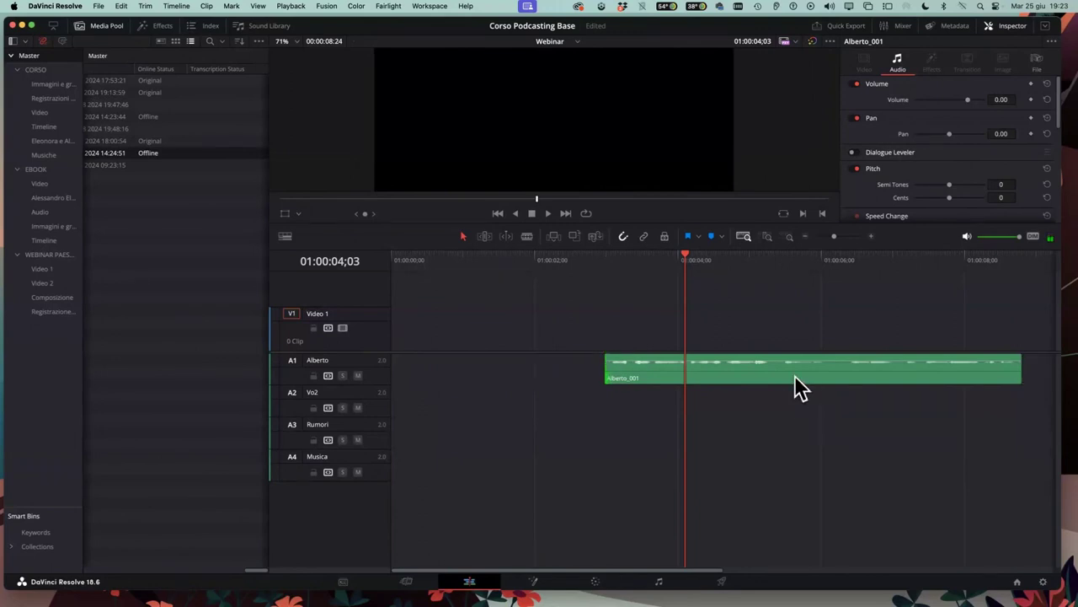
drag(795, 374, 601, 378)
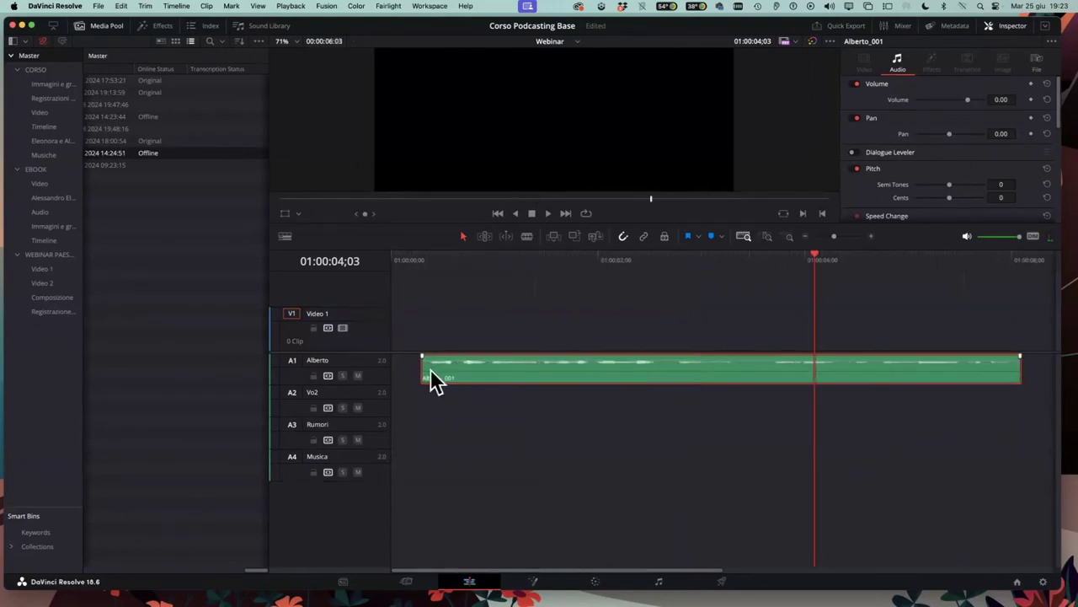
Zoom the timeline to fit and park the playhead at the clip's end near 01:00:06
click(766, 237)
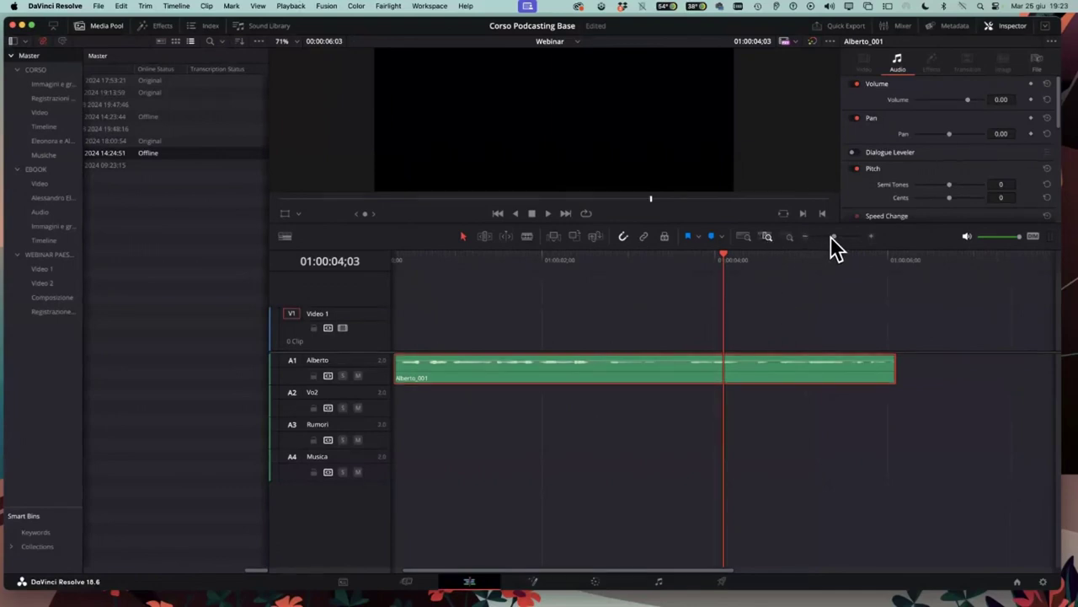
drag(830, 238, 849, 238)
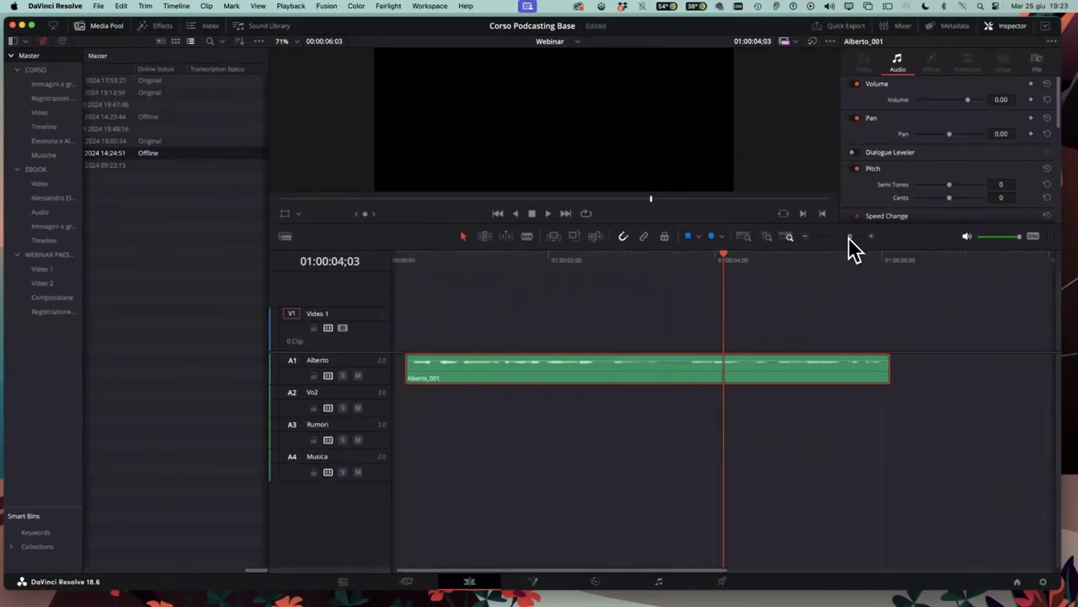
click(689, 260)
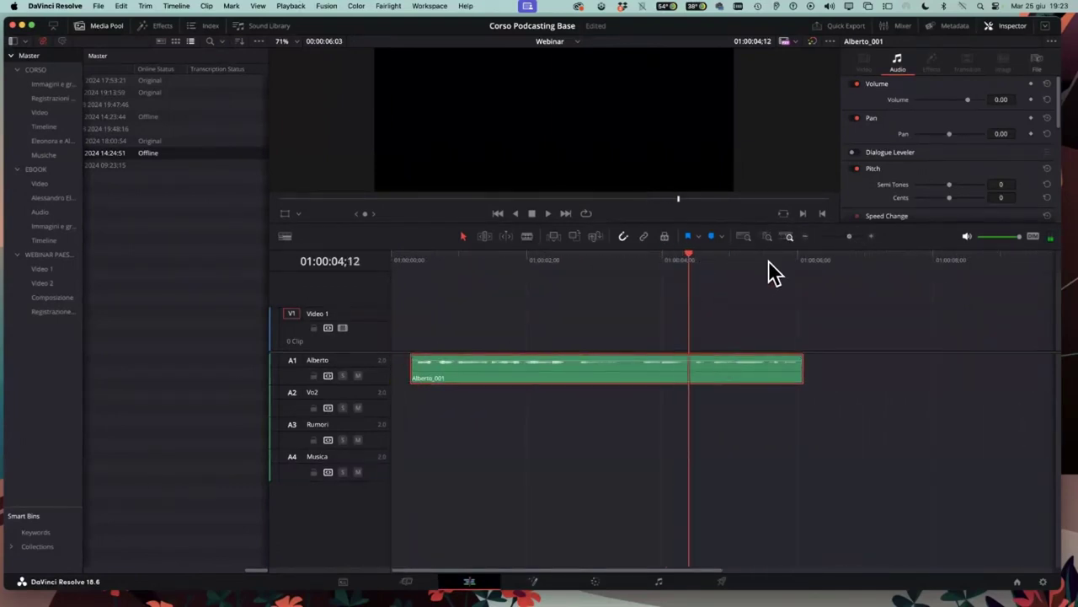
drag(768, 260, 804, 261)
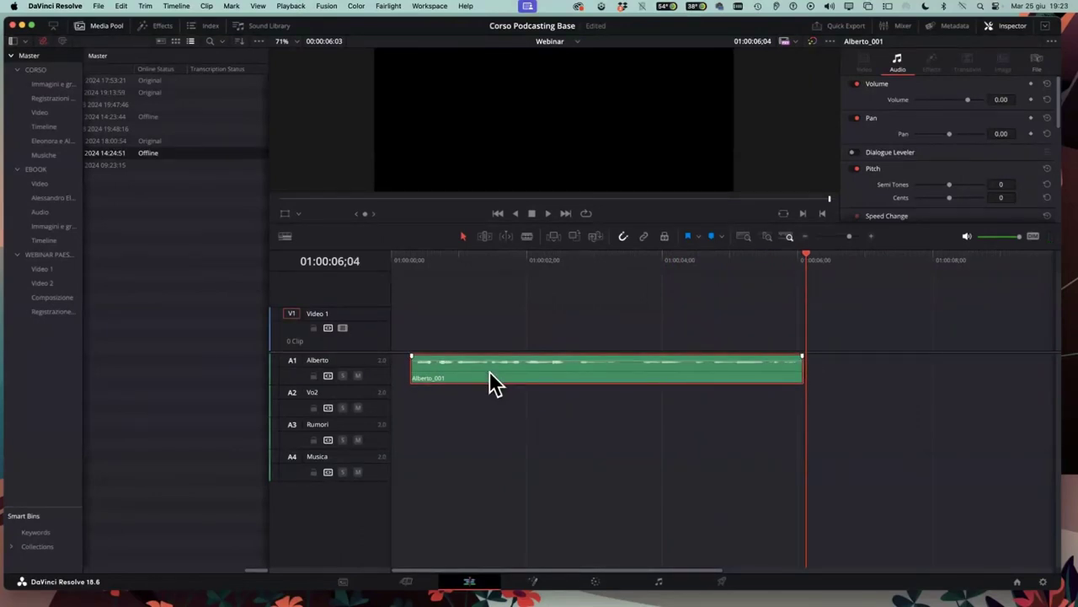
right_click(616, 368)
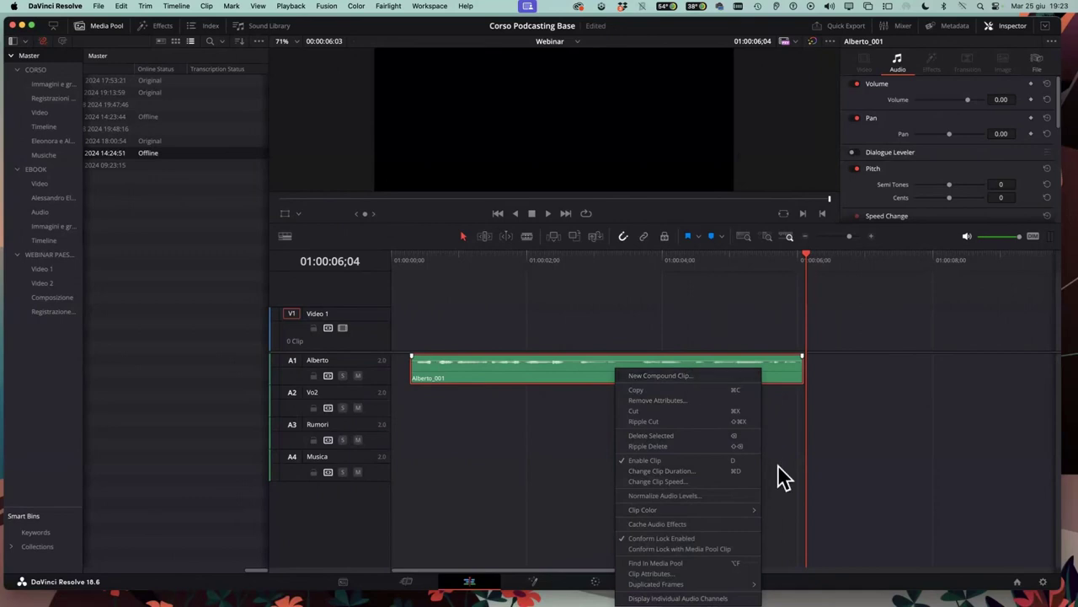
Locate the Alberto clip's source in the media pool, preview it, and return to Webinar
click(670, 562)
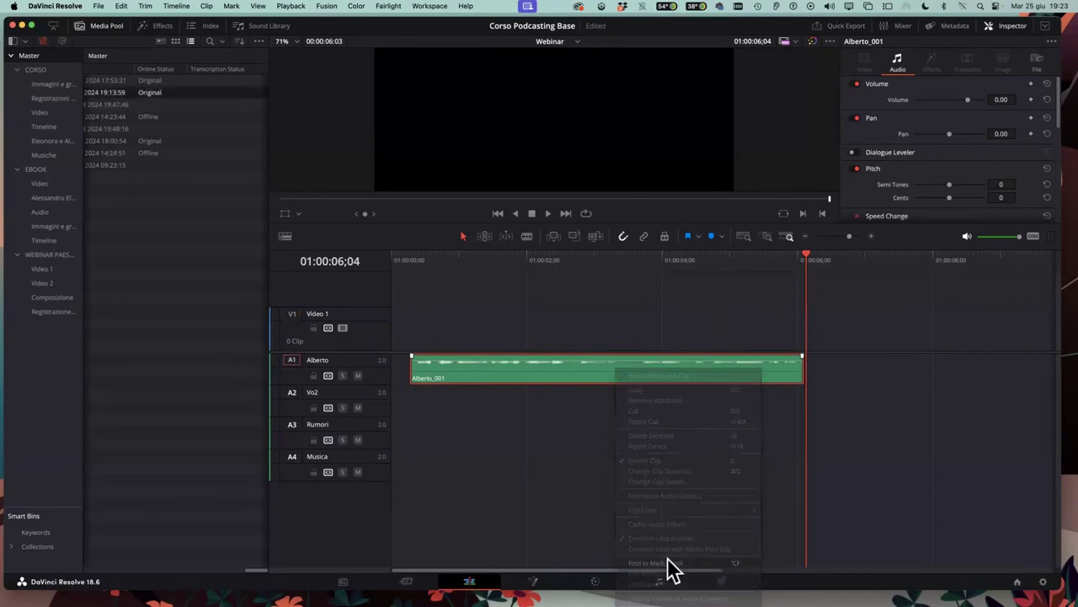
click(107, 94)
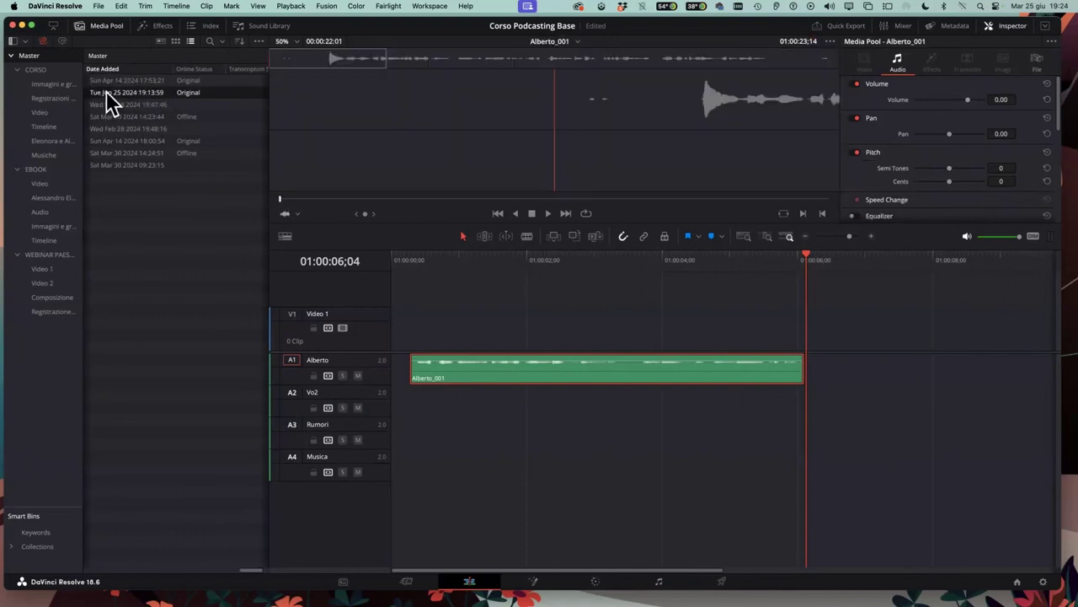
click(596, 375)
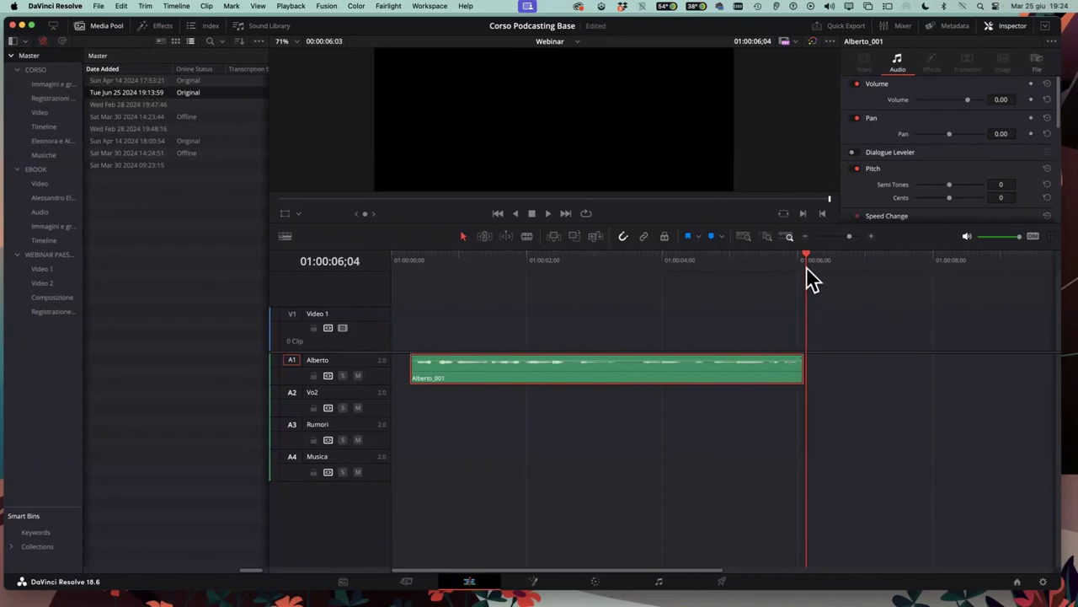
drag(807, 254, 805, 254)
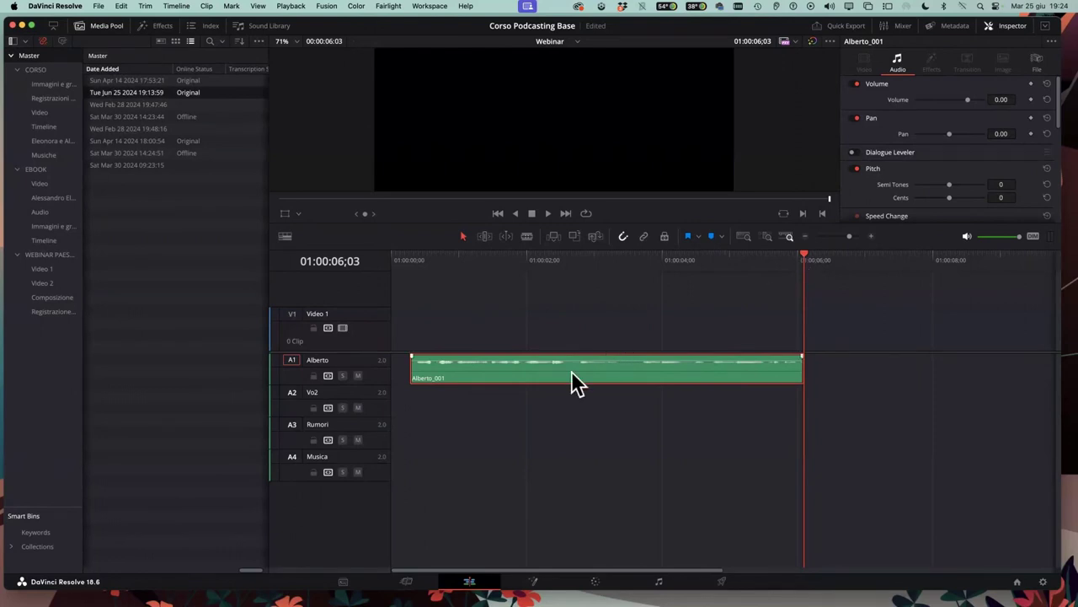
Slip the Alberto clip's audio a few frames in Trim mode, then return to Selection mode
key(t)
click(600, 366)
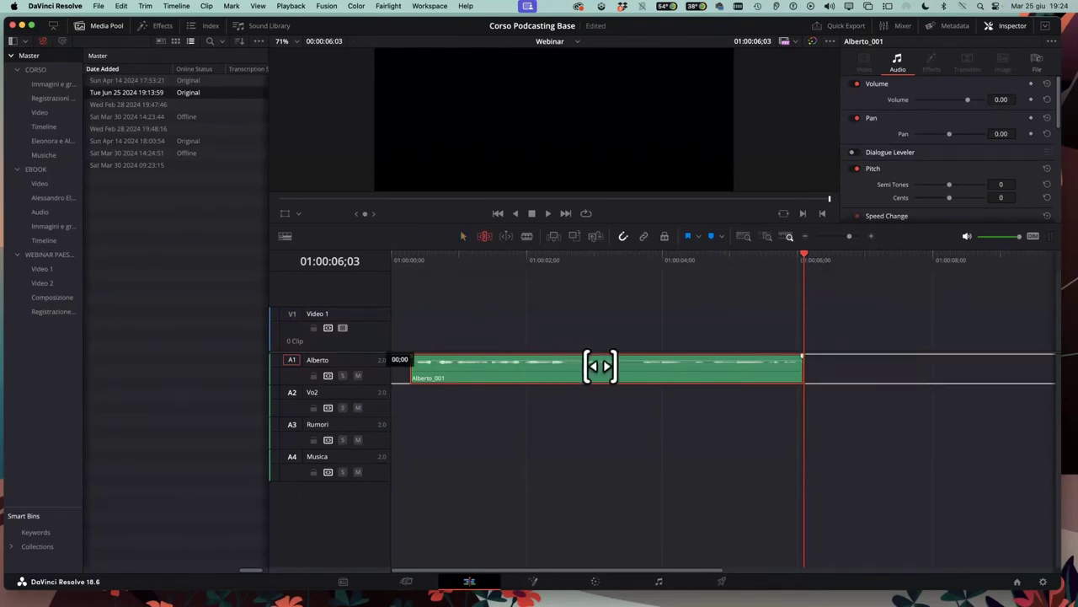
drag(600, 366, 564, 371)
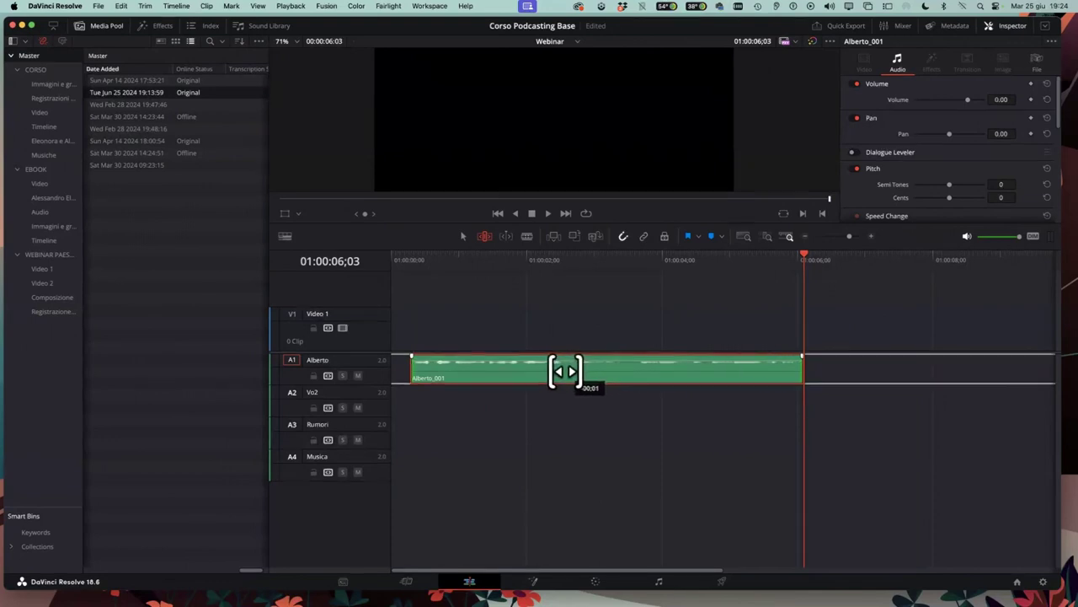
drag(565, 370, 565, 371)
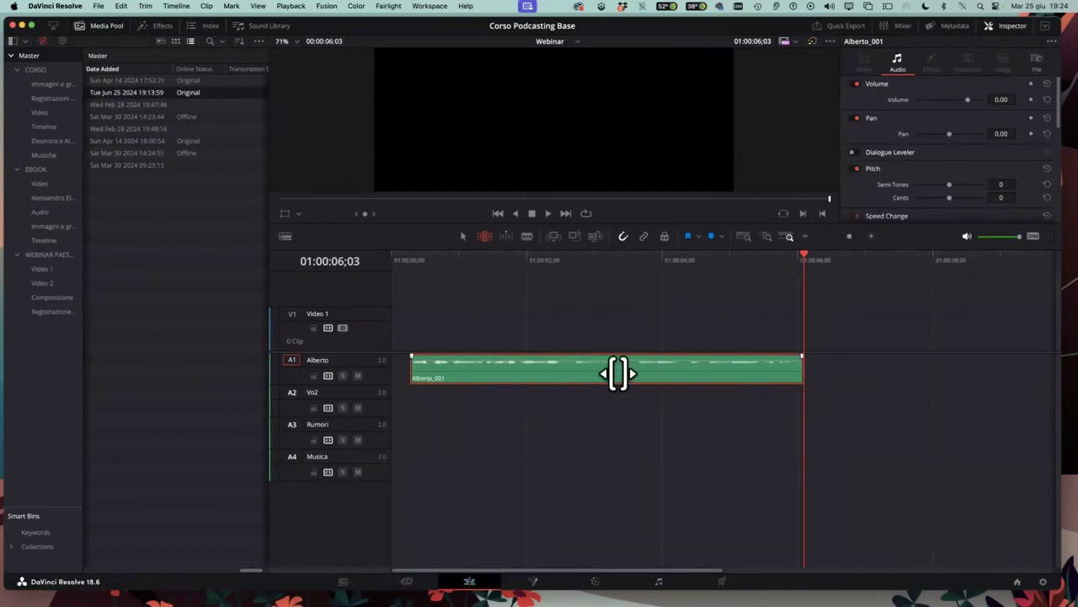
mouse_move(592, 364)
mouse_down()
mouse_move(574, 369)
mouse_move(678, 366)
mouse_move(560, 371)
mouse_up()
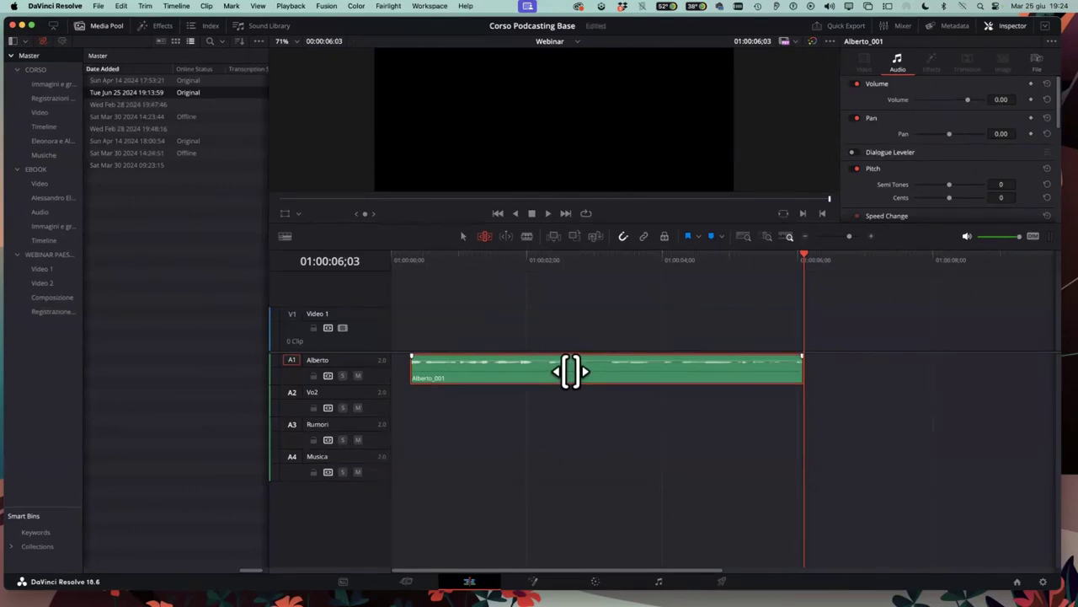
scroll(582, 331, right, 1)
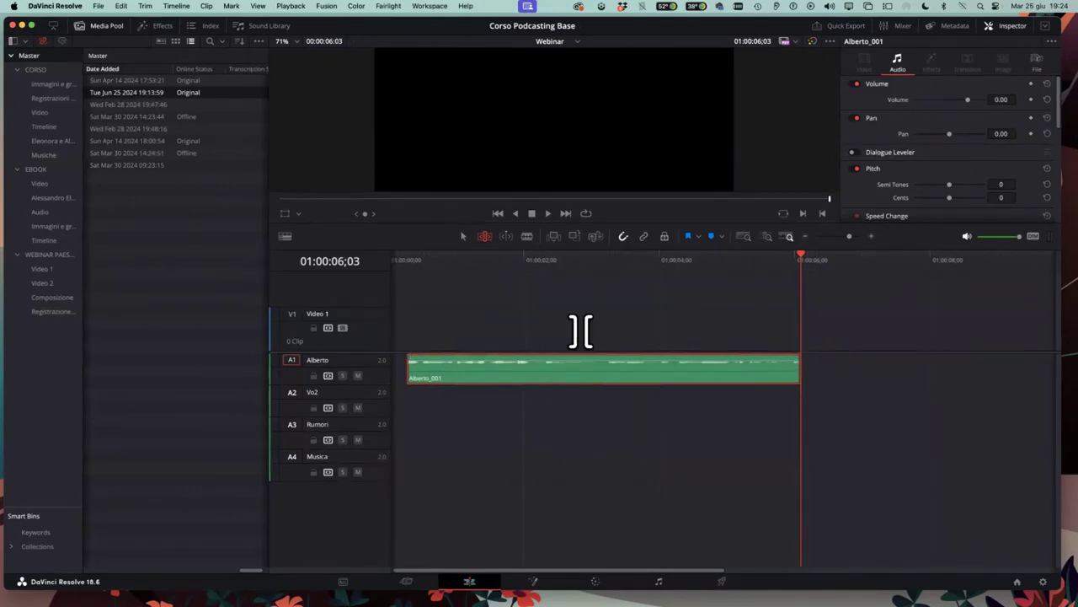
key(a)
scroll(580, 329, left, 1)
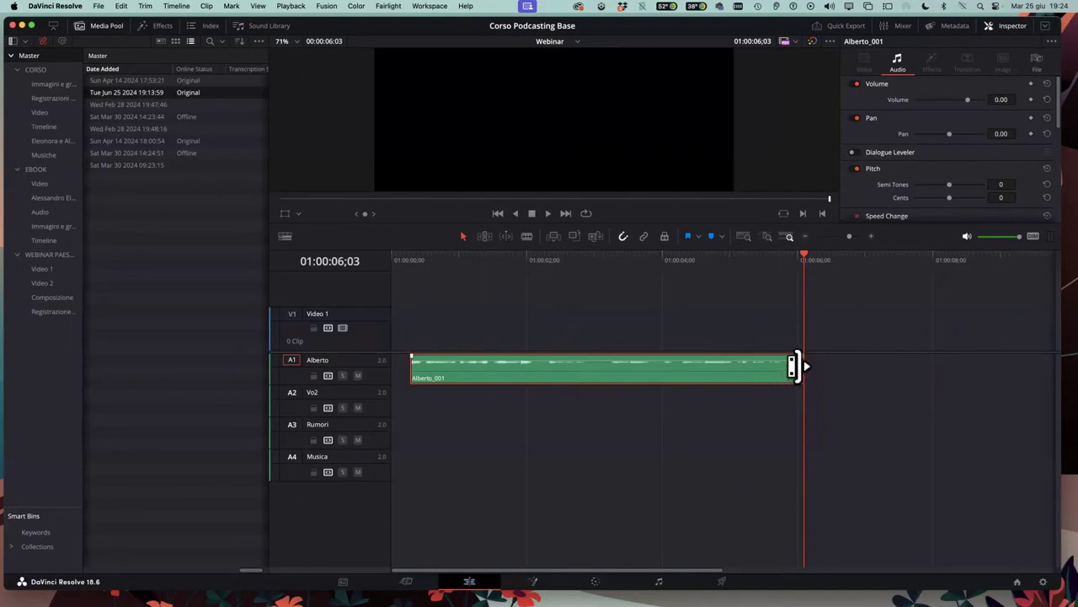
Trim about 29 frames off the Alberto clip's end and a sliver off its start
mouse_move(801, 366)
mouse_down()
mouse_move(744, 366)
mouse_move(767, 365)
mouse_up()
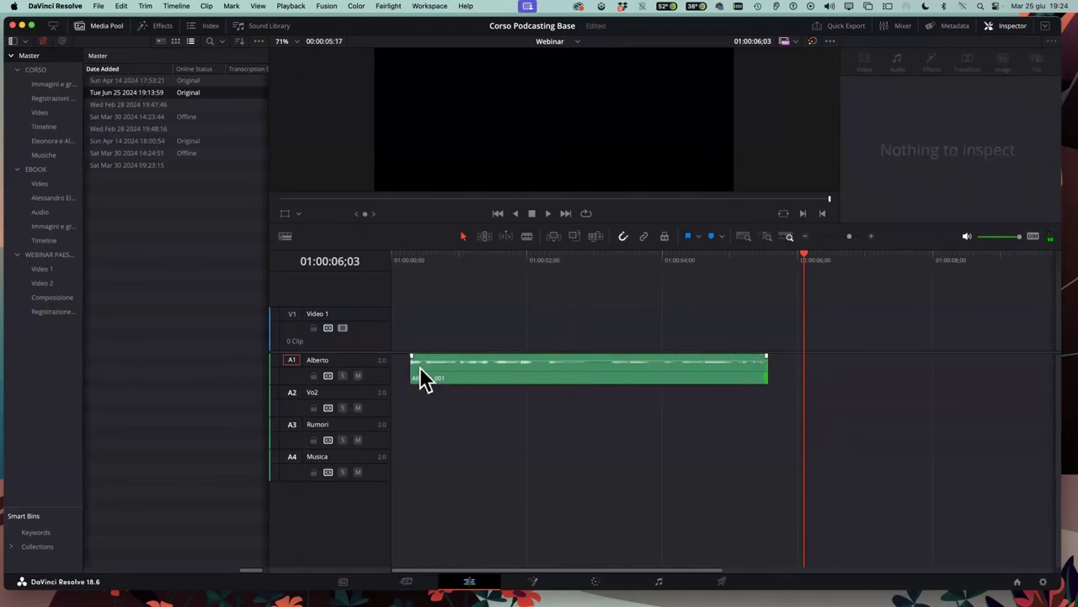
mouse_move(419, 368)
mouse_down()
mouse_move(530, 366)
mouse_move(420, 367)
mouse_up()
click(730, 372)
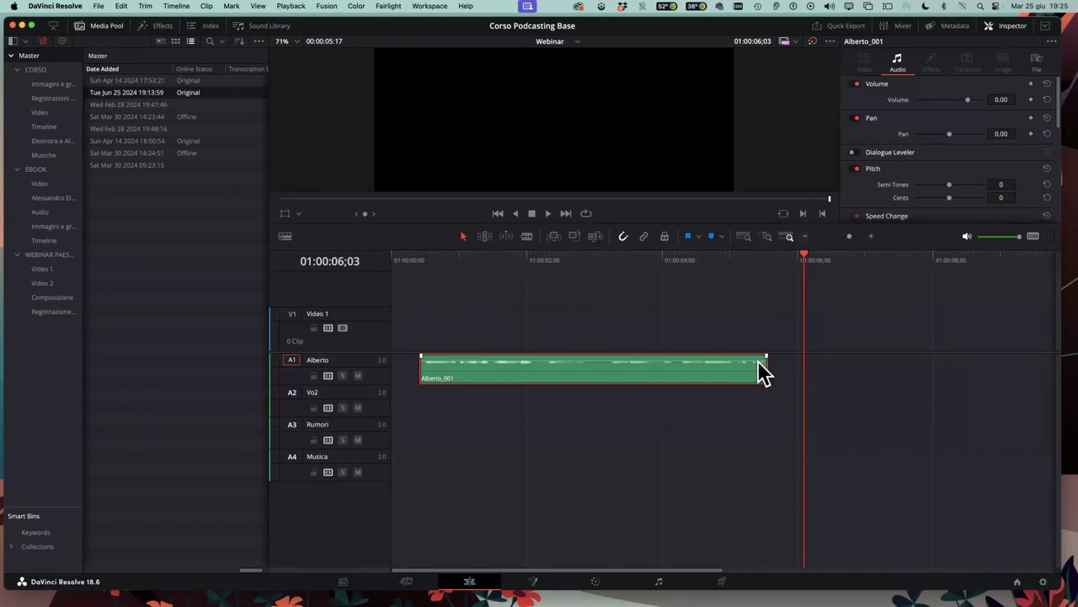
On the Deliver page, name the export Webinar and untick Export Video
click(722, 581)
double_click(88, 114)
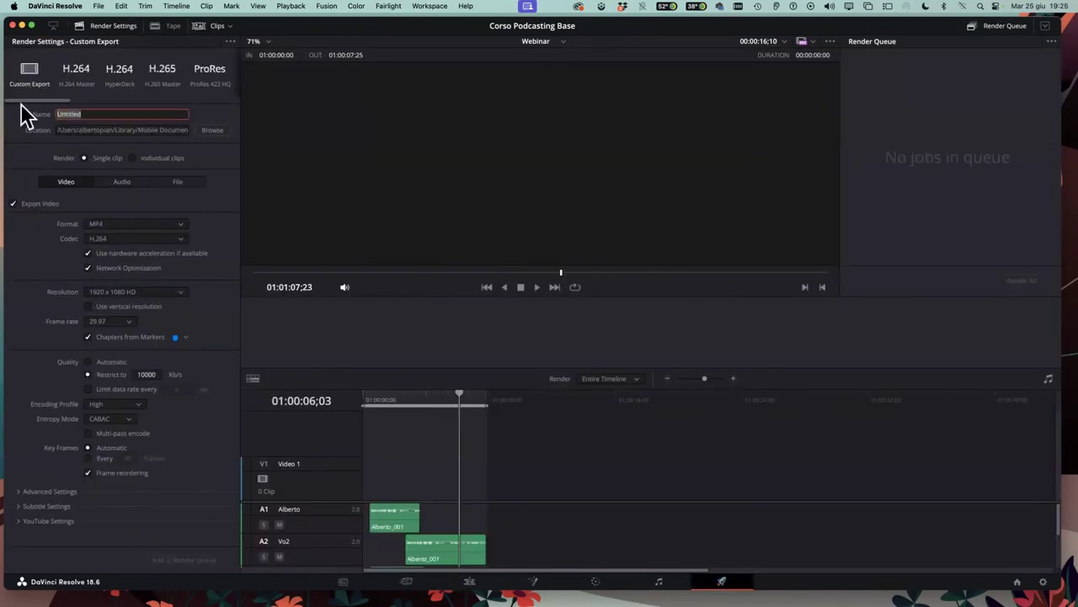
text(Web)
text(n)
text(bi)
text(n)
text(ar)
click(12, 203)
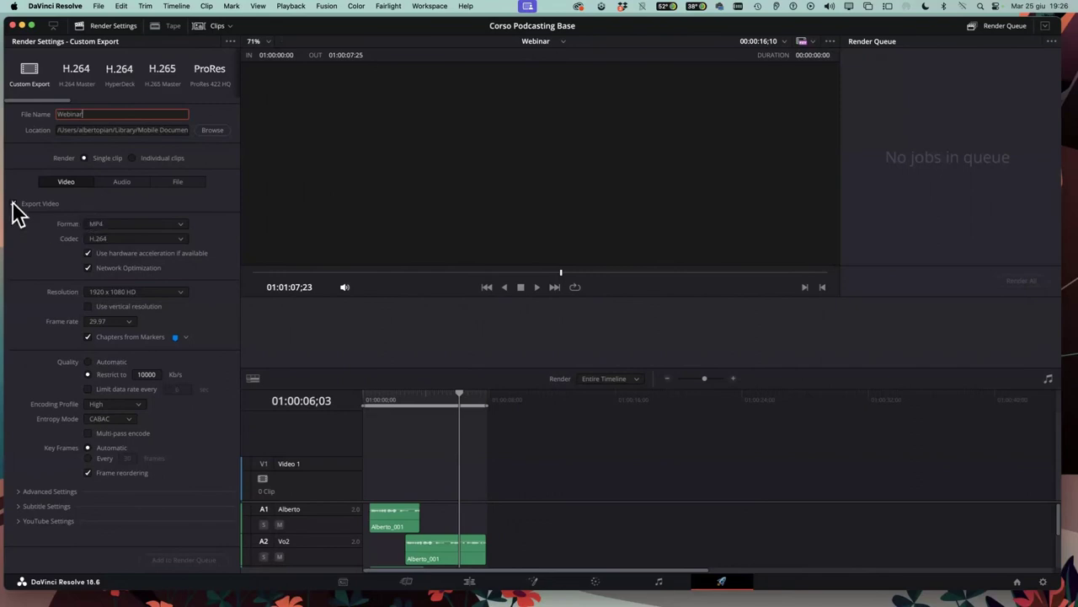
click(12, 203)
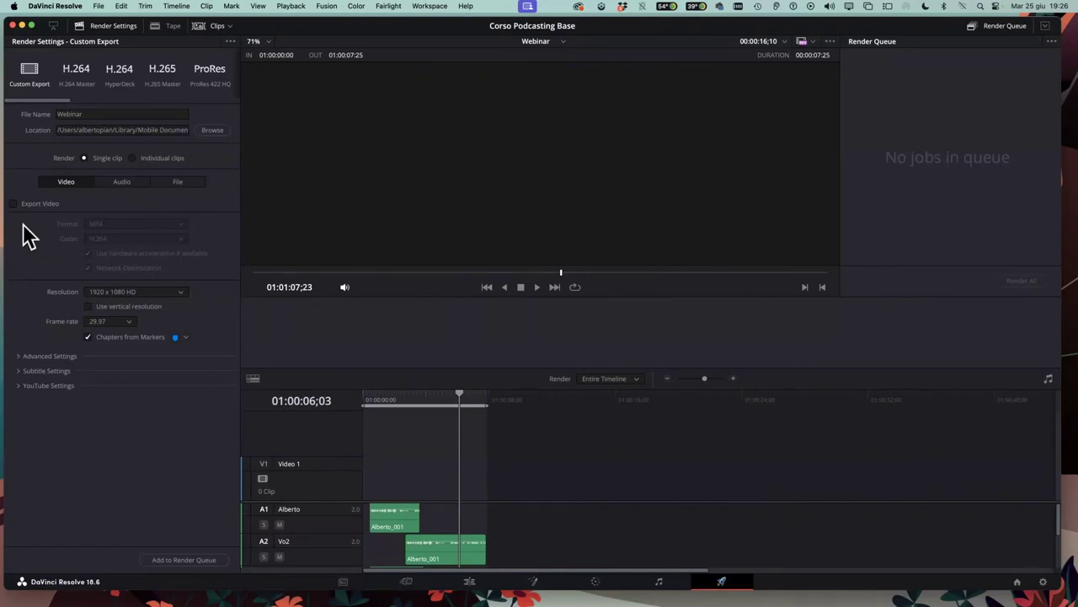
Set the export's audio format to MP3 with a 256 Kb/s track data rate
click(118, 183)
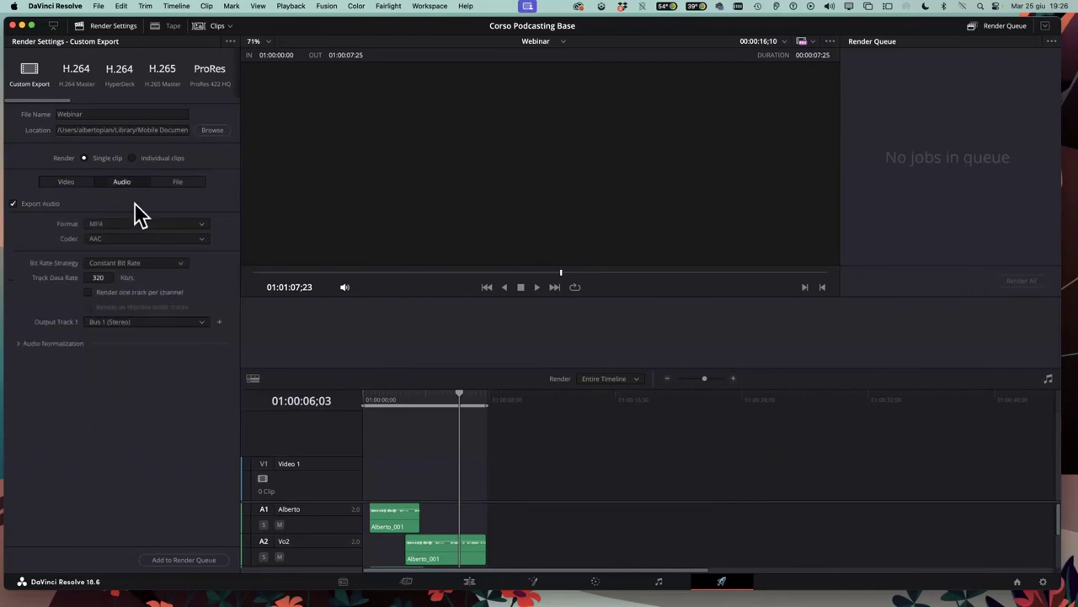
click(134, 225)
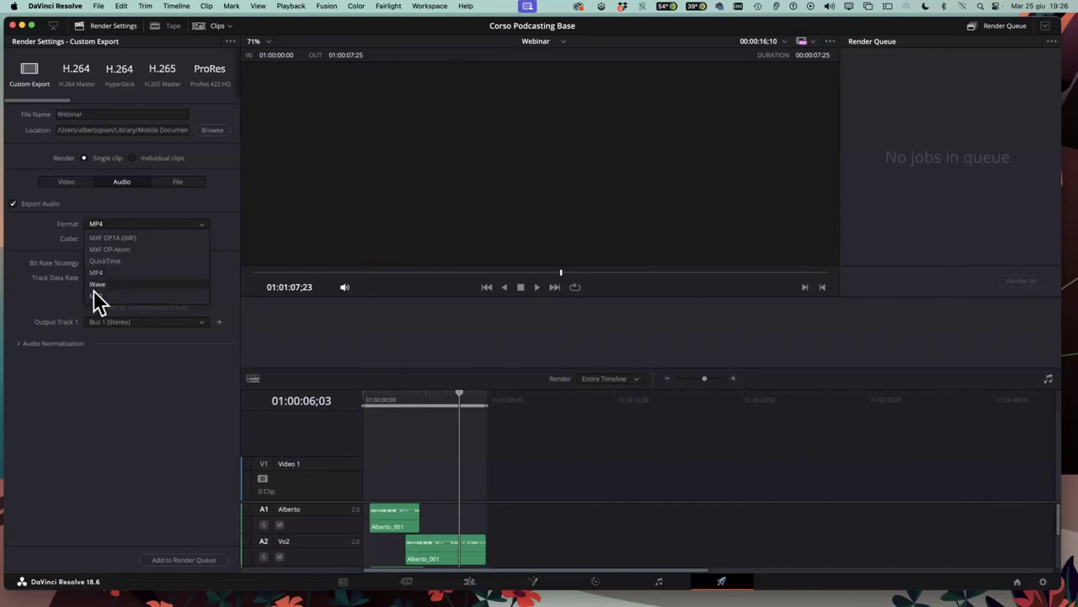
click(97, 296)
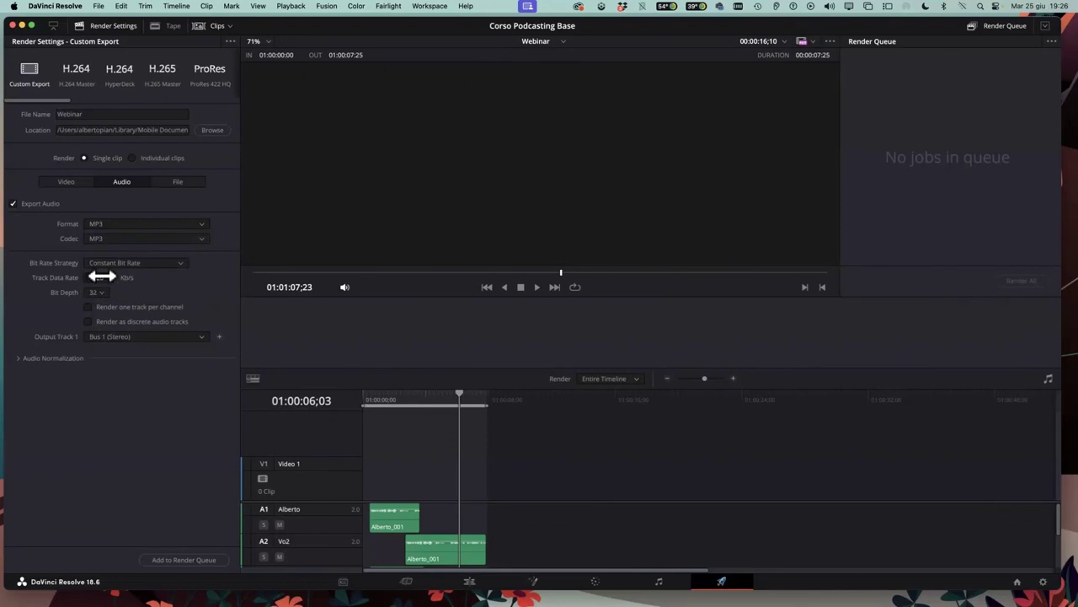
click(101, 277)
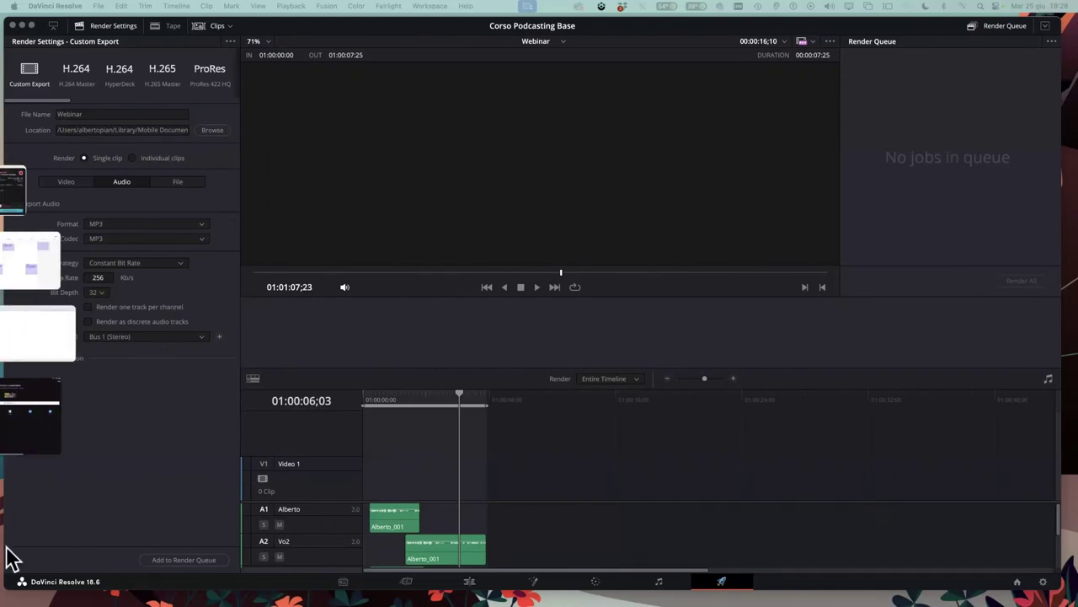
Queue the Webinar MP3 export as a render job and render it
click(173, 563)
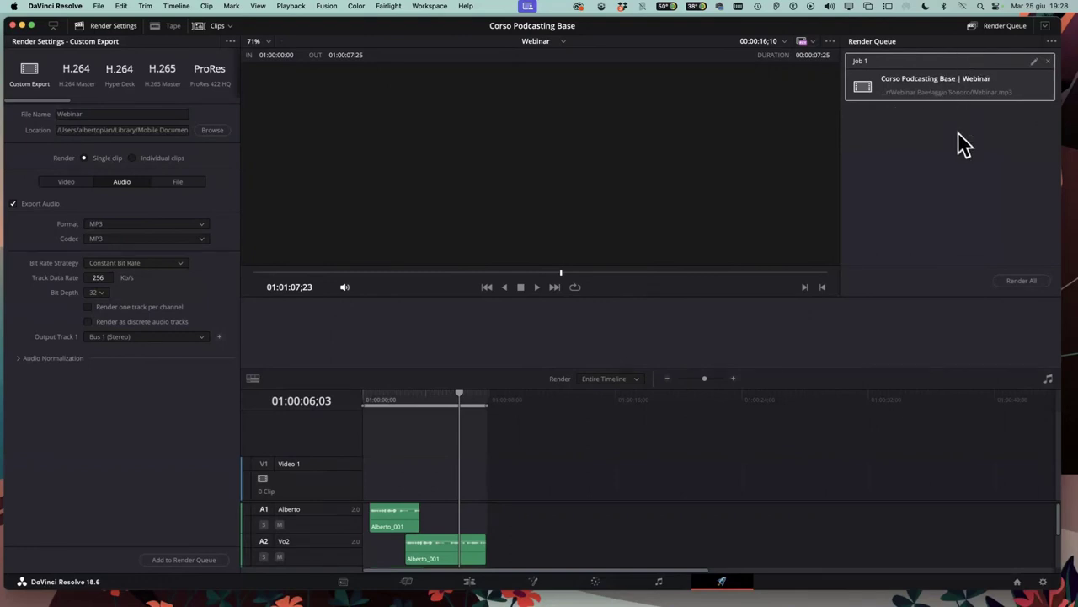
click(563, 42)
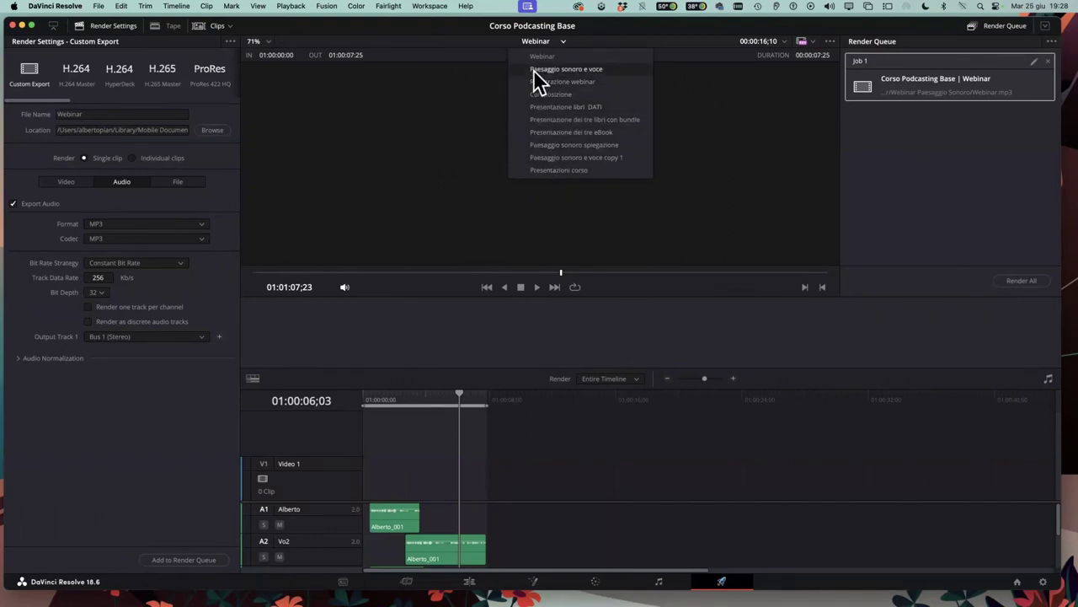
click(858, 118)
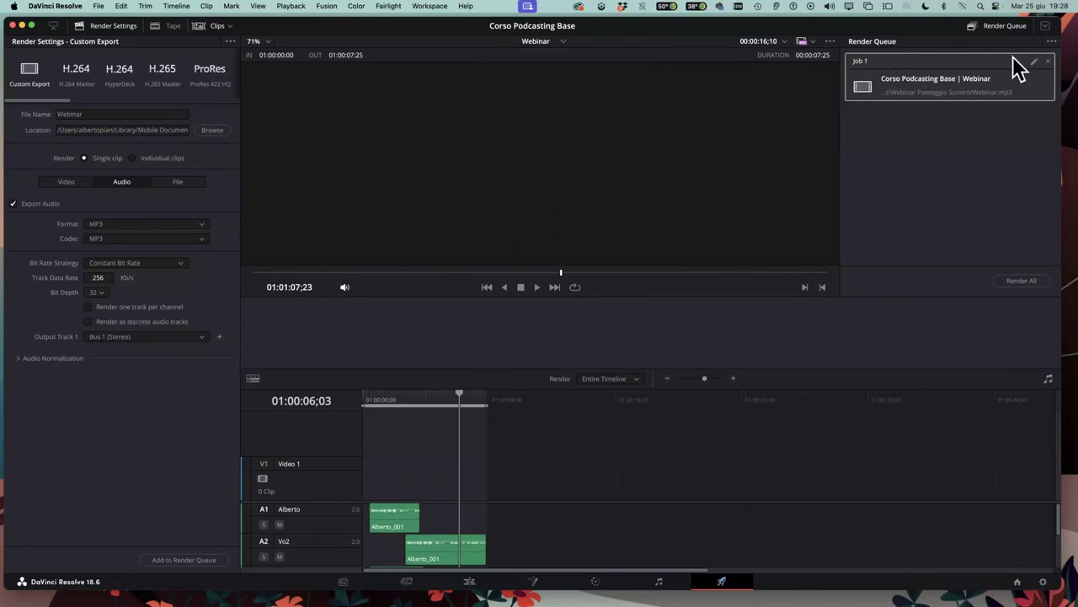
click(1017, 282)
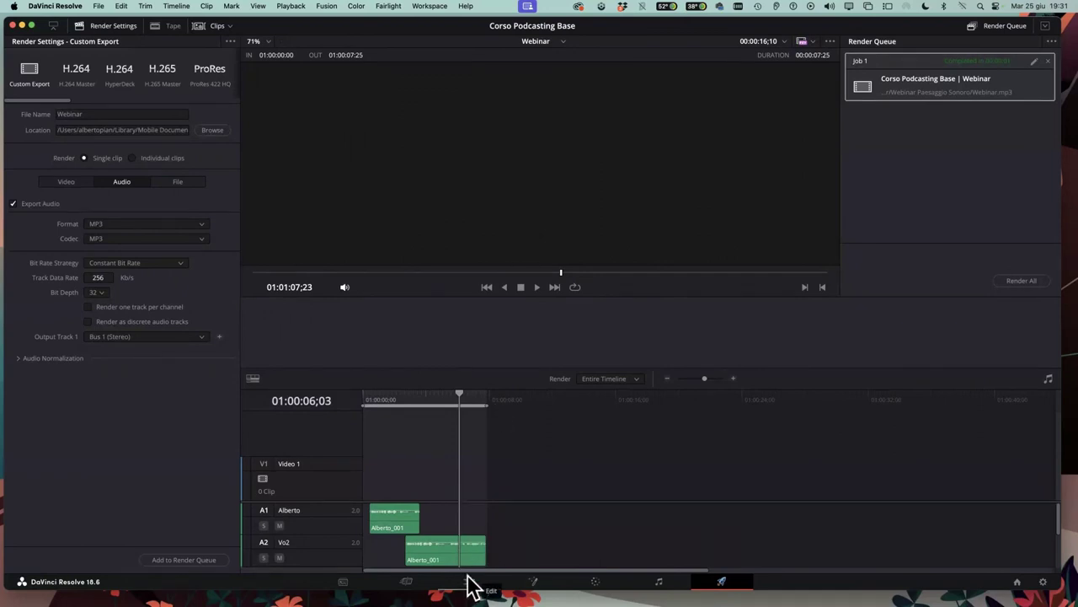
Return to the Edit page to show the Webinar timeline's Alberto, Vo2, Rumori and Musica tracks
click(470, 578)
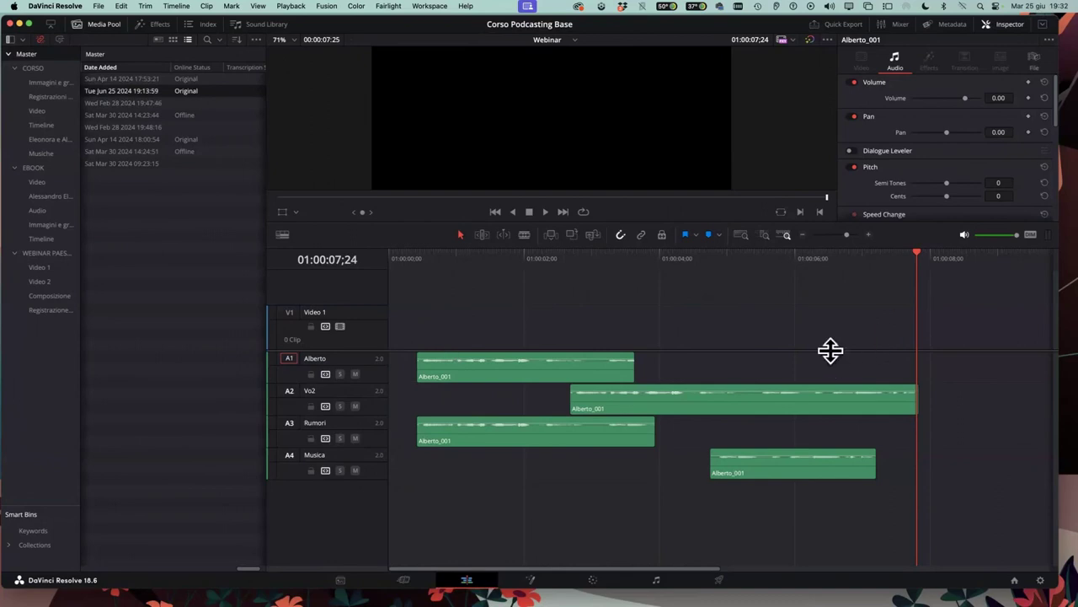
Pan the Alberto clip on A1 leftward, then back to nearly centred at 0.76
scroll(828, 351, down, 2)
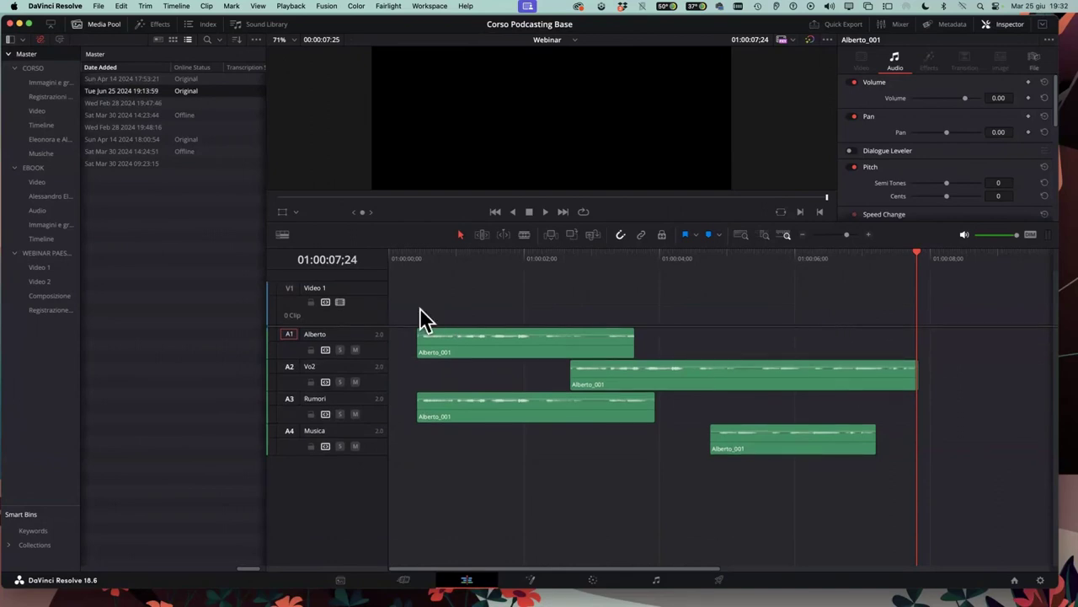
click(487, 344)
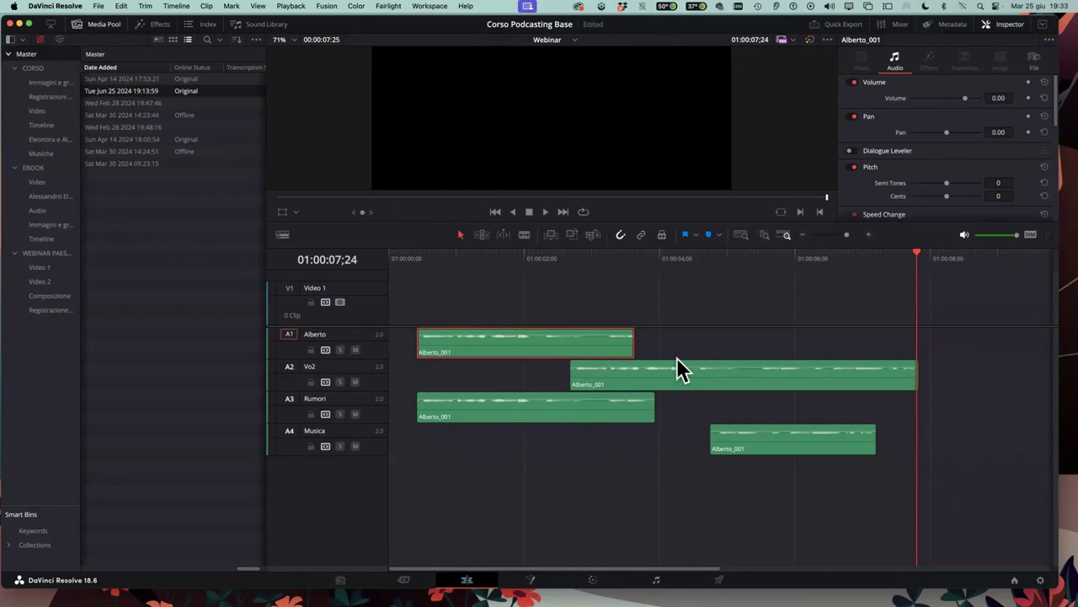
drag(947, 133, 926, 132)
mouse_move(927, 135)
mouse_down()
mouse_move(920, 140)
mouse_move(983, 140)
mouse_move(944, 141)
mouse_up()
scroll(931, 143, down, 2)
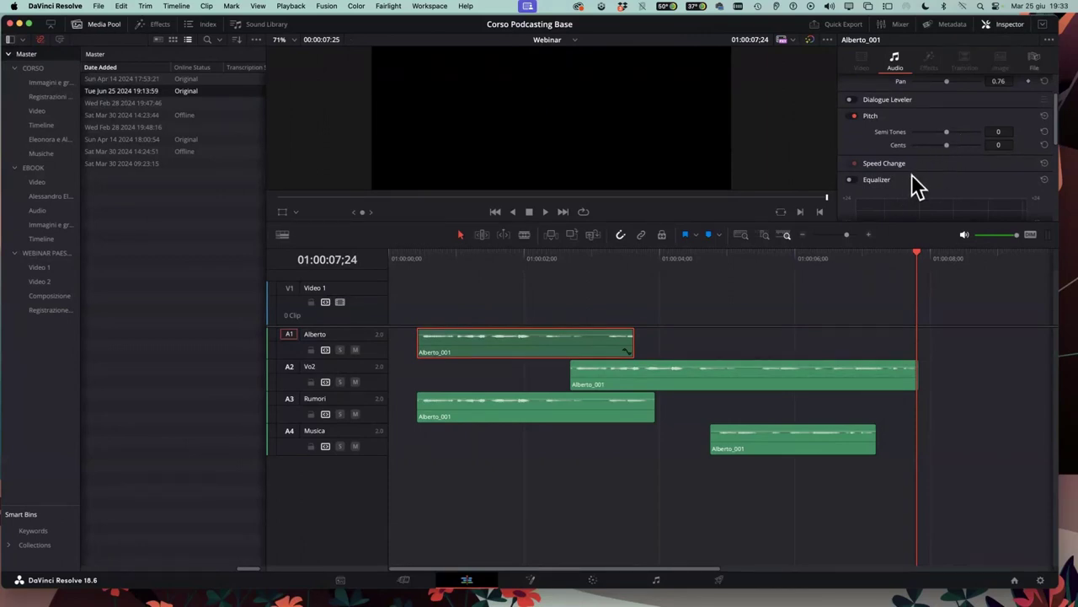
Enable the Alberto clip's equalizer and boost its high end while playing it back
scroll(918, 187, down, 3)
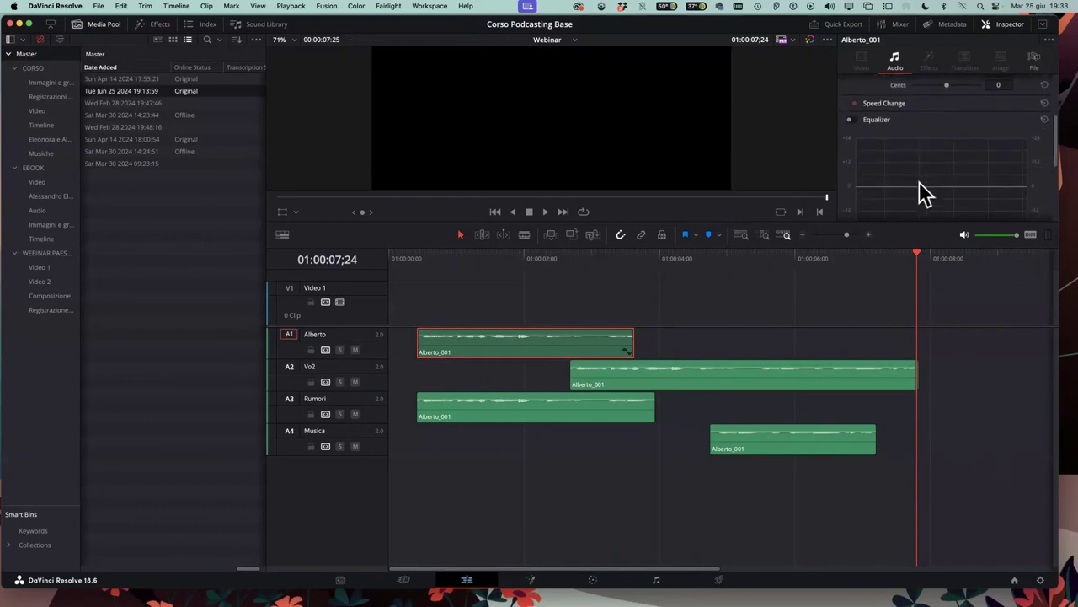
click(854, 120)
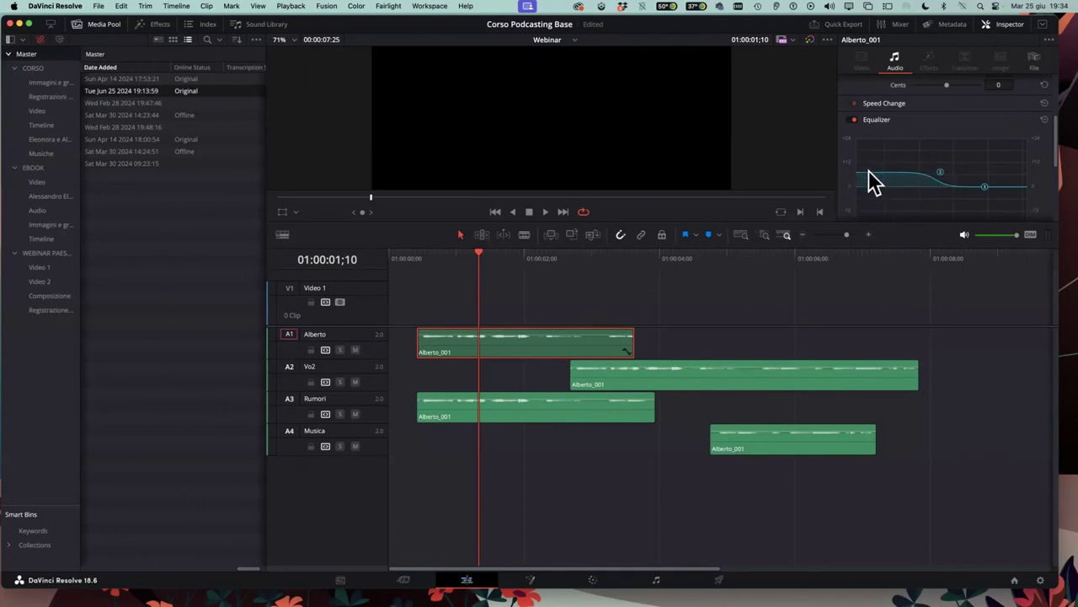
drag(477, 252, 451, 268)
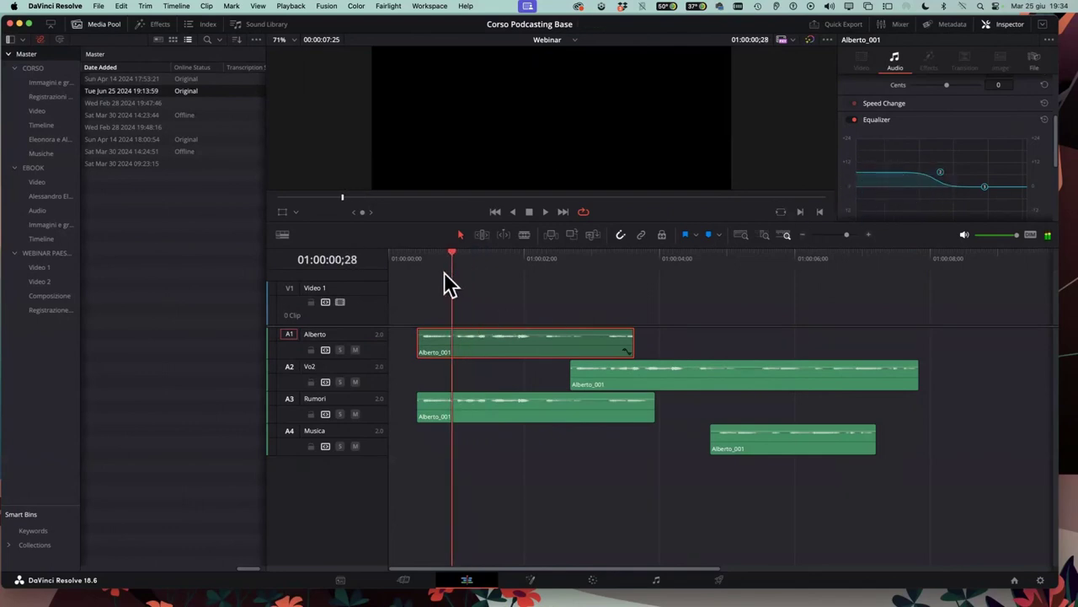
key(space)
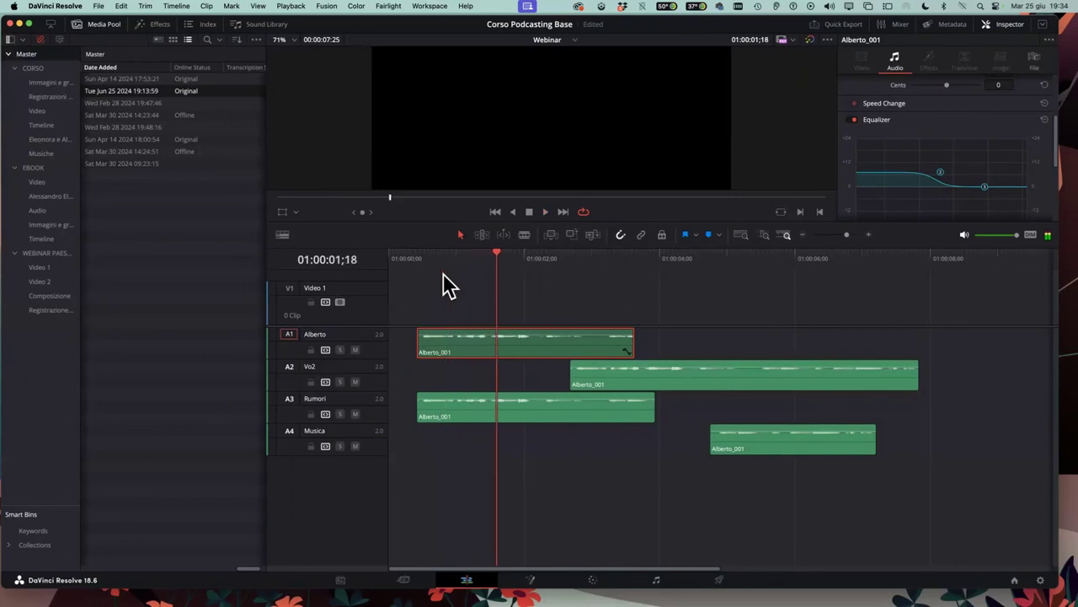
mouse_move(985, 186)
mouse_down()
mouse_move(1010, 176)
mouse_move(1010, 162)
mouse_up()
key(space)
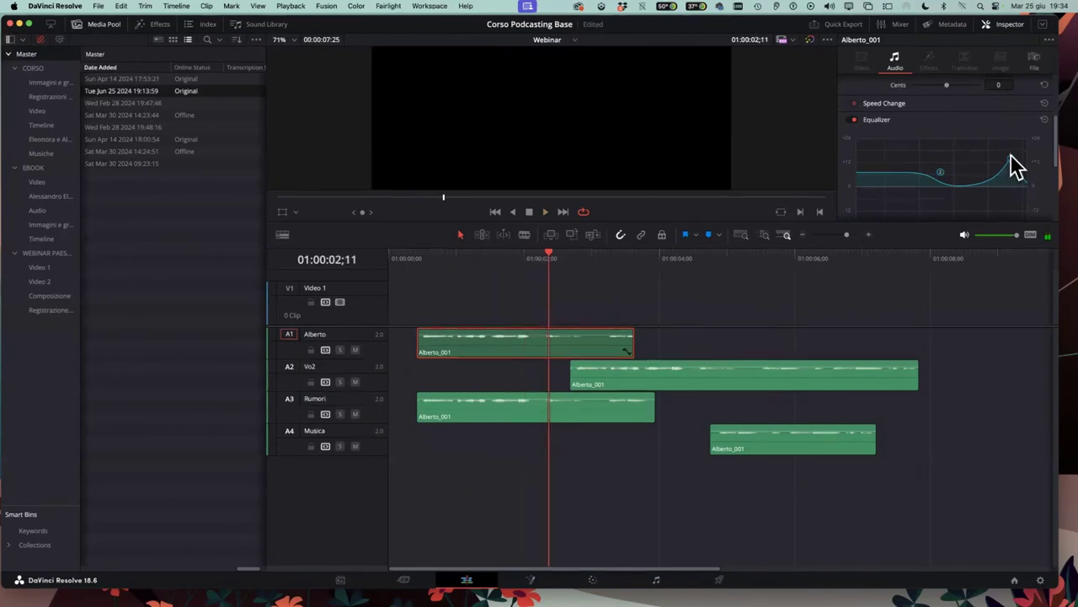
Turn the EQ's high boost into a steep cut and flatten the low shelf to 0 dB
click(424, 250)
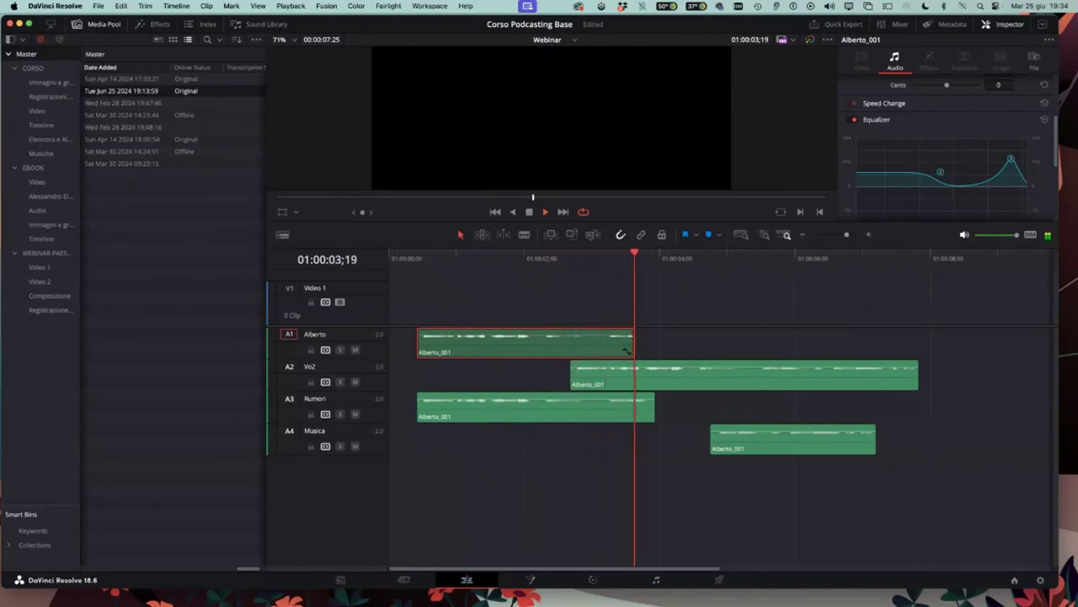
drag(1013, 158, 1011, 192)
mouse_move(939, 172)
mouse_down()
mouse_move(939, 185)
mouse_move(952, 183)
mouse_up()
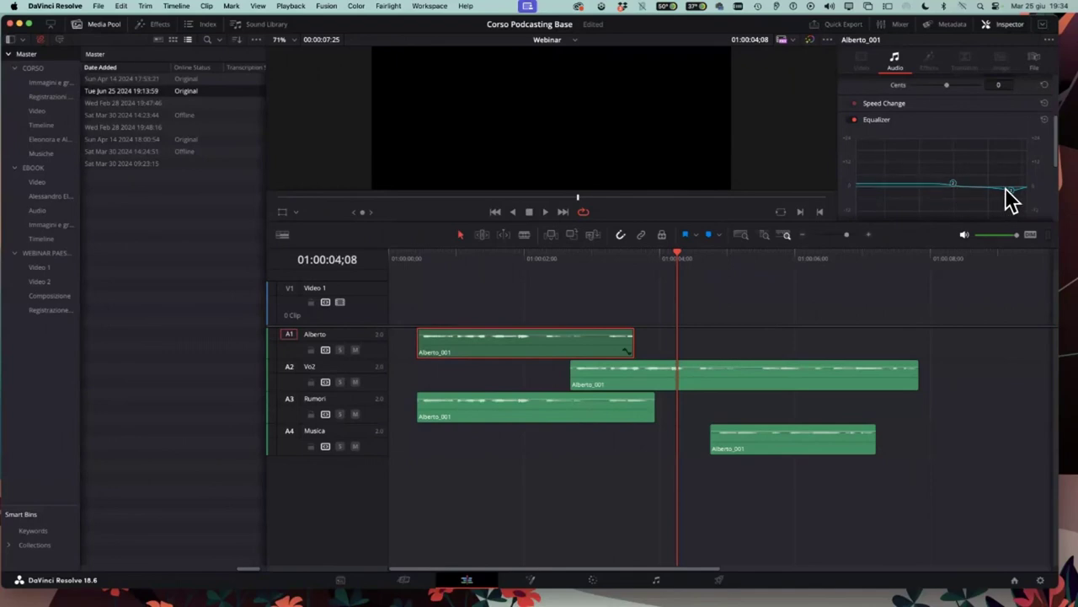
drag(1011, 189, 1022, 197)
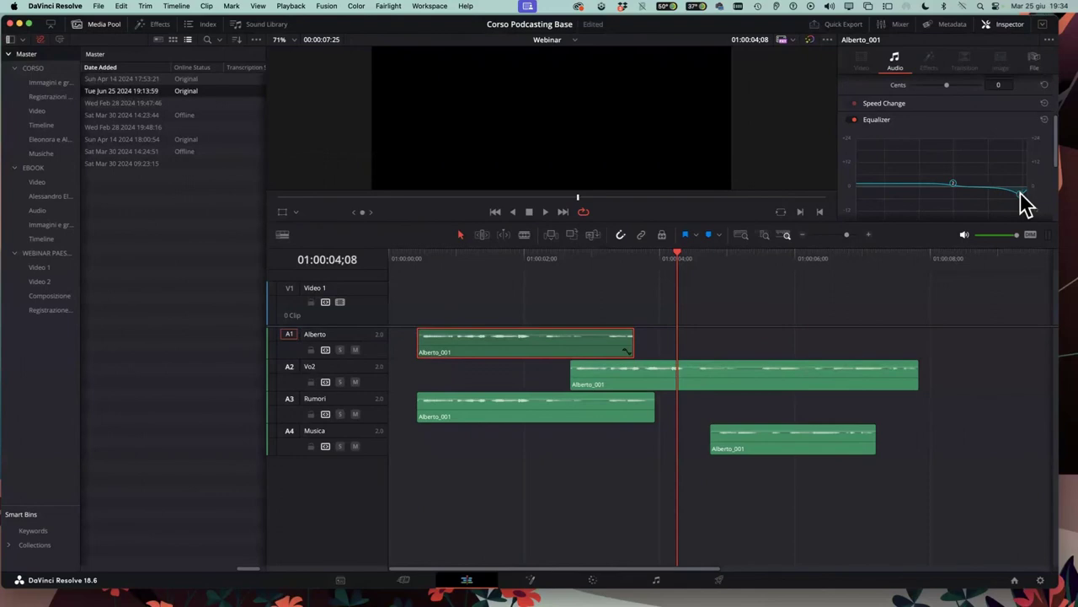
Reshape the left of the EQ curve into a steep low cut and audition the result
click(450, 253)
key(space)
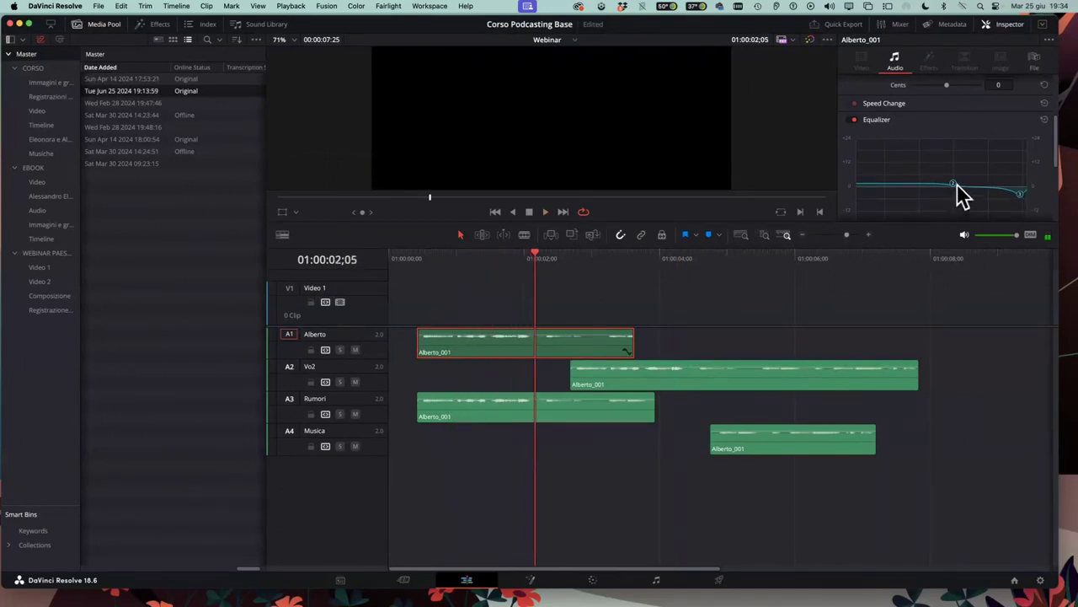
mouse_move(958, 184)
mouse_down()
mouse_move(861, 192)
mouse_move(876, 221)
mouse_move(864, 214)
mouse_up()
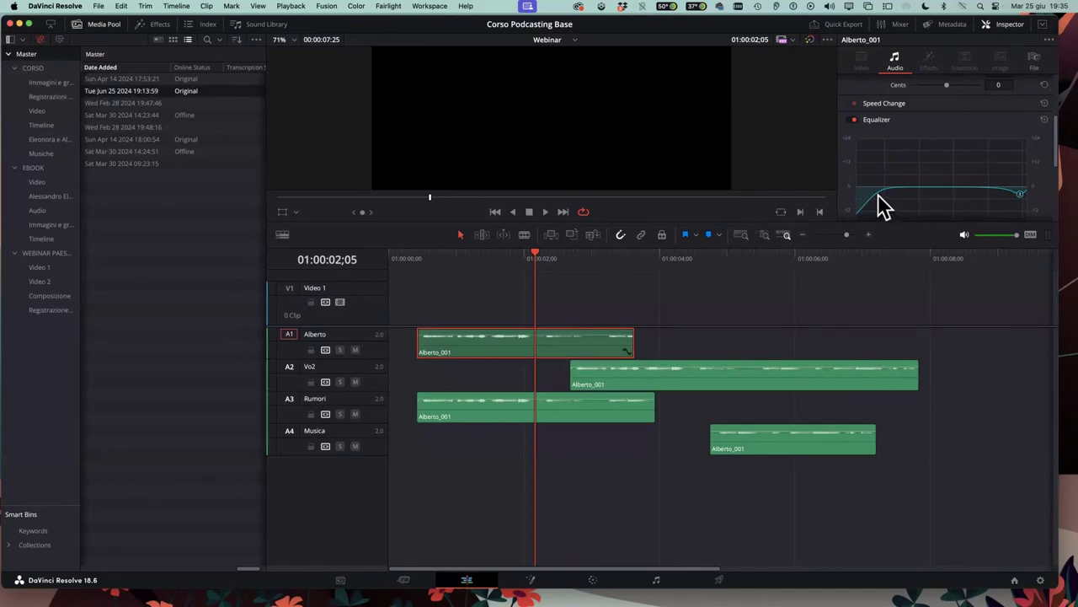
drag(881, 205, 884, 206)
click(429, 259)
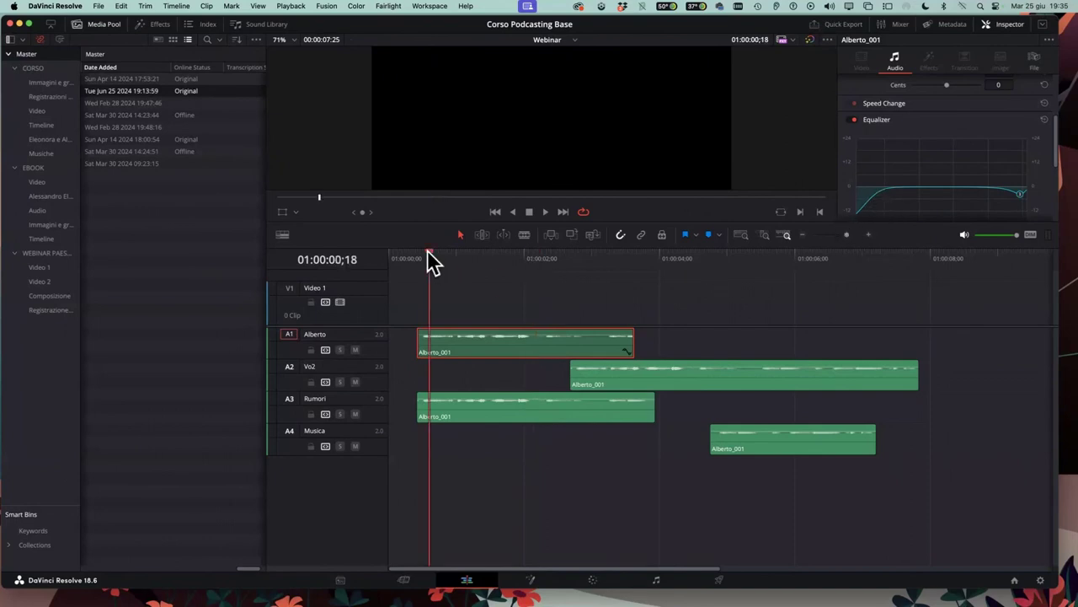
key(space)
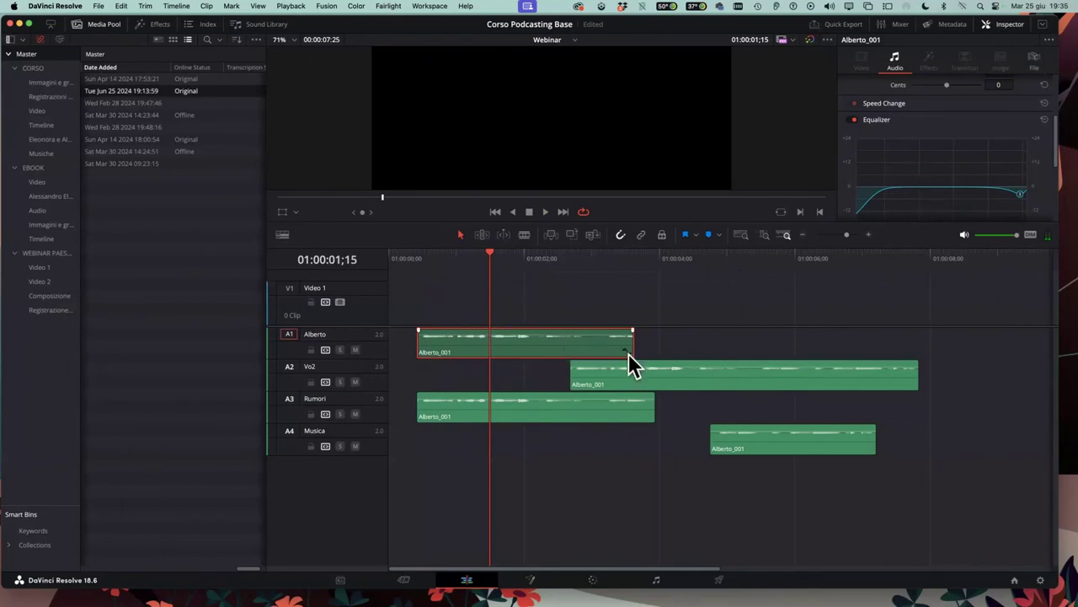
Select the Vo2 and Musica clips, leaving the A1 track named Alberto
click(687, 375)
click(732, 436)
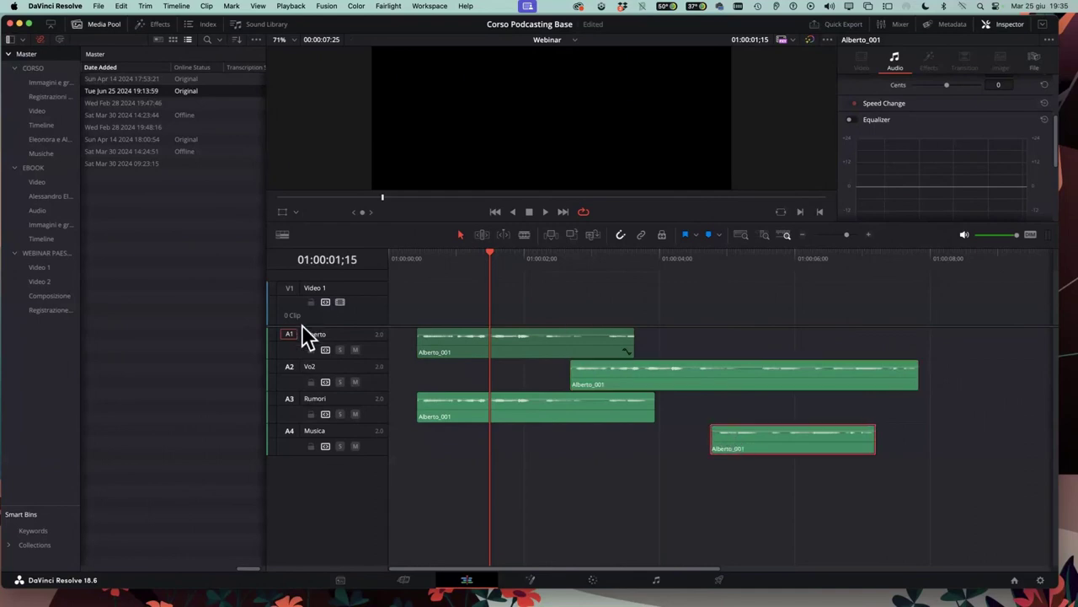
double_click(340, 333)
click(367, 348)
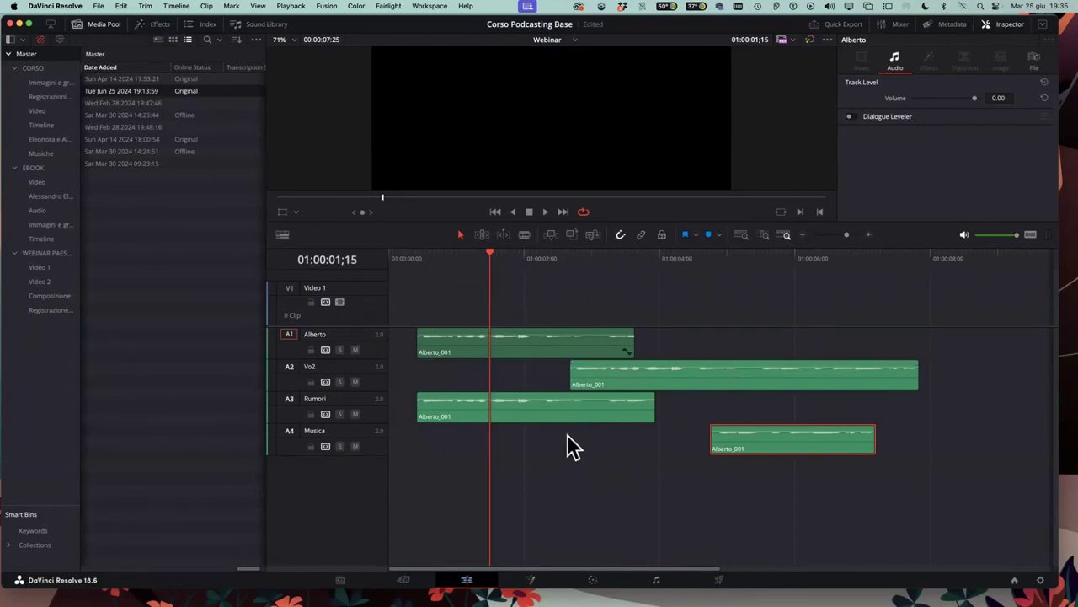
Show the Fairlight audio FX in the Effects library, trying De-Esser before choosing De-Hummer
click(159, 26)
click(34, 436)
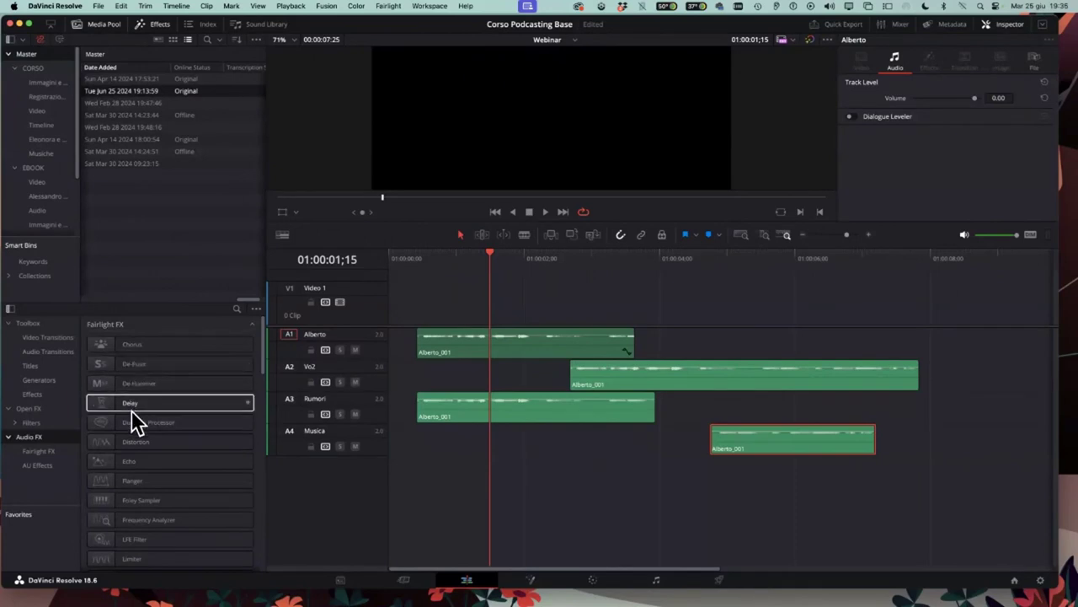
scroll(131, 409, down, 1)
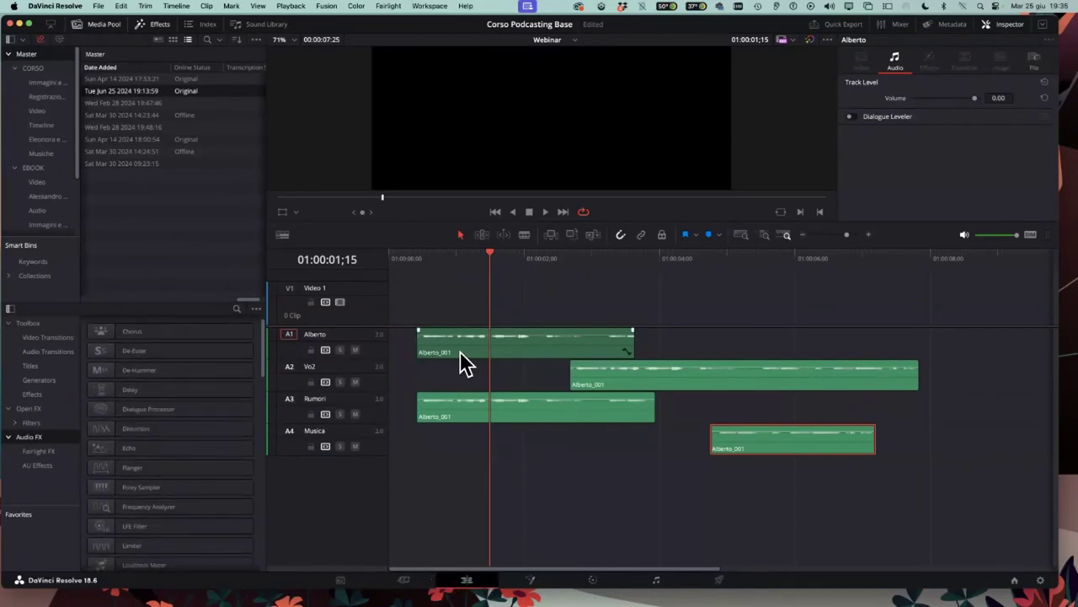
mouse_move(124, 349)
mouse_down()
mouse_move(475, 348)
mouse_move(172, 358)
mouse_move(632, 380)
mouse_move(152, 357)
mouse_up()
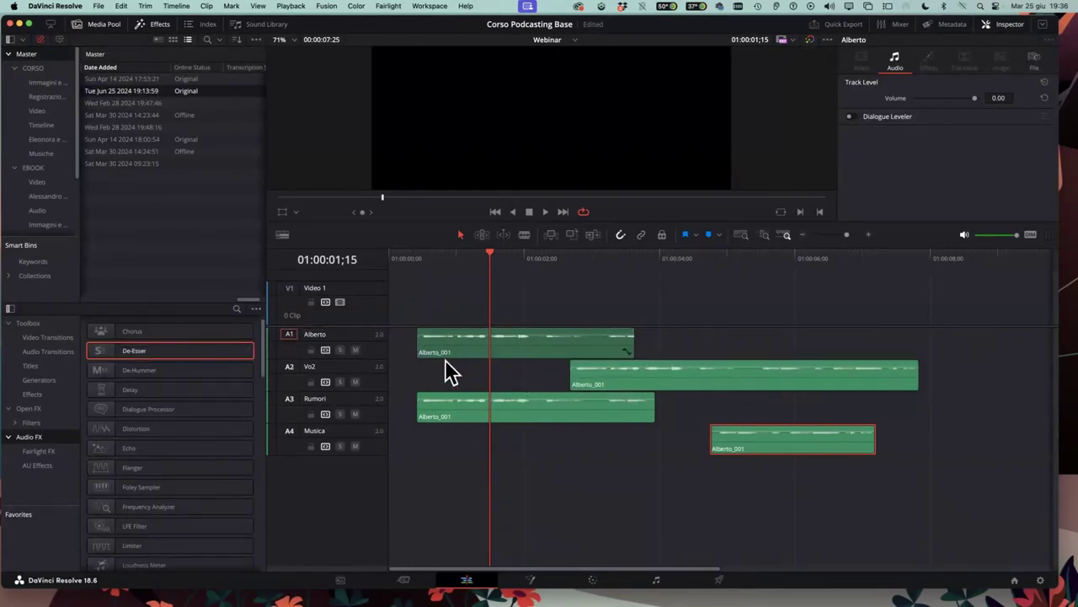
mouse_move(173, 347)
mouse_down()
mouse_move(344, 334)
mouse_move(496, 342)
mouse_move(151, 360)
mouse_up()
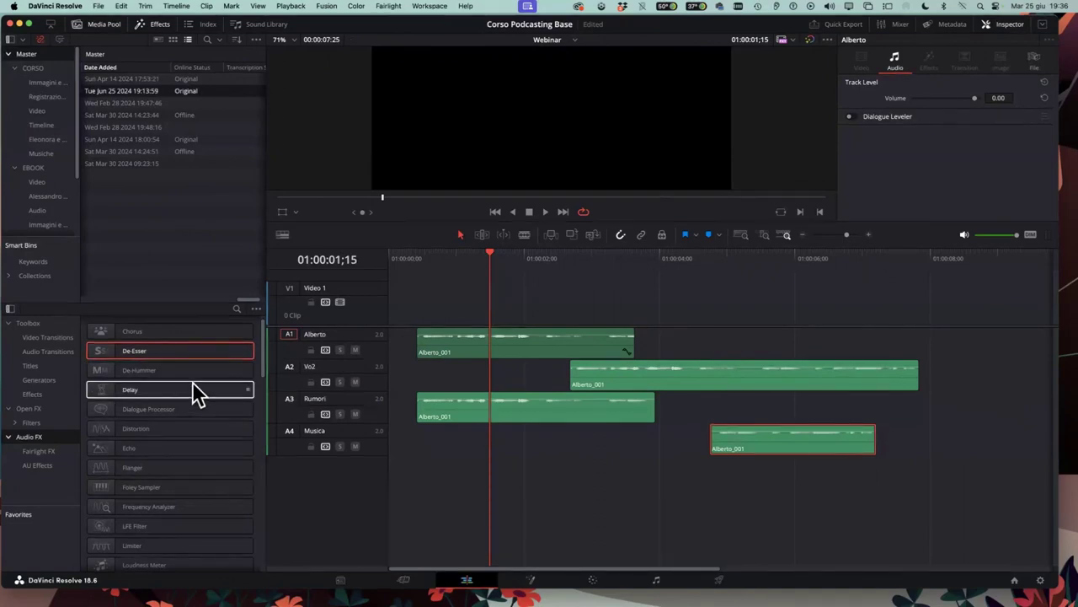
click(187, 368)
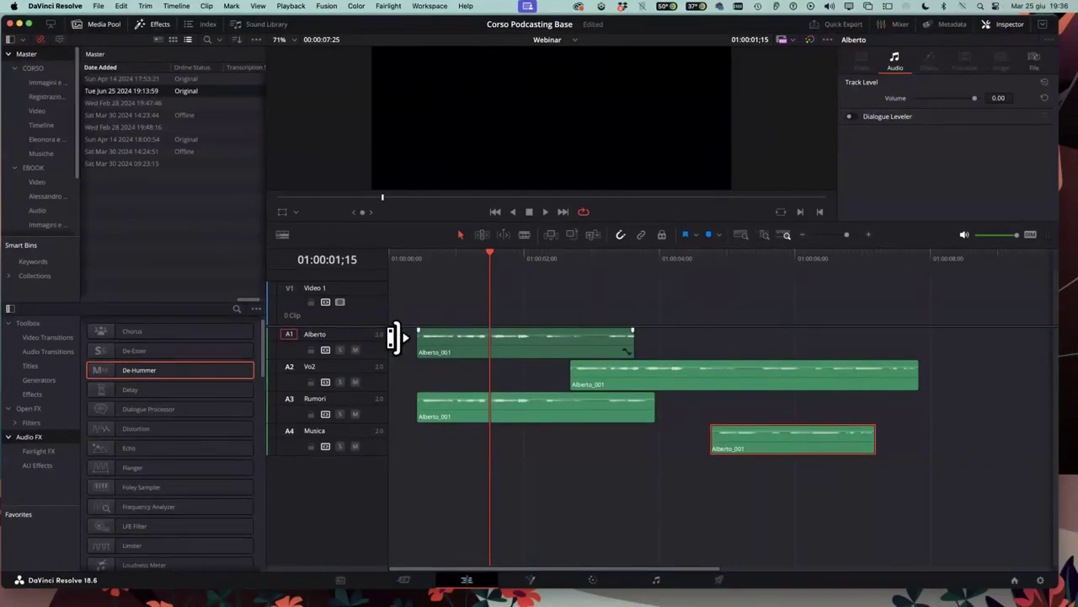
Apply De-Hummer to the Alberto clip on A1 at 50 Hz, -15.0 amount
drag(119, 370, 469, 355)
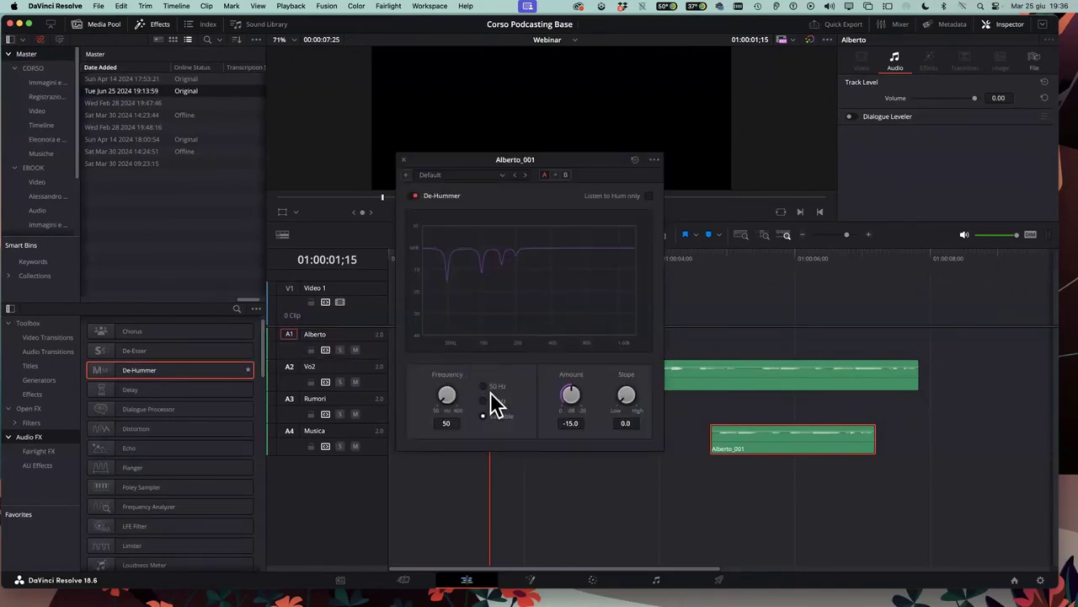
click(402, 160)
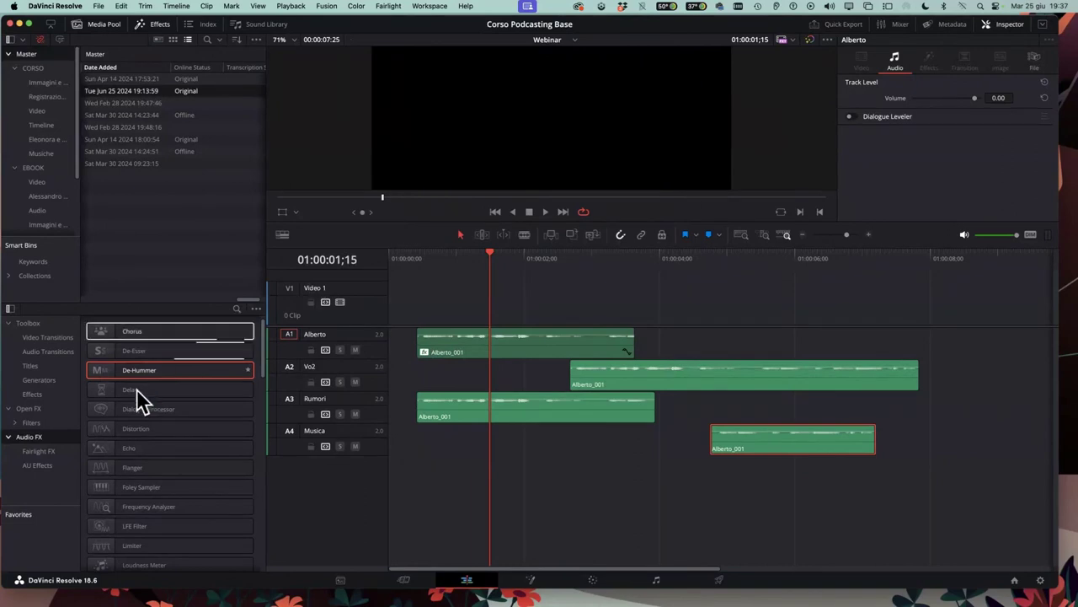
scroll(150, 501, down, 5)
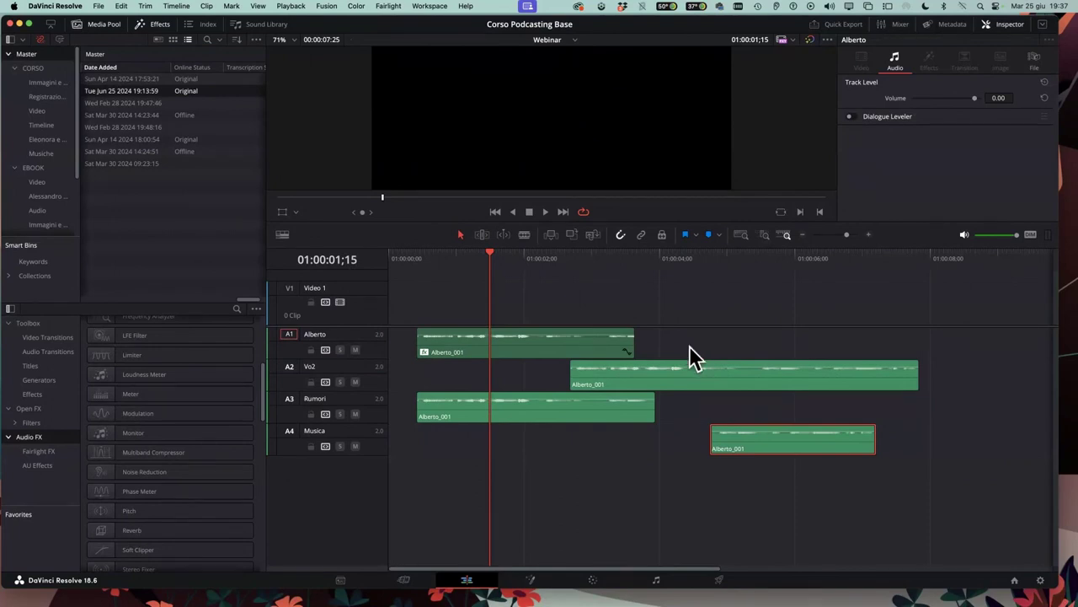
On the Fairlight page, browse A1's Restoration effects showing De-Esser, De-Hummer and Noise Reduction
click(658, 581)
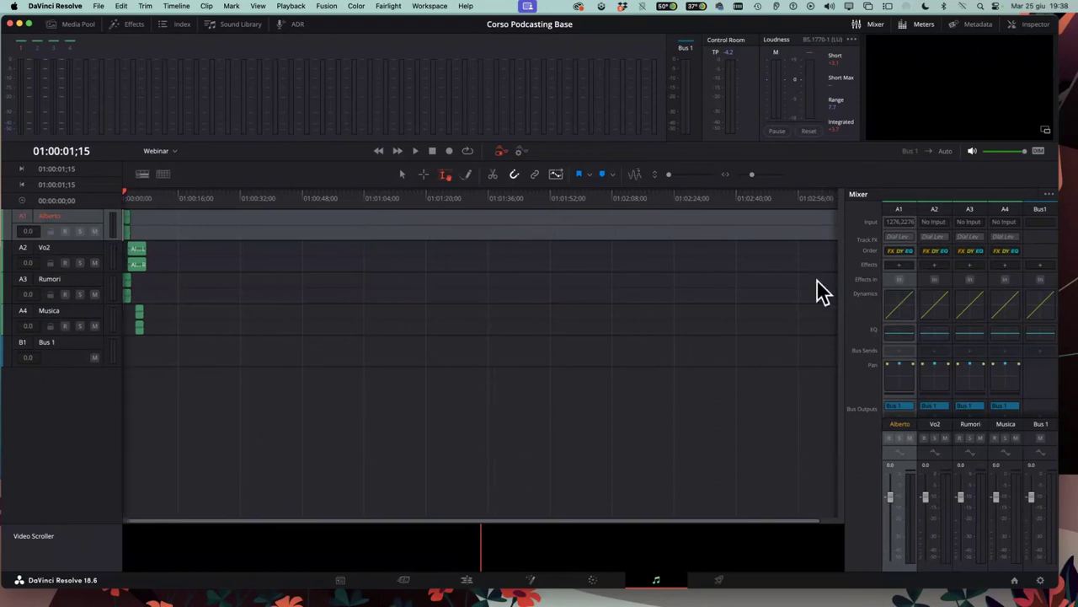
click(898, 266)
mouse_move(937, 275)
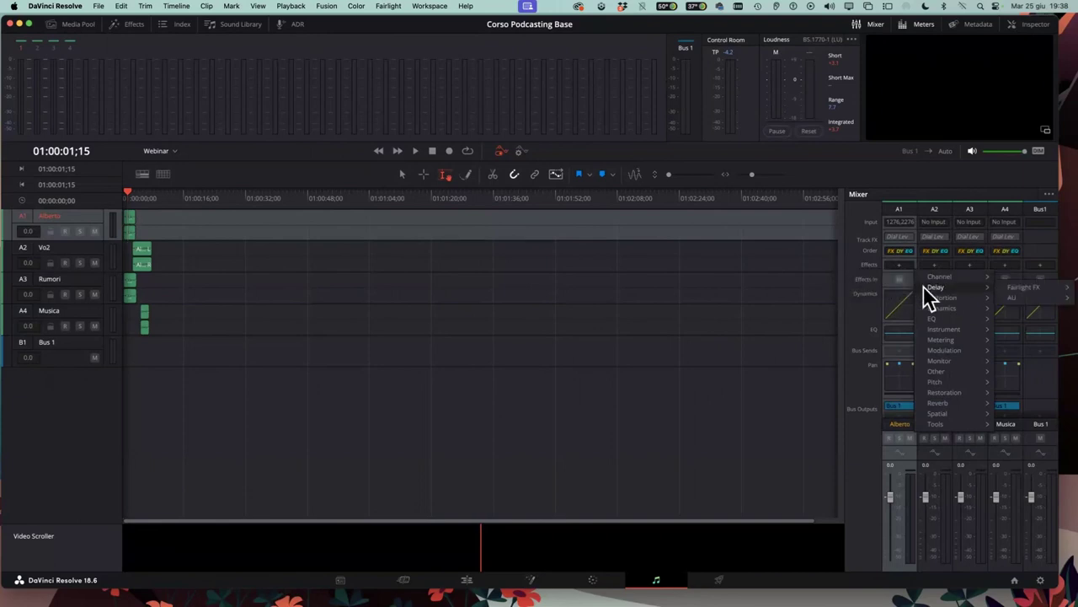
mouse_move(938, 306)
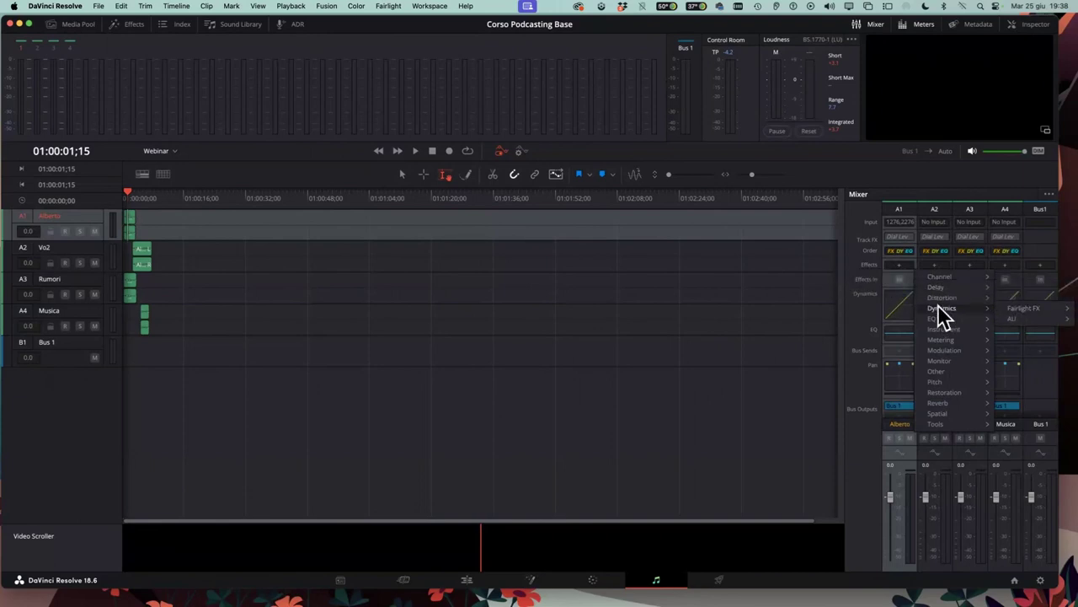
mouse_move(940, 404)
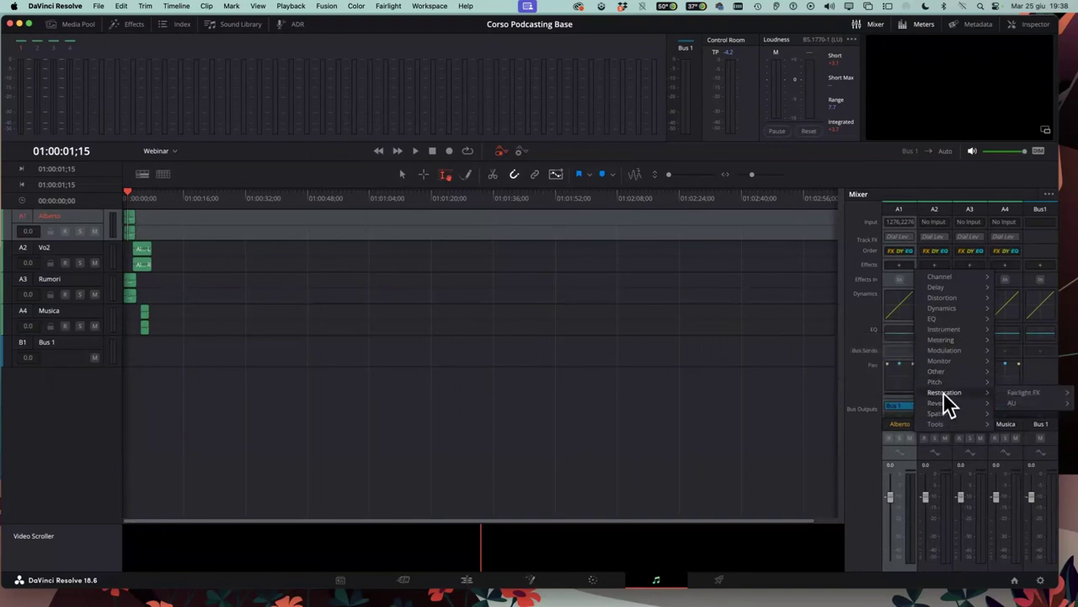
Add Noise Reduction to the Alberto track with noise-only monitoring, smoothing 0.56 and Dry/Wet 79.4
mouse_move(1018, 393)
click(966, 412)
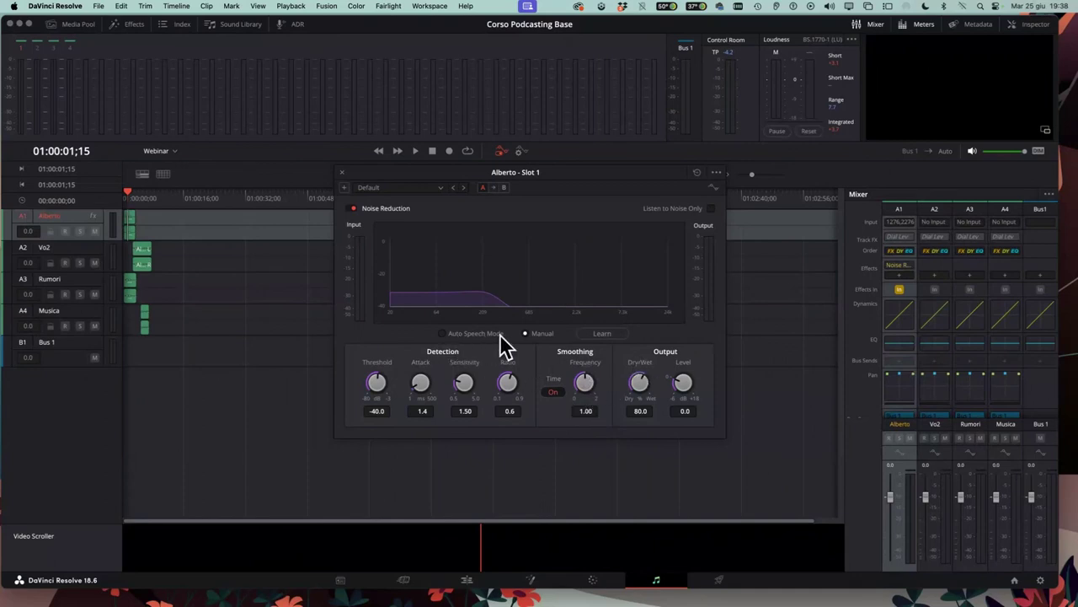
click(712, 210)
mouse_move(585, 396)
mouse_down()
mouse_move(531, 388)
mouse_move(589, 385)
mouse_move(563, 396)
mouse_up()
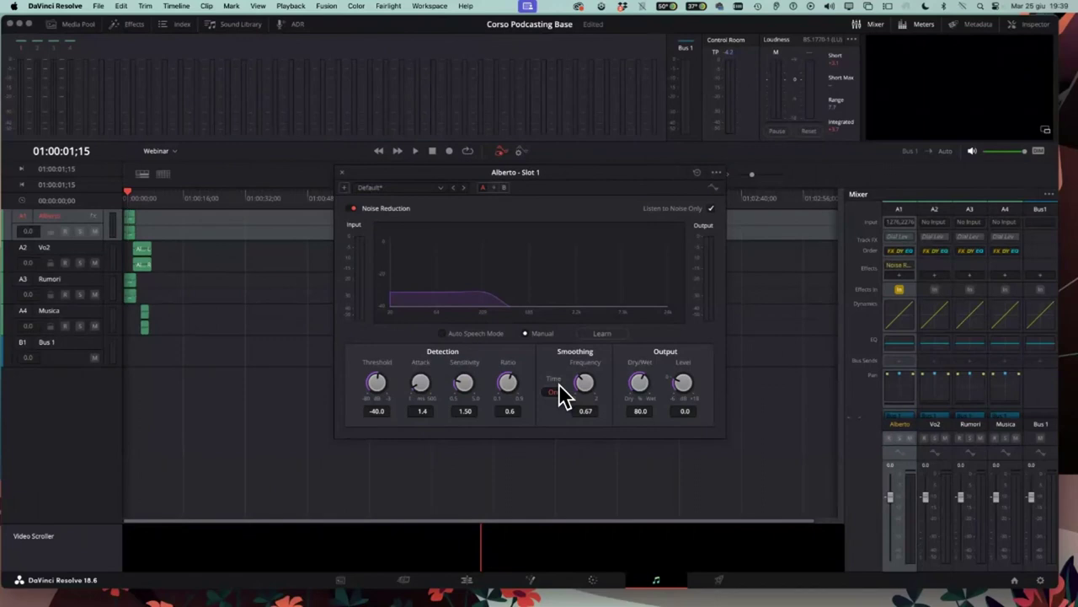
drag(563, 396, 573, 392)
mouse_move(642, 386)
mouse_down()
mouse_move(607, 396)
mouse_move(642, 386)
mouse_up()
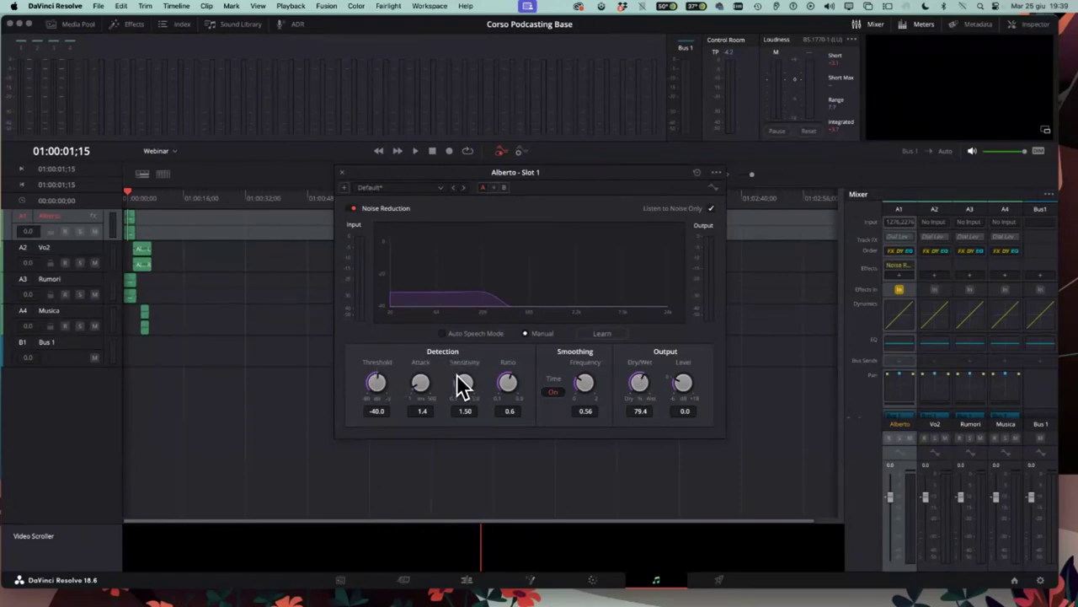
Set Noise Reduction sensitivity to 1.62 and look through the preset list unchanged
drag(460, 383, 510, 389)
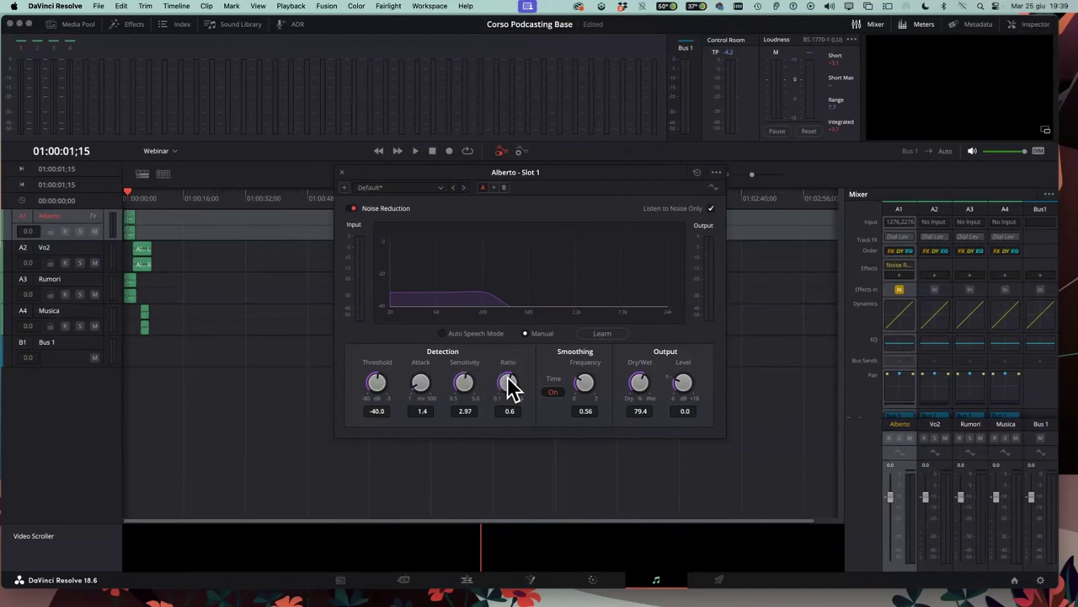
drag(511, 390, 464, 385)
click(440, 187)
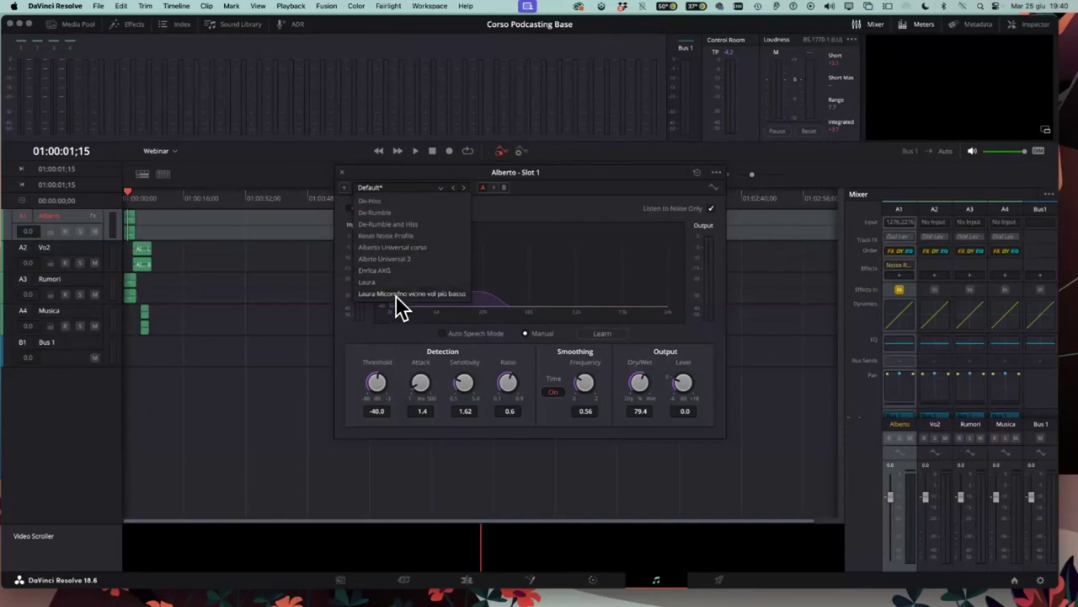
click(498, 233)
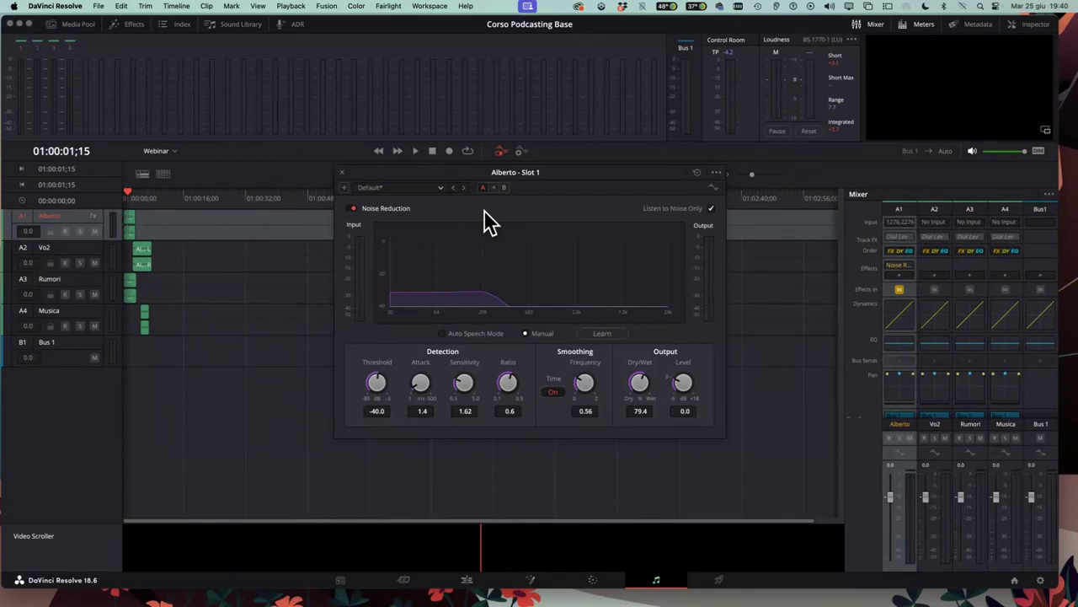
Save the Noise Reduction settings as preset 'Webinar' and confirm it appears in the list
click(342, 187)
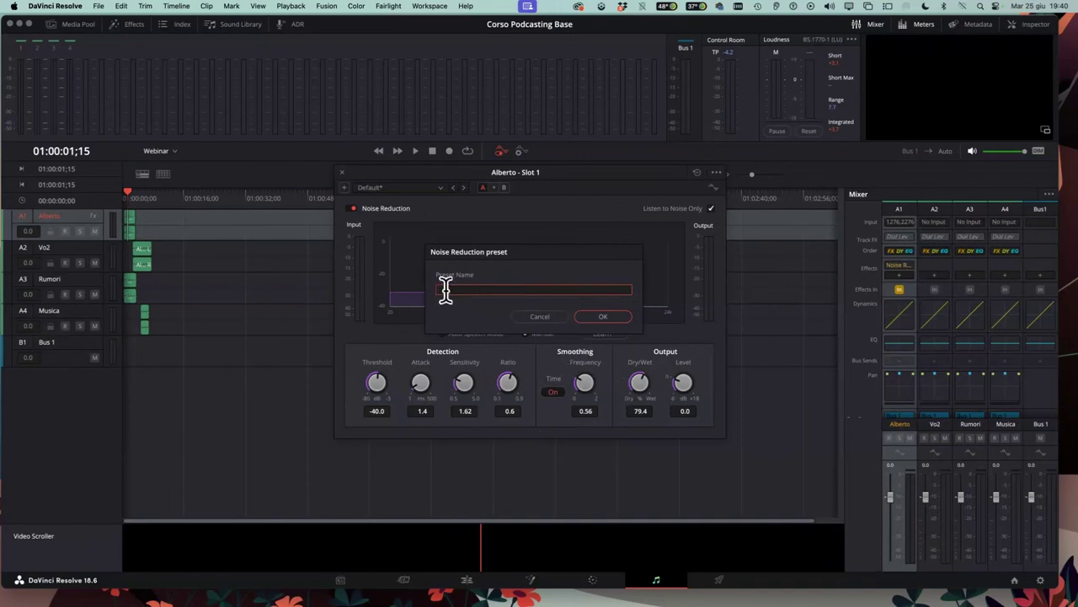
text(Webinar)
key(Return)
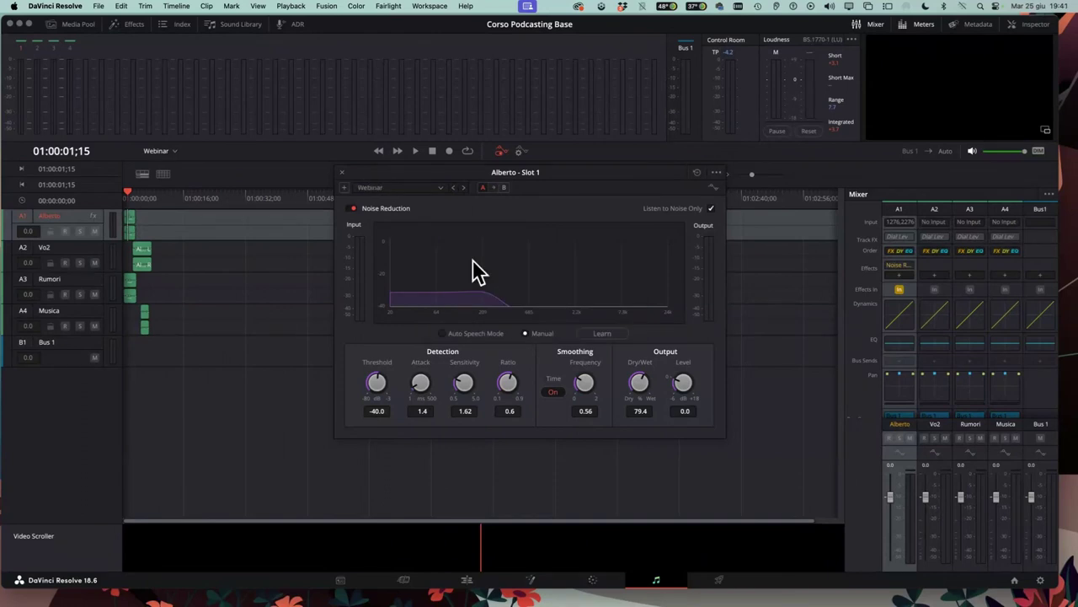
click(424, 188)
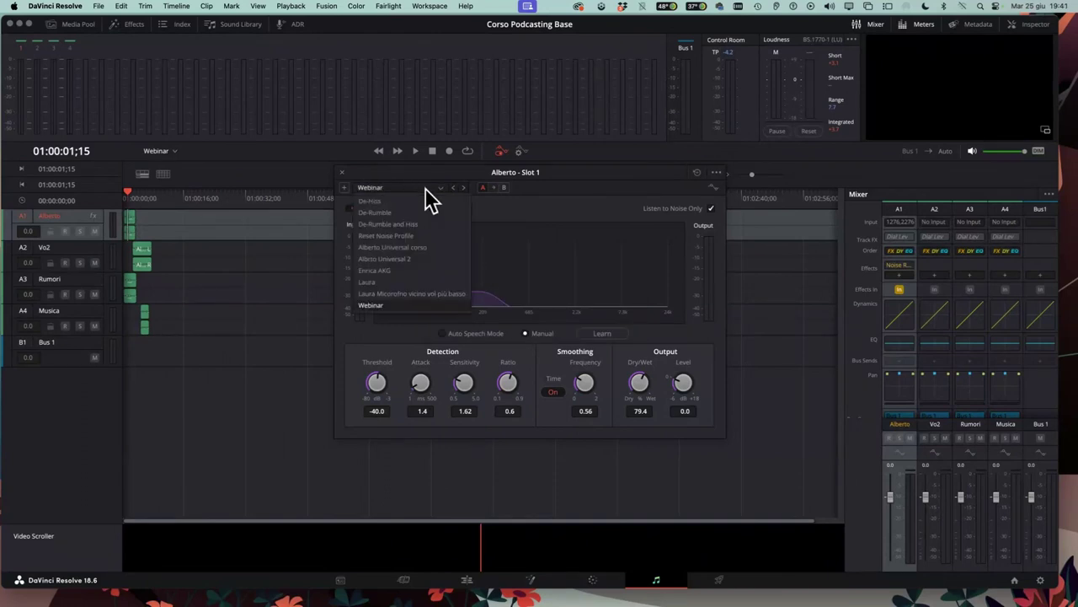
click(605, 272)
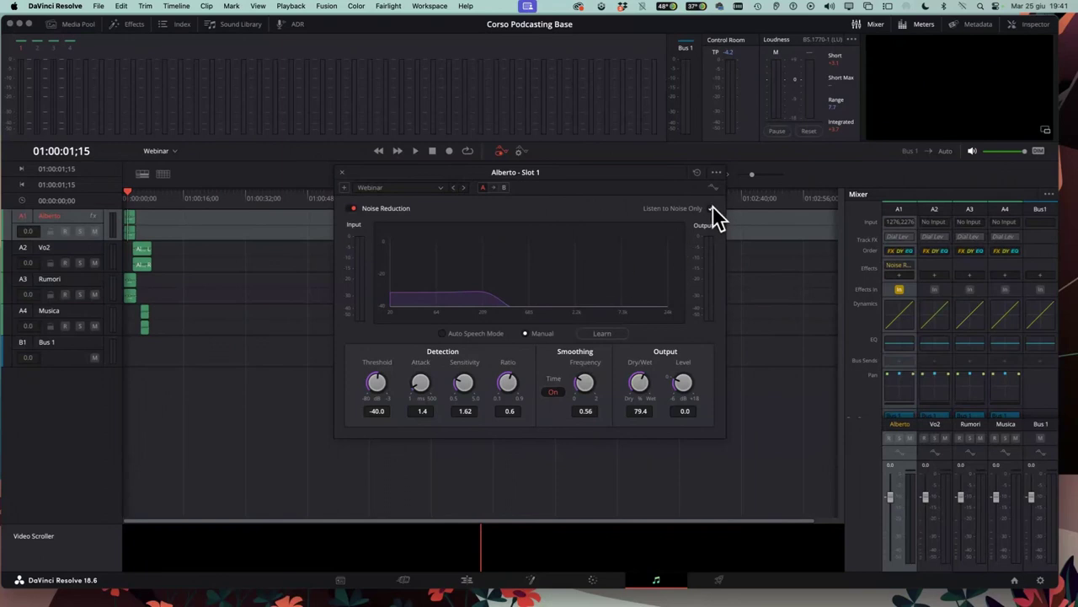
Close Noise Reduction and compare the Alberto track with effects bypassed, leaving them active
click(898, 265)
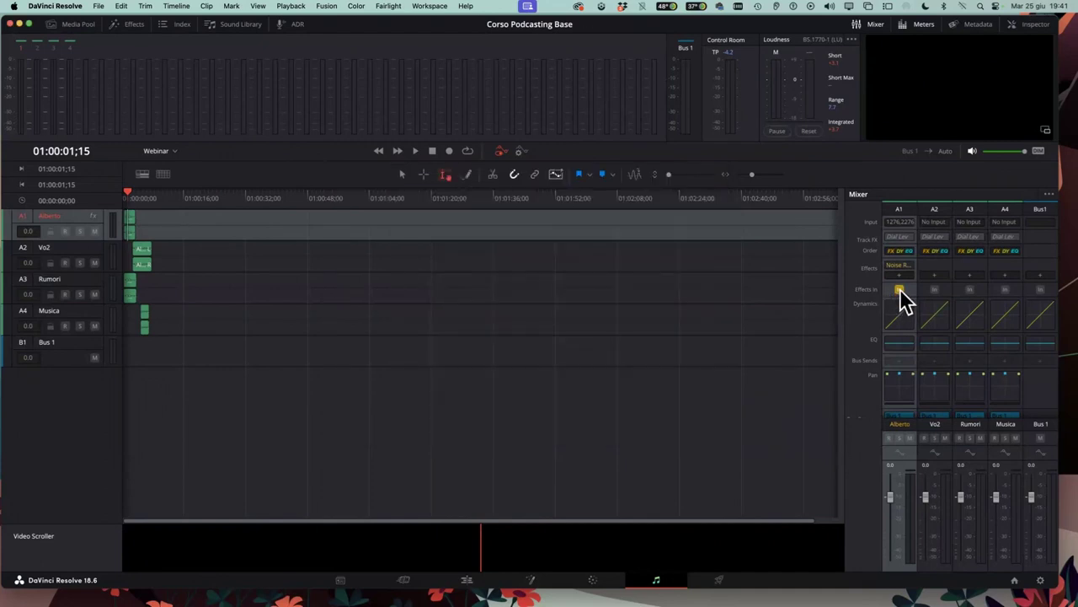
click(899, 291)
click(899, 292)
click(900, 290)
Add Vocal Channel to the Alberto track's next effect slot, keeping High Pass on
click(900, 275)
mouse_move(949, 286)
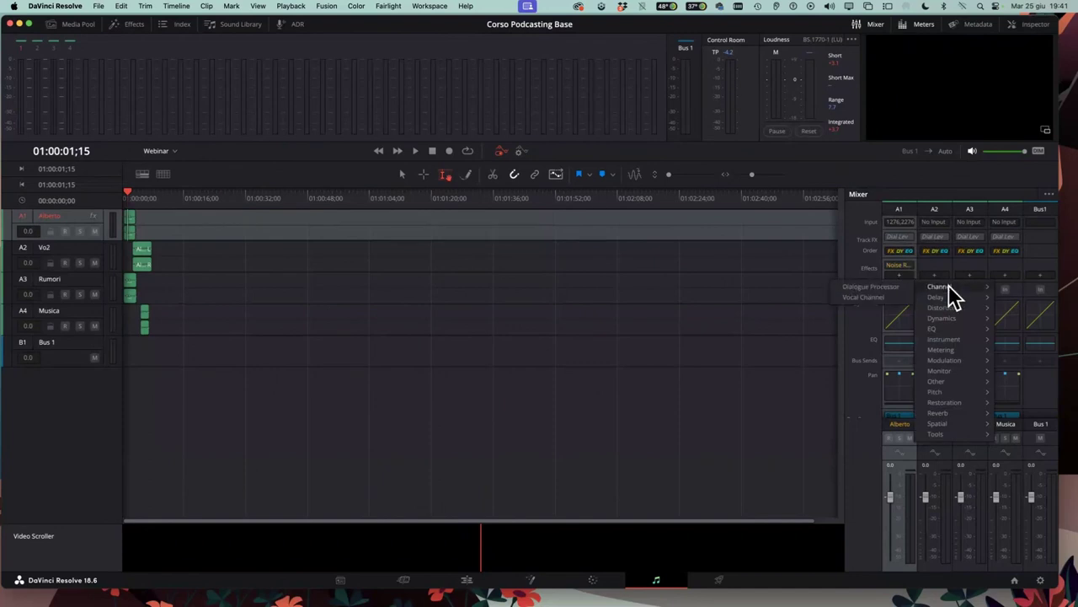
click(878, 297)
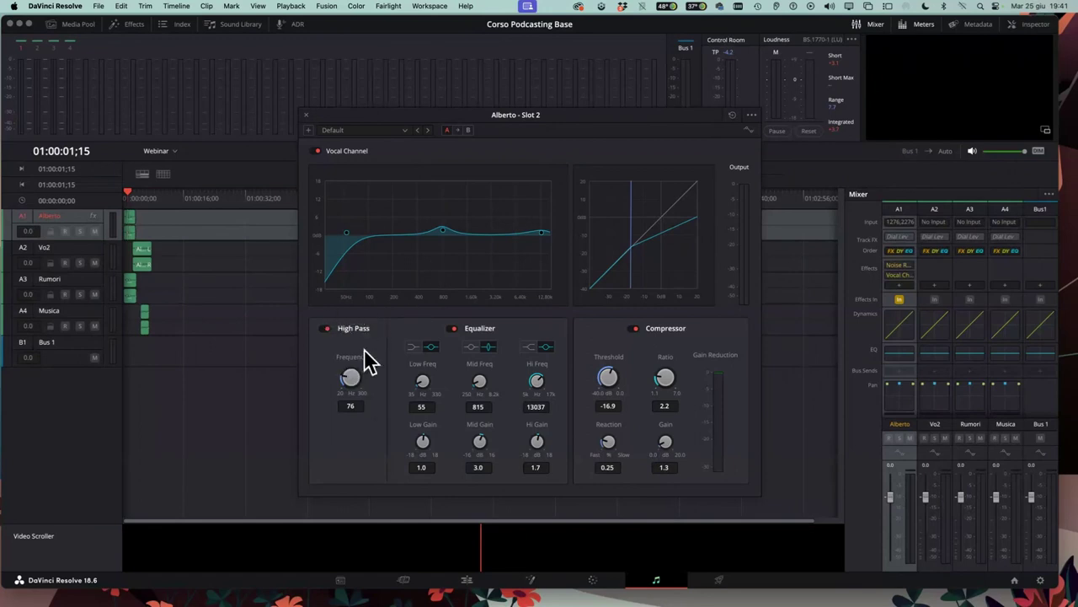
click(325, 329)
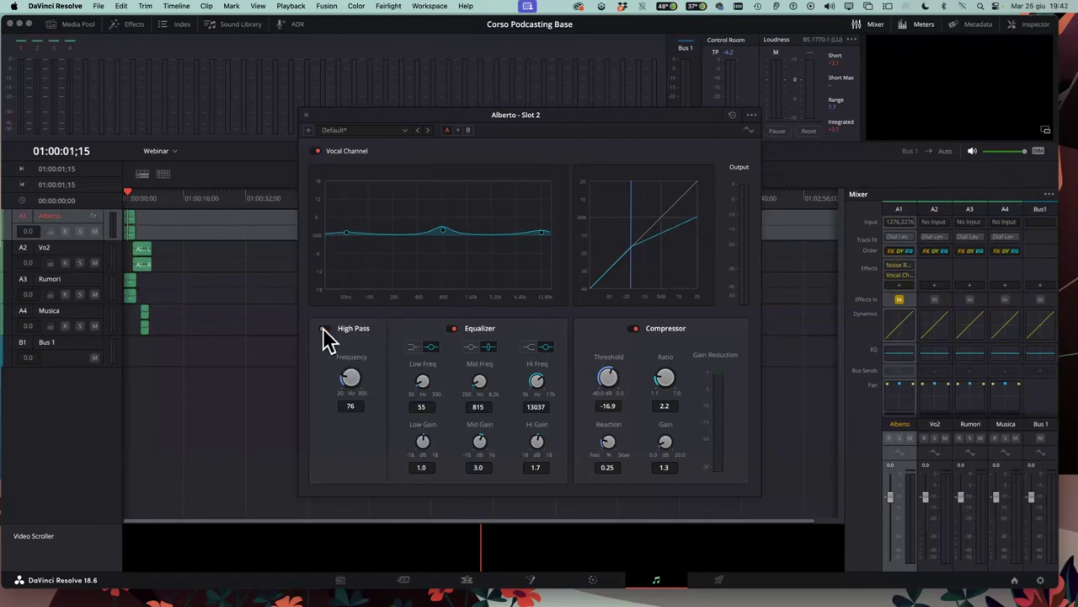
click(325, 329)
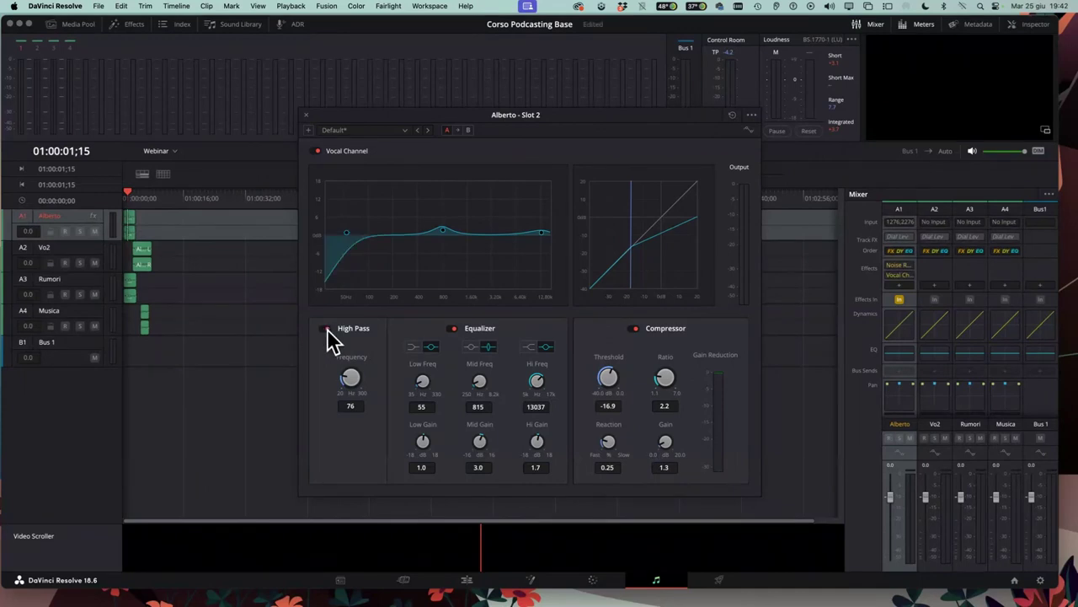
click(321, 327)
click(323, 325)
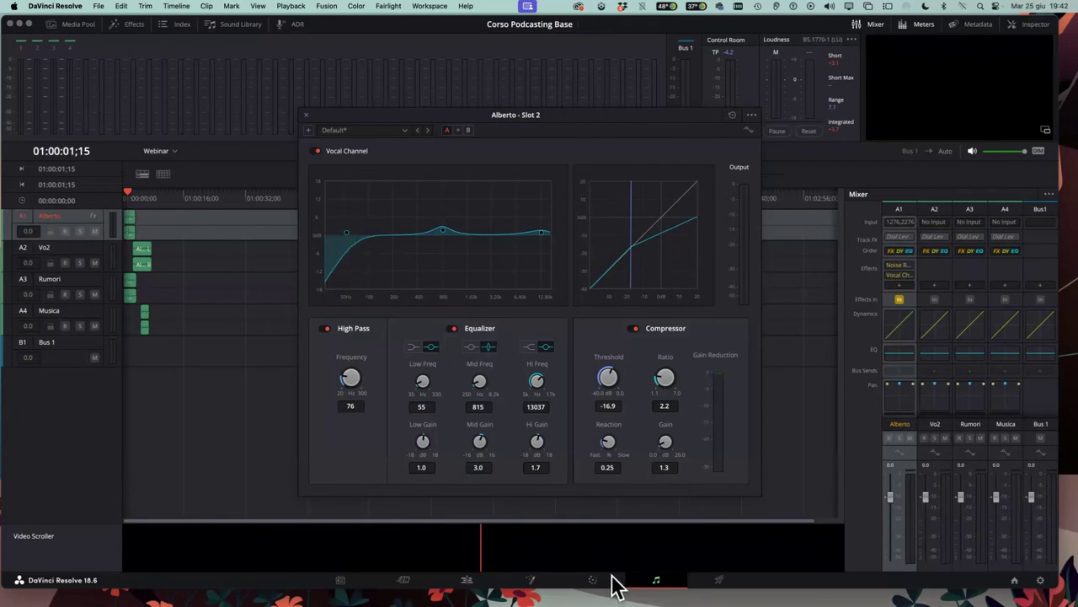
Scroll through the Pages podcast book's Tabella Magica and male/female voice notes, then return to Resolve
mouse_move(628, 590)
click(722, 578)
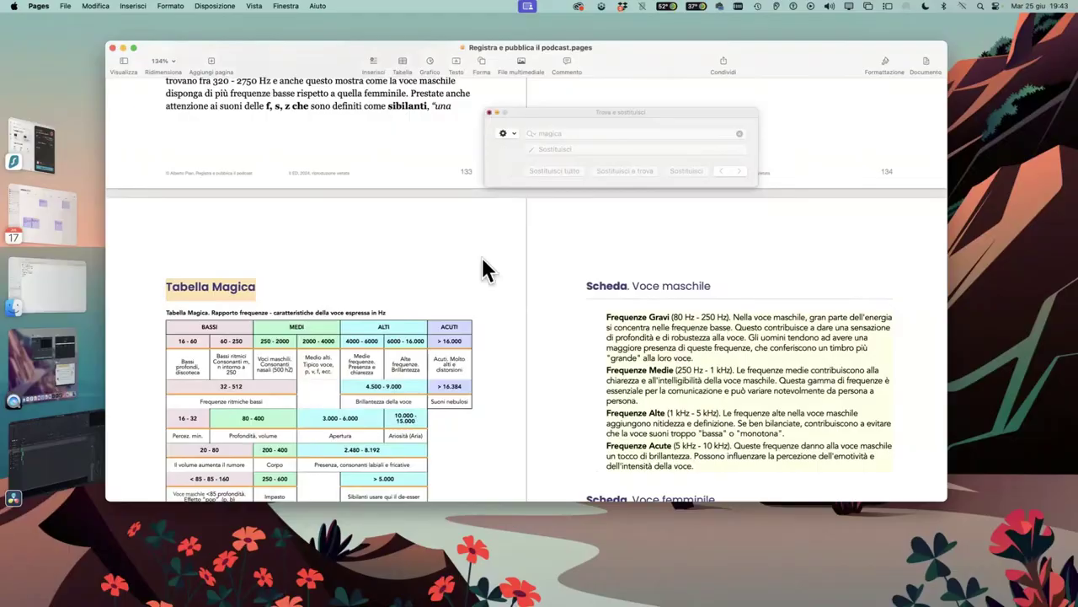
scroll(483, 278, down, 5)
scroll(483, 284, down, 2)
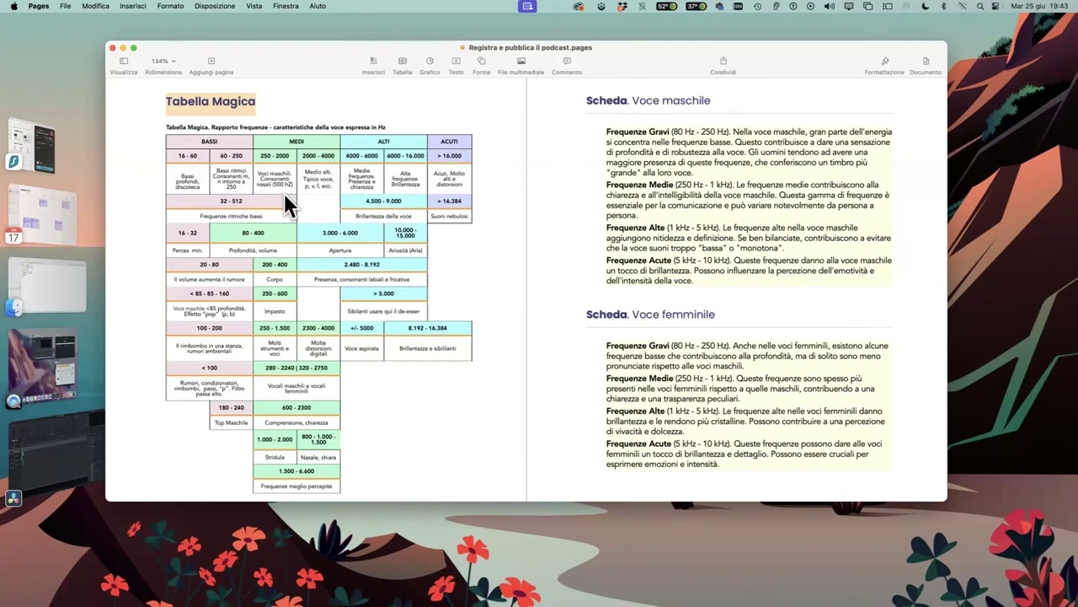
scroll(284, 195, down, 7)
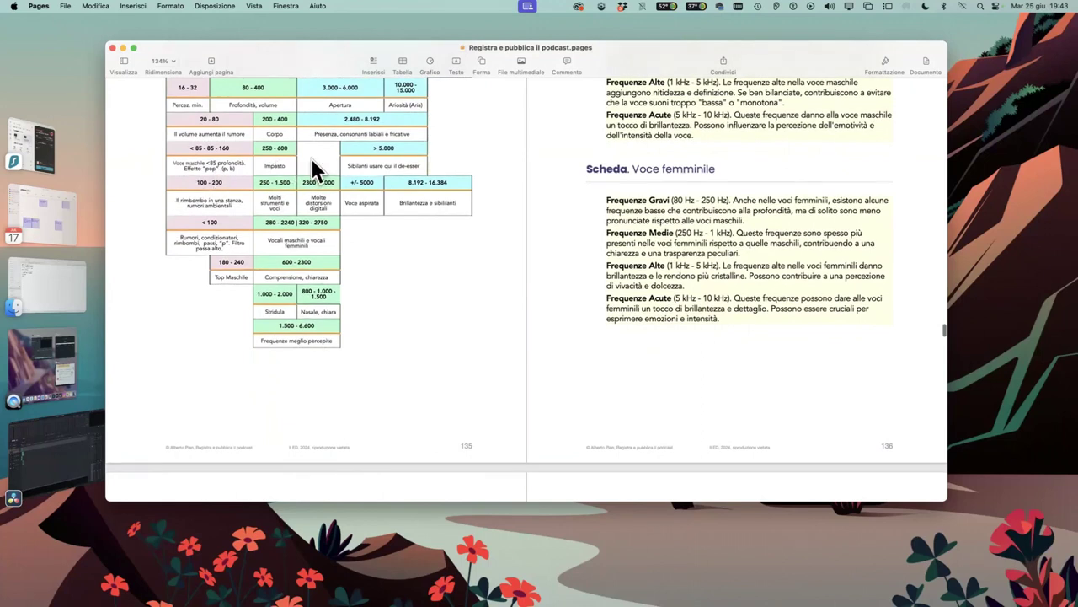
scroll(290, 186, down, 2)
scroll(341, 222, down, 4)
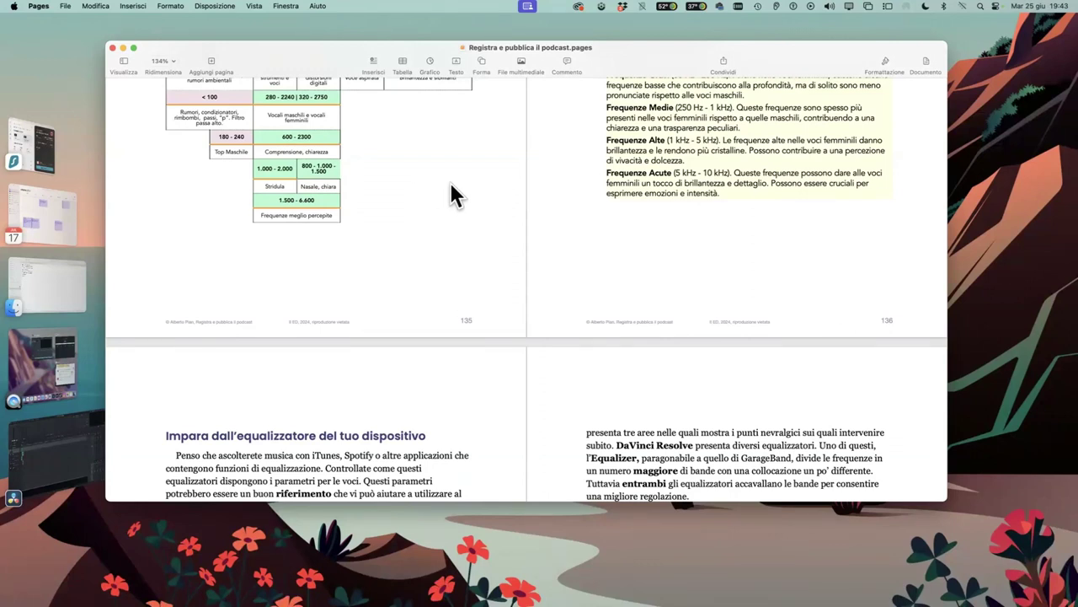
key(super+Tab)
key(super+Tab)
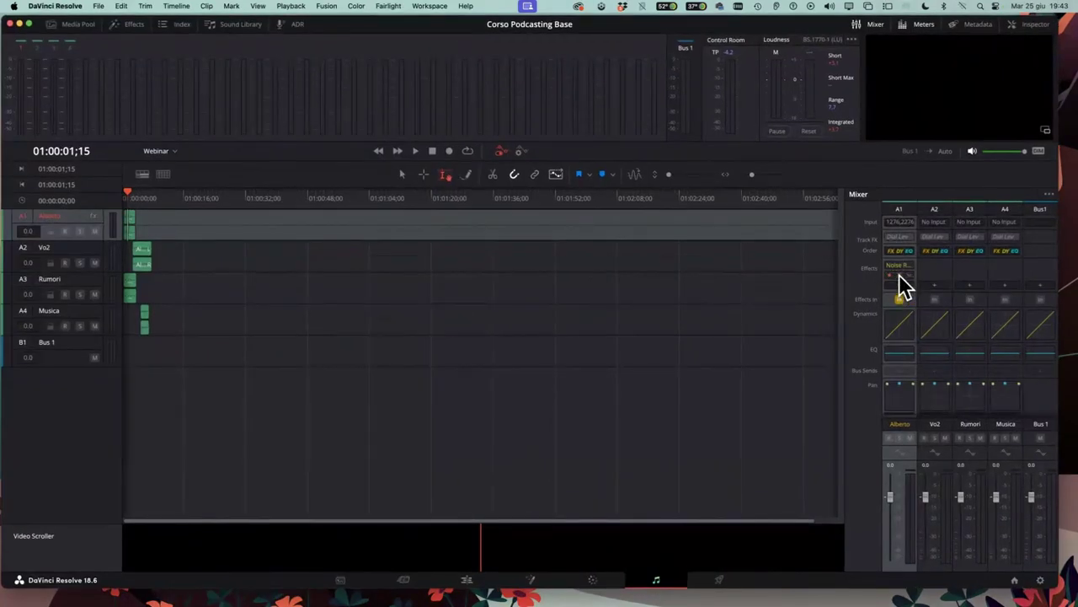
Lower Vocal Channel's mid EQ band to 840 Hz with 1.4 gain, then open the third slot's effect categories
click(900, 276)
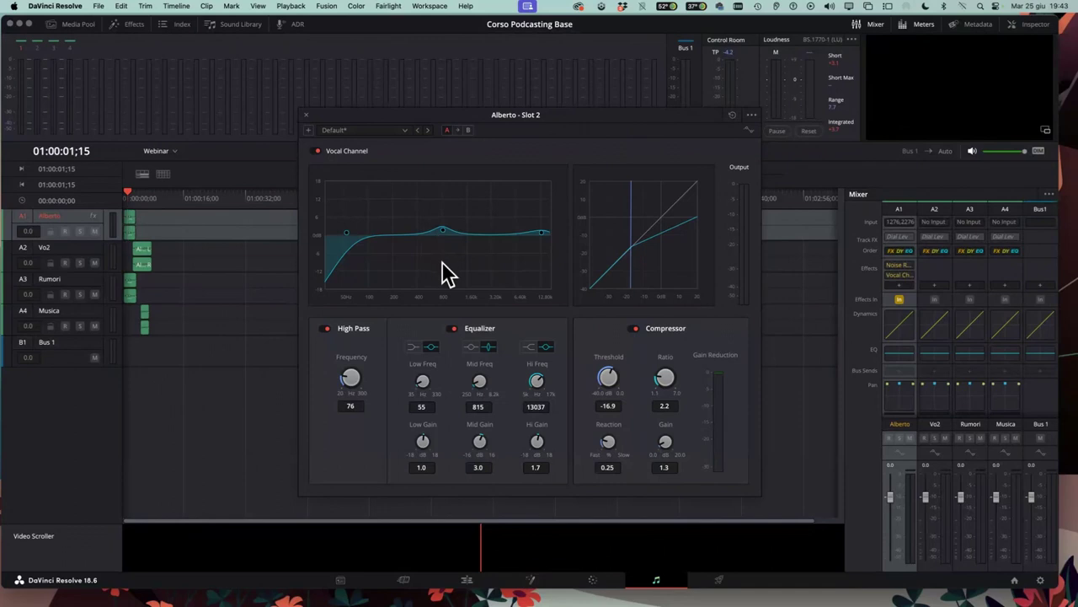
drag(444, 231, 447, 235)
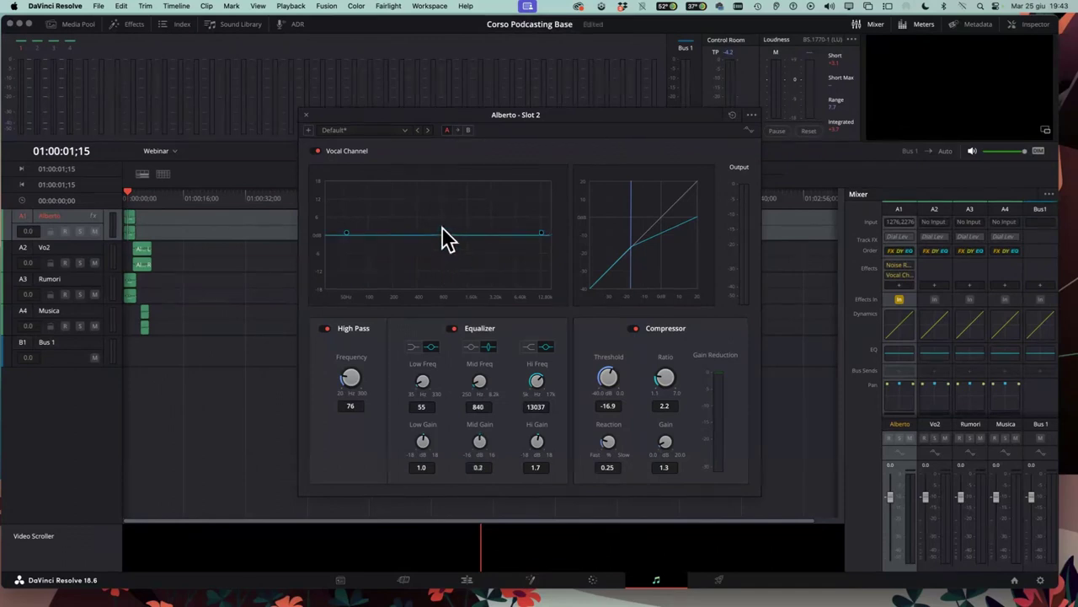
click(305, 116)
click(899, 286)
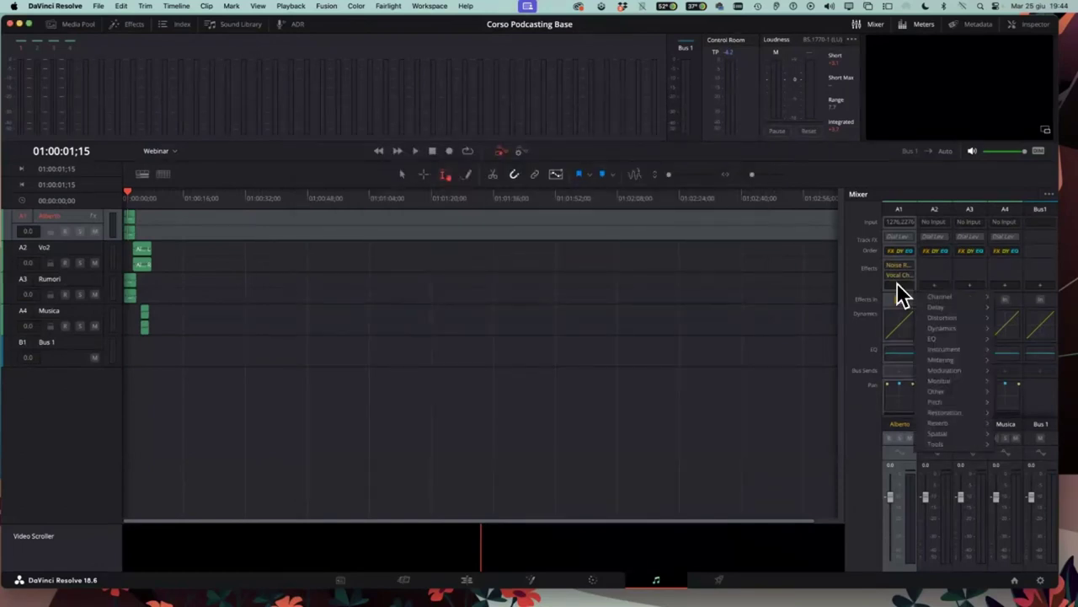
mouse_move(962, 296)
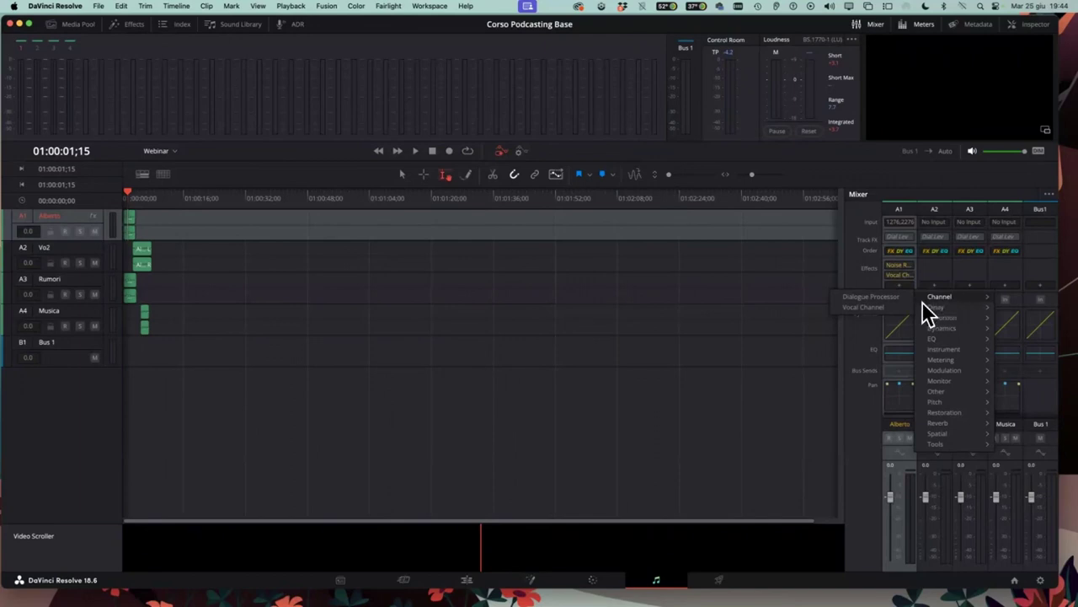
Glance back at the Pages book, then return to Resolve's flat AUGraphicEQ in Alberto slot 3
key(super+Tab)
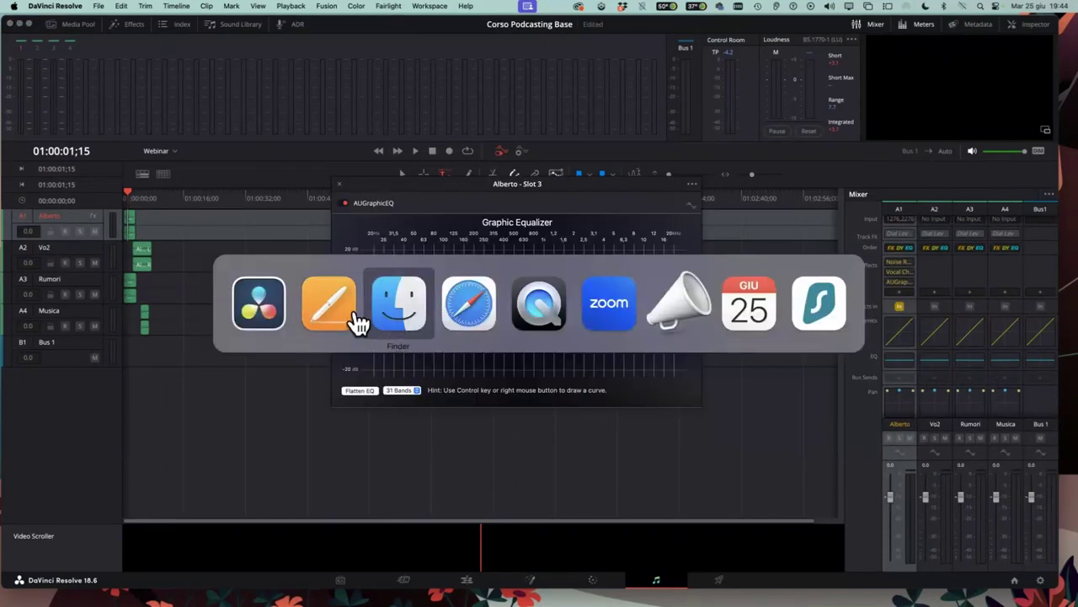
click(339, 320)
scroll(361, 245, up, 5)
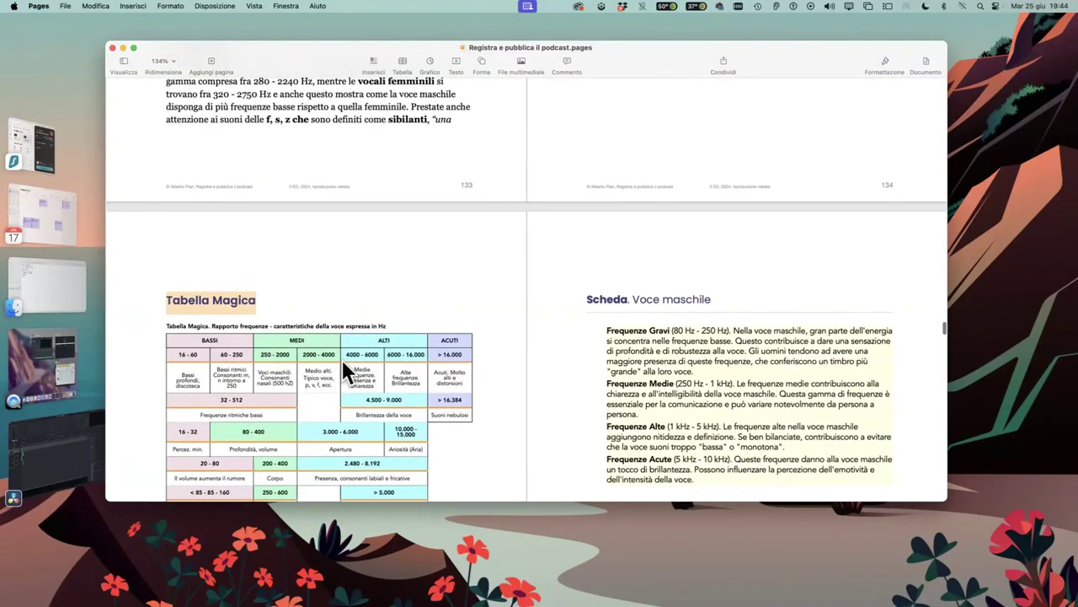
key(super+Tab)
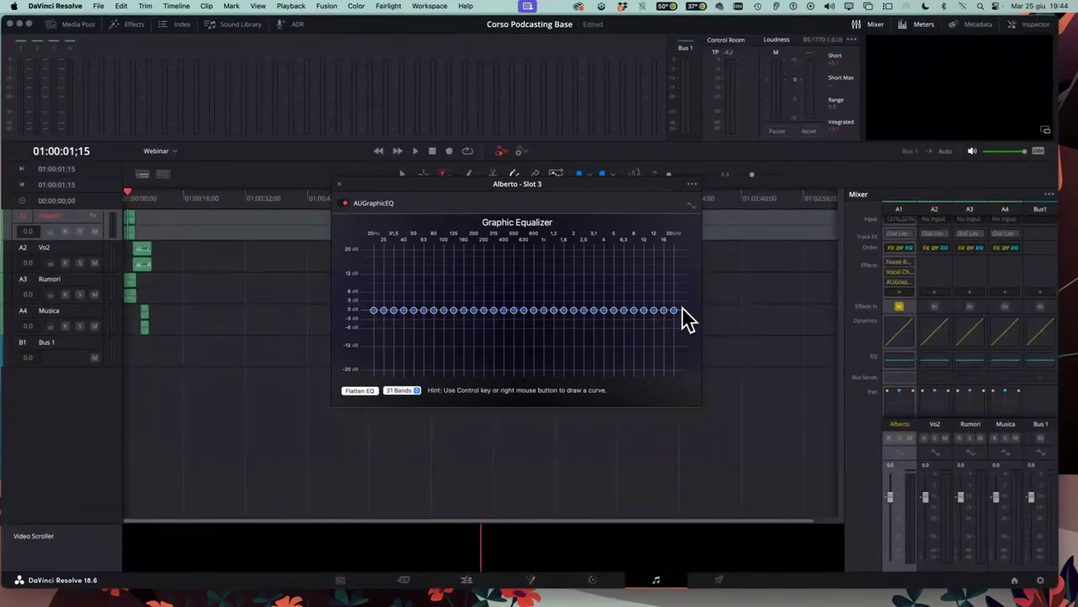
key(super+Tab)
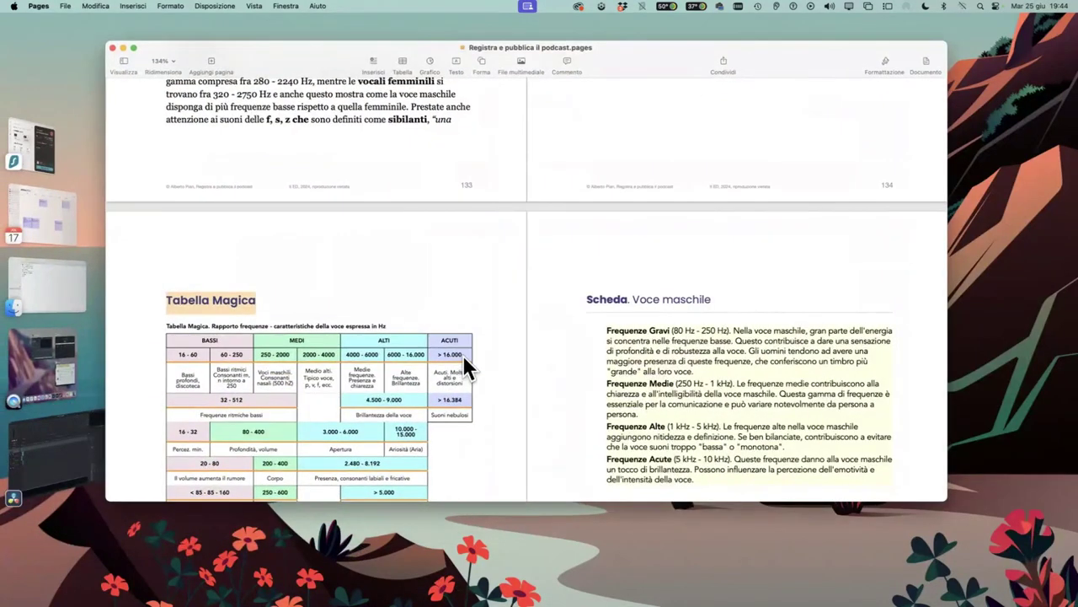
key(super+Tab)
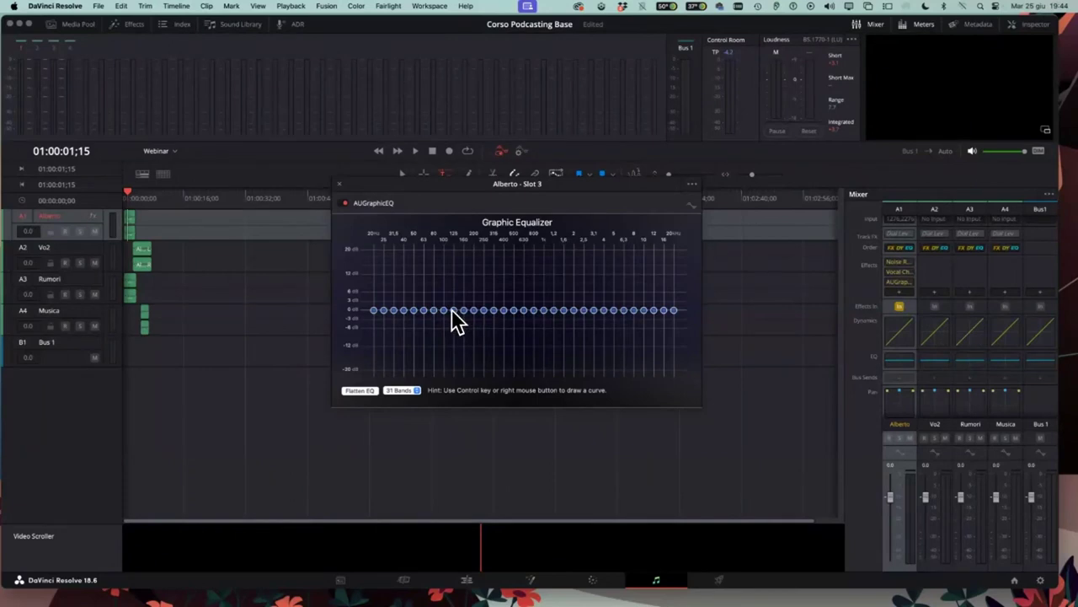
Dip the 200 Hz band to about -12.7 dB and 160 Hz to about -3 dB, keeping 125 Hz near 0
click(453, 250)
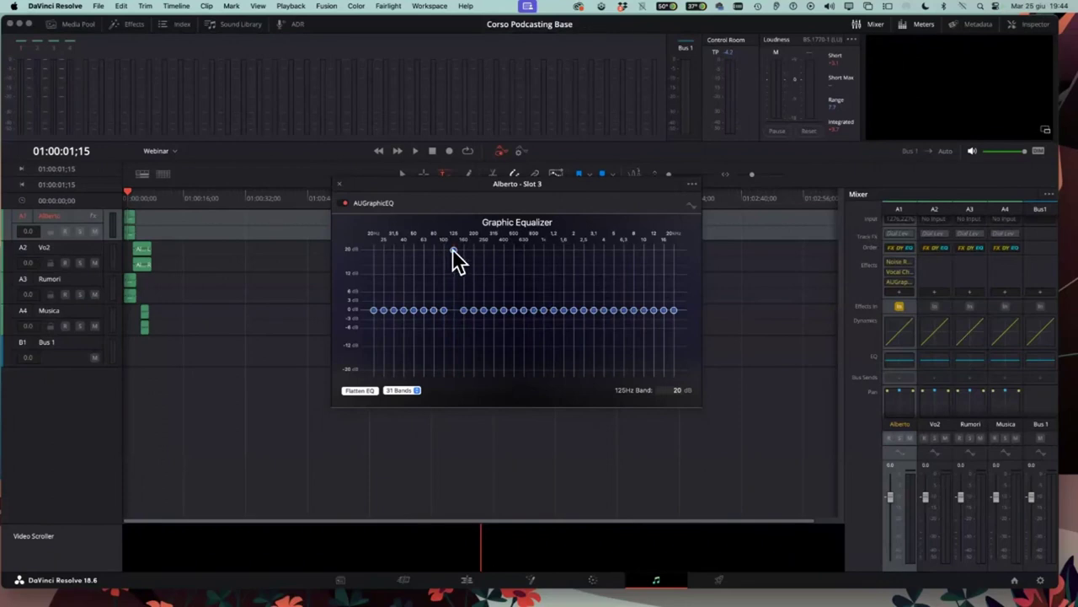
mouse_move(453, 250)
mouse_down()
mouse_move(450, 310)
mouse_move(465, 251)
mouse_move(465, 309)
mouse_move(474, 250)
mouse_up()
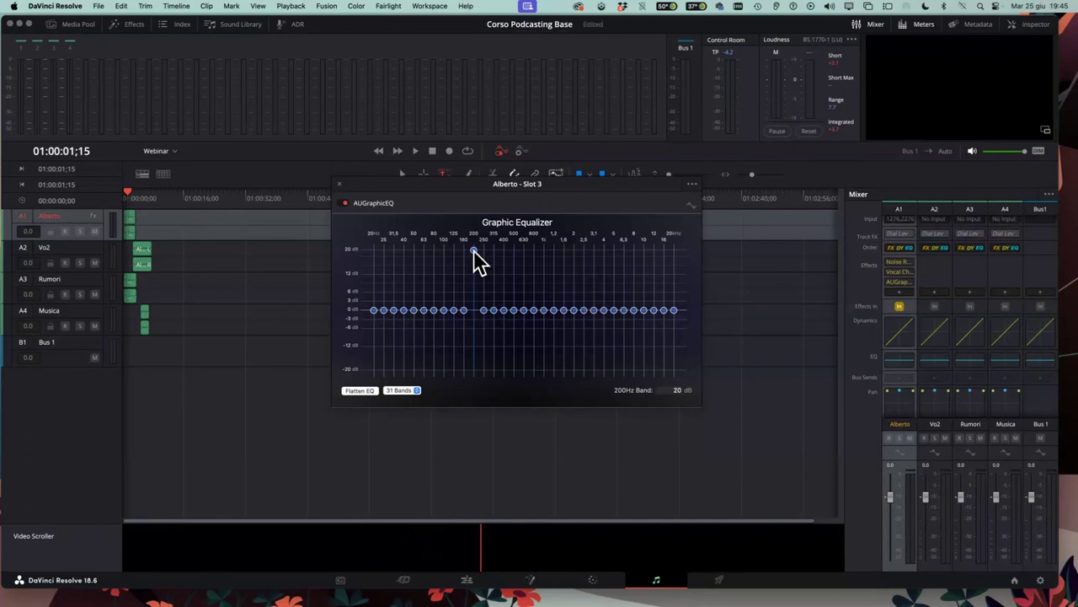
drag(474, 252, 472, 371)
drag(473, 372, 473, 363)
mouse_move(464, 310)
mouse_down()
mouse_move(464, 323)
mouse_move(453, 316)
mouse_move(474, 348)
mouse_up()
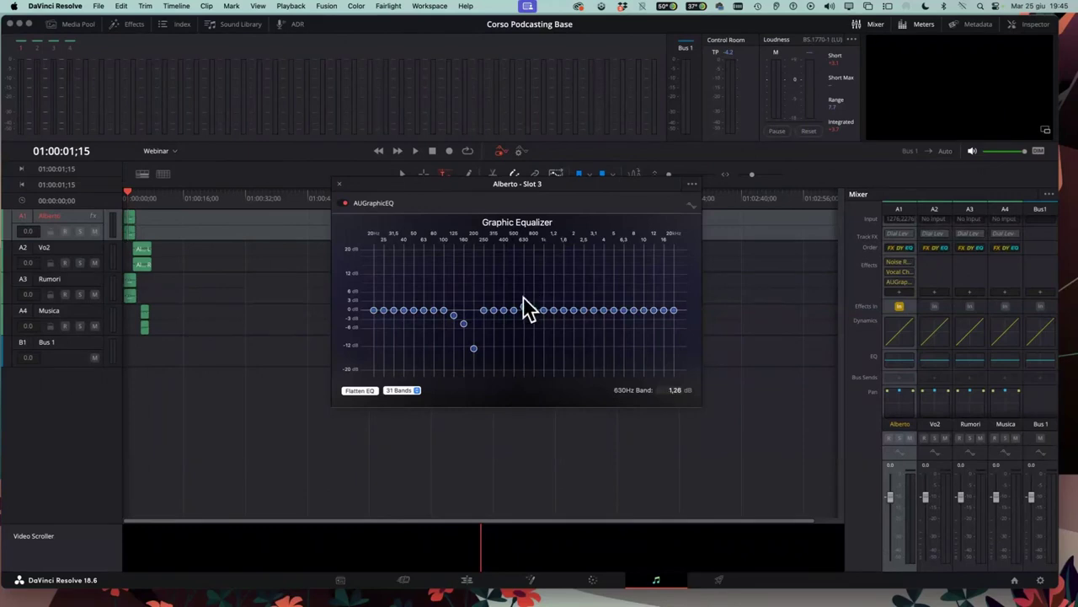
Boost 500/630 Hz and 6.3/8 kHz, and cut 20–31.5 Hz and 12–20 kHz to -20 dB
mouse_move(524, 308)
mouse_down()
mouse_move(523, 295)
mouse_move(513, 301)
mouse_move(533, 302)
mouse_up()
mouse_move(623, 308)
mouse_down()
mouse_move(623, 288)
mouse_move(633, 287)
mouse_move(675, 379)
mouse_up()
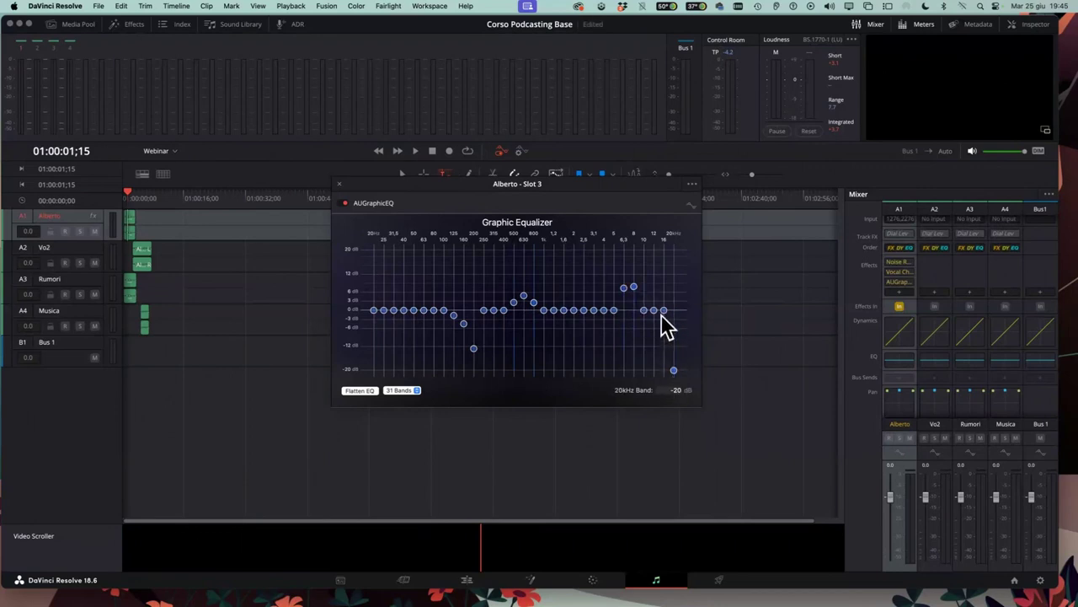
drag(664, 310, 674, 391)
drag(654, 310, 656, 396)
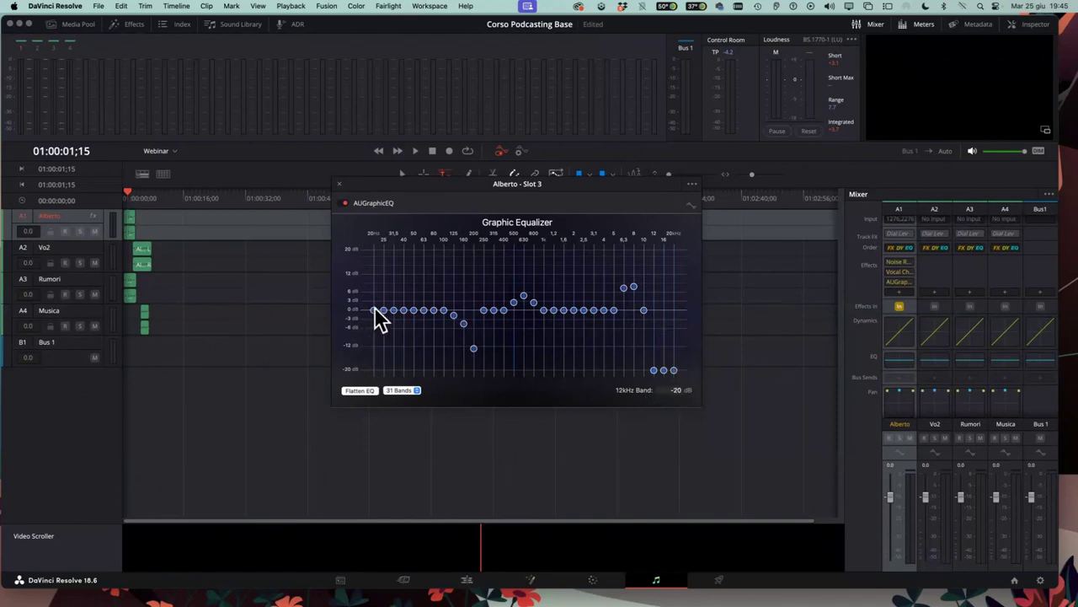
drag(374, 310, 379, 395)
drag(383, 310, 384, 372)
drag(394, 311, 392, 373)
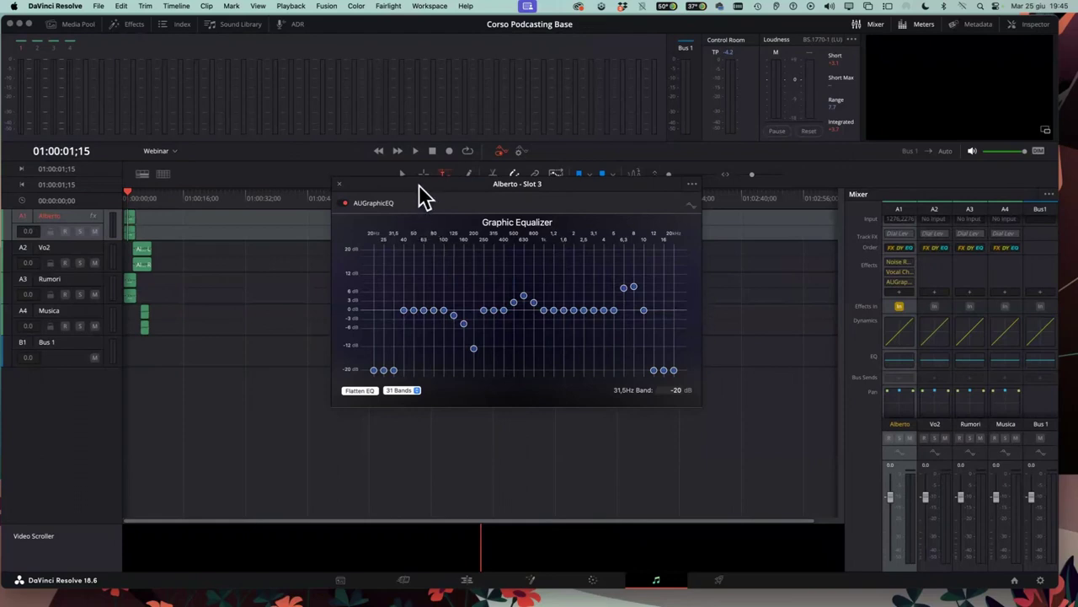
drag(418, 187, 425, 238)
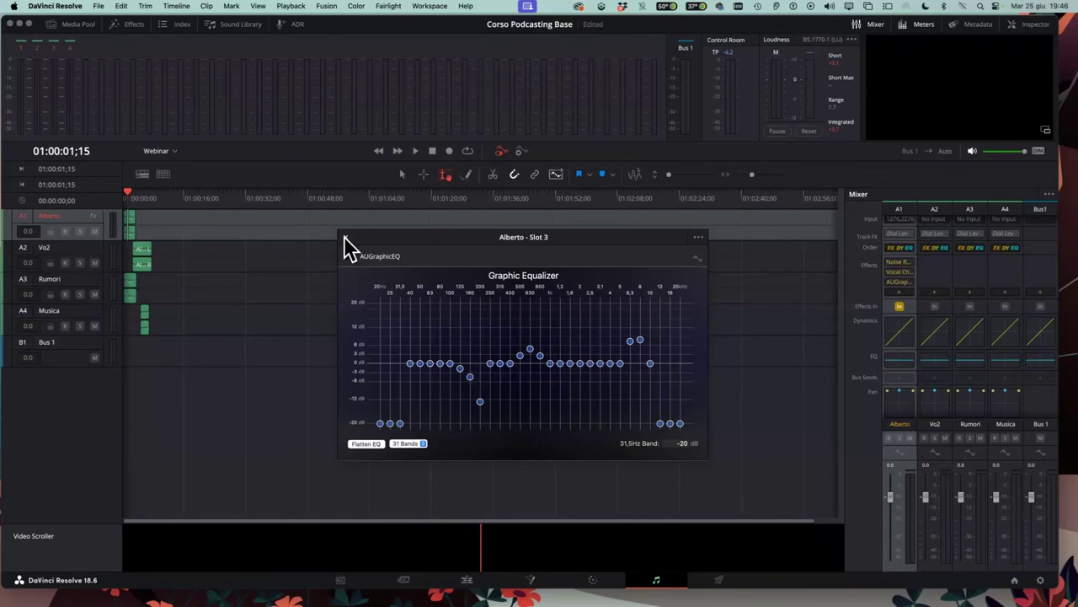
Close the graphic EQ window and browse Alberto's effect category list without choosing one
click(345, 238)
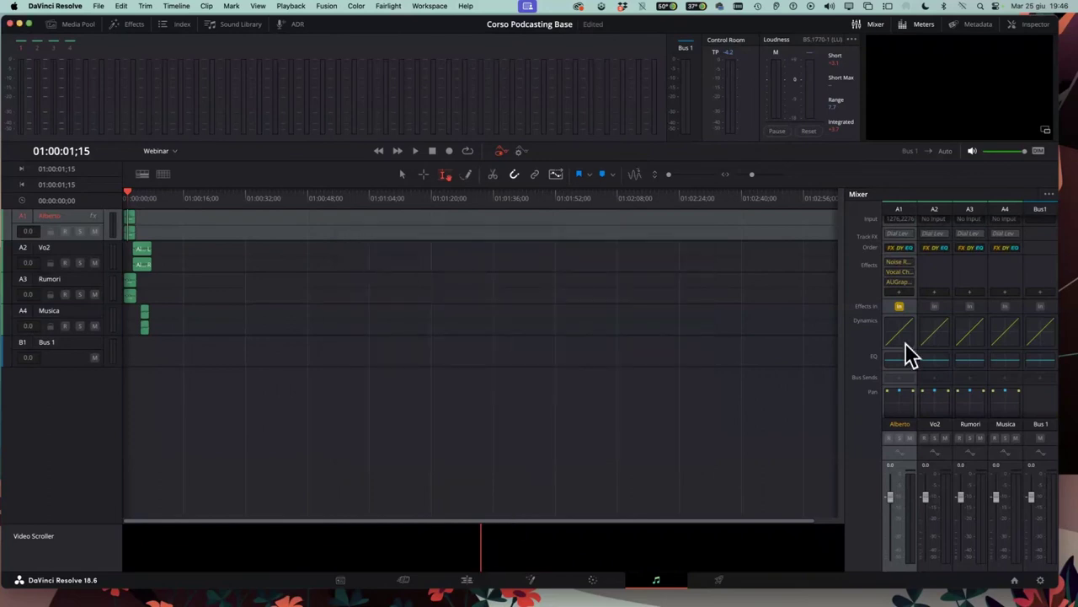
click(899, 290)
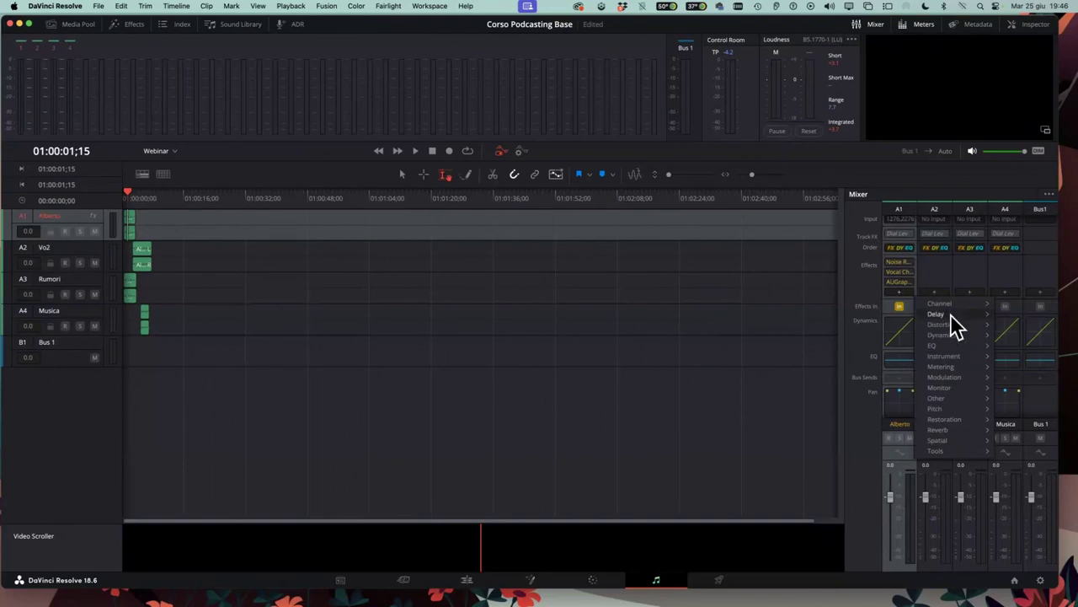
mouse_move(957, 428)
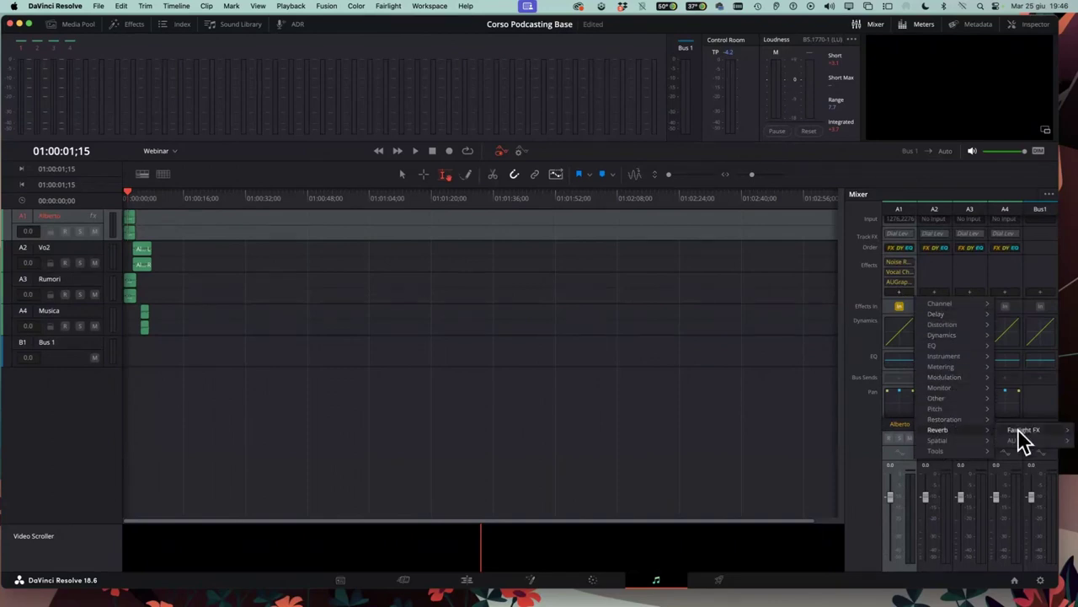
mouse_move(934, 407)
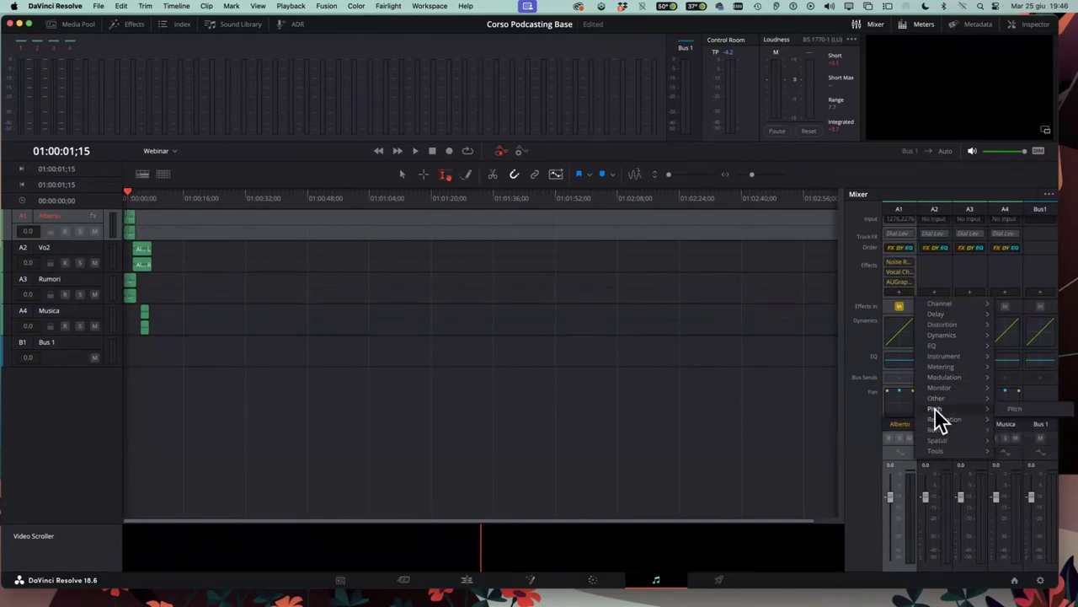
click(750, 325)
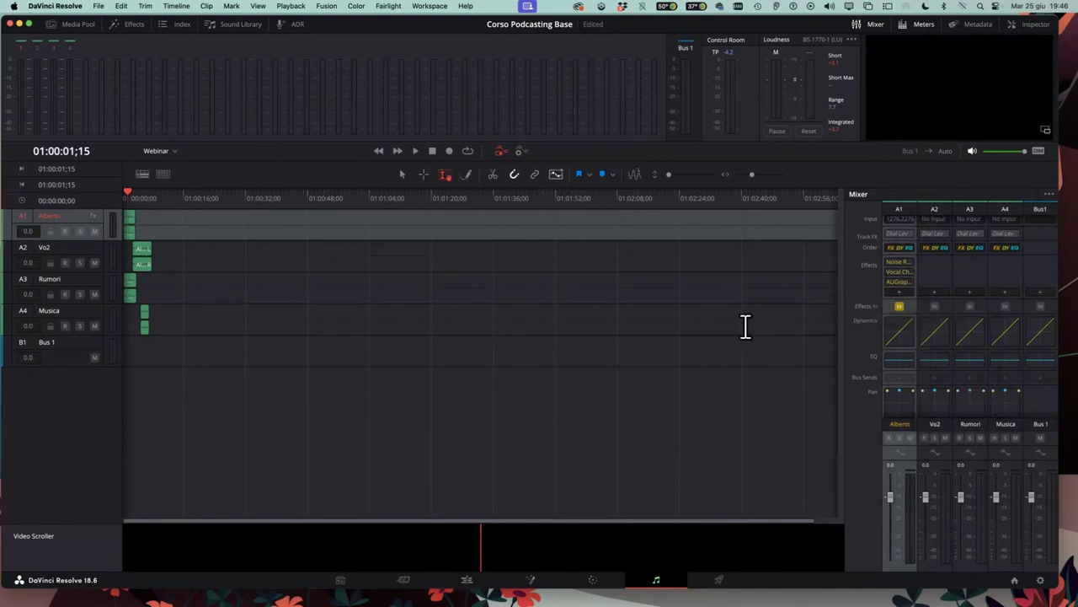
Drag Distortion from the Fairlight FX effects library onto the Alberto track
click(126, 27)
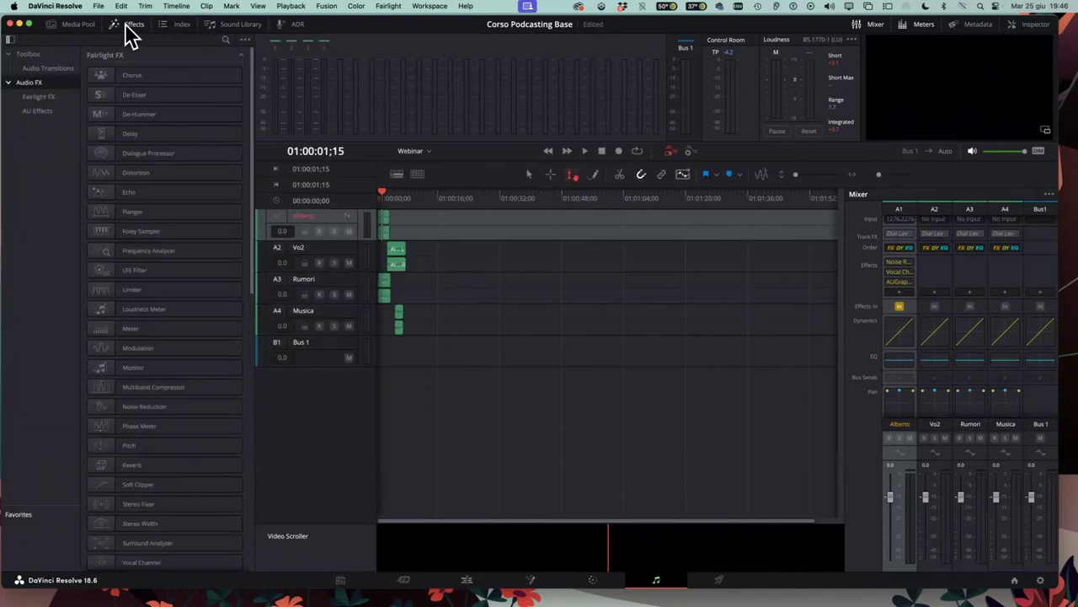
click(162, 350)
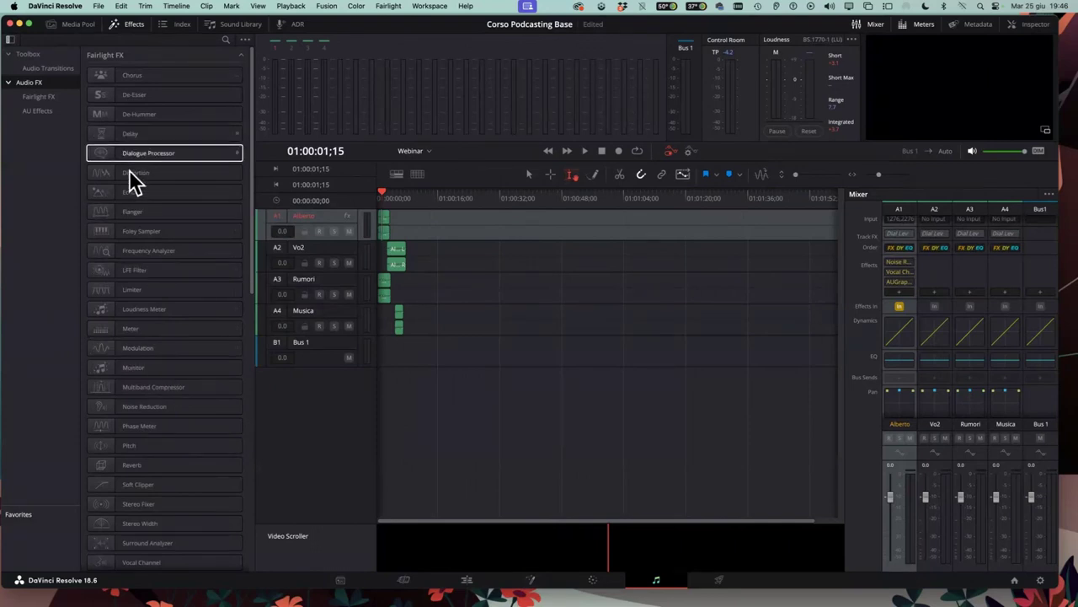
drag(120, 173, 397, 256)
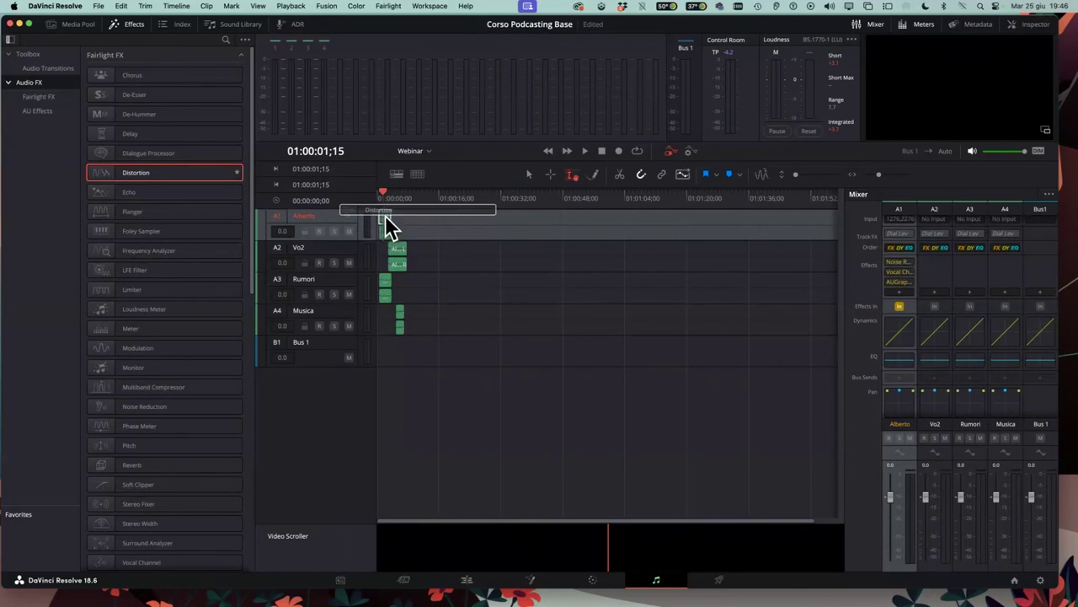
drag(397, 253, 324, 218)
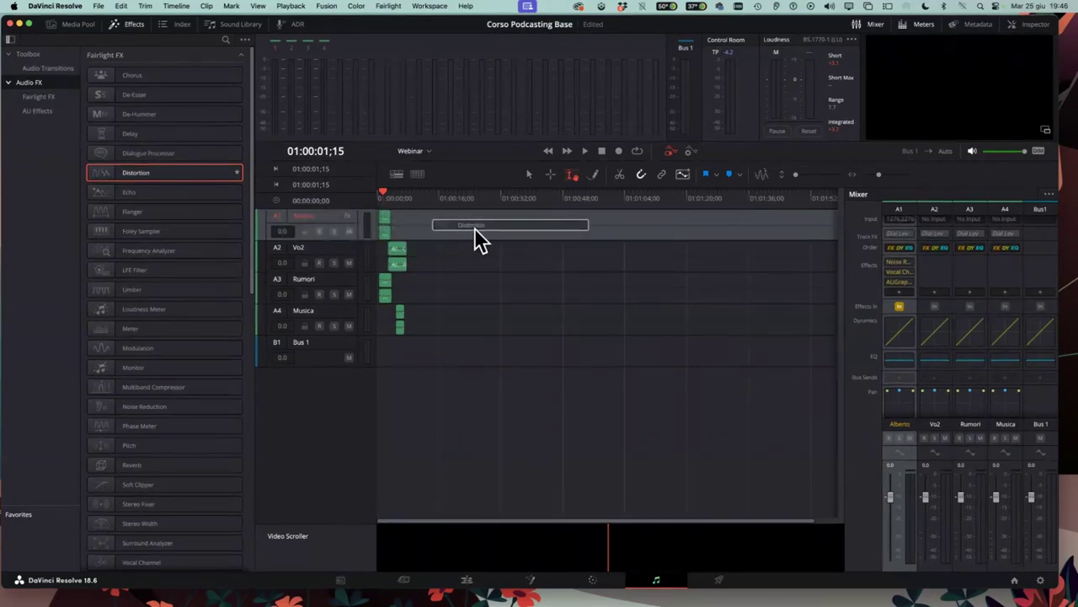
drag(325, 217, 472, 233)
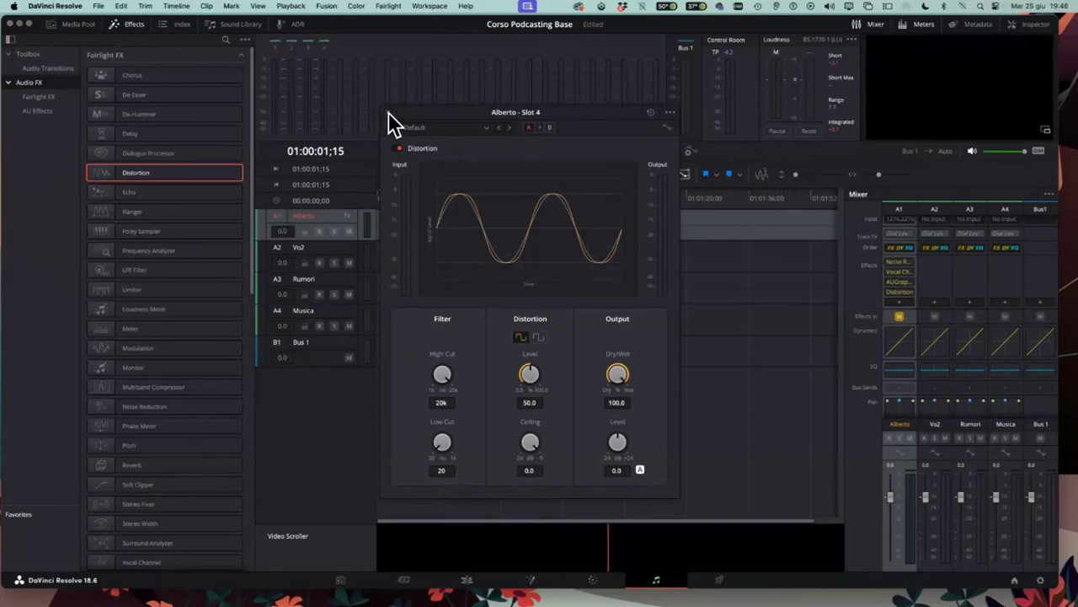
Hide the effects library, close the Distortion window, and nudge the Resolve window into place
click(126, 27)
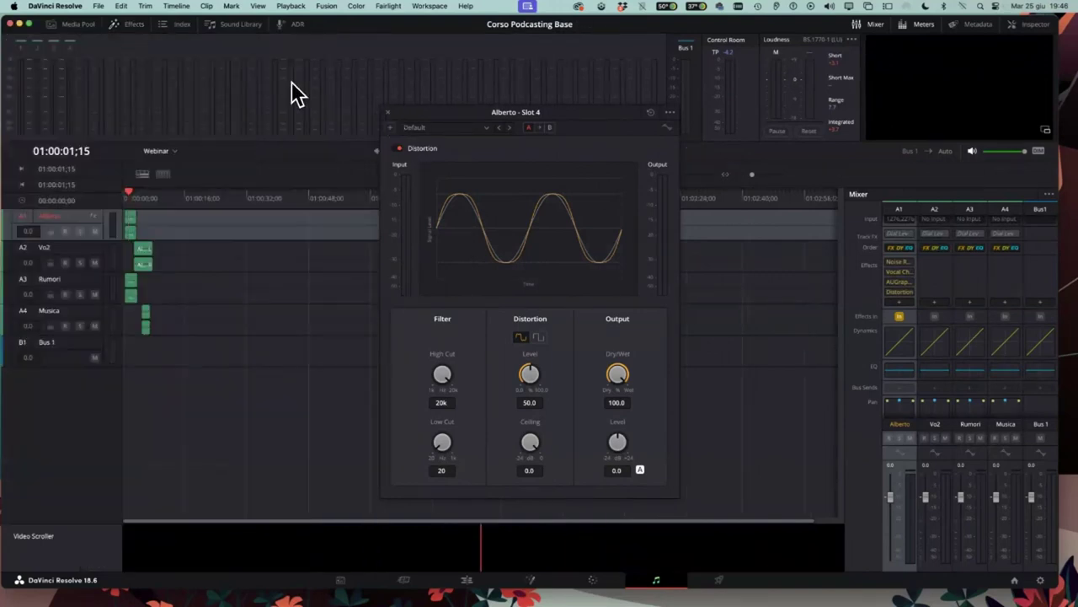
click(387, 111)
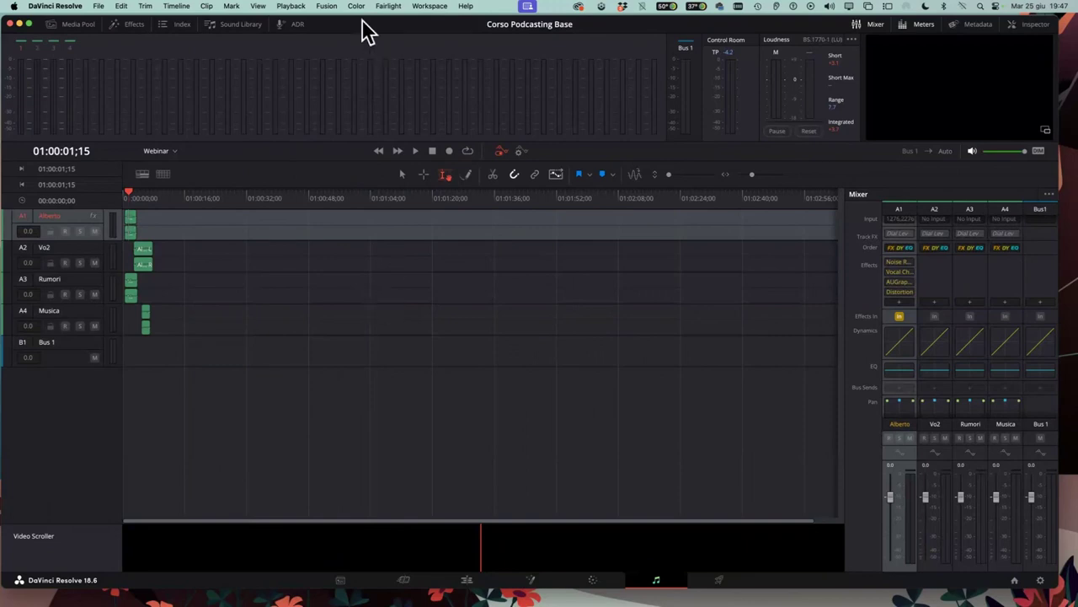
drag(365, 32, 372, 38)
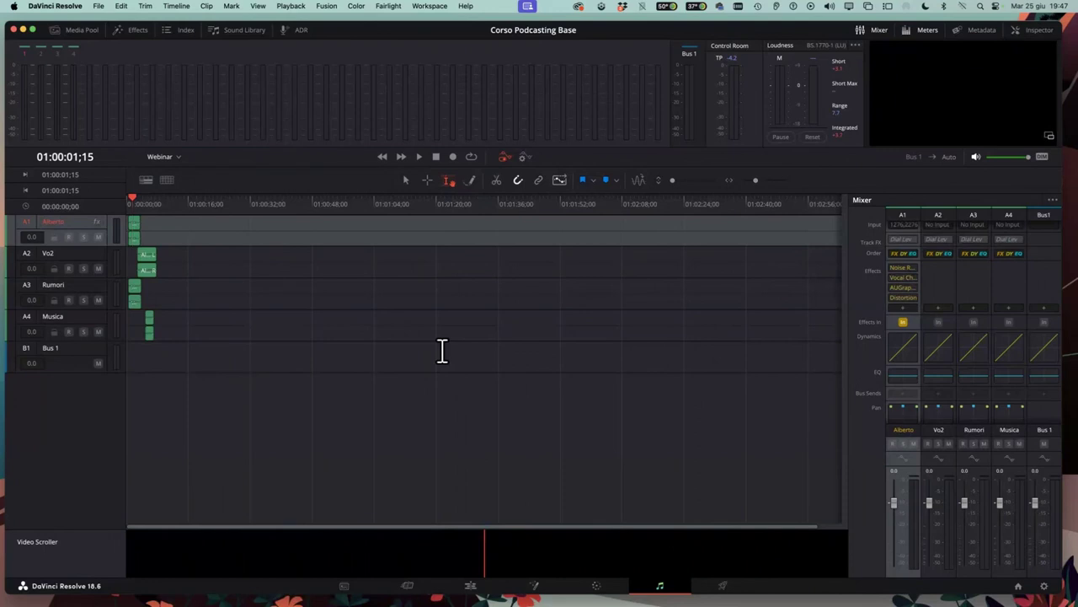
On the Edit page, put a shortened Allegato 1.002.png on Video 1 and play from the start
click(472, 585)
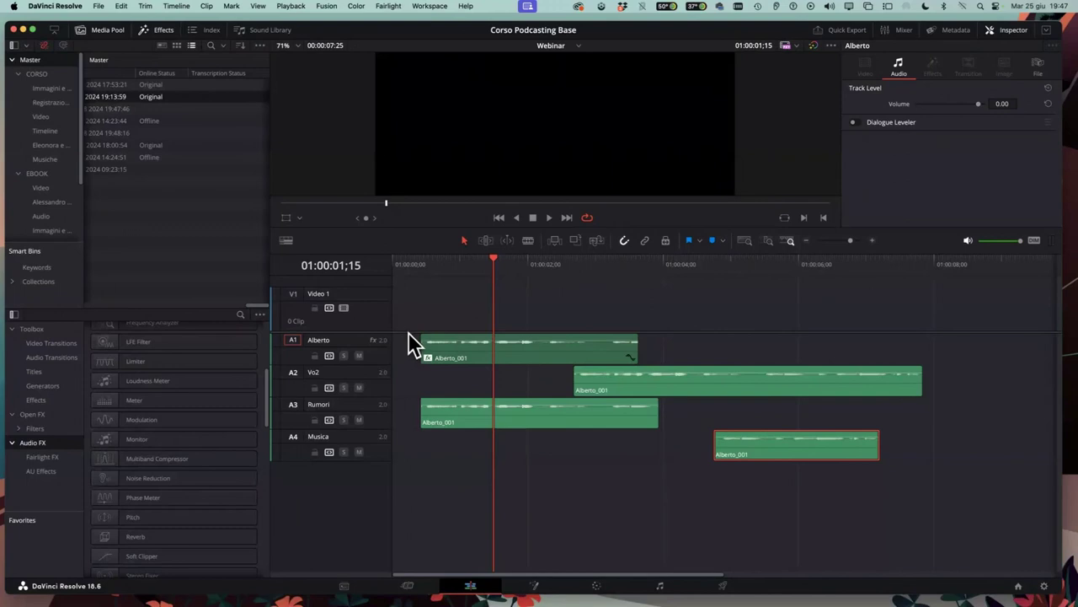
drag(409, 331, 413, 356)
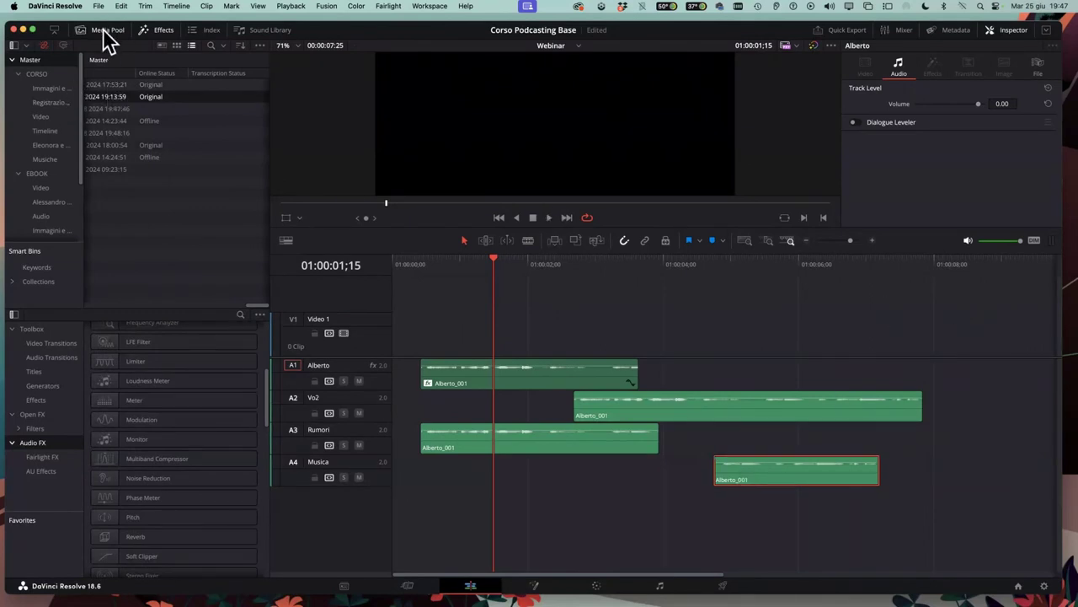
drag(746, 331, 622, 341)
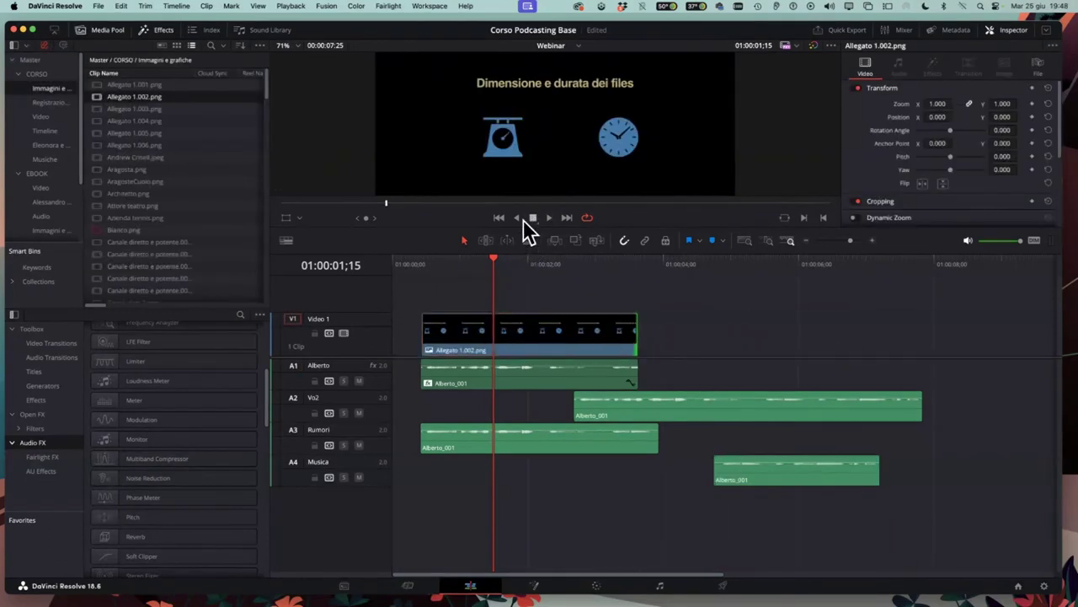
click(419, 290)
key(space)
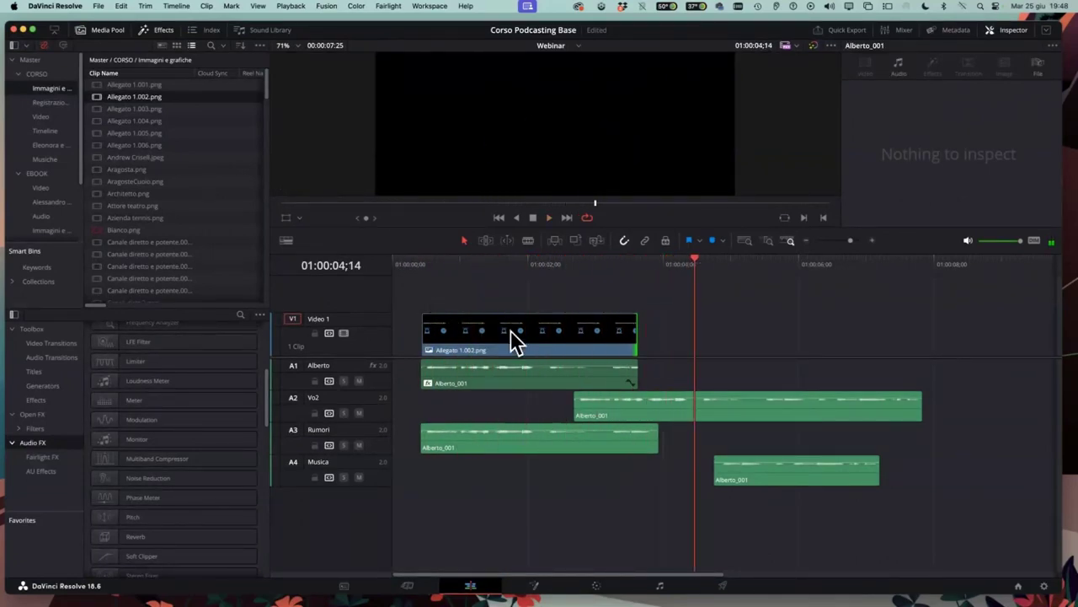
Shorten the Allegato 1.002.png image clip on Video 1 from its end
drag(628, 334, 573, 335)
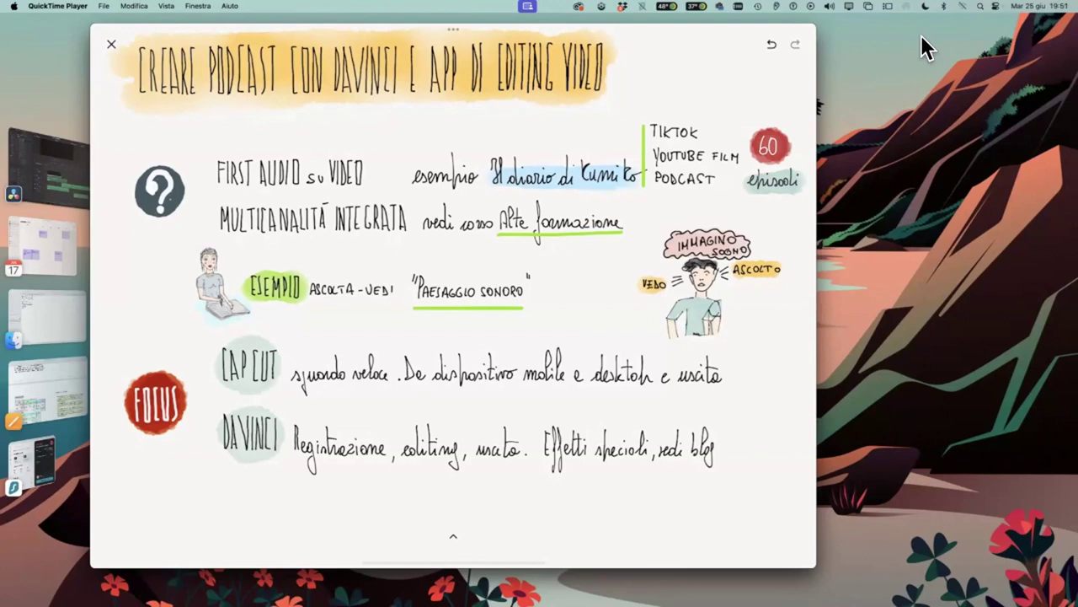
mouse_move(703, 39)
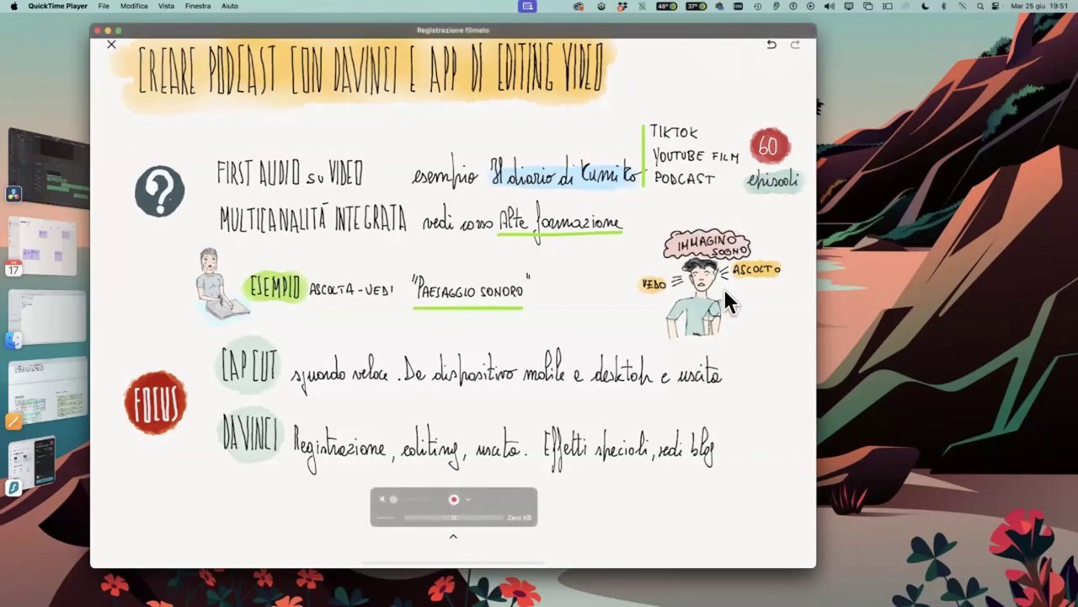